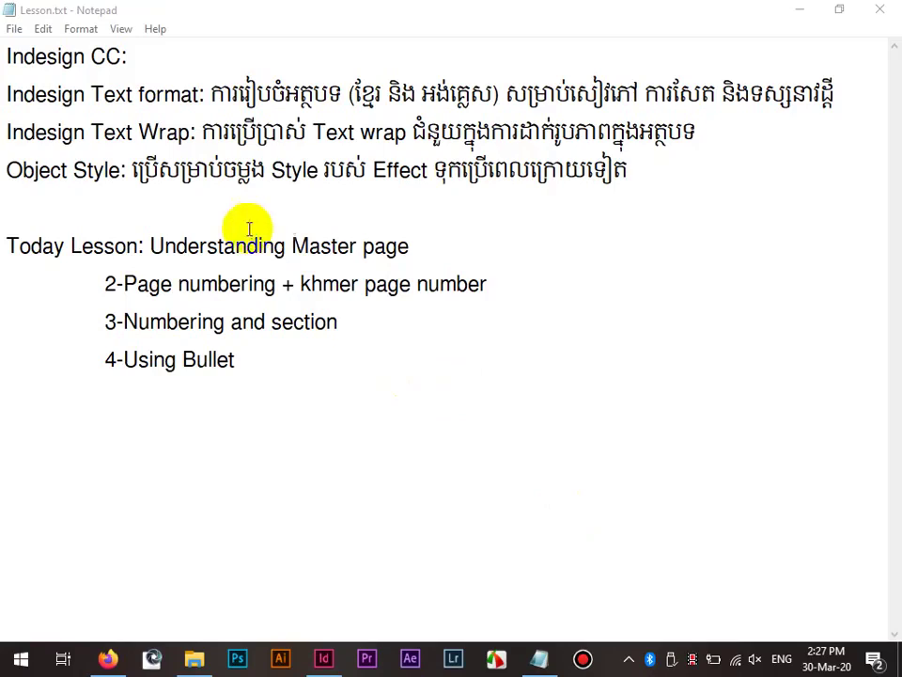
# Review the lesson outline's topics on master pages, page numbering with Khmer page numbers, numbering and section, and using bullets.
pyautogui.moveTo(287, 246); pyautogui.dragTo(420, 252)
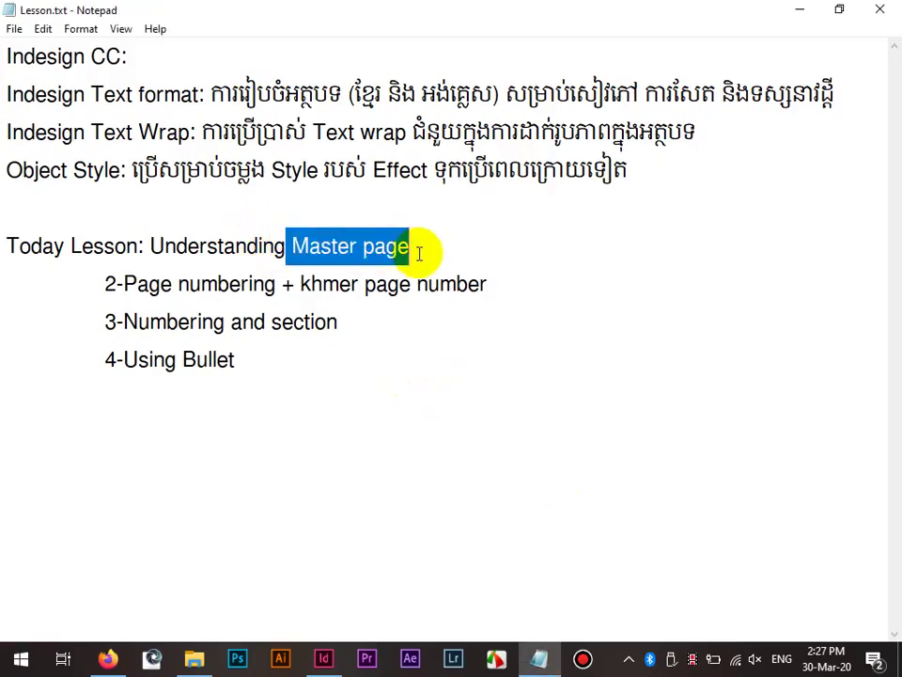
pyautogui.click(418, 251)
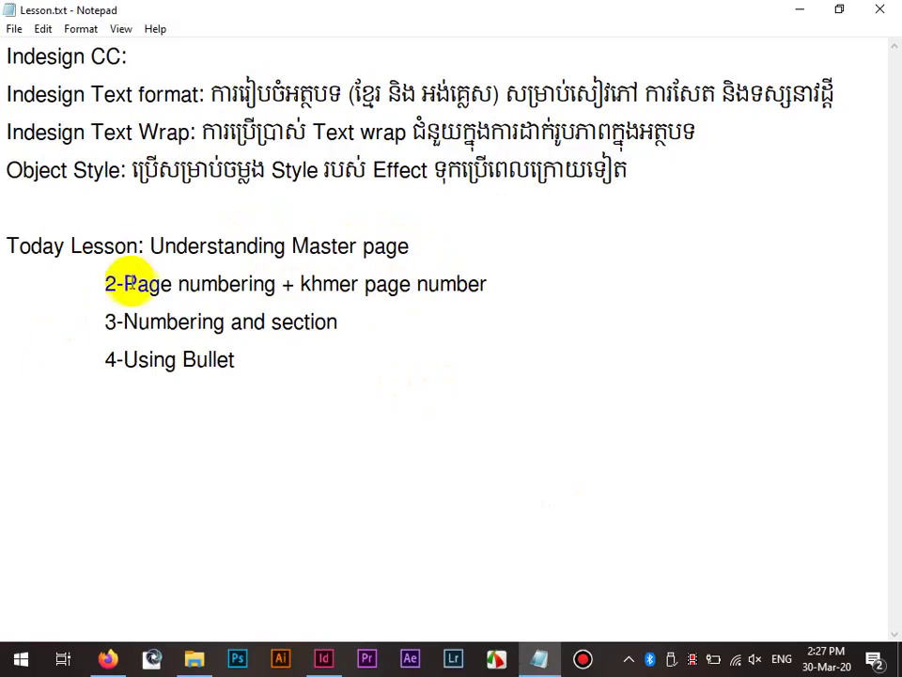
pyautogui.moveTo(123, 283); pyautogui.dragTo(272, 280)
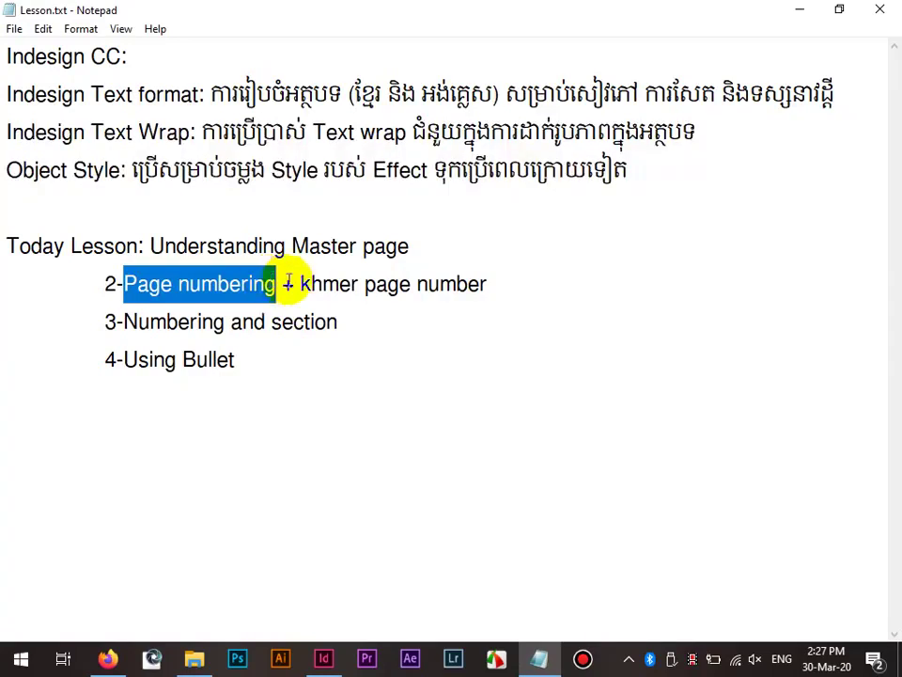
pyautogui.moveTo(297, 284); pyautogui.dragTo(496, 290)
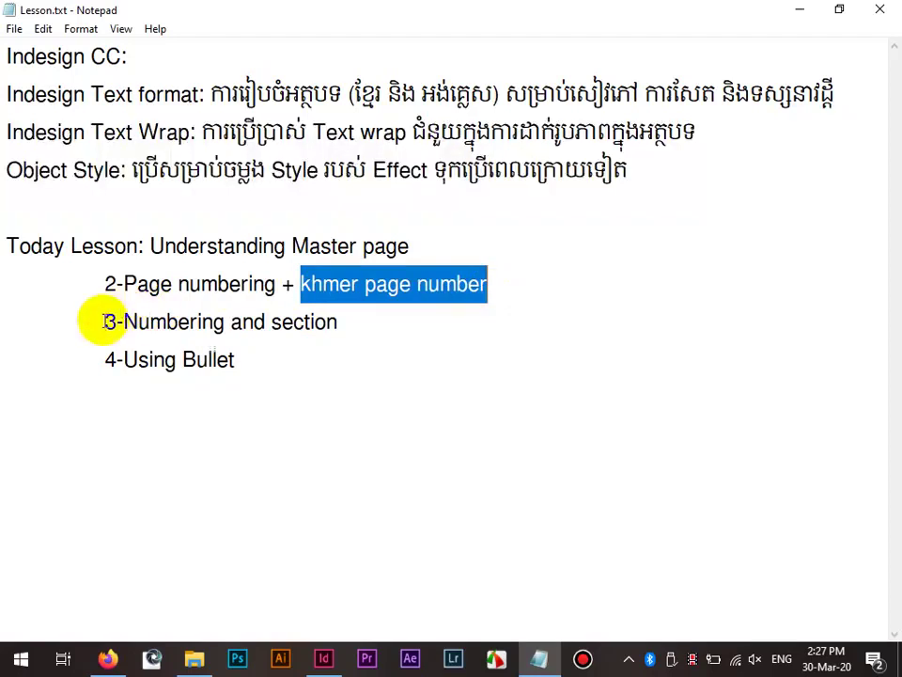
pyautogui.moveTo(103, 321); pyautogui.dragTo(340, 326)
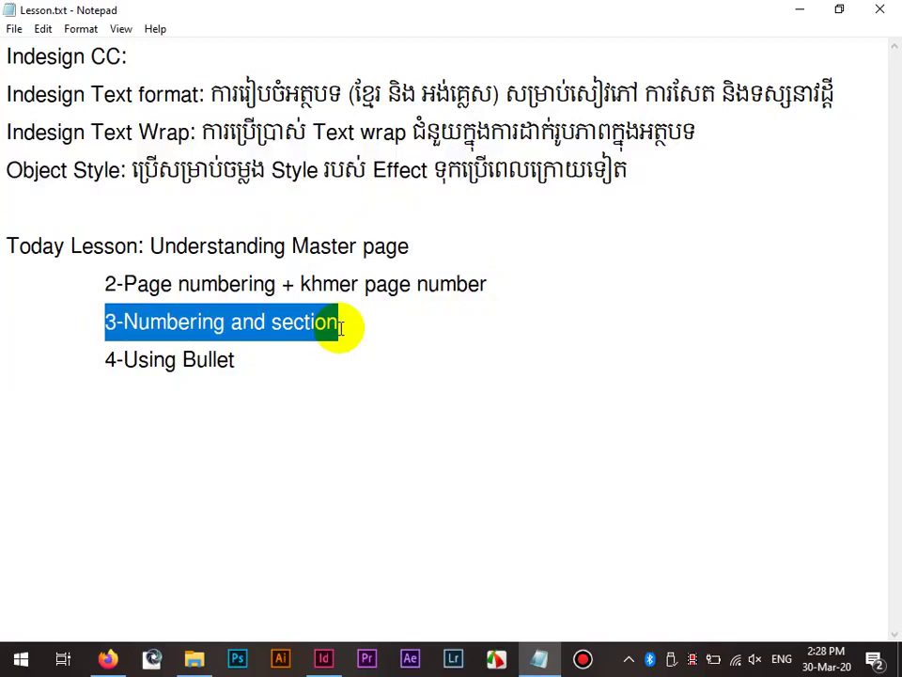
pyautogui.click(340, 326)
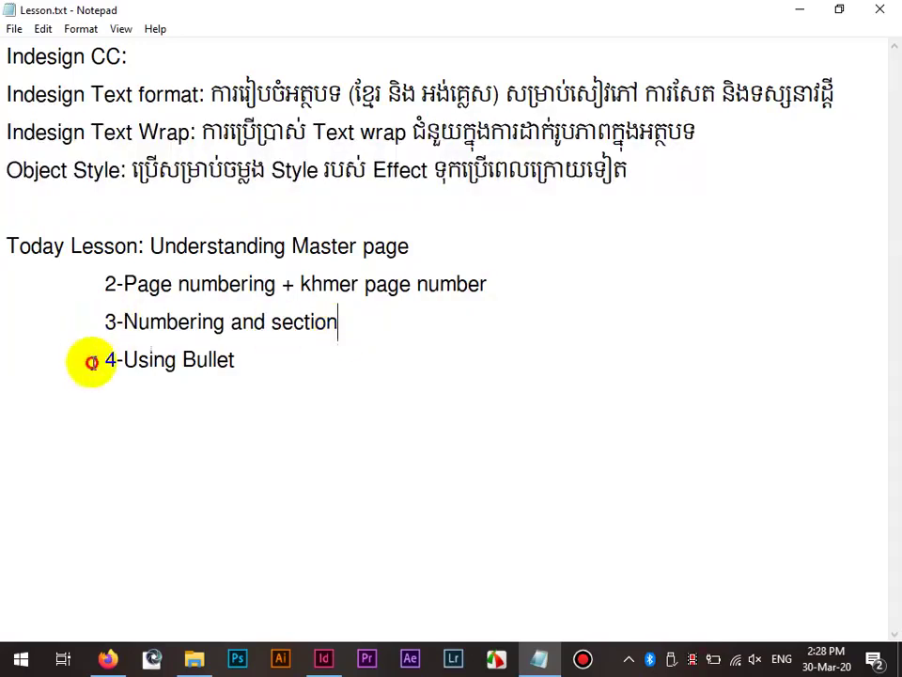
pyautogui.moveTo(91, 363); pyautogui.dragTo(241, 363)
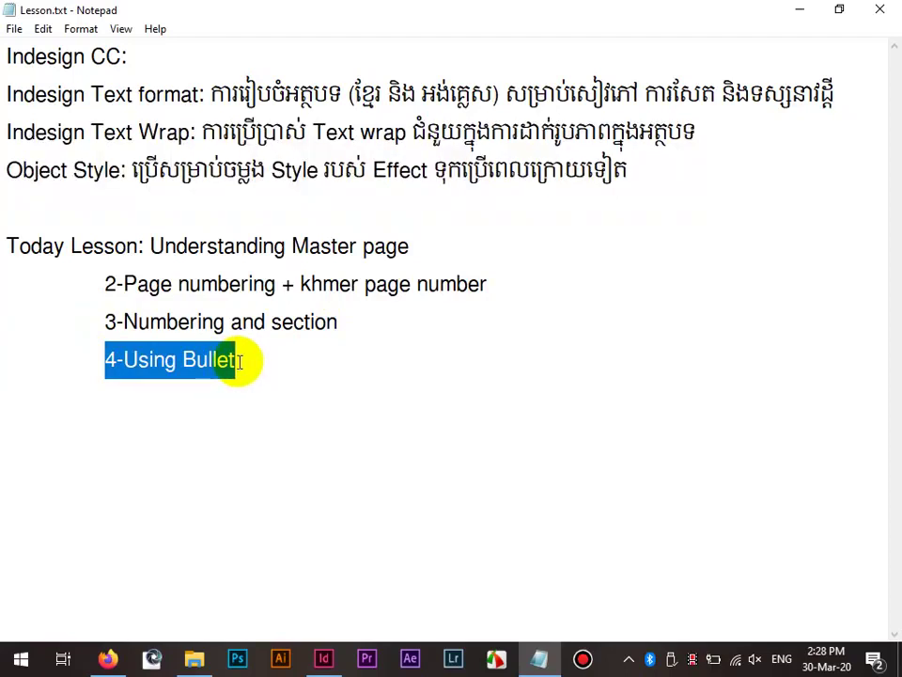
pyautogui.click(239, 362)
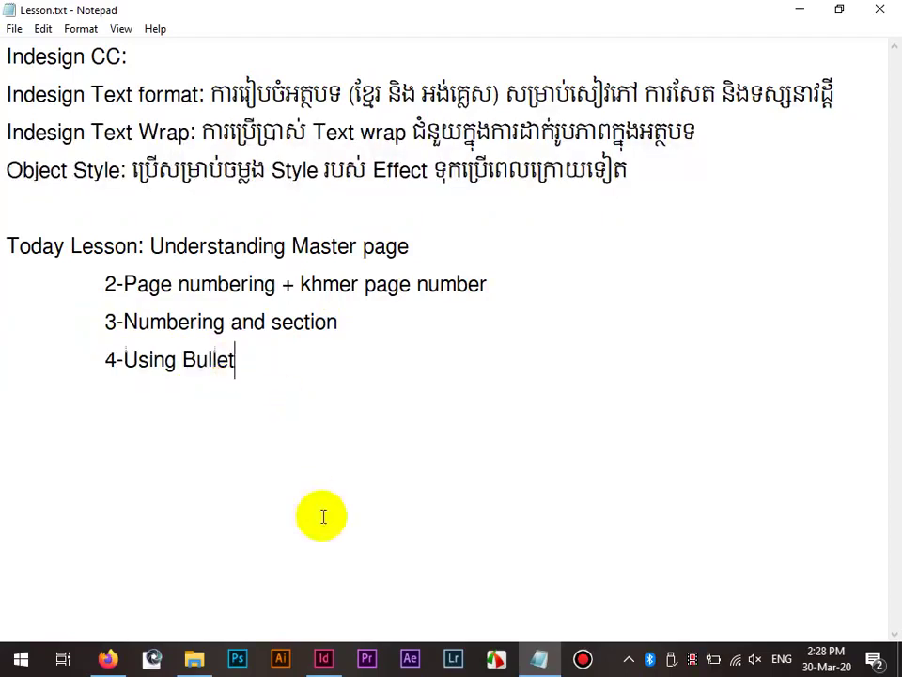
# Switch to Adobe InDesign.
pyautogui.click(325, 658)
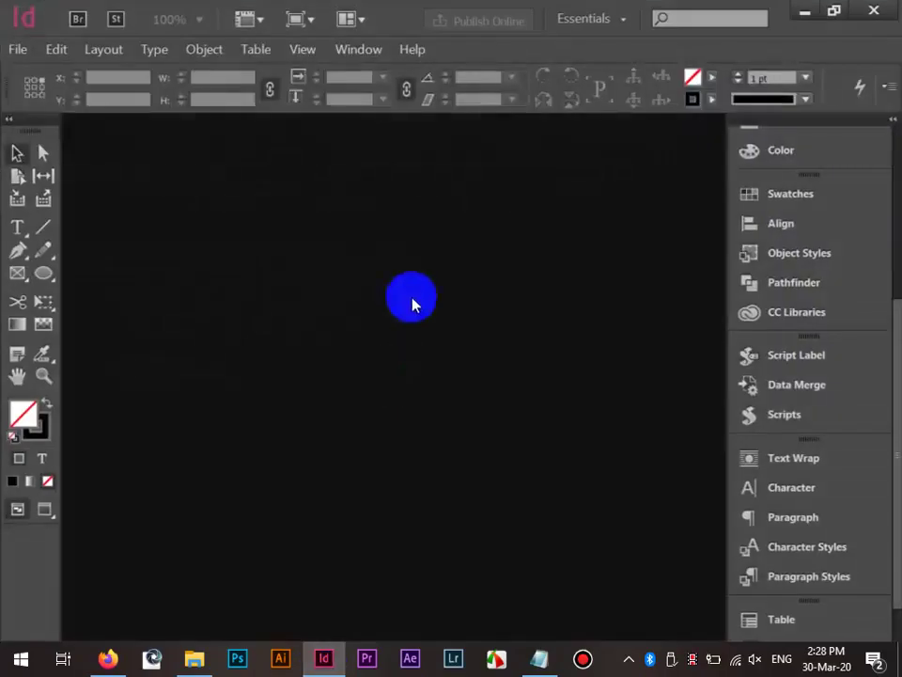
pyautogui.click(11, 51)
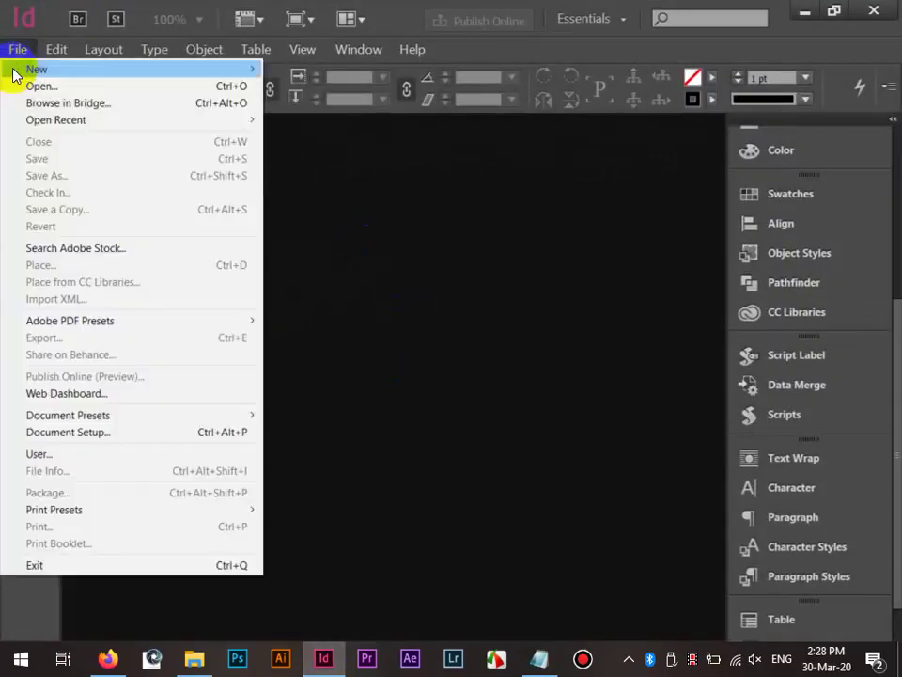
pyautogui.press('Right')
pyautogui.press('Right')
pyautogui.press('Right')
pyautogui.press('Escape')
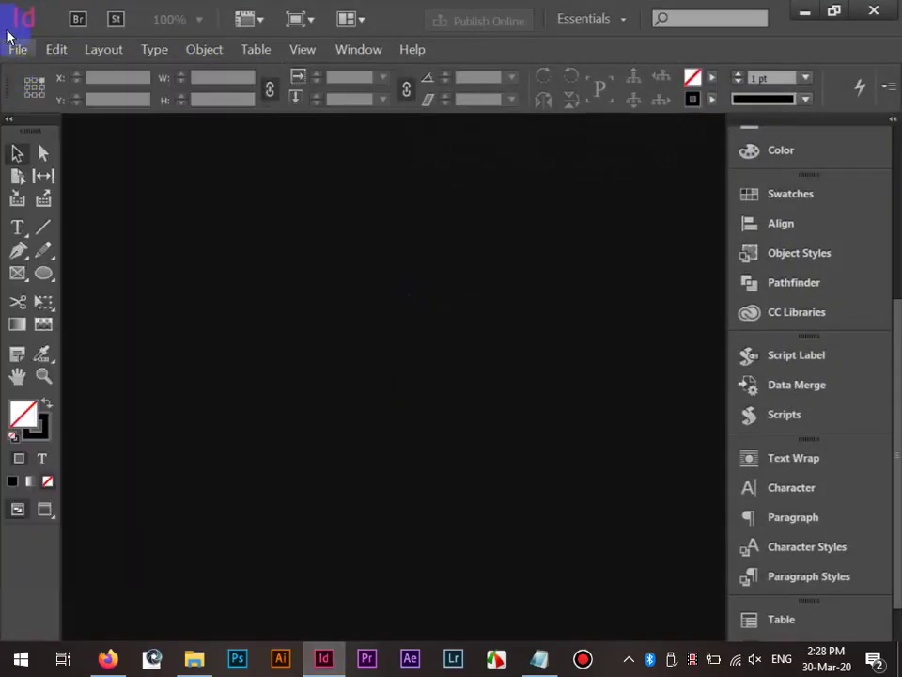
# Create a new document with 15 pages at A4 page size.
pyautogui.click(10, 49)
pyautogui.click(9, 49)
pyautogui.press('Down')
pyautogui.press('Right')
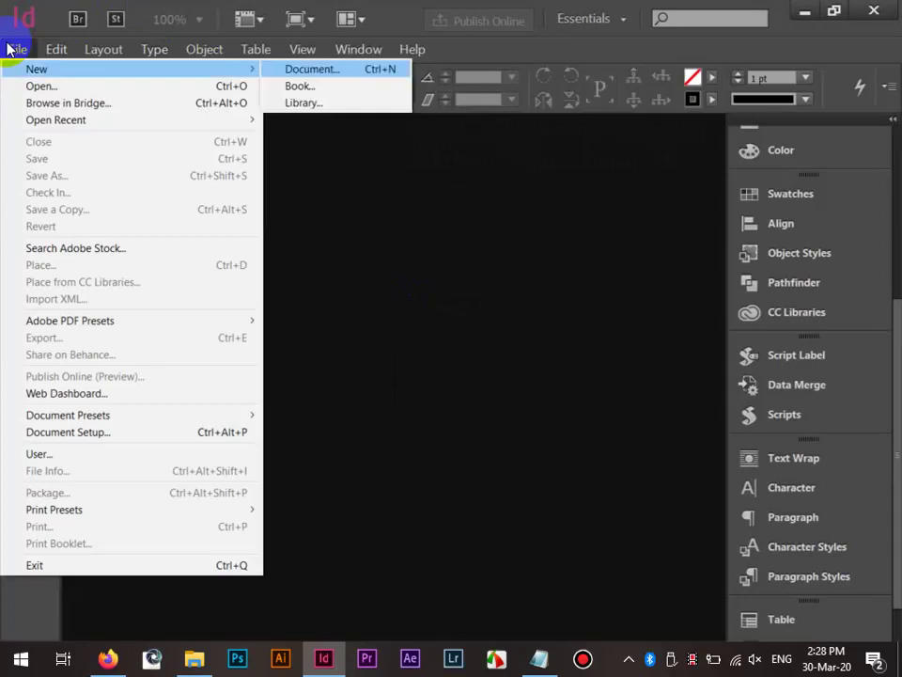
pyautogui.press('Return')
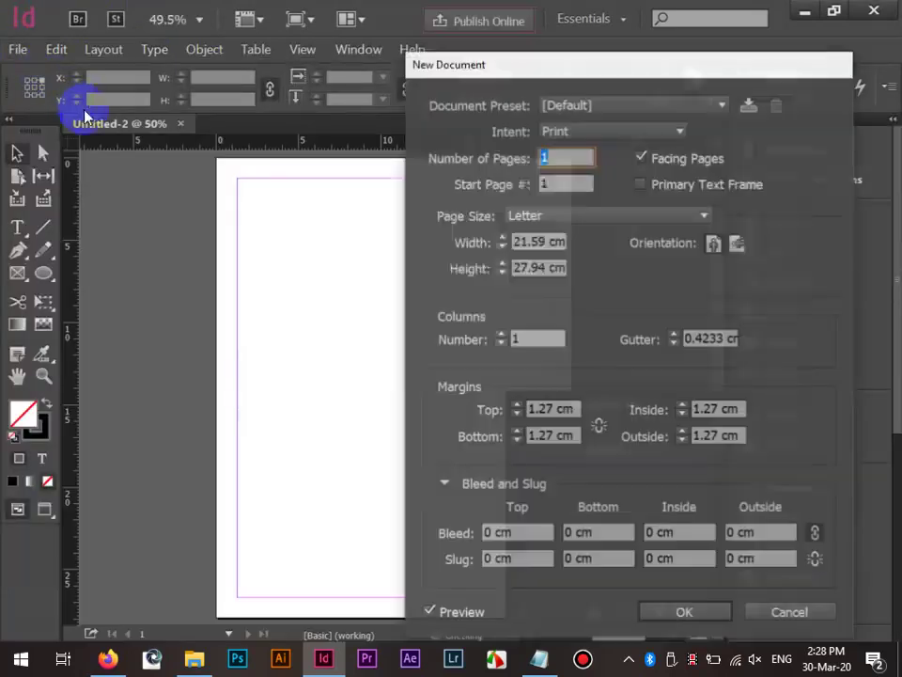
pyautogui.moveTo(522, 78); pyautogui.dragTo(186, 31)
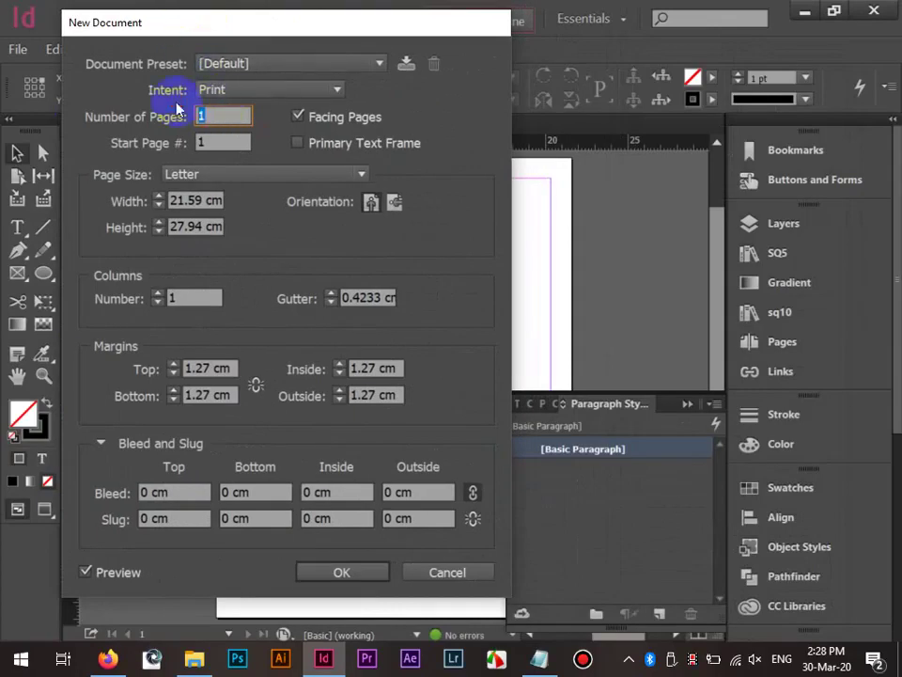
pyautogui.write('15')
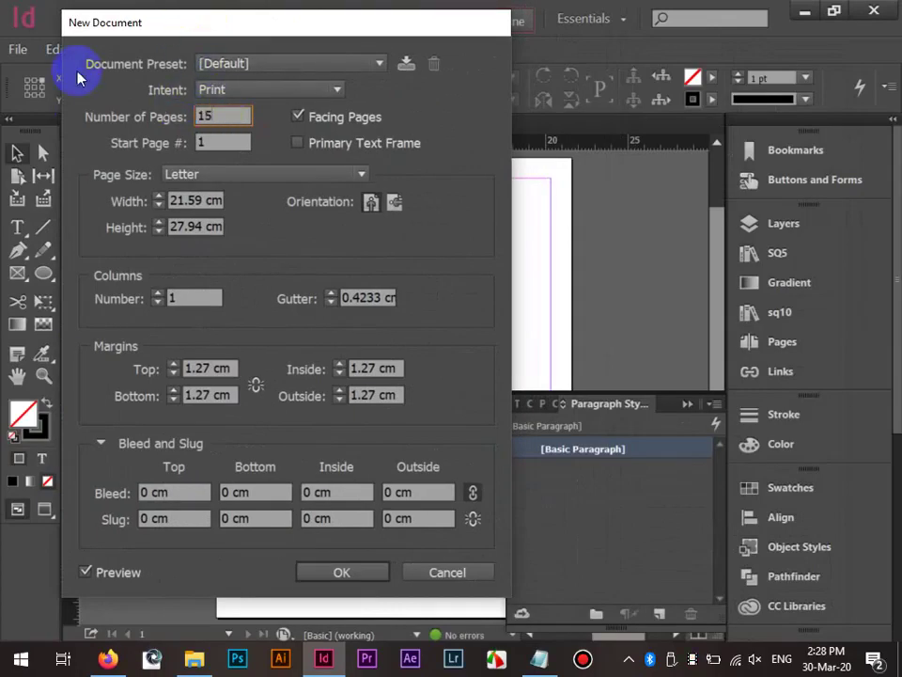
pyautogui.click(202, 174)
pyautogui.click(229, 328)
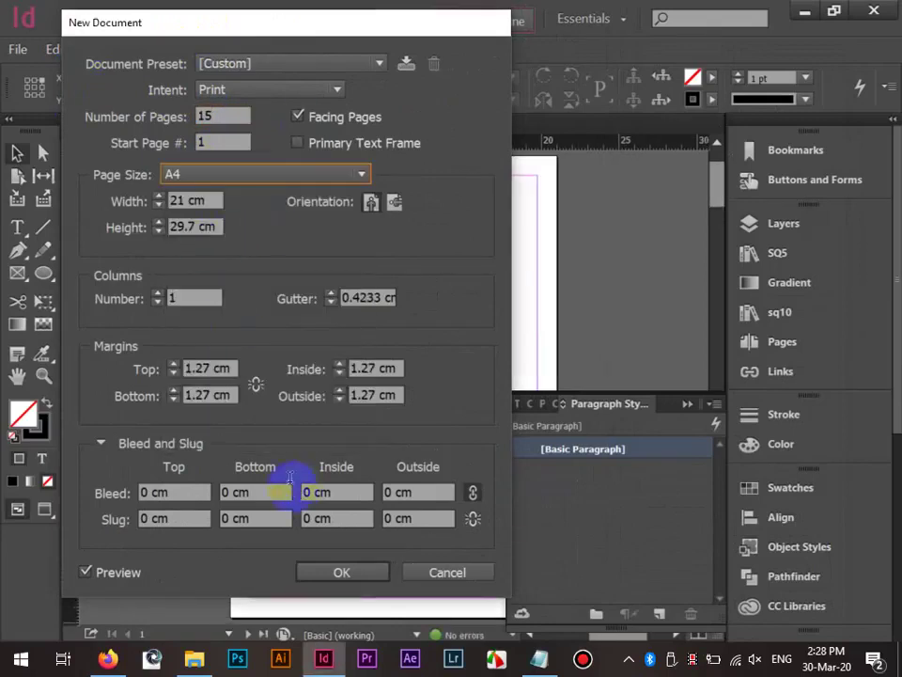
pyautogui.click(347, 572)
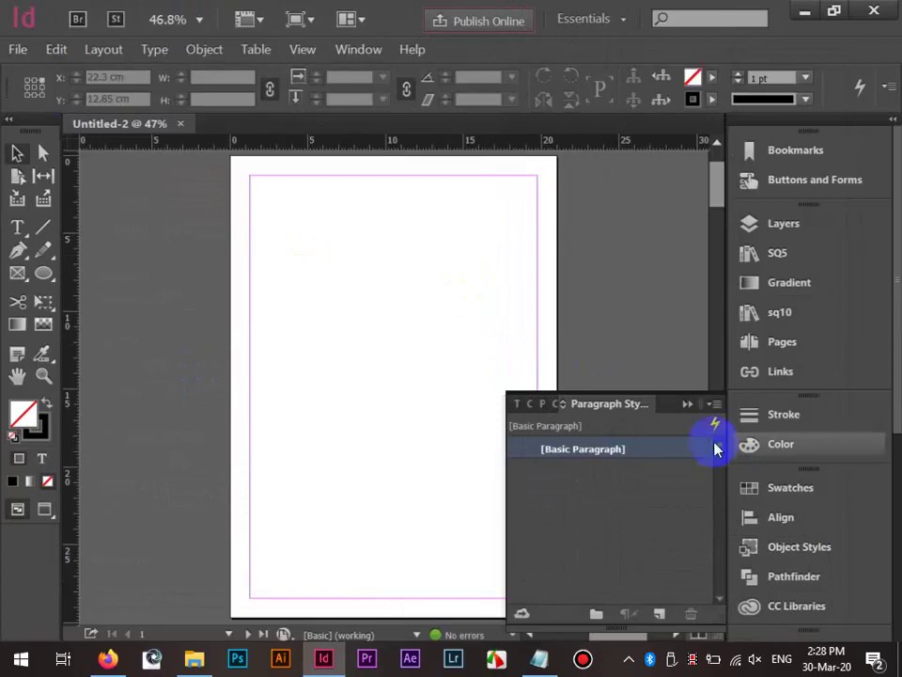
# Collapse the paragraph styles list and display the overview of the document's pages and masters.
pyautogui.click(690, 403)
pyautogui.scroll(-1, 454, 318)
pyautogui.scroll(-3, 454, 317)
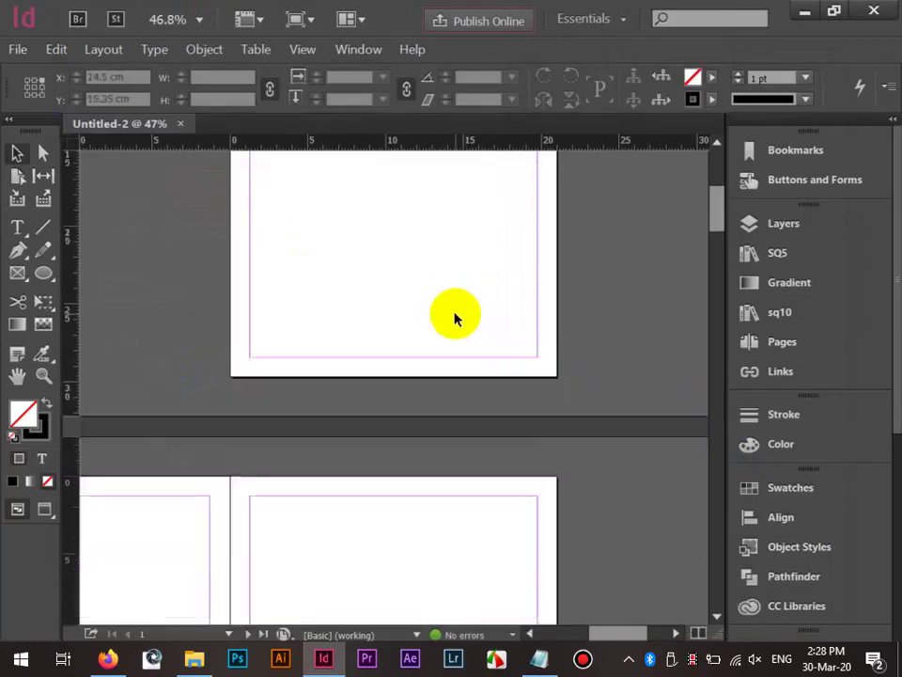
pyautogui.scroll(4, 454, 318)
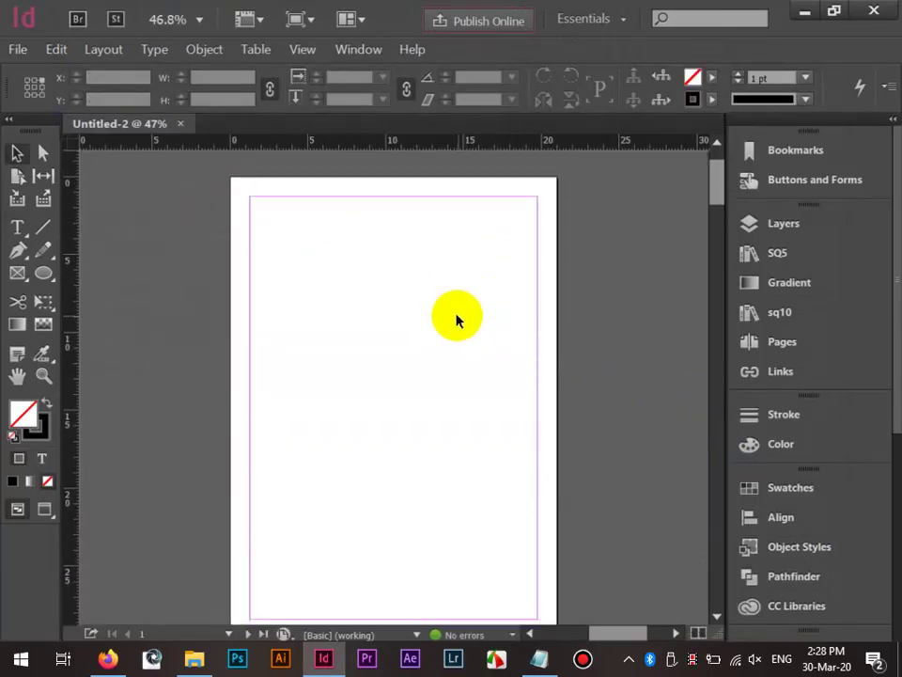
pyautogui.click(805, 344)
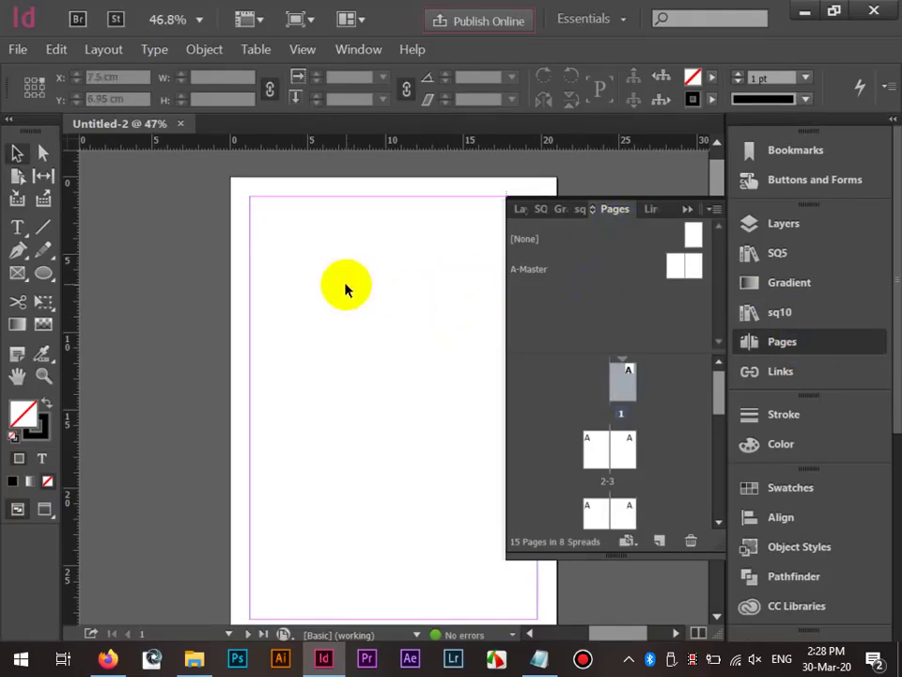
# Look through the document's pages and examine which master spread they use.
pyautogui.scroll(-5, 347, 287)
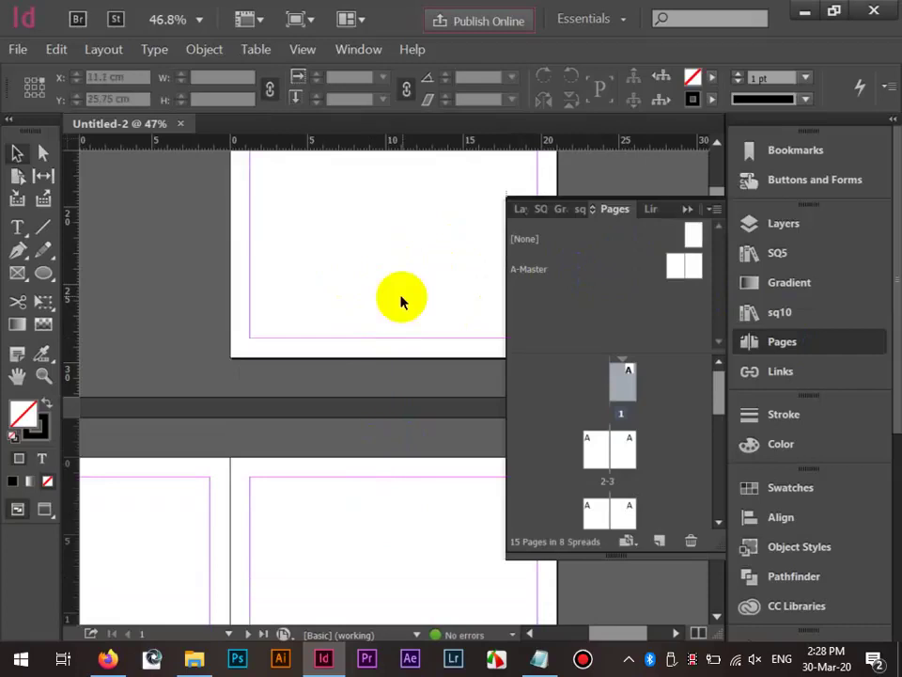
pyautogui.scroll(-5, 400, 300)
pyautogui.scroll(1, 400, 301)
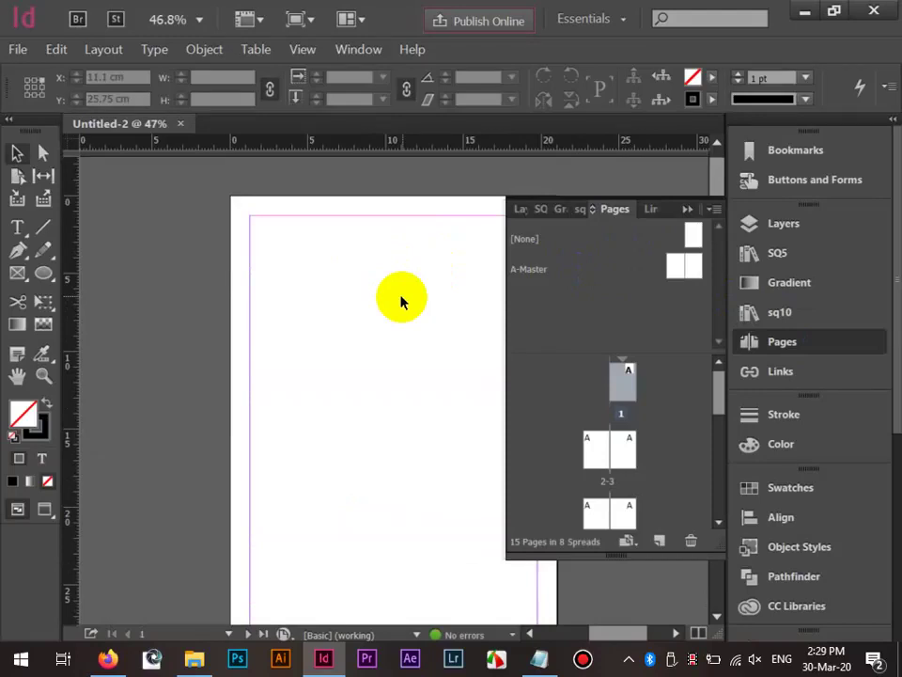
pyautogui.click(527, 274)
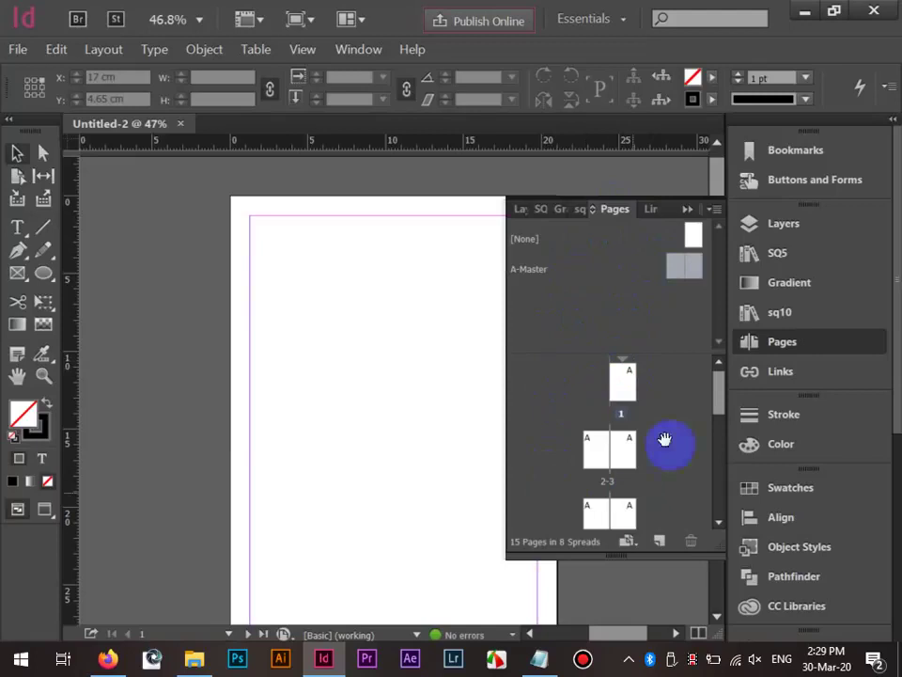
pyautogui.click(615, 313)
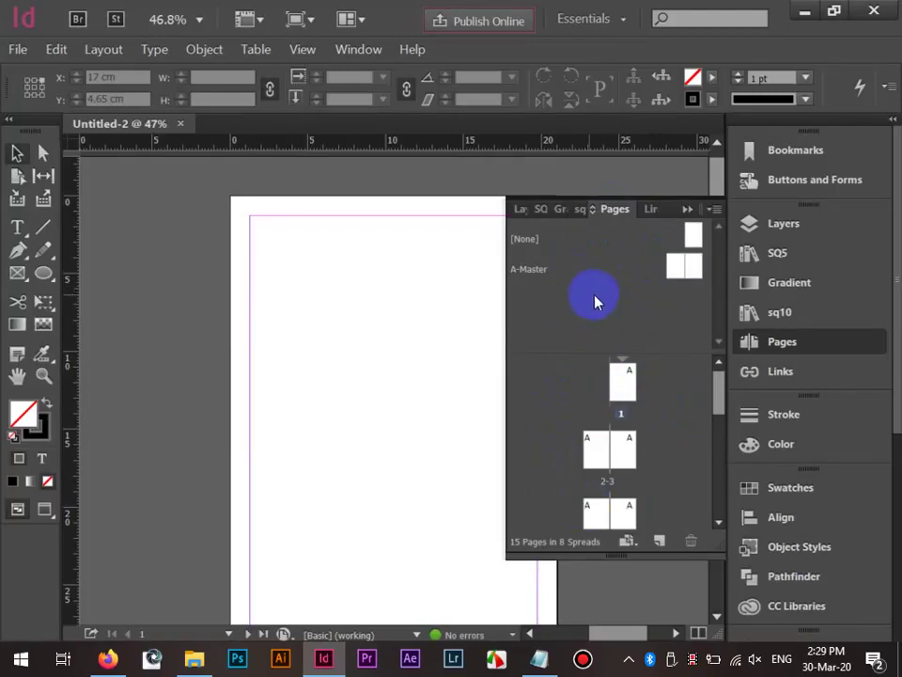
# Create a new two-page A4 master spread with prefix B and the name Chinese-Food, based on no other master.
pyautogui.rightClick(545, 302)
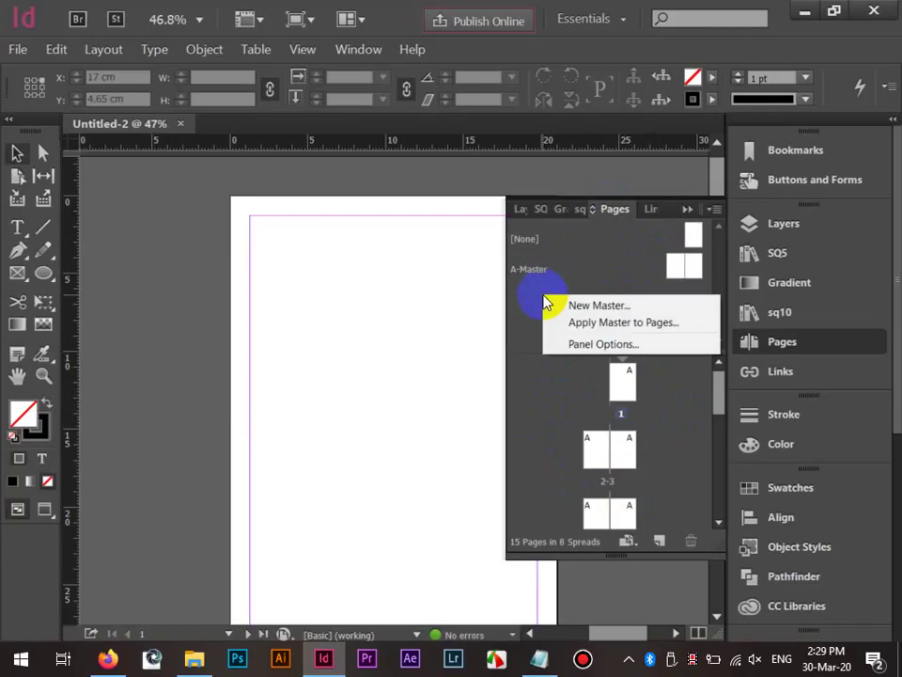
pyautogui.click(631, 313)
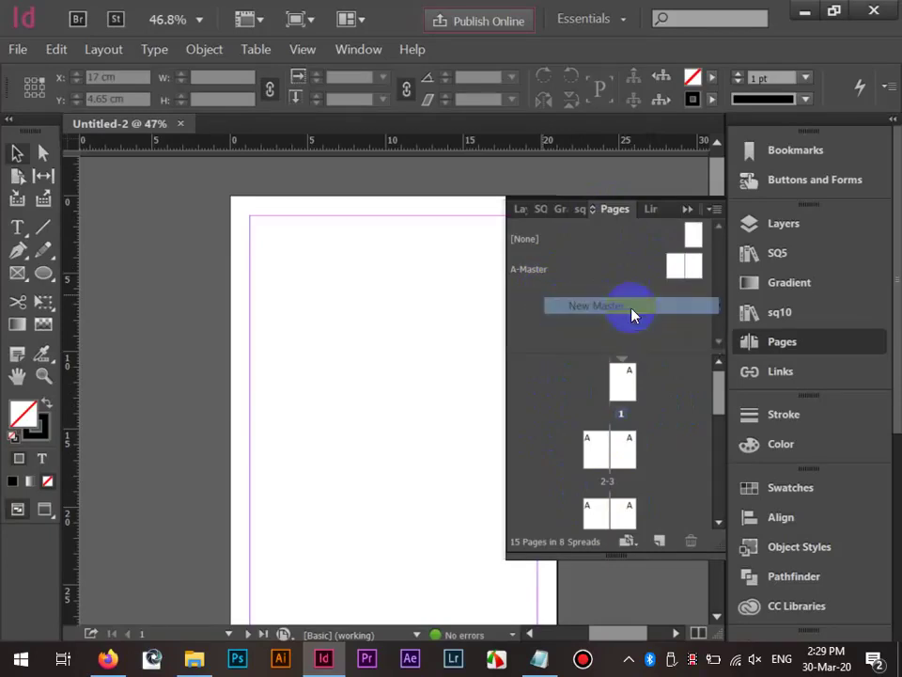
pyautogui.moveTo(381, 203); pyautogui.dragTo(298, 355)
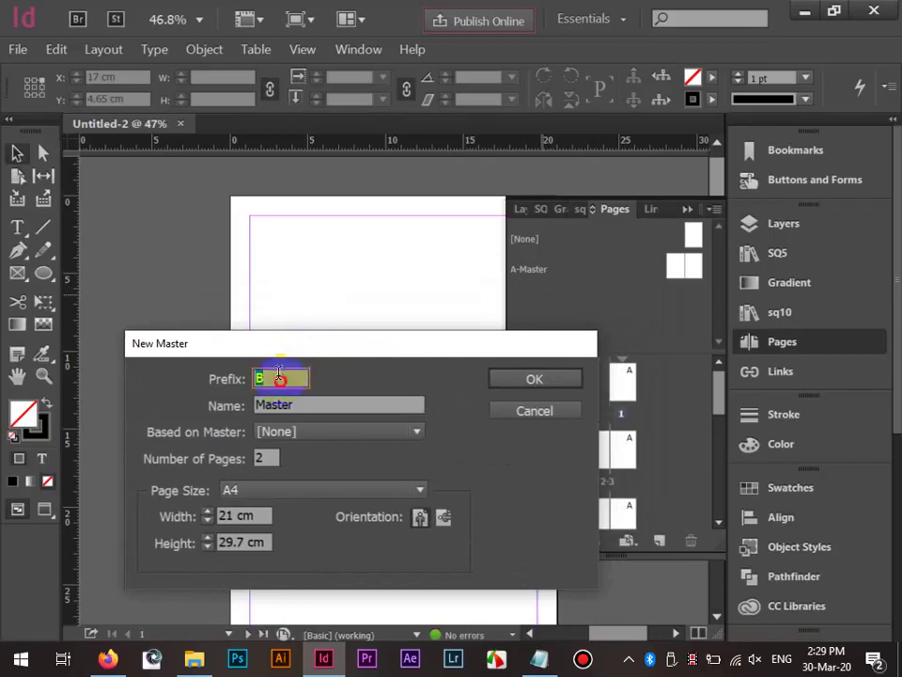
pyautogui.moveTo(282, 346); pyautogui.dragTo(181, 208)
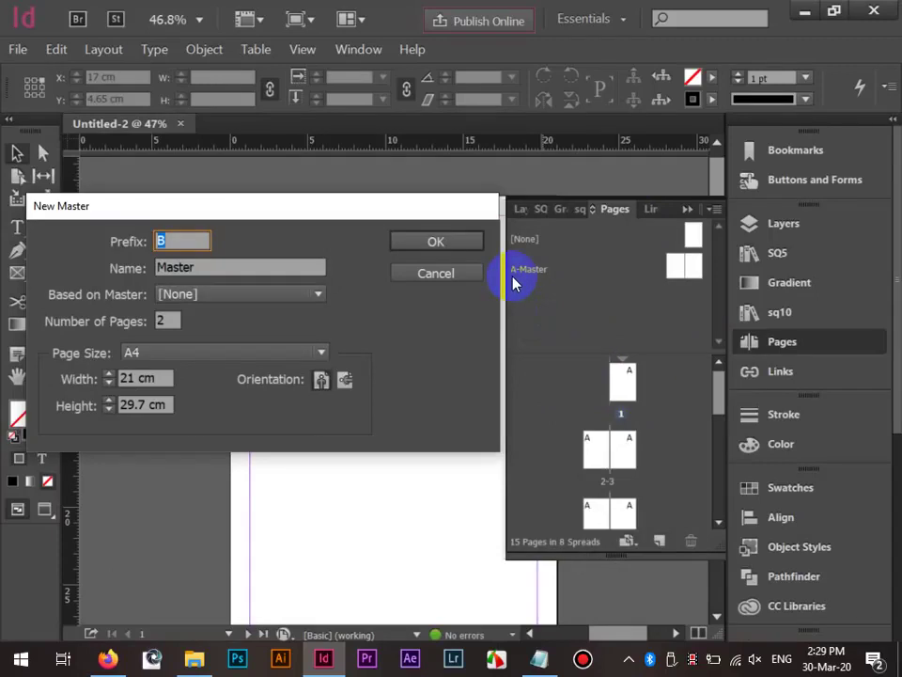
pyautogui.click(177, 233)
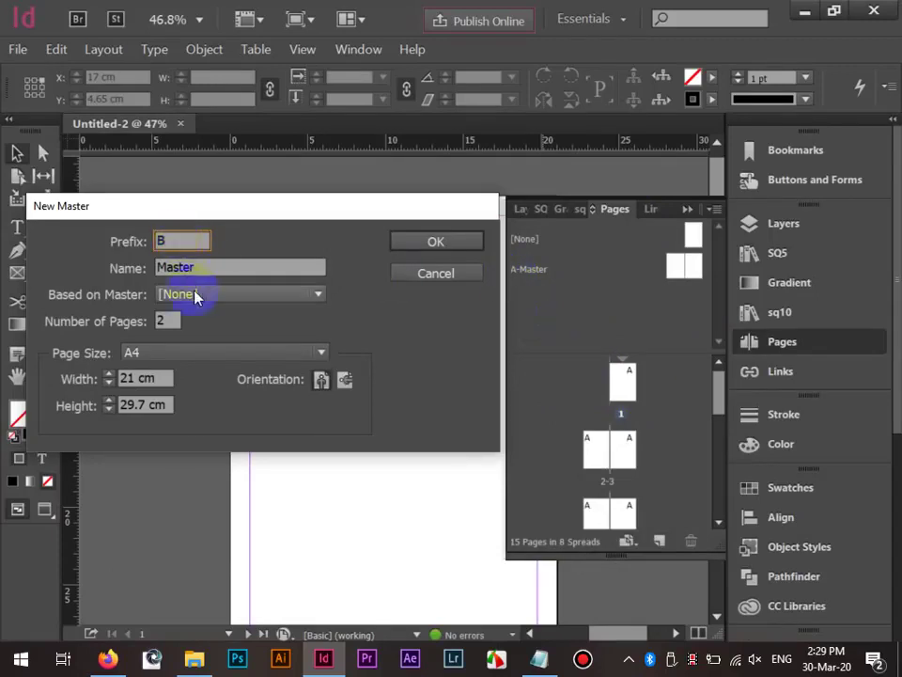
pyautogui.click(126, 268)
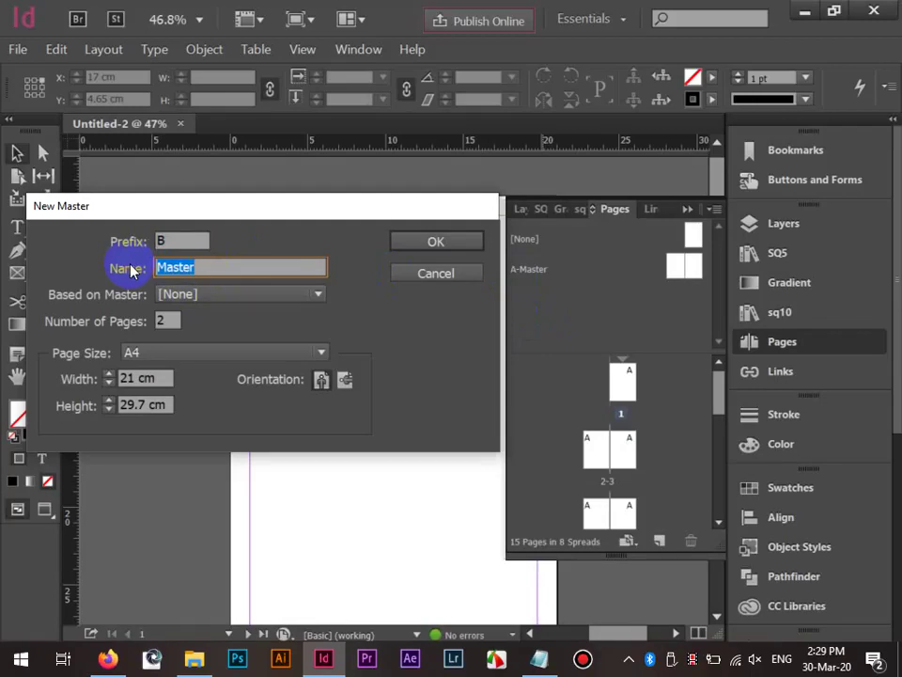
pyautogui.write('Chinese-Food')
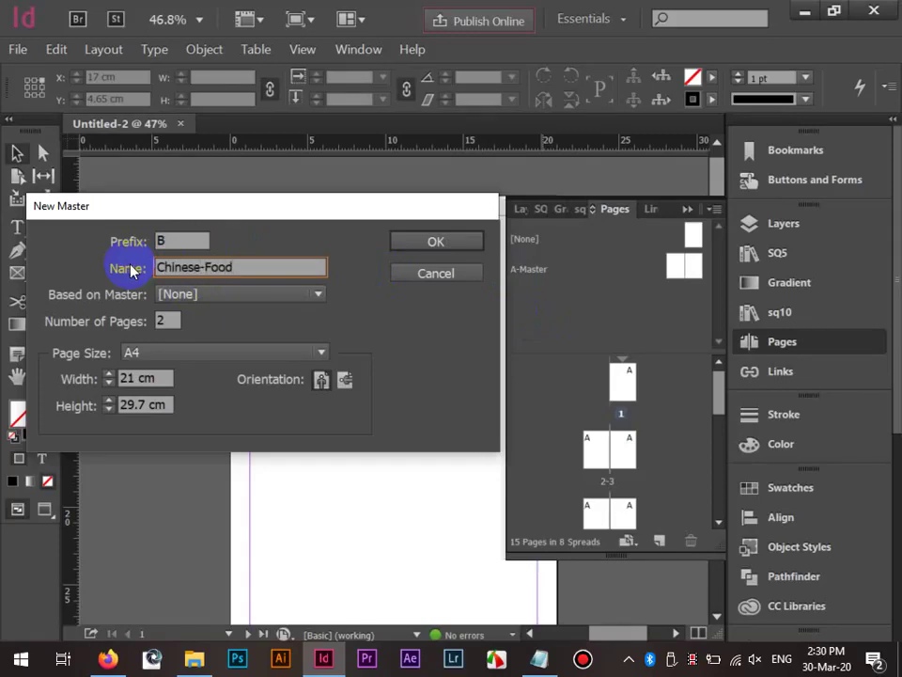
pyautogui.click(429, 240)
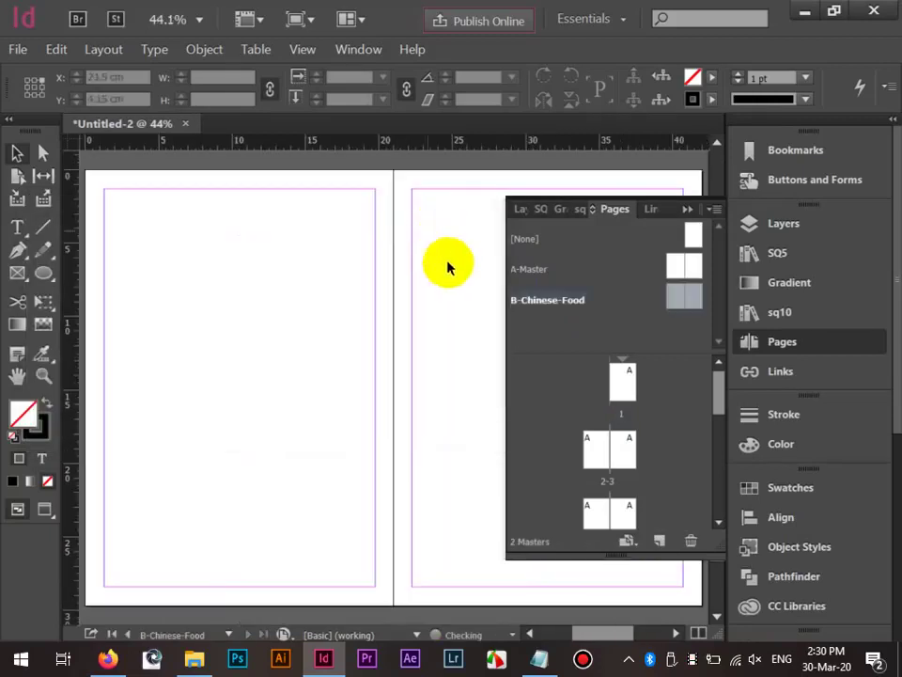
# Rename the A-Master spread to Khmer-Food, keeping prefix A, no base master and two pages.
pyautogui.click(551, 337)
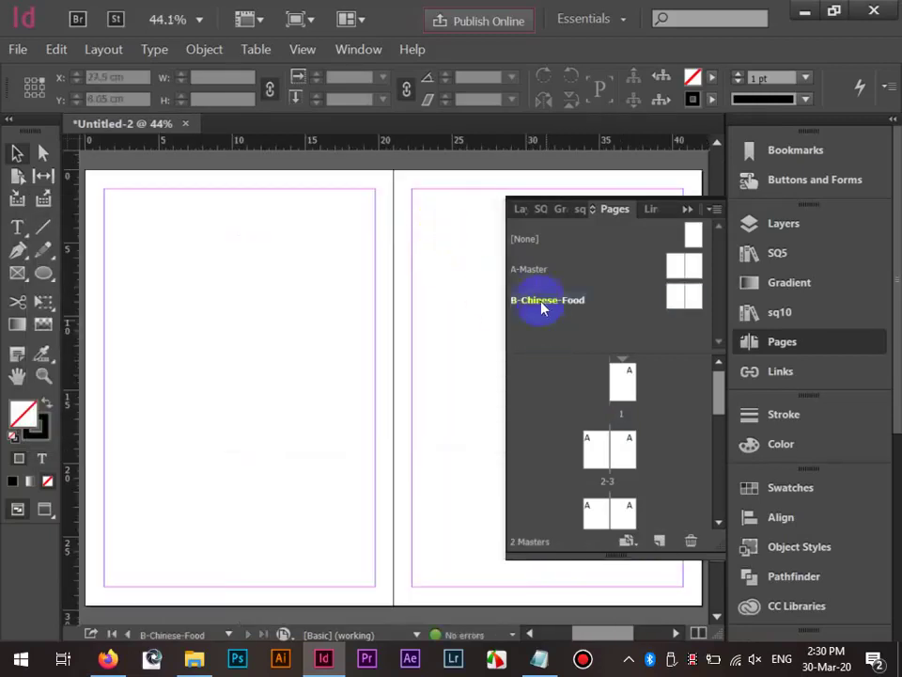
pyautogui.click(540, 276)
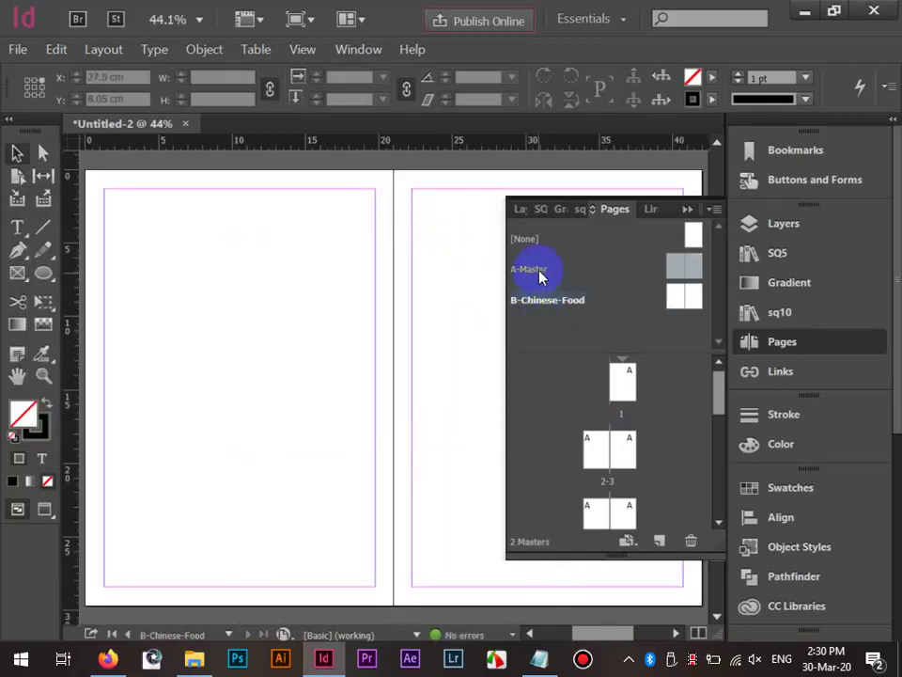
pyautogui.rightClick(540, 277)
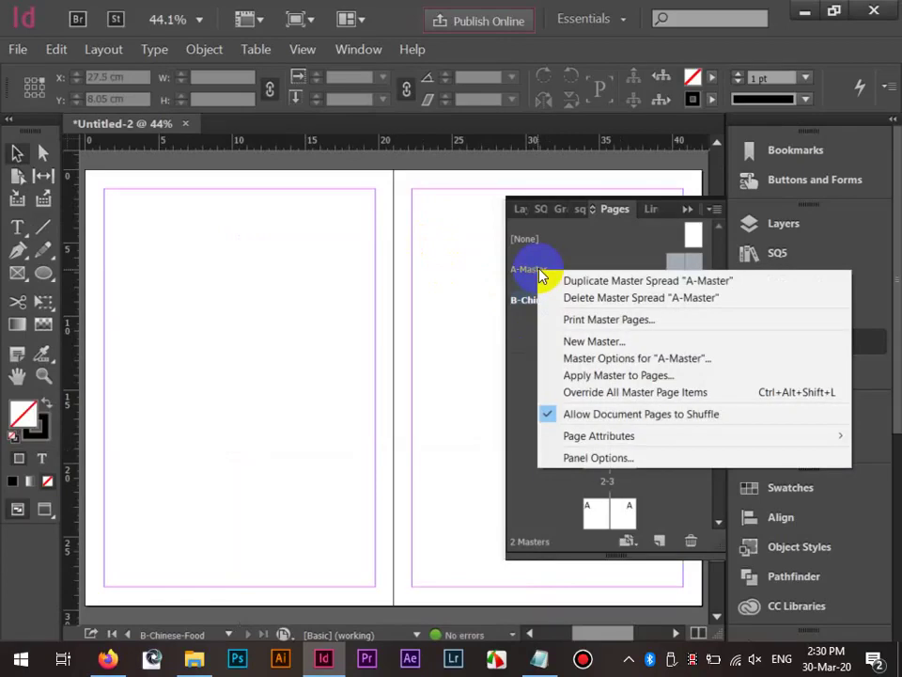
pyautogui.click(611, 365)
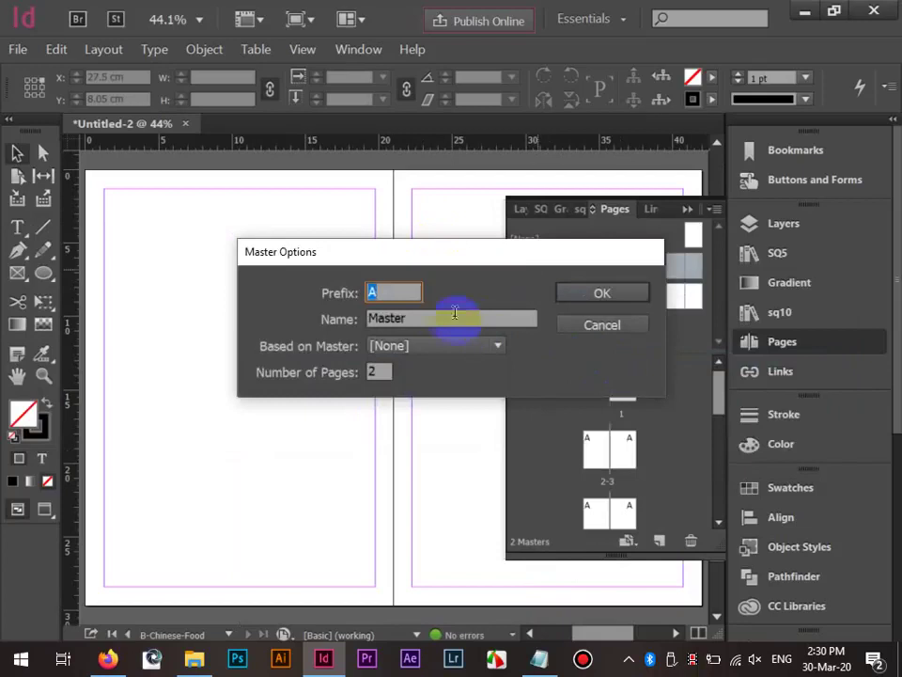
pyautogui.doubleClick(413, 316)
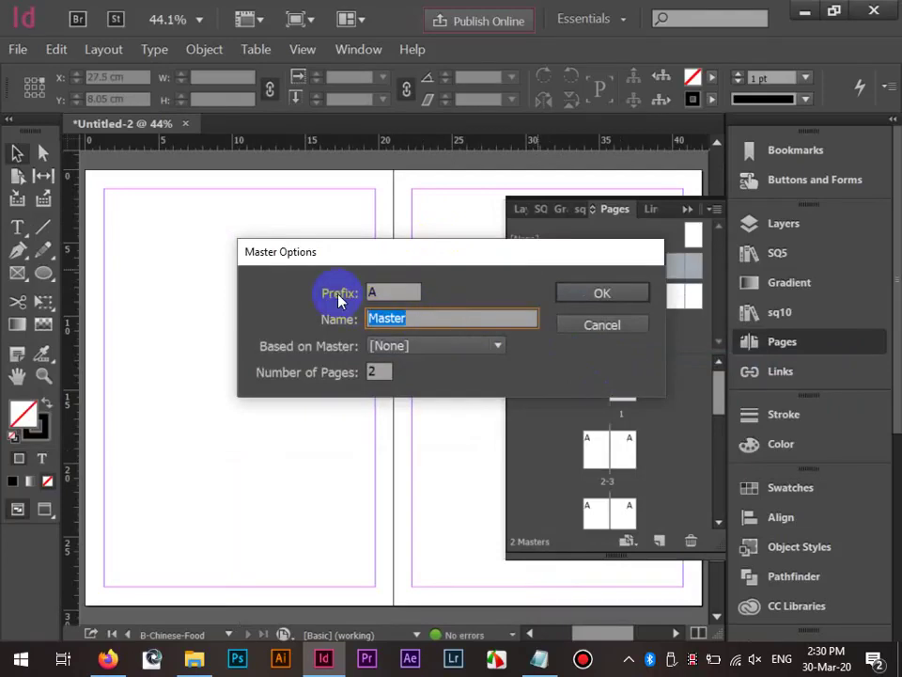
pyautogui.write('Khmer-Food')
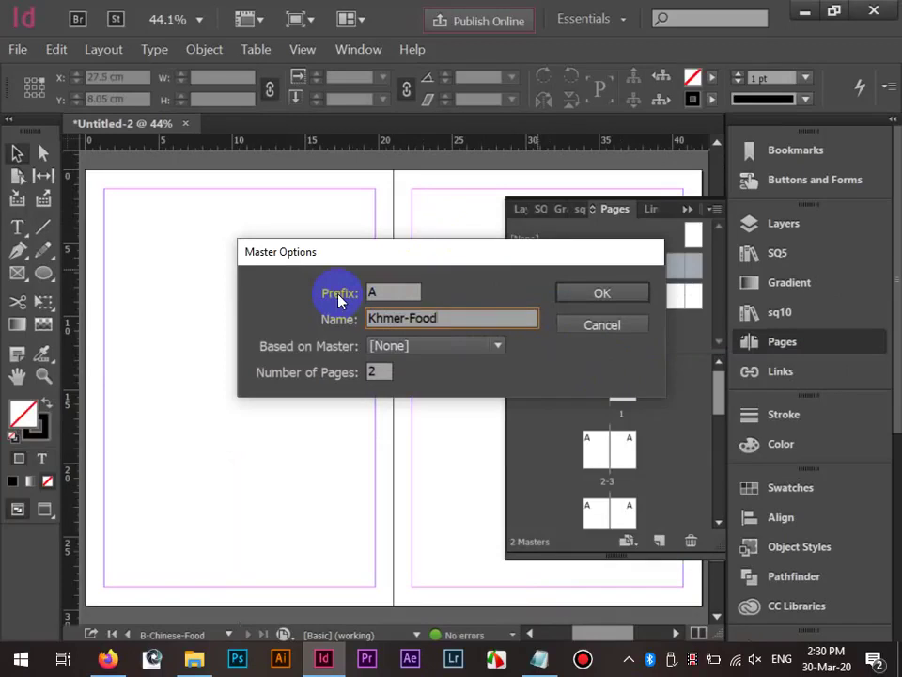
pyautogui.click(584, 293)
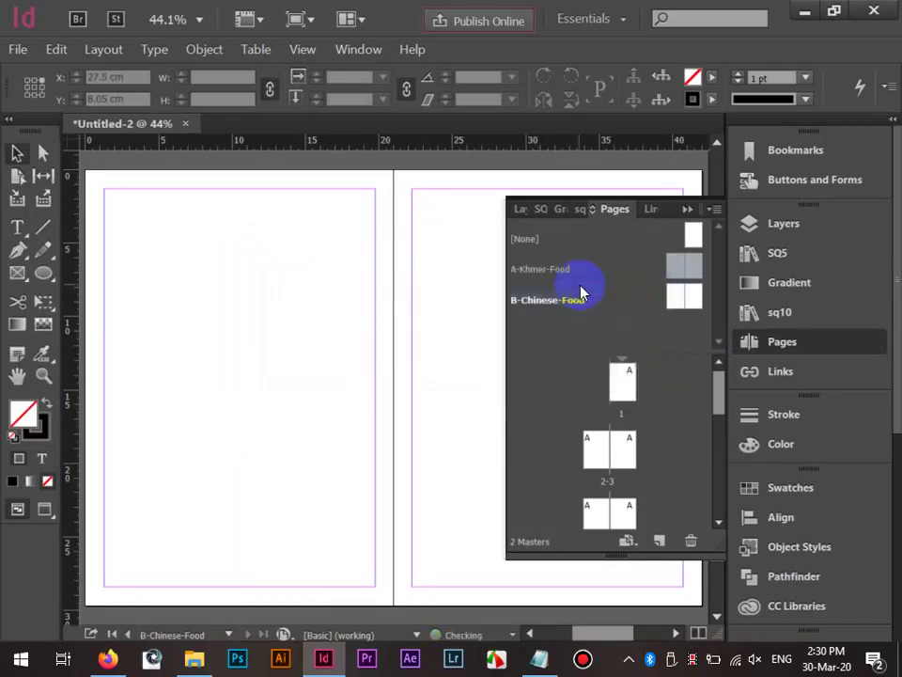
# Create a third two-page A4 master spread with prefix C and the name Thai-Food, based on no other master.
pyautogui.moveTo(581, 294); pyautogui.dragTo(549, 321)
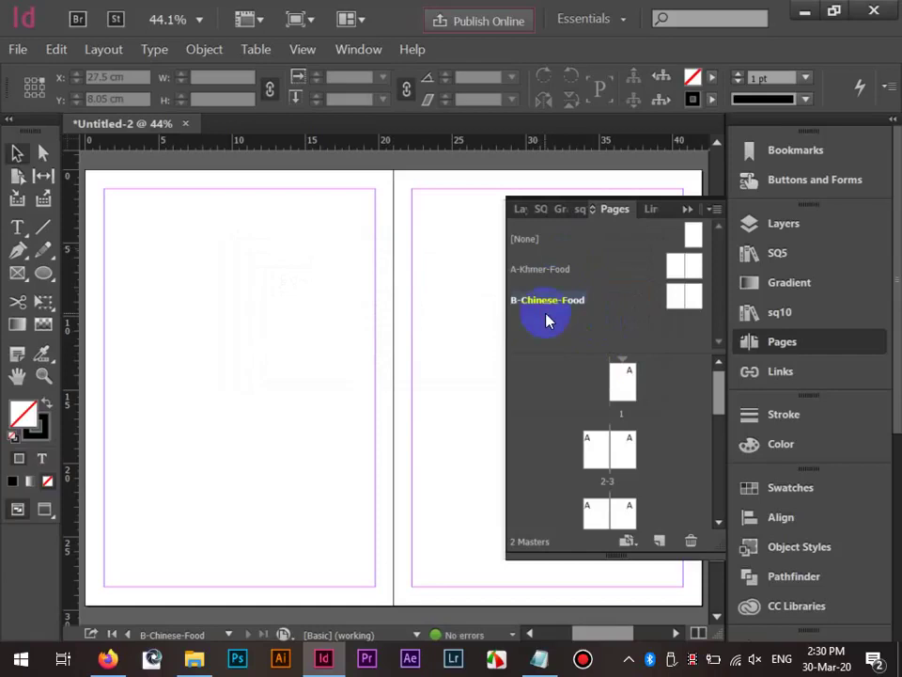
pyautogui.rightClick(549, 322)
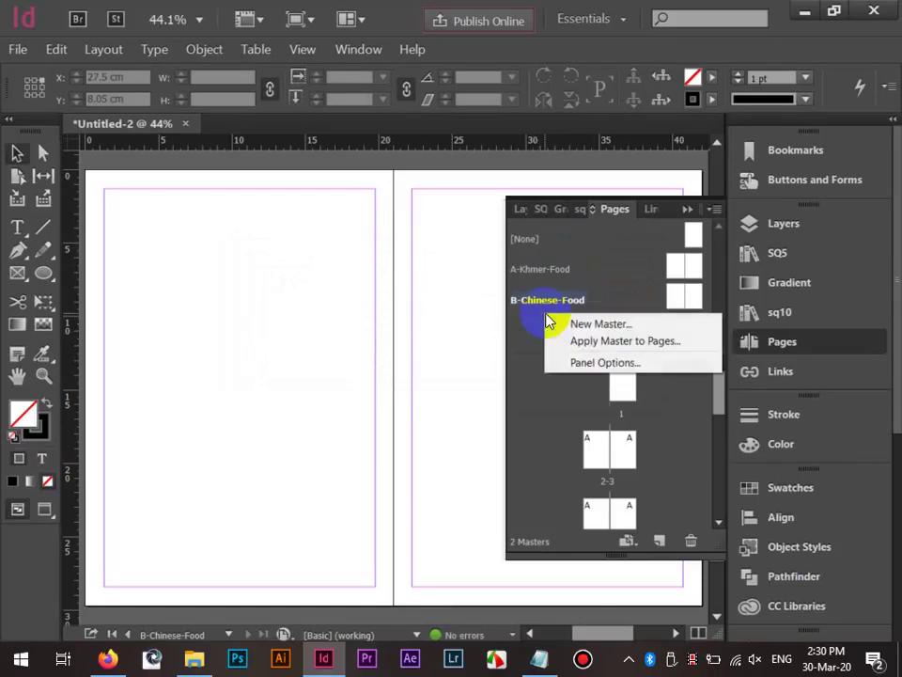
pyautogui.click(558, 329)
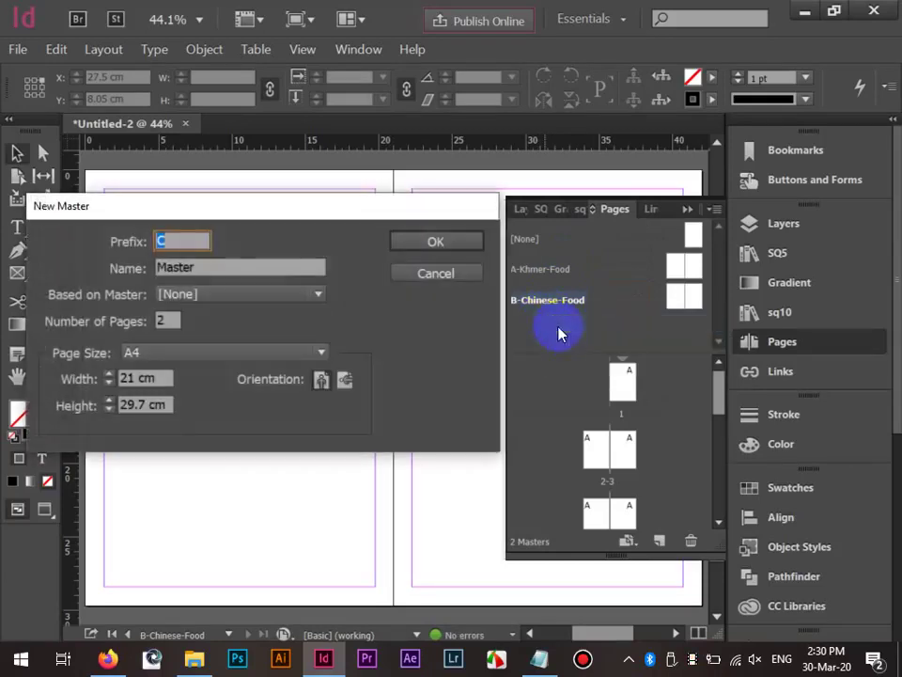
pyautogui.doubleClick(266, 267)
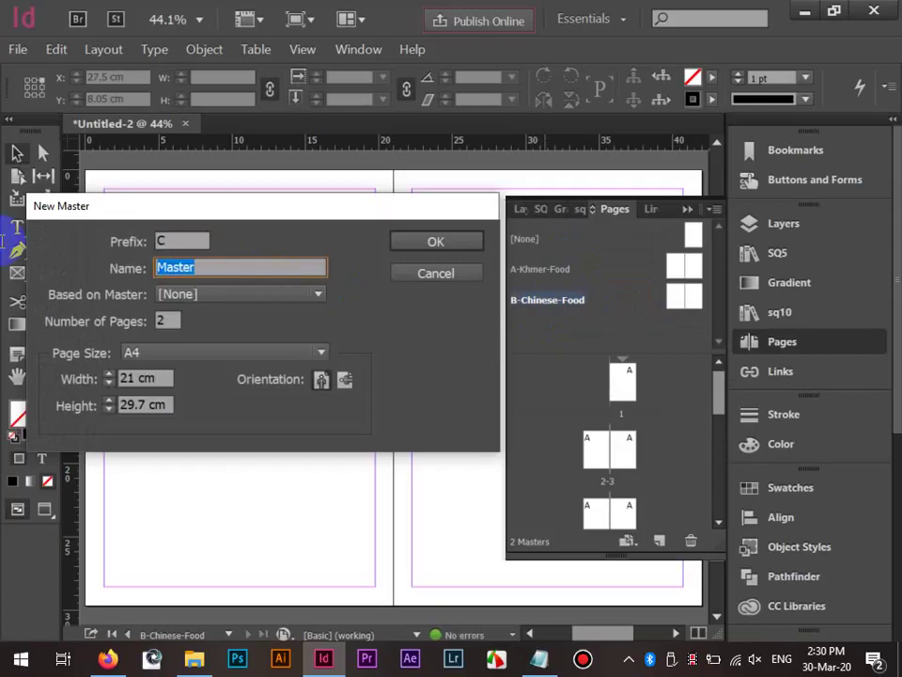
pyautogui.write('Thai')
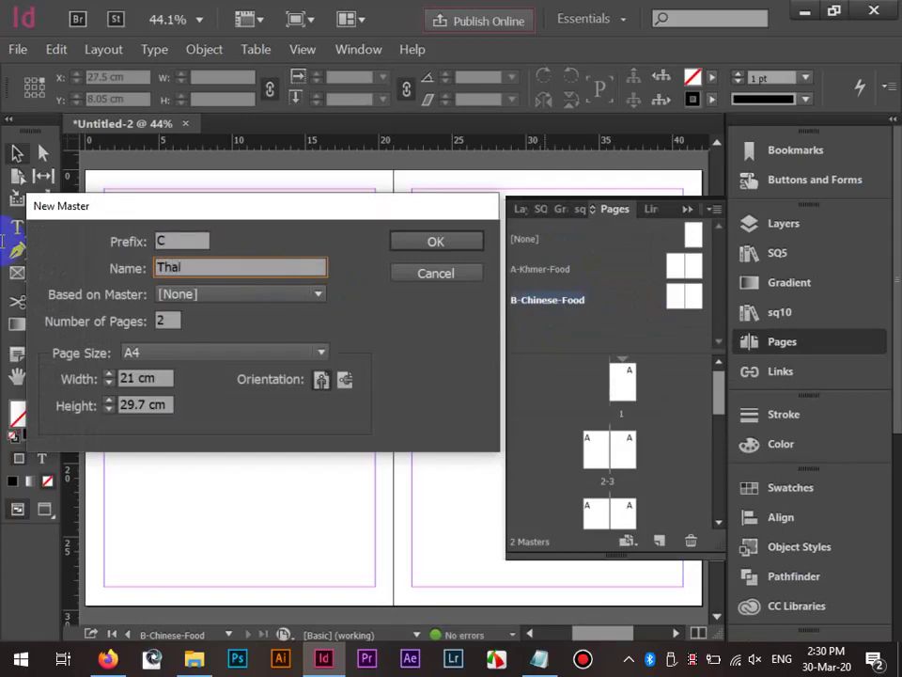
pyautogui.write('-Food')
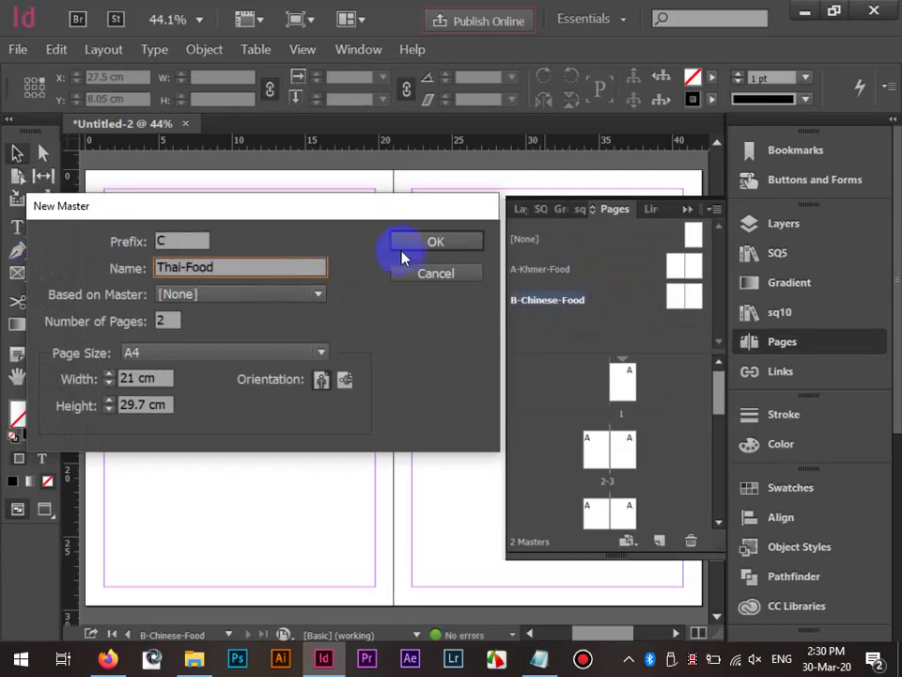
pyautogui.click(404, 250)
# Open the A-Khmer-Food master spread for editing and collapse the overview of pages and masters.
pyautogui.click(604, 298)
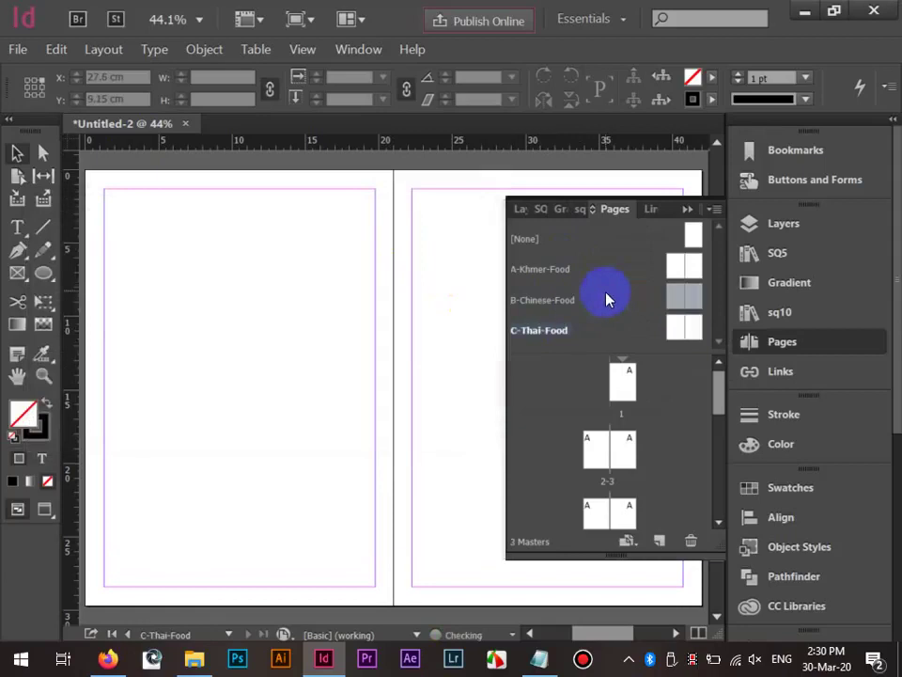
pyautogui.click(423, 339)
pyautogui.scroll(-3, 423, 338)
pyautogui.scroll(6, 423, 338)
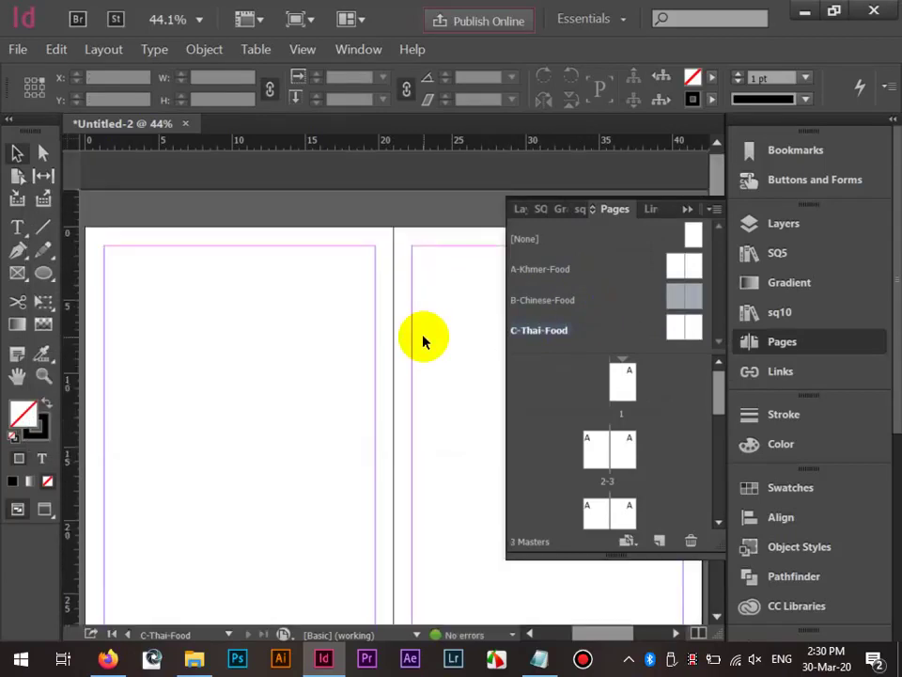
pyautogui.scroll(-2, 423, 339)
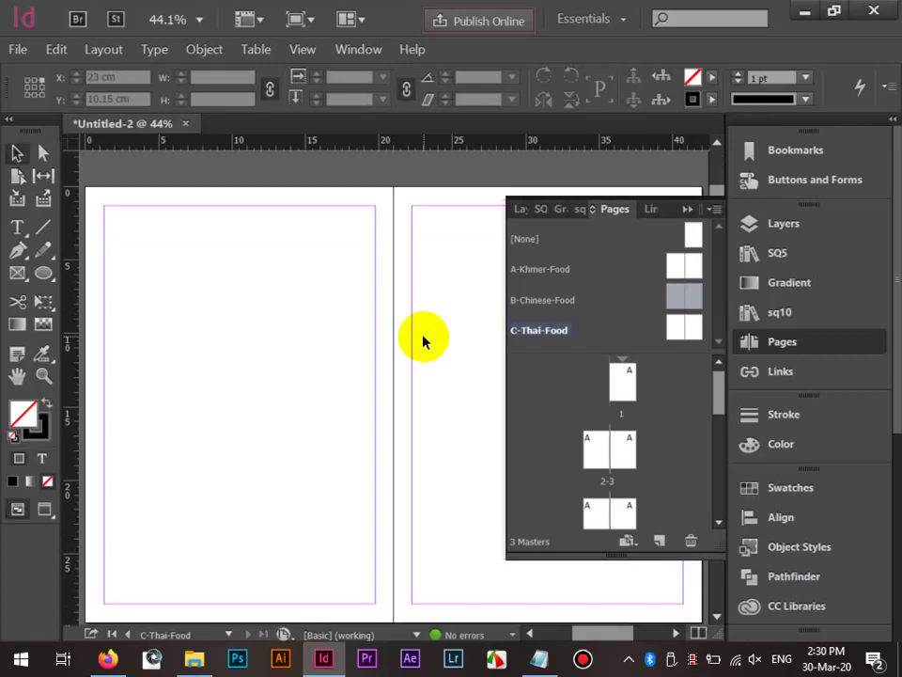
pyautogui.moveTo(551, 300); pyautogui.dragTo(557, 275)
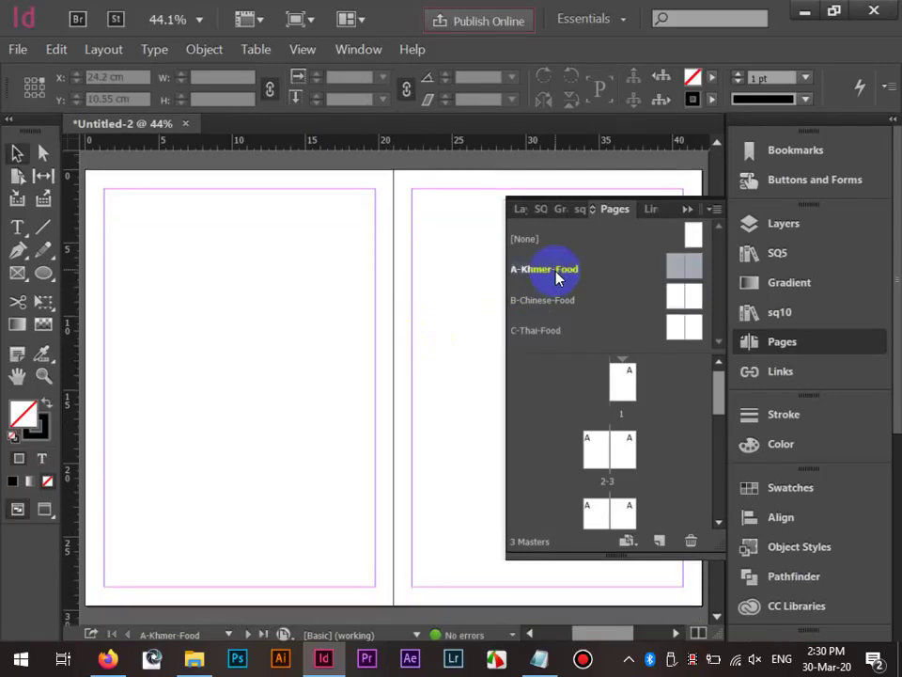
pyautogui.click(476, 413)
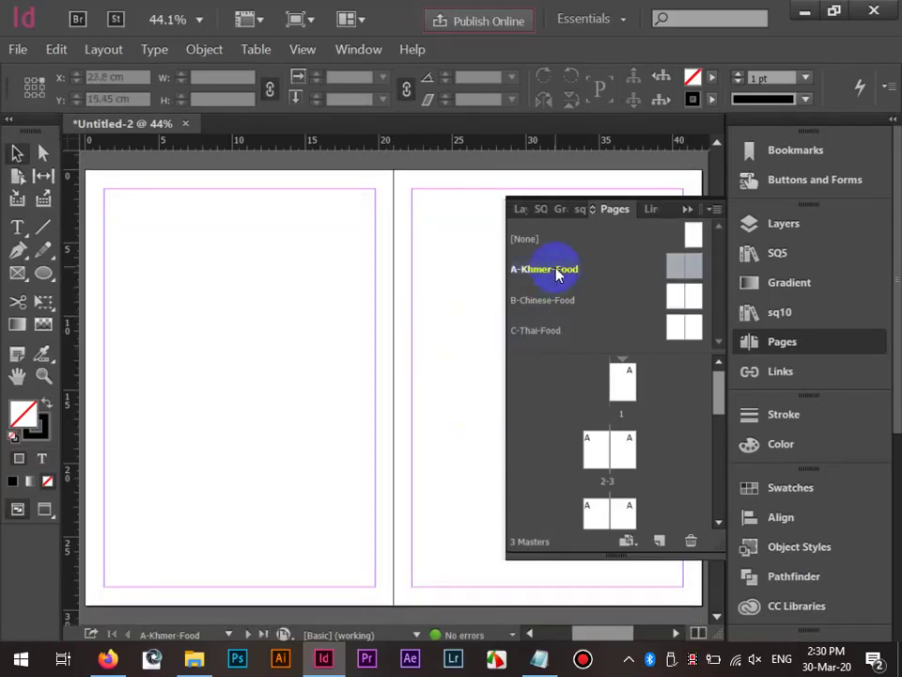
pyautogui.scroll(-2, 355, 376)
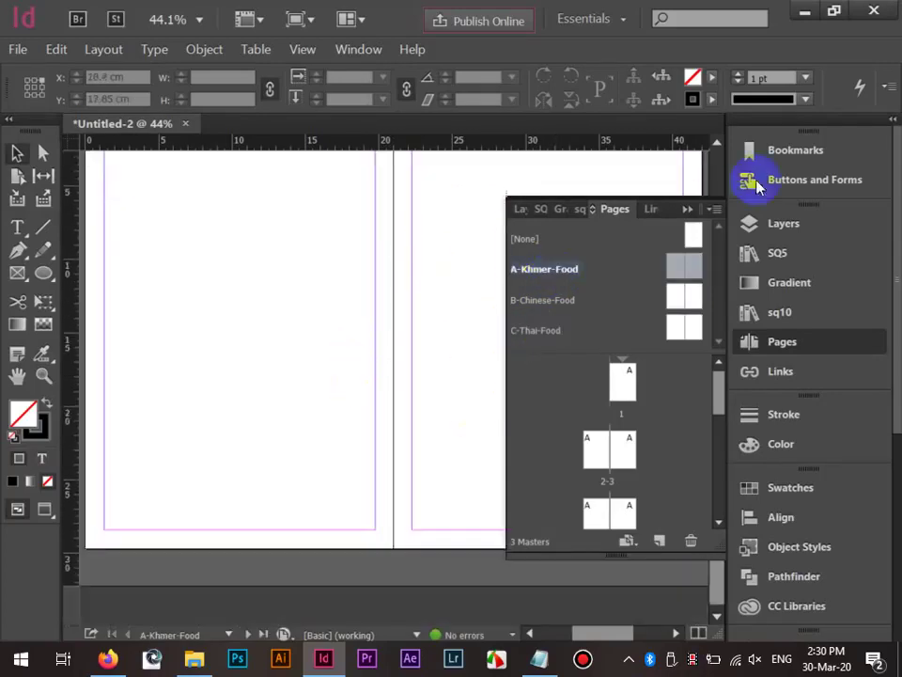
pyautogui.click(702, 213)
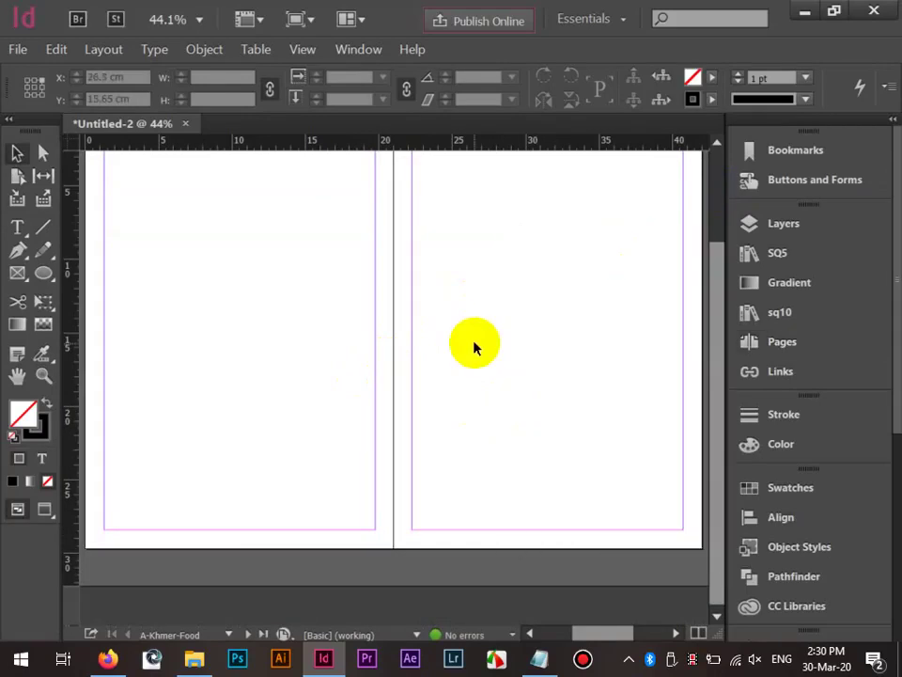
# Examine the blank A-Khmer-Food spread as a whole and the upper and lower areas of its left page.
pyautogui.scroll(-5, 473, 348)
pyautogui.scroll(2, 473, 348)
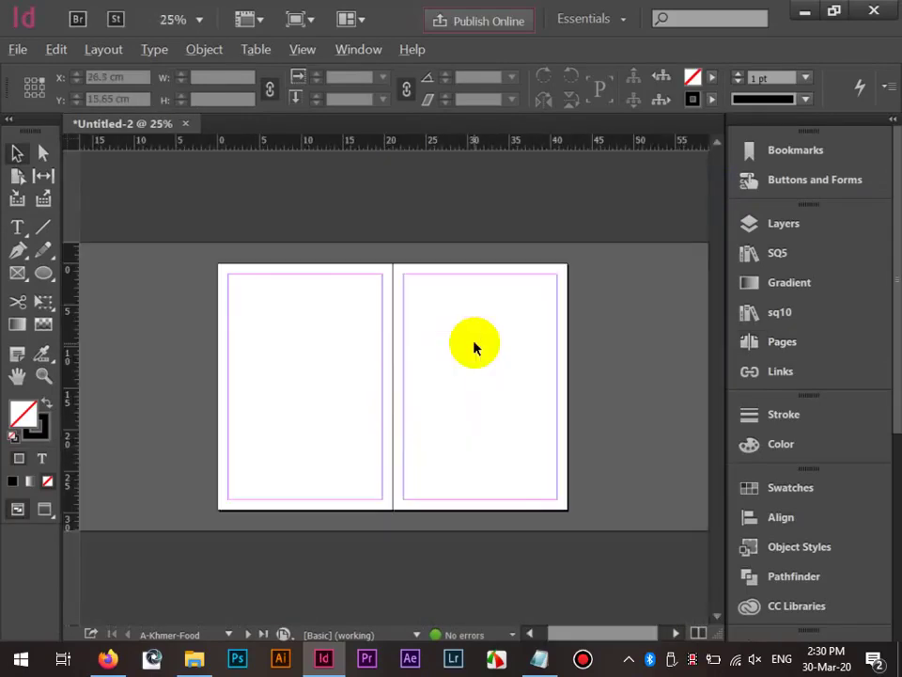
pyautogui.scroll(1, 339, 364)
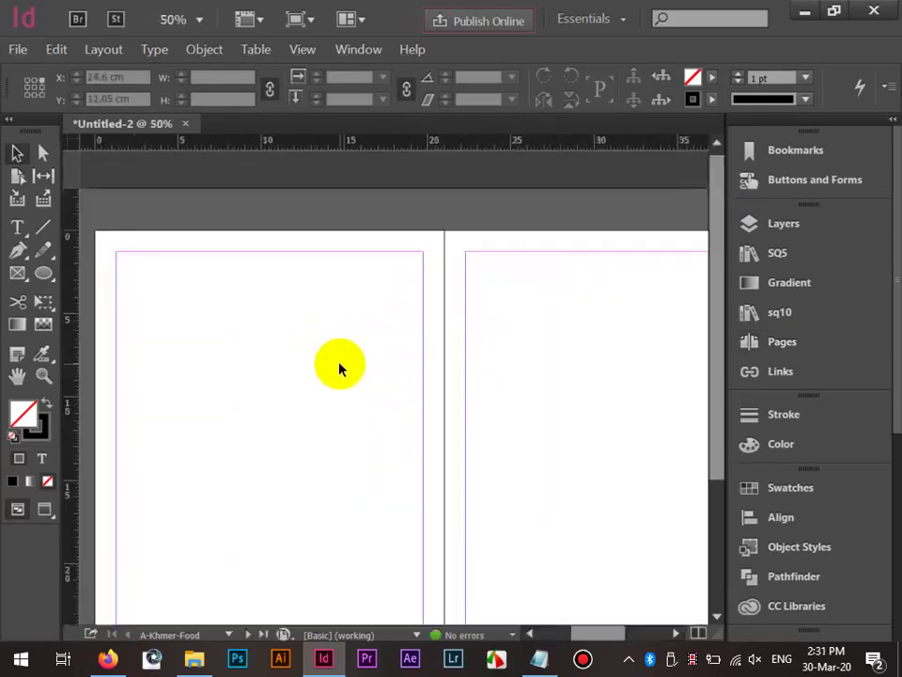
pyautogui.scroll(-1, 338, 365)
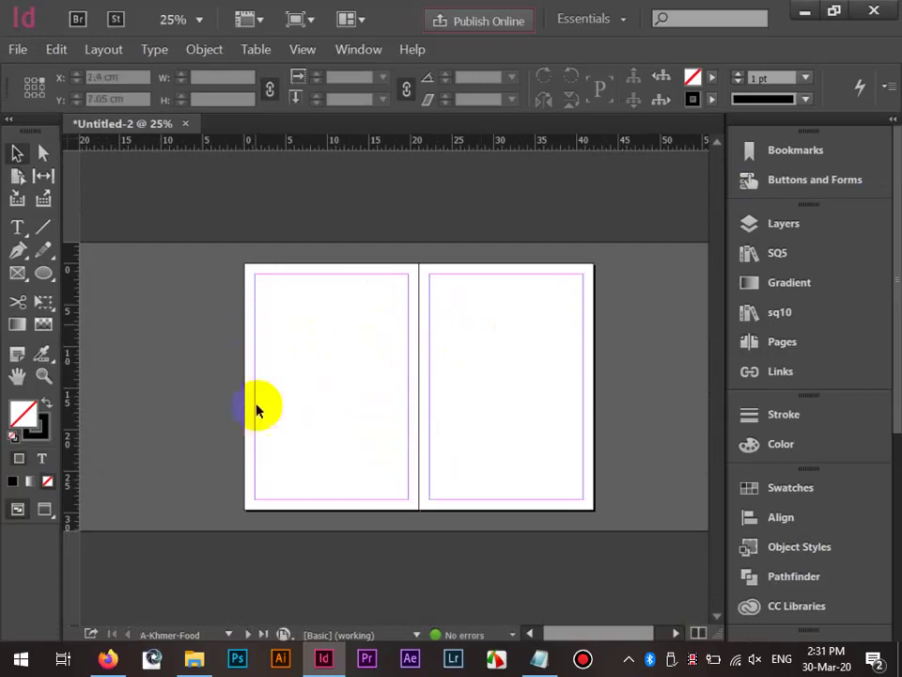
pyautogui.scroll(2, 347, 284)
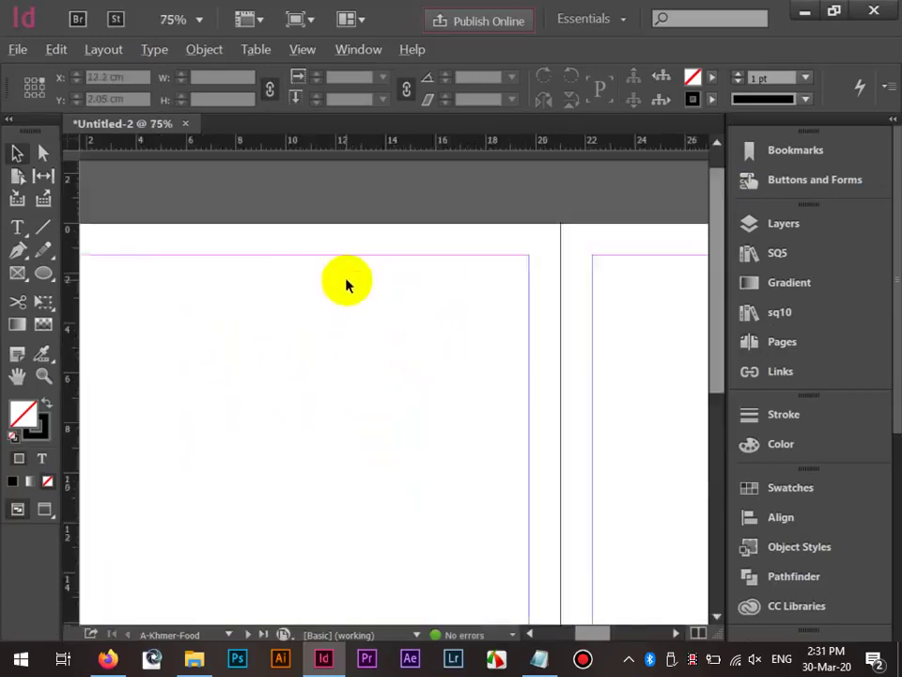
pyautogui.scroll(-1, 347, 285)
pyautogui.moveTo(347, 282); pyautogui.dragTo(255, 270)
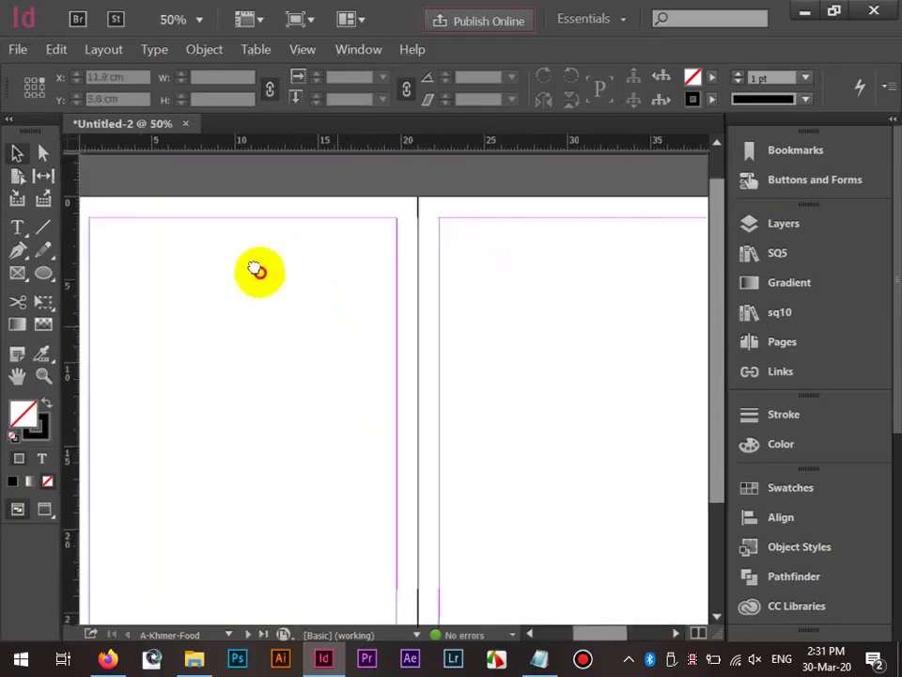
pyautogui.scroll(-1, 256, 270)
pyautogui.scroll(-1, 265, 252)
pyautogui.scroll(1, 318, 296)
pyautogui.scroll(-1, 315, 219)
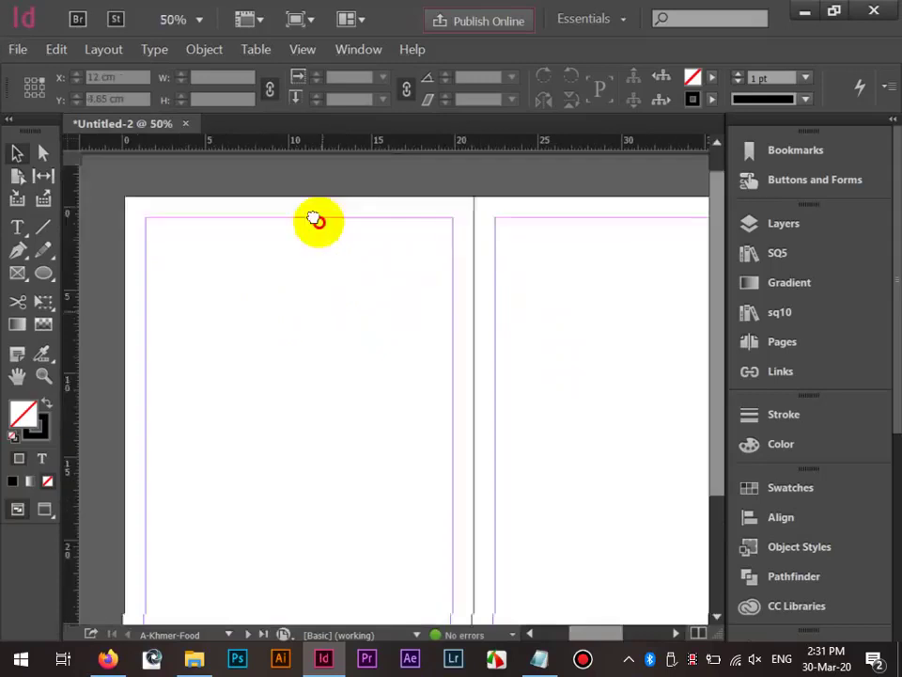
pyautogui.moveTo(318, 222); pyautogui.dragTo(303, 194)
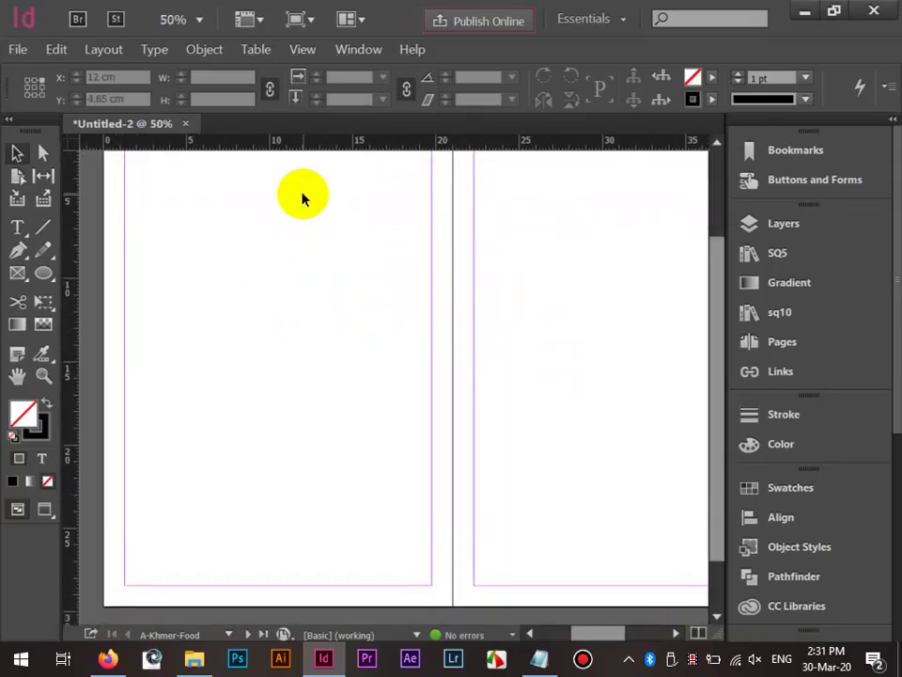
pyautogui.moveTo(185, 498); pyautogui.dragTo(208, 449)
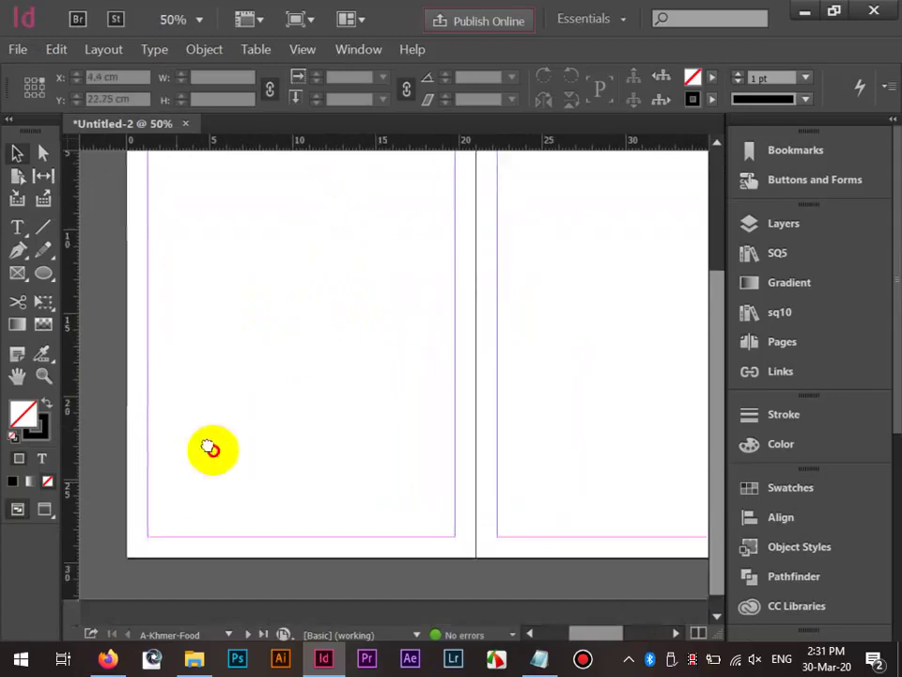
pyautogui.moveTo(198, 251); pyautogui.dragTo(256, 393)
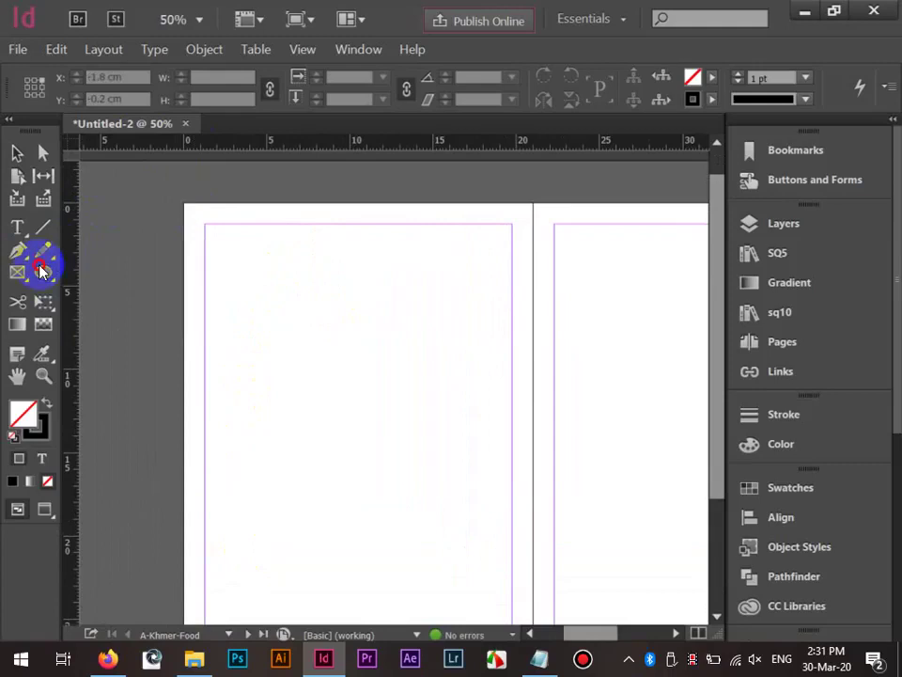
# Draw a rectangle about 2 cm wide and 11.2 cm high at the top outer corner of the left master page.
pyautogui.rightClick(39, 270)
pyautogui.click(100, 273)
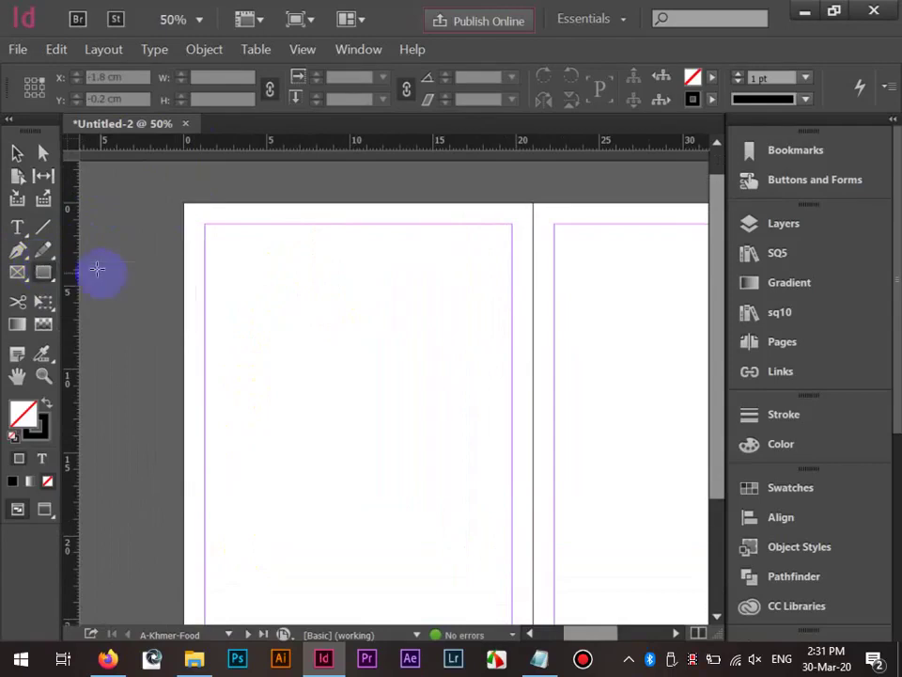
pyautogui.moveTo(185, 198); pyautogui.dragTo(216, 388)
pyautogui.click(19, 153)
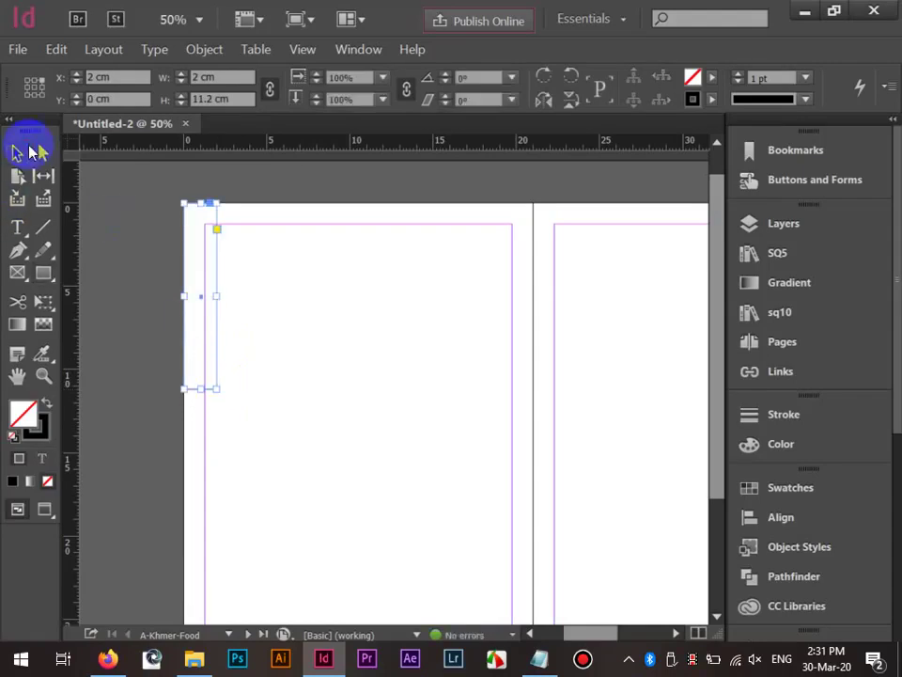
# Fill the rectangle with the cyan swatch C=100 M=0 Y=0 K=0 and deselect it.
pyautogui.moveTo(479, 21)
pyautogui.click(519, 78)
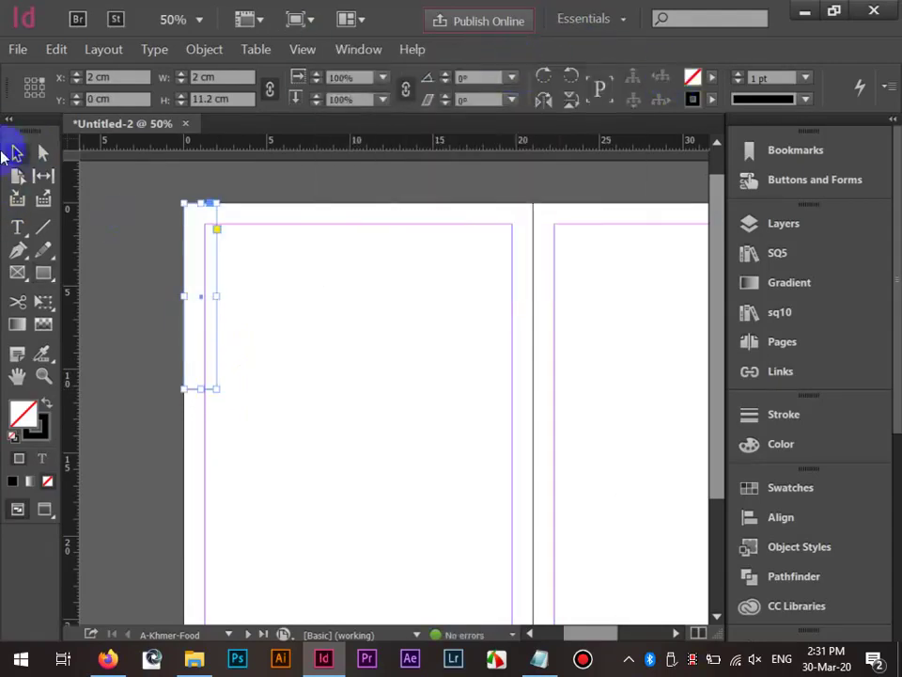
pyautogui.click(711, 77)
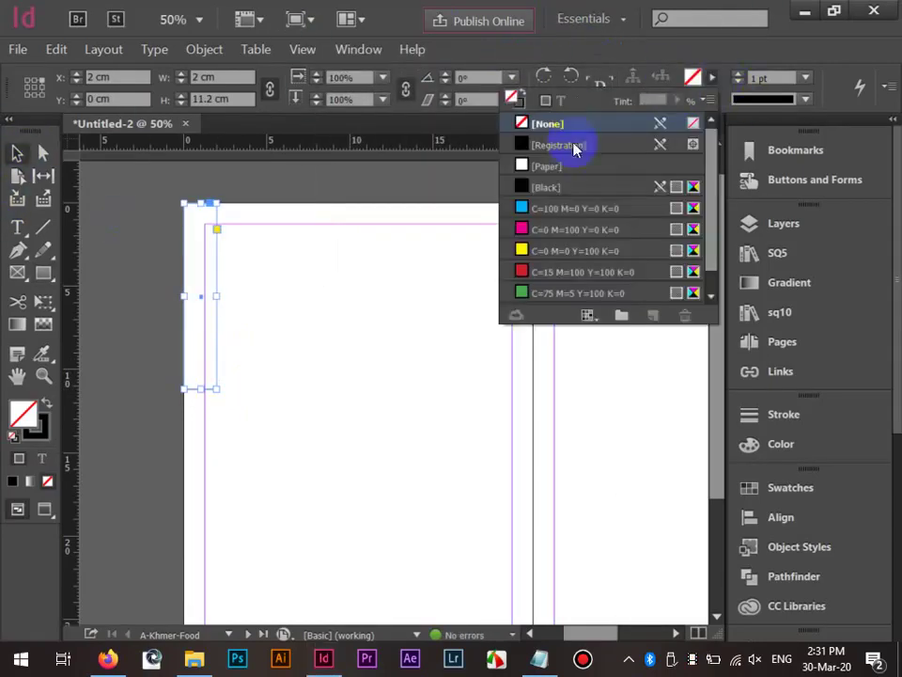
pyautogui.click(555, 208)
pyautogui.click(319, 292)
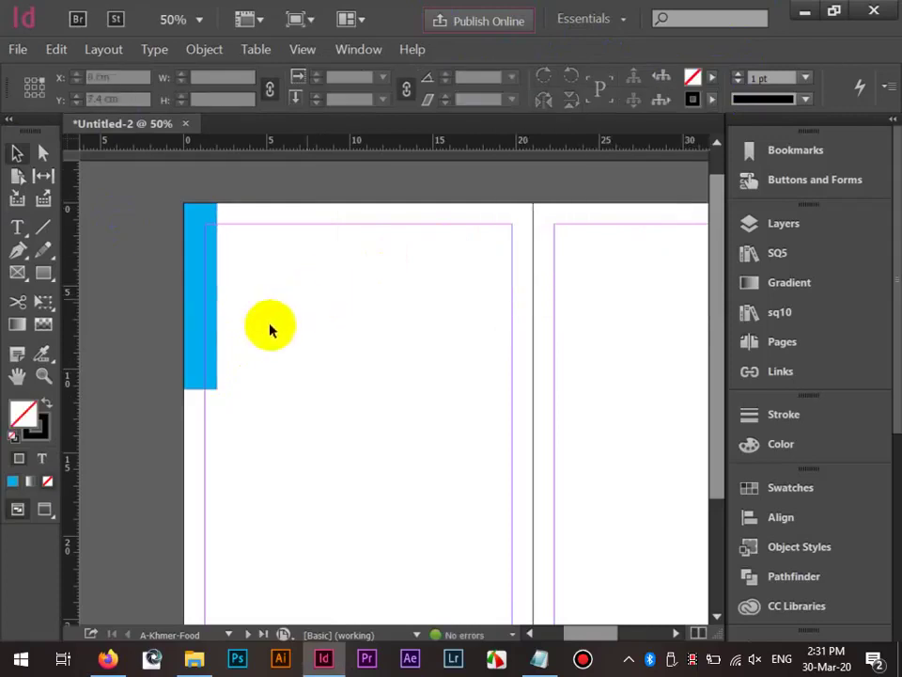
# Duplicate the cyan bar offset 0.5 cm inward and trim the copy to a strip about 0.5 cm wide and 9.6 cm high.
pyautogui.scroll(1, 226, 315)
pyautogui.click(186, 314)
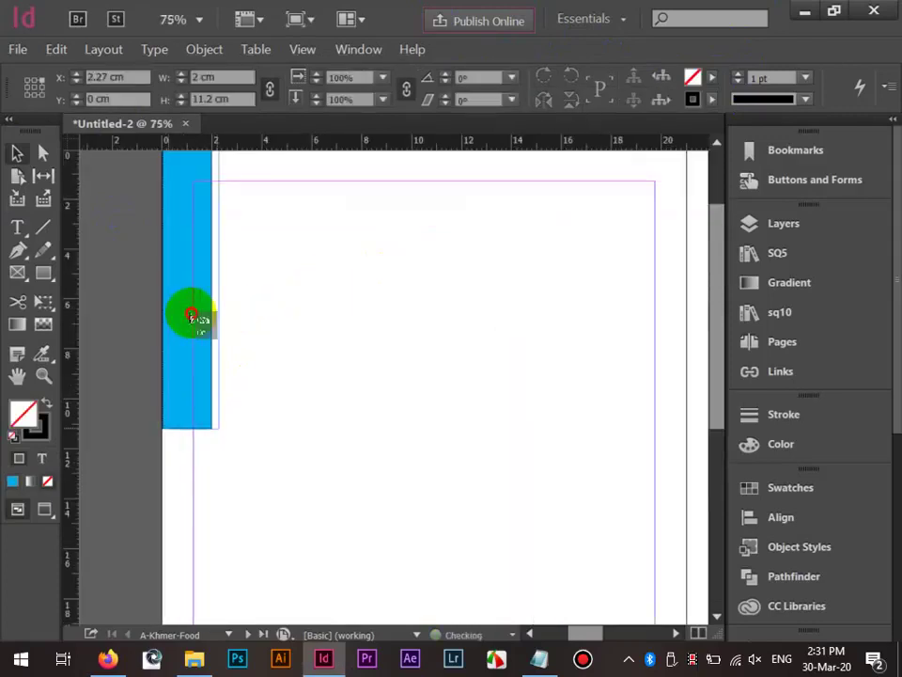
pyautogui.moveTo(194, 316); pyautogui.dragTo(201, 317)
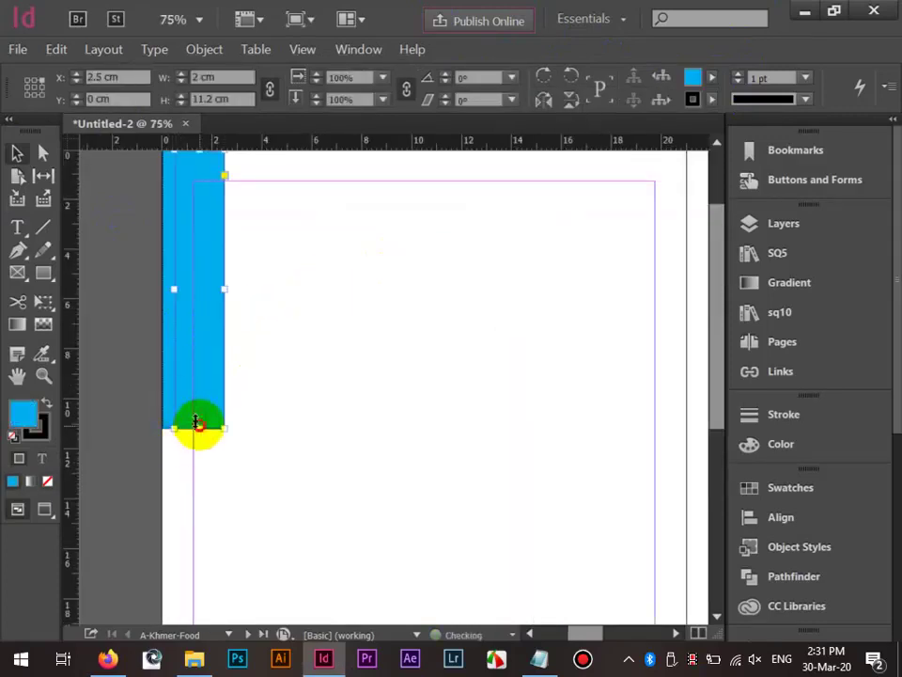
pyautogui.moveTo(197, 423); pyautogui.dragTo(200, 387)
pyautogui.moveTo(180, 266)
pyautogui.mouseDown()
pyautogui.moveTo(219, 273)
pyautogui.moveTo(212, 272)
pyautogui.mouseUp()
pyautogui.hotkey('ctrl', 'z')
pyautogui.click(290, 269)
# Remove the stroke from both cyan bars and deselect them.
pyautogui.moveTo(289, 266); pyautogui.dragTo(131, 408)
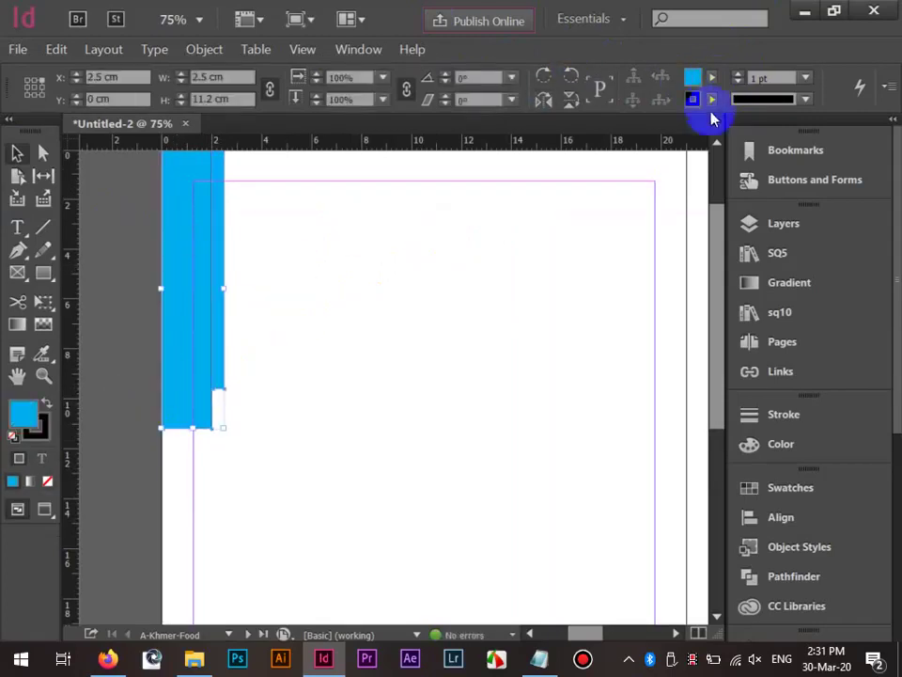
pyautogui.click(737, 82)
pyautogui.click(488, 267)
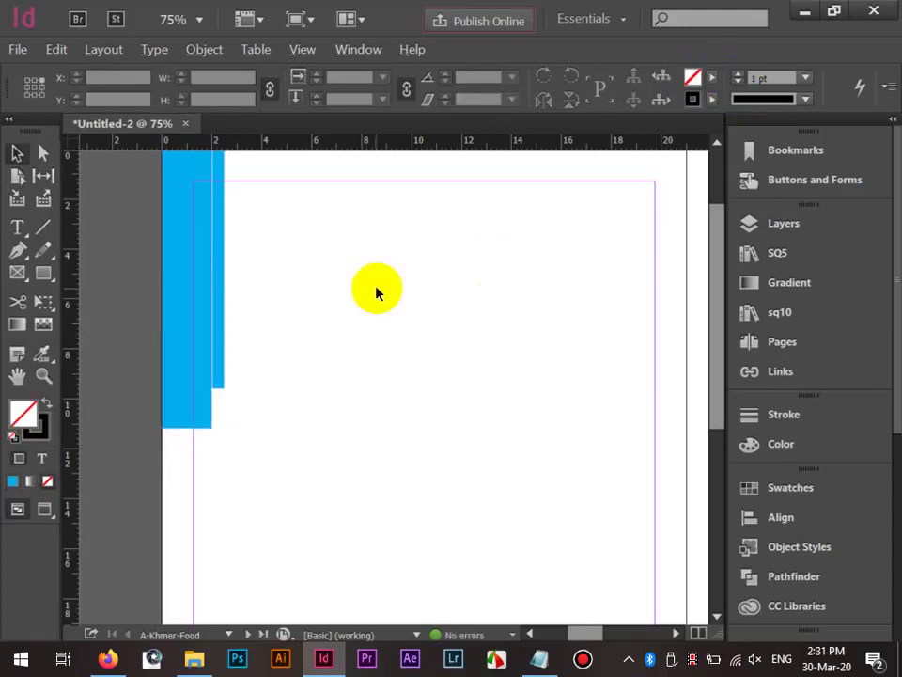
# Move the narrow cyan strip against the wide bar to close the white gap between them.
pyautogui.scroll(-1, 377, 291)
pyautogui.scroll(5, 216, 232)
pyautogui.click(425, 278)
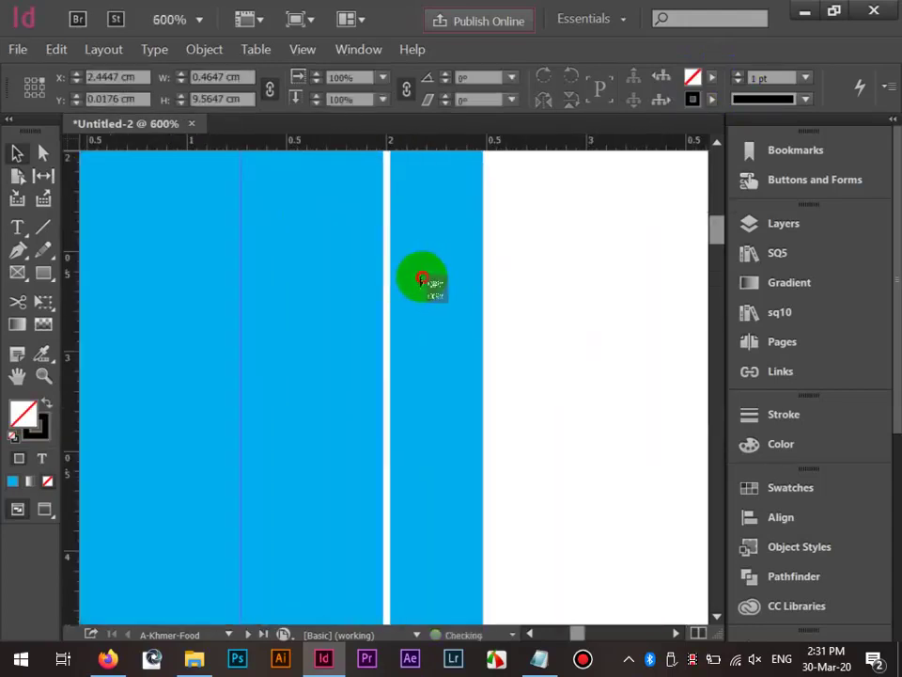
pyautogui.click(538, 281)
# Merge the wide bar and the narrow strip into one shape with the Pathfinder Add operation.
pyautogui.scroll(-8, 538, 281)
pyautogui.moveTo(508, 334); pyautogui.dragTo(323, 312)
pyautogui.scroll(1, 267, 321)
pyautogui.scroll(2, 256, 298)
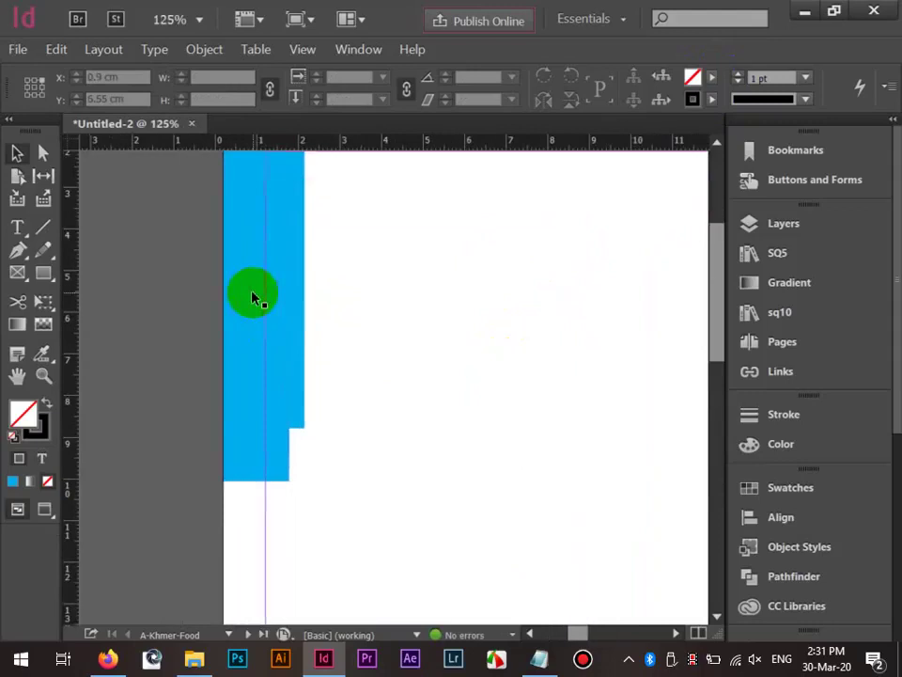
pyautogui.hscroll(1, 324, 320)
pyautogui.click(256, 369)
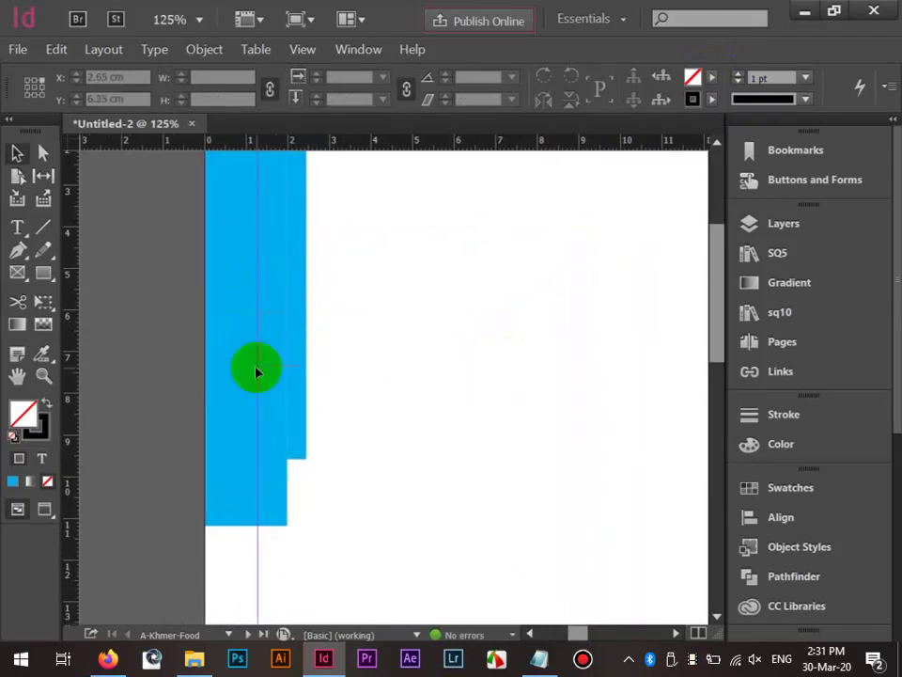
pyautogui.click(213, 51)
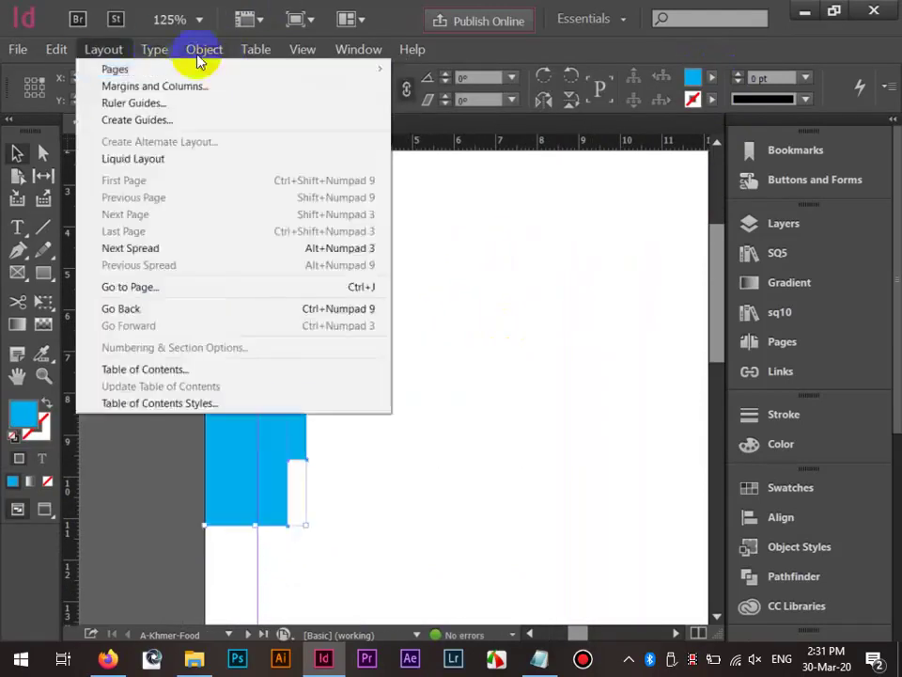
pyautogui.moveTo(376, 537)
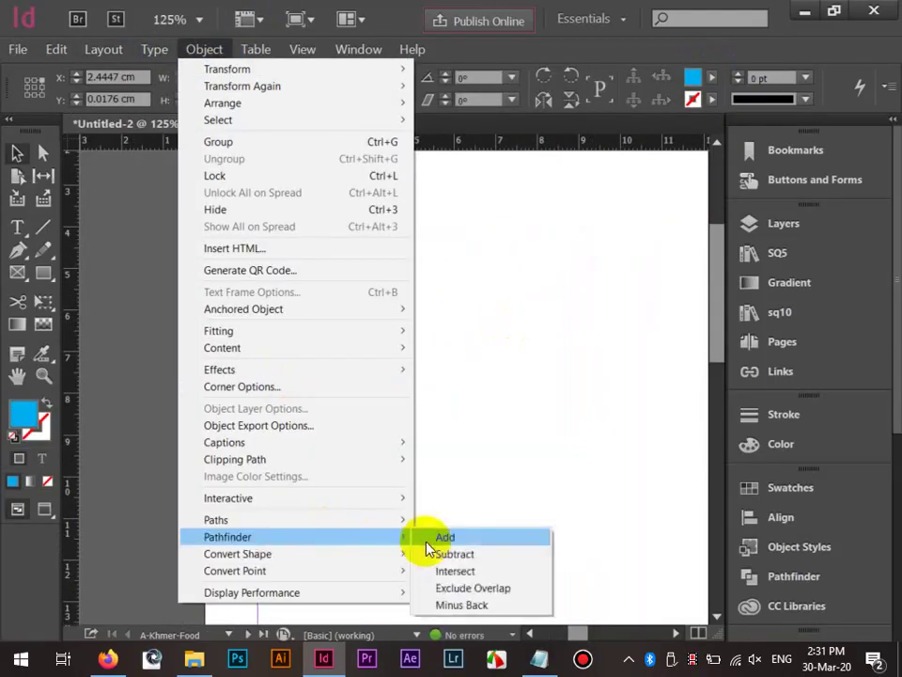
pyautogui.click(428, 535)
pyautogui.click(447, 349)
# Draw a circle about 6.5 cm in diameter with the Ellipse tool below the cyan shape on the left page.
pyautogui.scroll(-1, 354, 338)
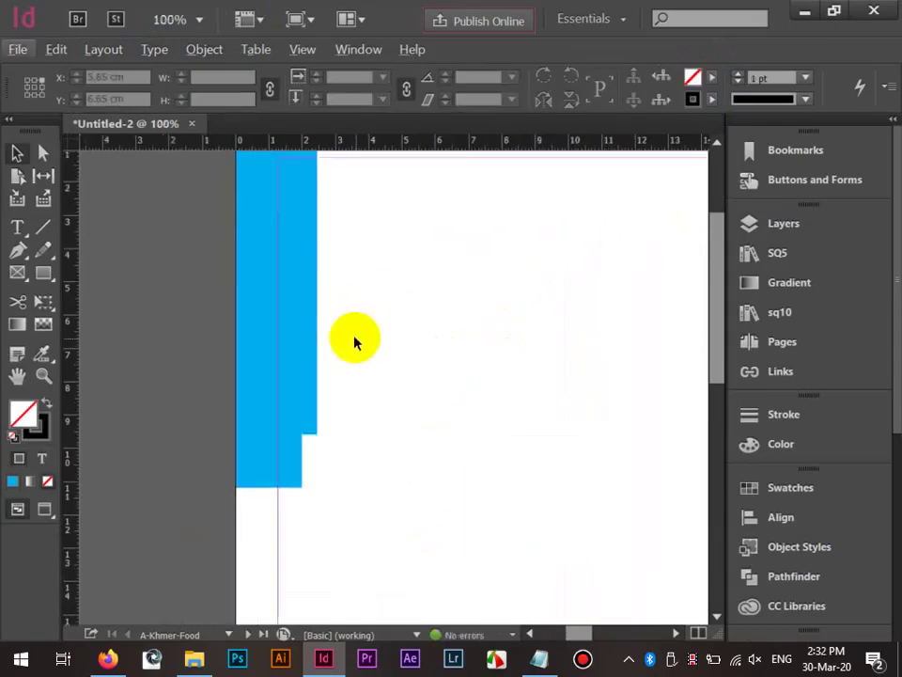
pyautogui.moveTo(354, 338); pyautogui.dragTo(306, 408)
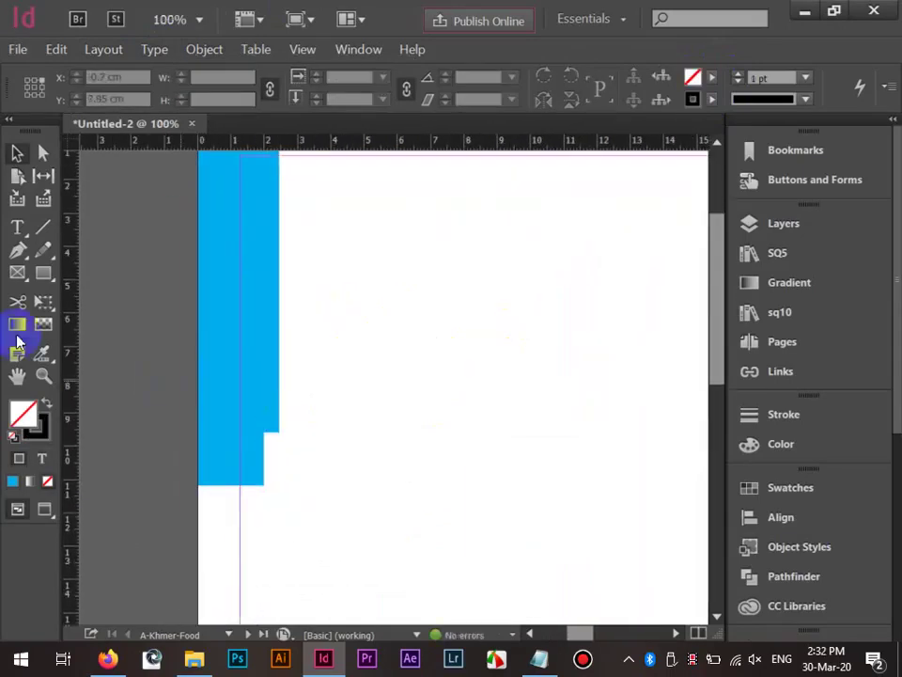
pyautogui.moveTo(42, 275); pyautogui.dragTo(111, 299)
pyautogui.moveTo(356, 407); pyautogui.dragTo(322, 258)
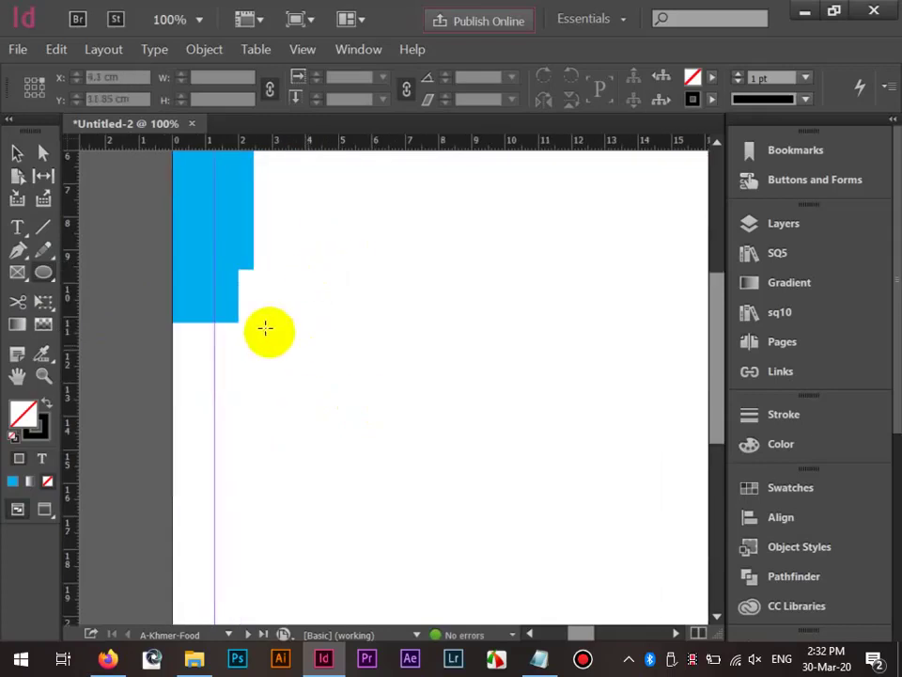
pyautogui.hotkey('ctrl', '-')
pyautogui.hotkey('ctrl', '-')
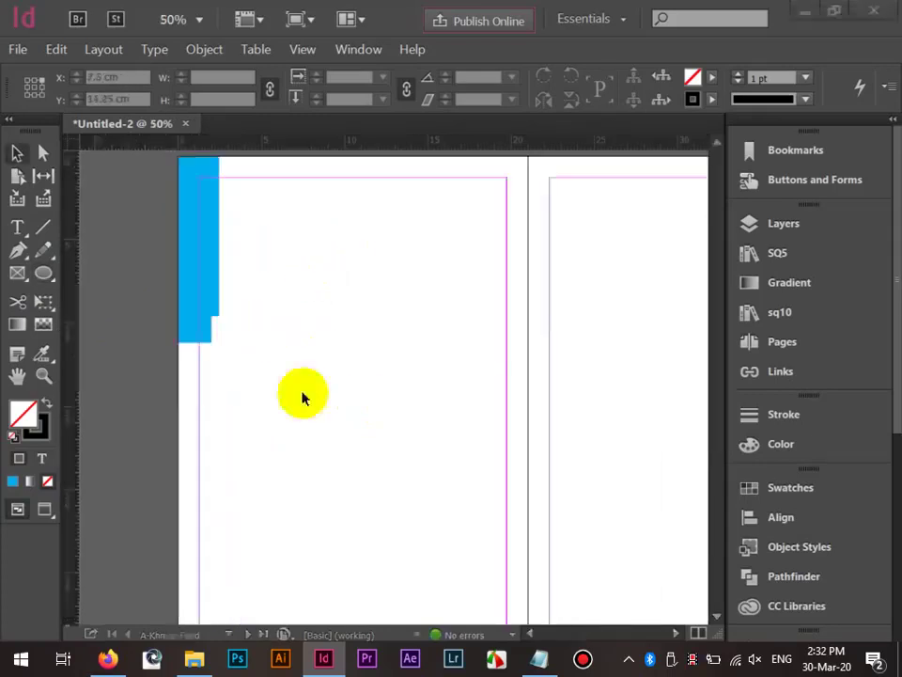
pyautogui.moveTo(302, 394); pyautogui.dragTo(321, 356)
pyautogui.click(51, 276)
pyautogui.moveTo(238, 347); pyautogui.dragTo(340, 457)
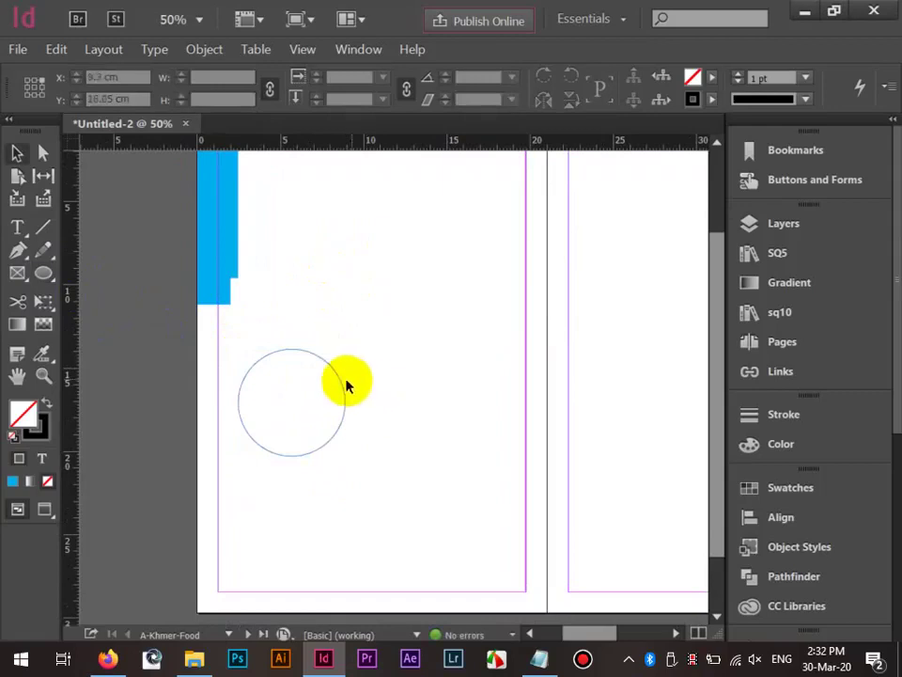
# Place the circle over the lower end of the cyan shape and subtract it to leave a curved bottom edge.
pyautogui.moveTo(347, 385); pyautogui.dragTo(294, 304)
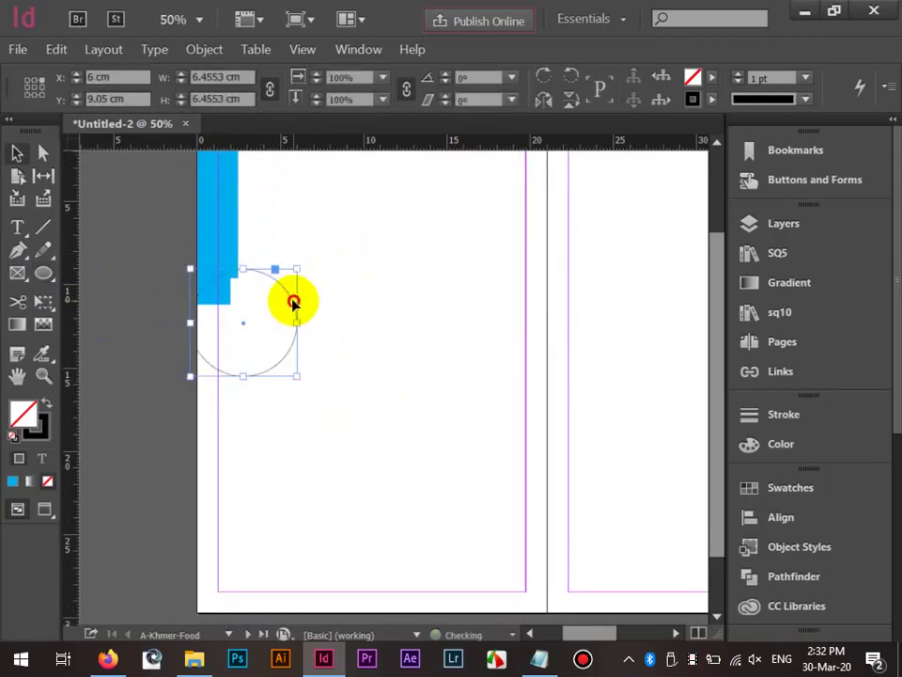
pyautogui.moveTo(302, 256); pyautogui.dragTo(195, 328)
pyautogui.click(204, 49)
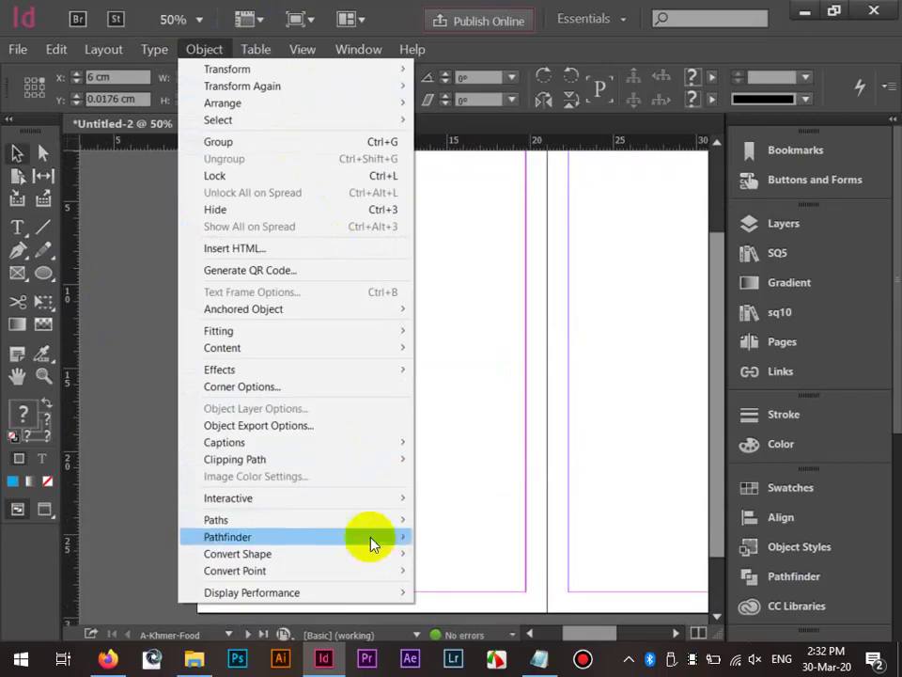
pyautogui.click(433, 553)
pyautogui.click(280, 211)
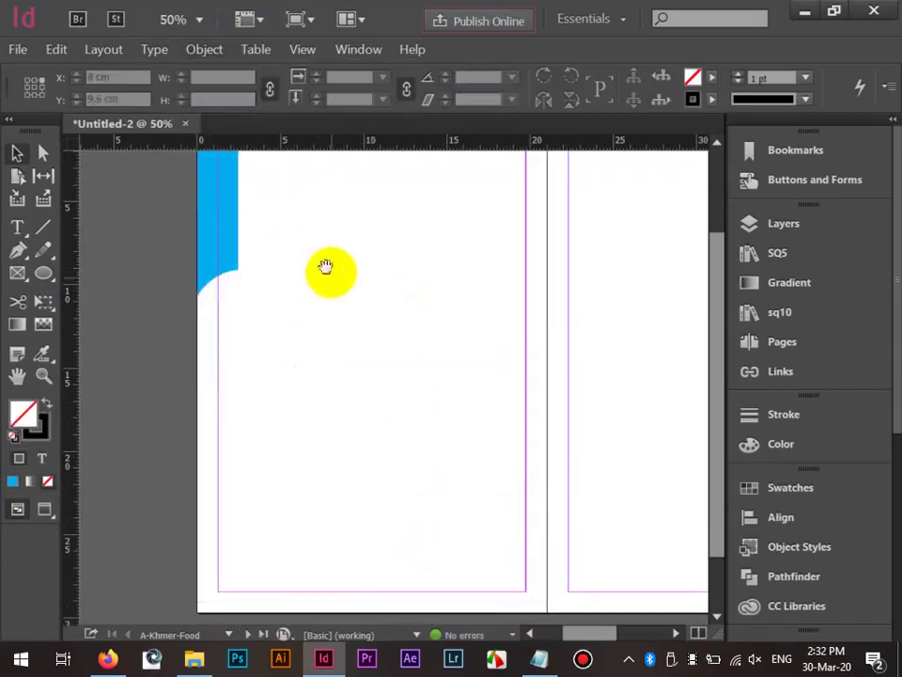
# Create a text frame about 8.15 by 1.45 cm beside the cyan shape and enter the text Khmer-Food.
pyautogui.moveTo(326, 267); pyautogui.dragTo(305, 375)
pyautogui.scroll(2, 196, 347)
pyautogui.moveTo(287, 324); pyautogui.dragTo(564, 430)
pyautogui.click(13, 225)
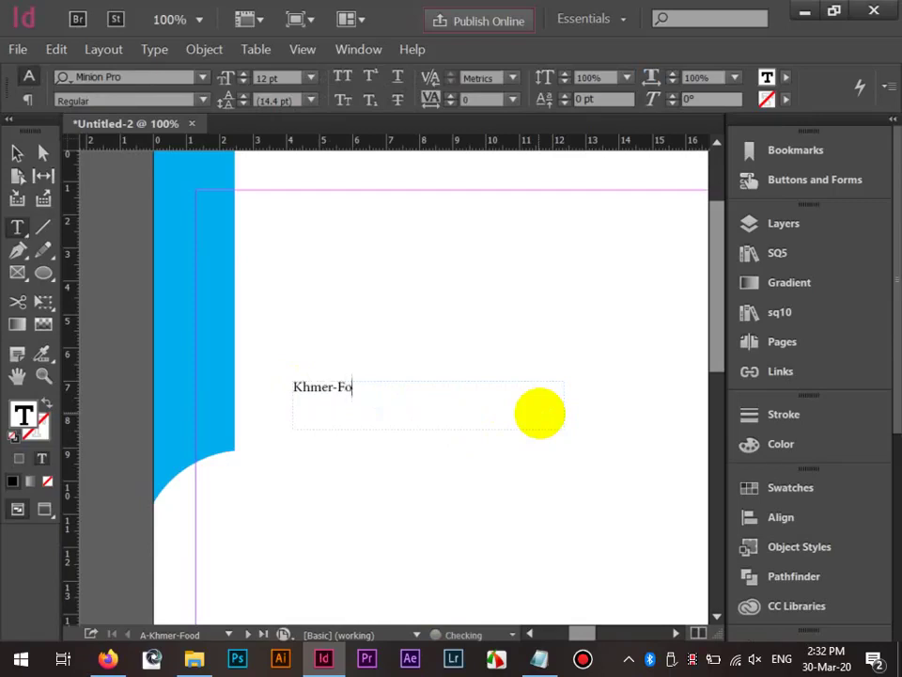
pyautogui.click(139, 460)
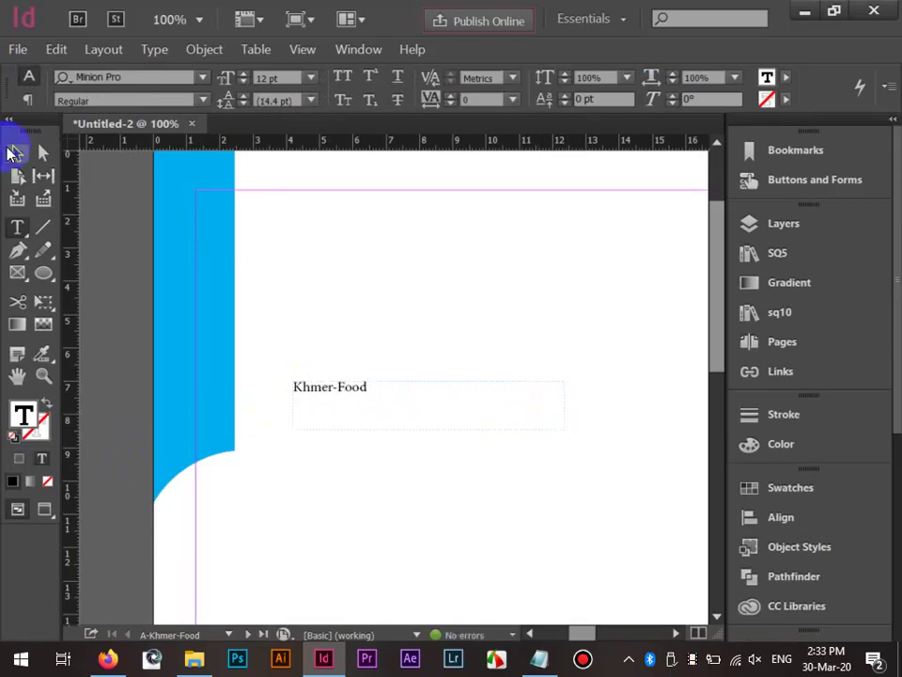
# Set the font of the Khmer-Food text to Poppins Bold.
pyautogui.write('popo')
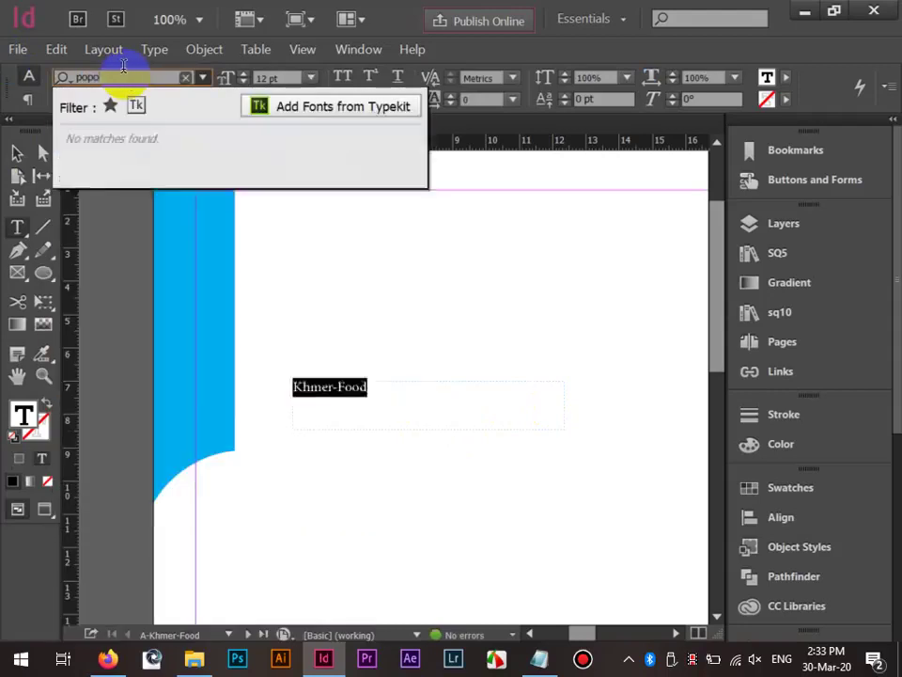
pyautogui.press('BackSpace')
pyautogui.write('i')
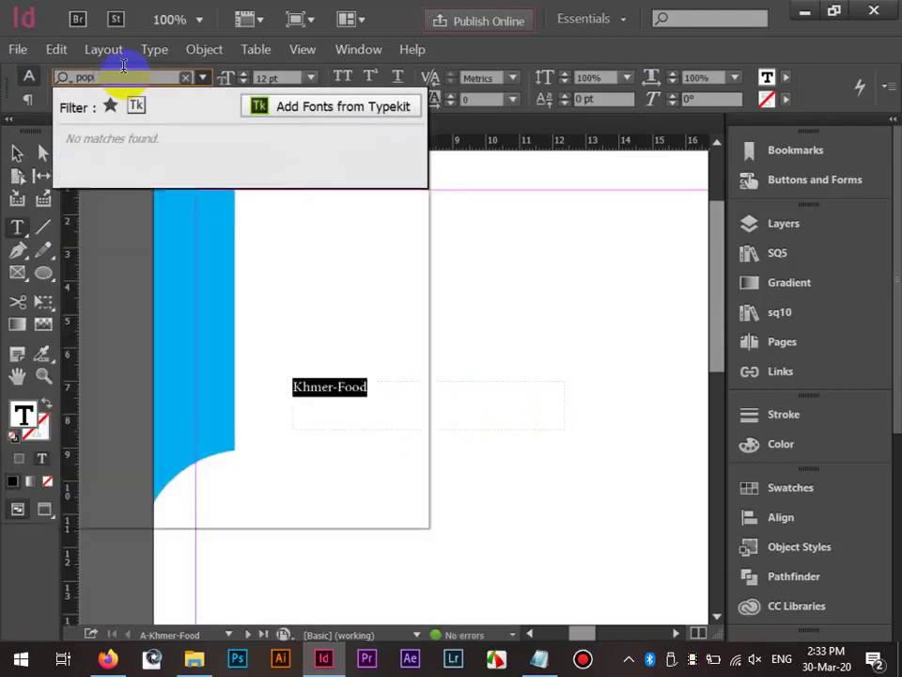
pyautogui.press('BackSpace')
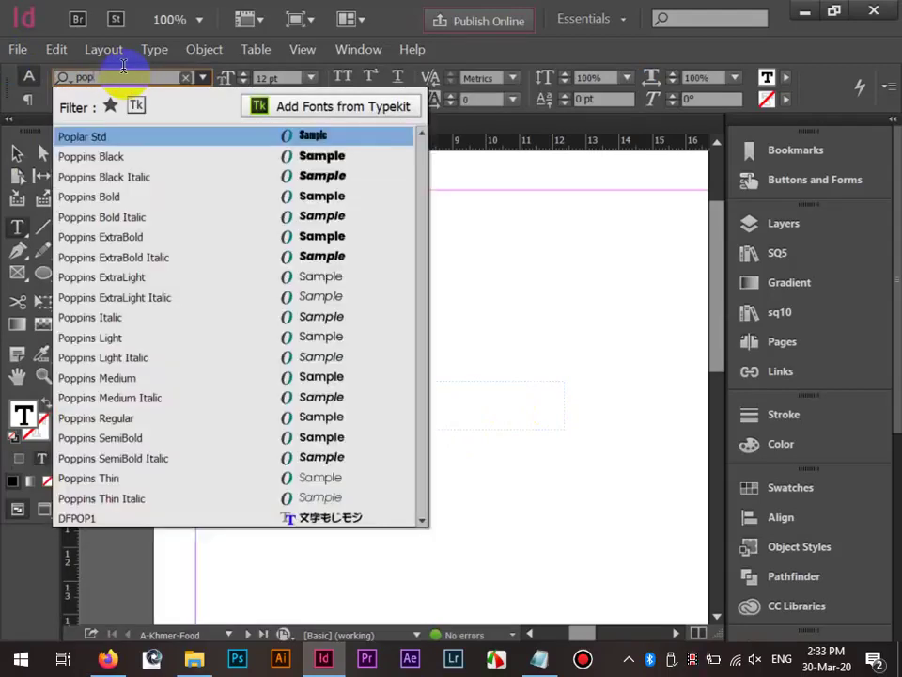
pyautogui.click(134, 201)
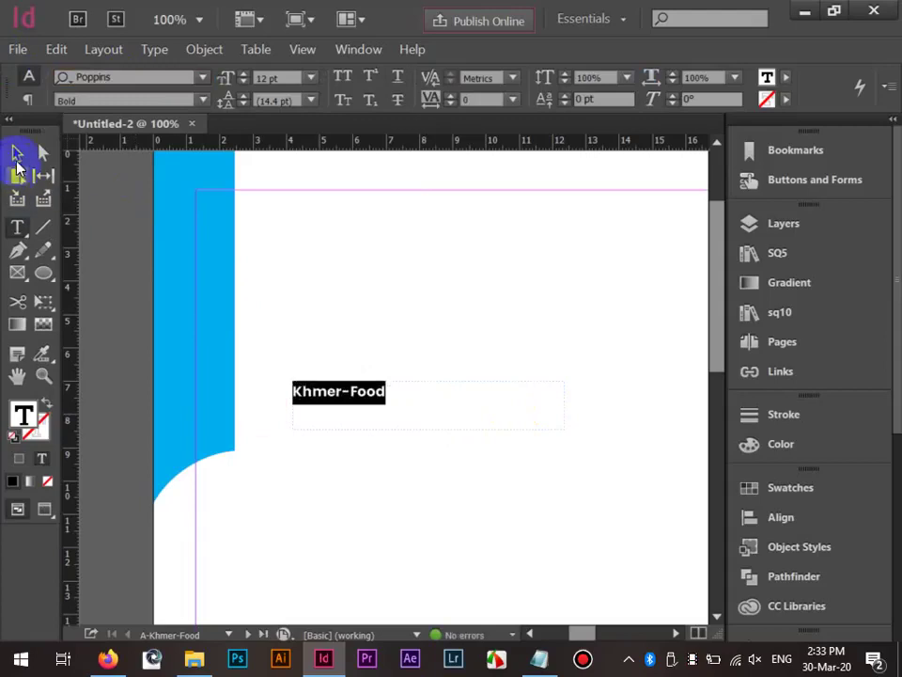
# Select the Khmer-Food text frame and increase its font size to 26 pt.
pyautogui.click(17, 154)
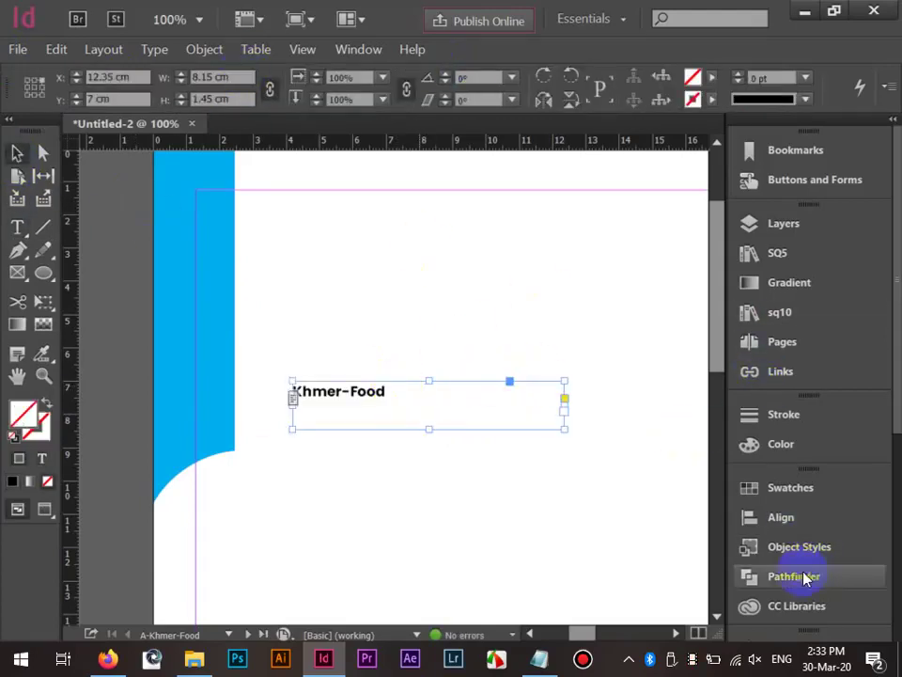
pyautogui.moveTo(889, 462); pyautogui.dragTo(894, 616)
pyautogui.moveTo(808, 419); pyautogui.dragTo(816, 162)
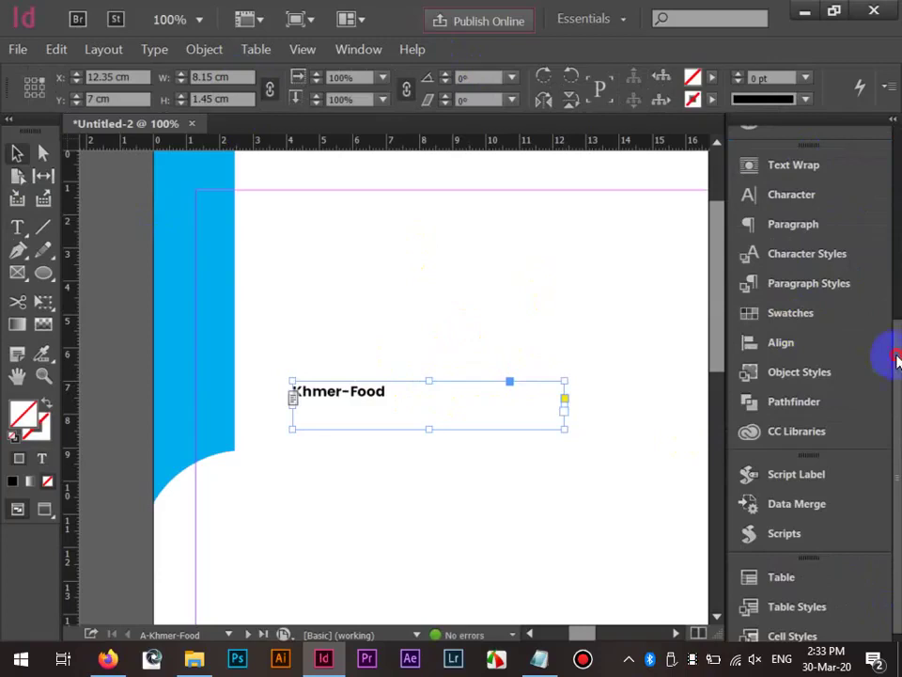
pyautogui.moveTo(896, 360); pyautogui.dragTo(887, 256)
pyautogui.click(781, 365)
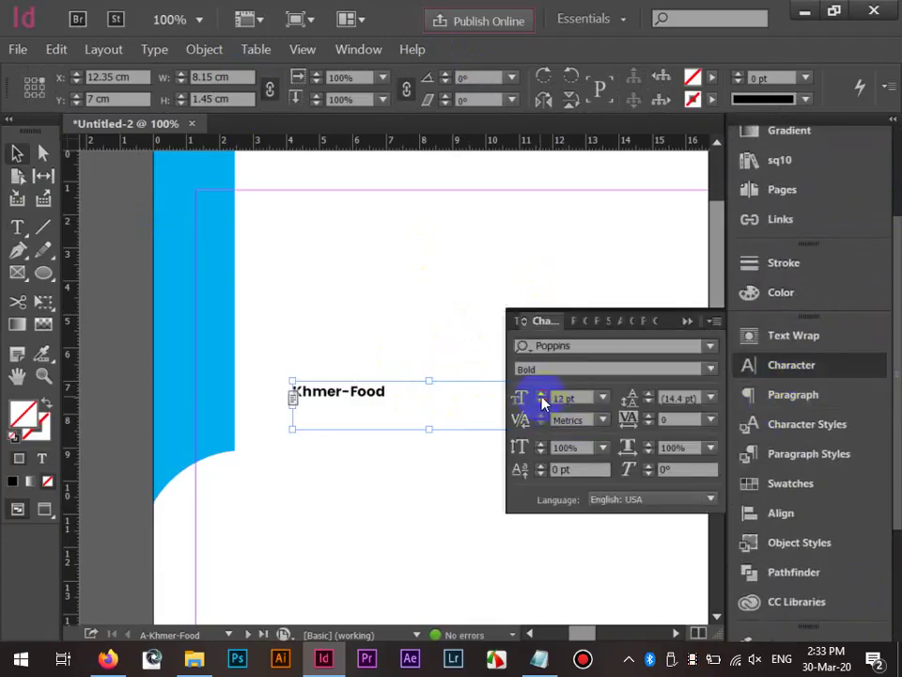
pyautogui.click(542, 397)
pyautogui.click(542, 396)
pyautogui.click(543, 397)
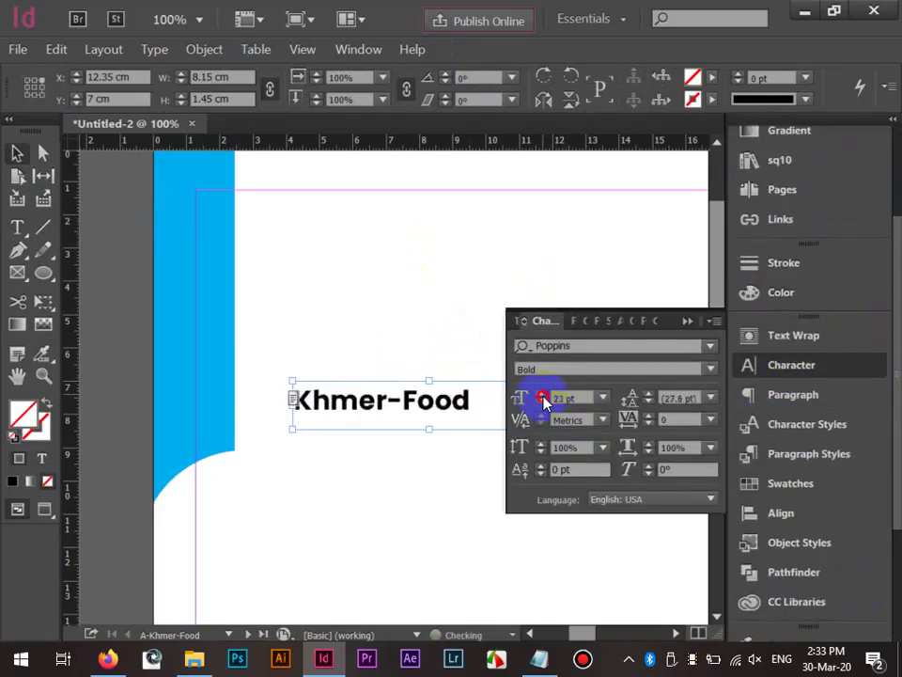
pyautogui.click(543, 397)
pyautogui.click(542, 396)
pyautogui.click(543, 397)
pyautogui.click(542, 396)
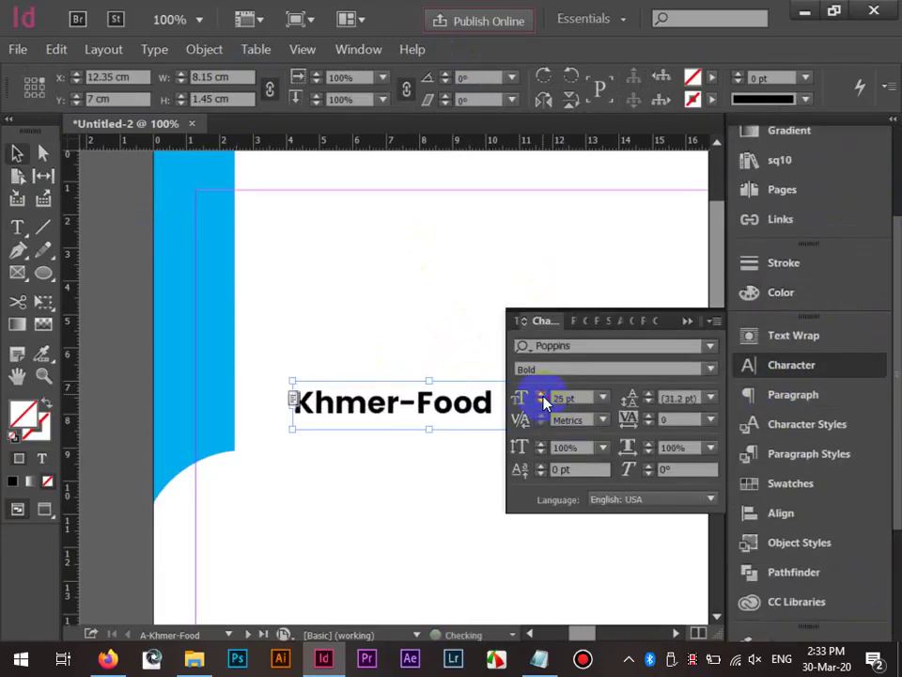
# Rotate the Khmer-Food text frame by 90° and place it on the cyan shape, reading upward.
pyautogui.moveTo(281, 374); pyautogui.dragTo(413, 483)
pyautogui.click(293, 388)
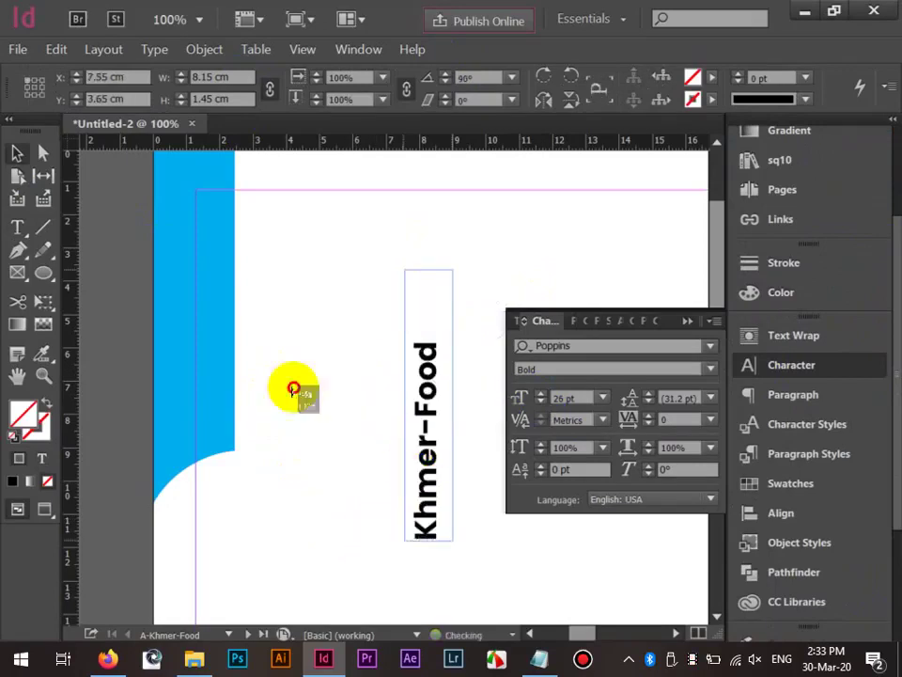
pyautogui.moveTo(293, 388); pyautogui.dragTo(172, 342)
pyautogui.click(205, 305)
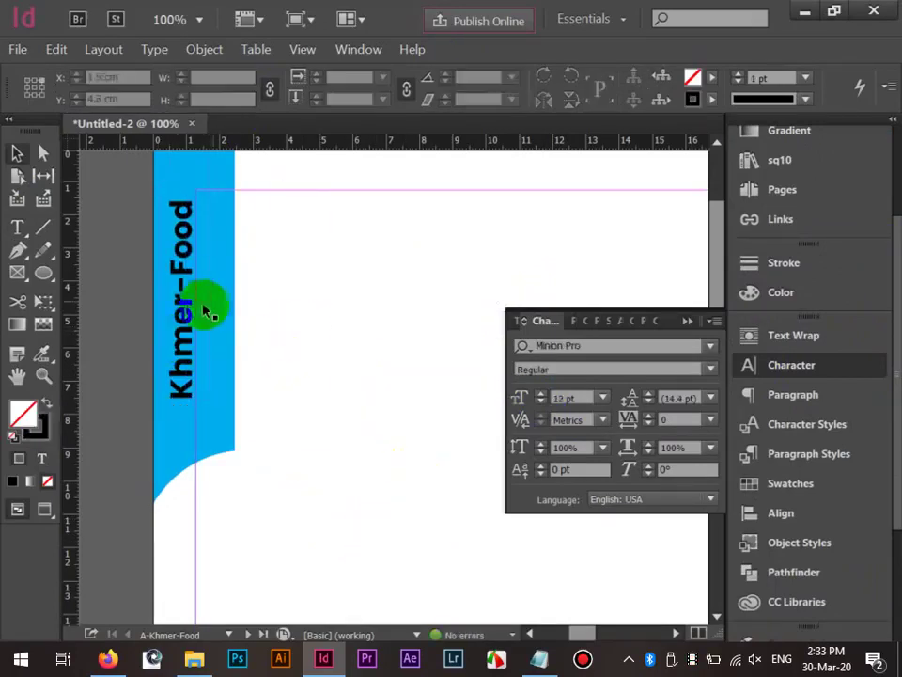
# Color the Khmer-Food text with the Paper swatch.
pyautogui.click(187, 309)
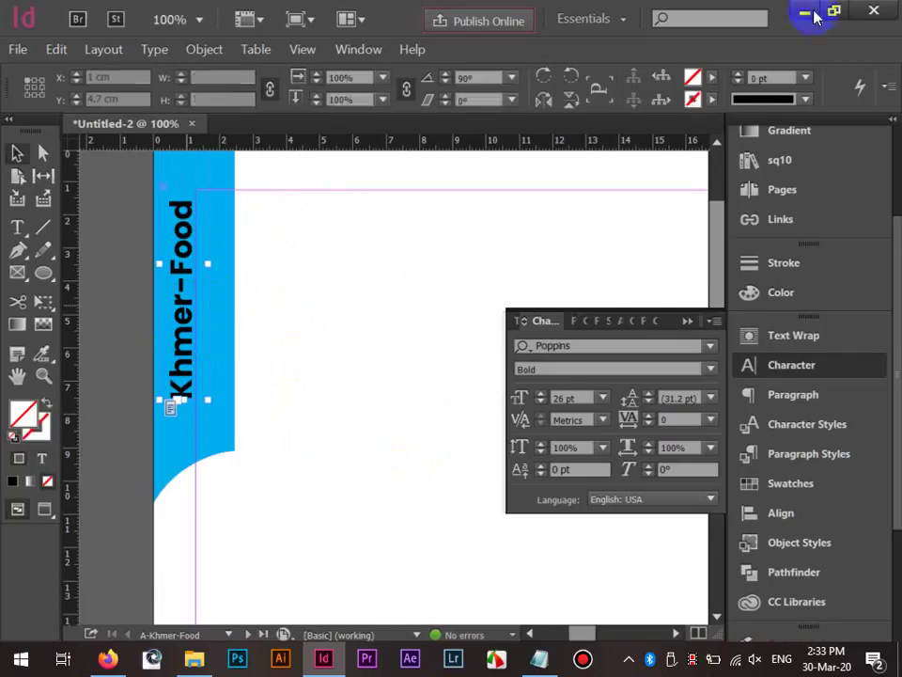
pyautogui.click(712, 81)
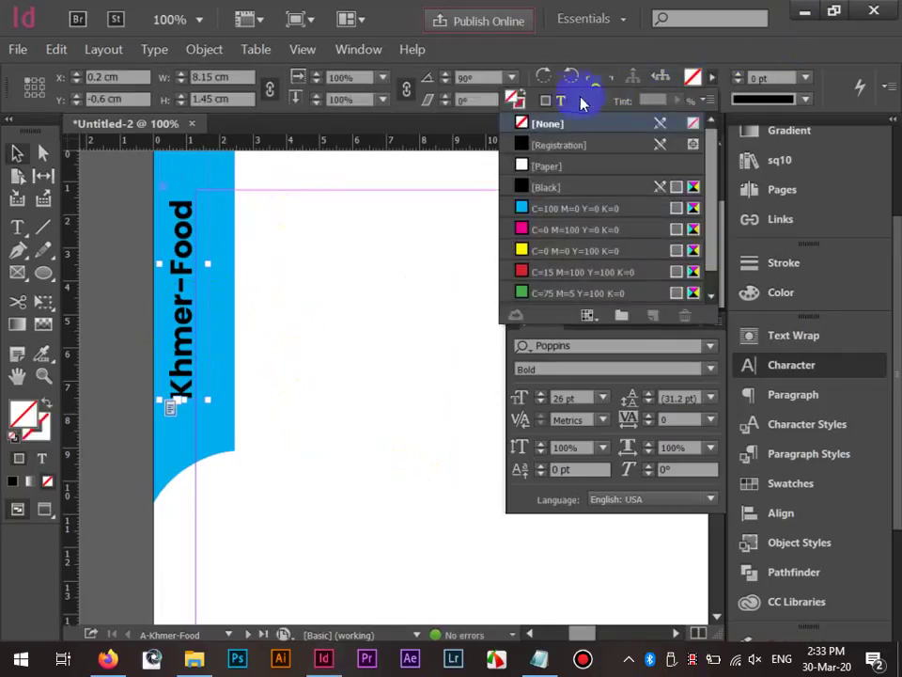
pyautogui.click(570, 166)
pyautogui.click(238, 204)
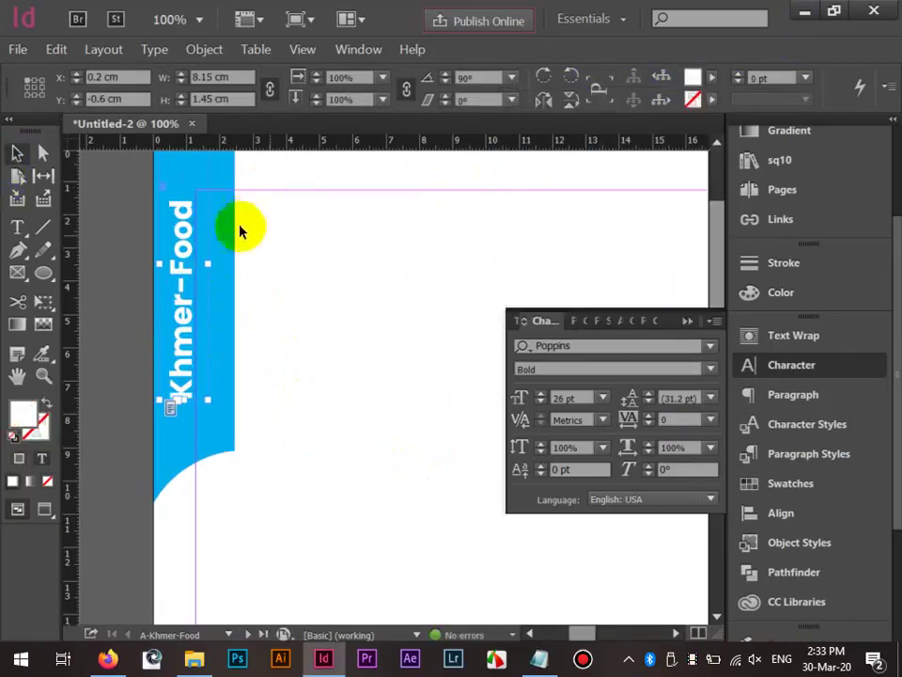
# Move the Khmer-Food label up about 0.4 cm within the cyan shape.
pyautogui.click(240, 230)
pyautogui.click(184, 218)
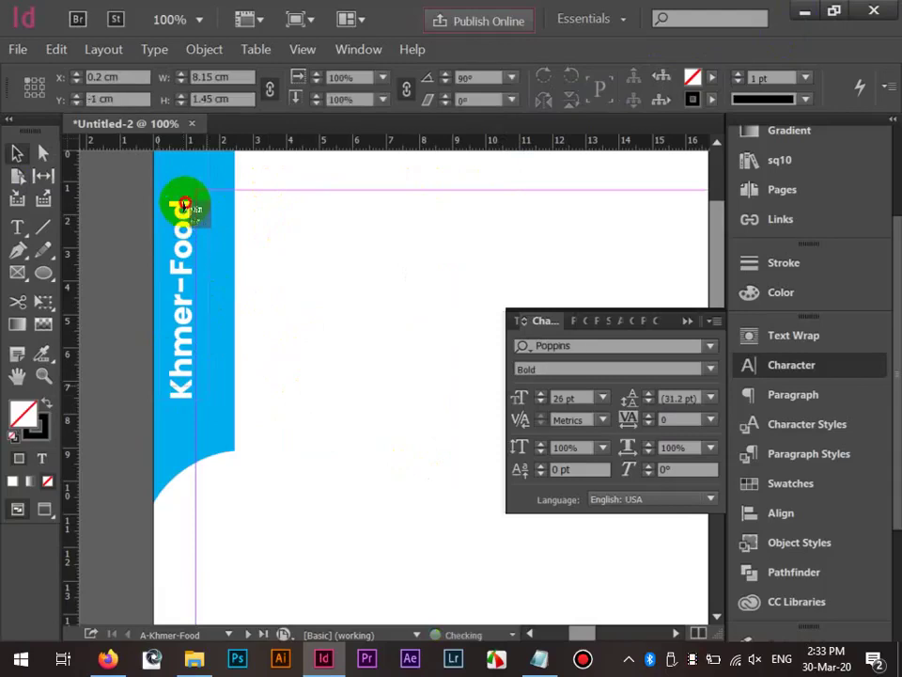
pyautogui.click(184, 202)
pyautogui.moveTo(182, 221)
pyautogui.mouseDown()
pyautogui.moveTo(183, 235)
pyautogui.moveTo(181, 208)
pyautogui.mouseUp()
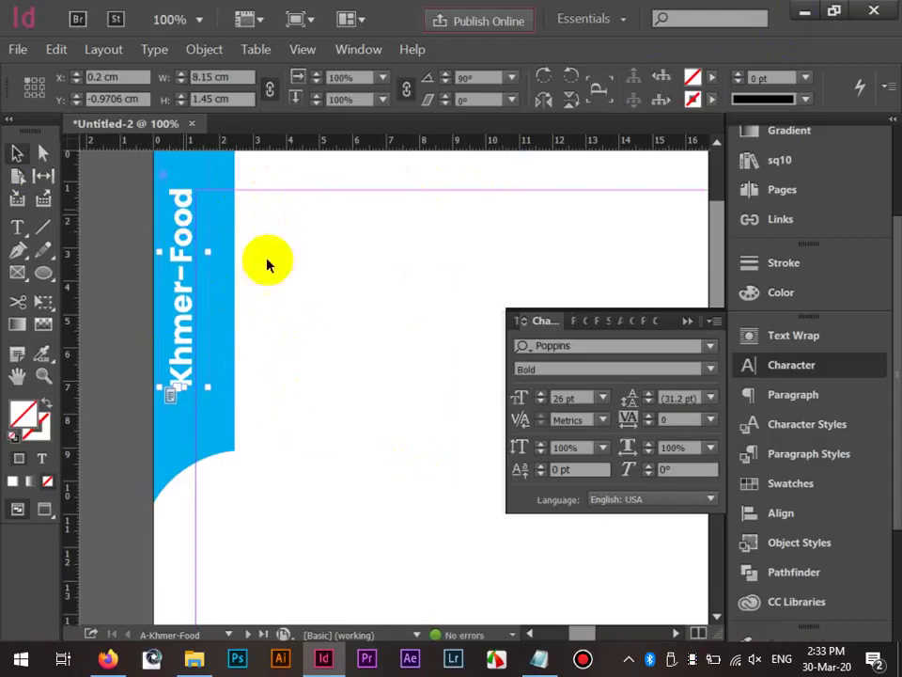
# Copy the cyan tab with its Khmer-Food label from the left page to the outer edge of the right page.
pyautogui.click(328, 291)
pyautogui.scroll(-1, 328, 291)
pyautogui.moveTo(365, 293); pyautogui.dragTo(293, 267)
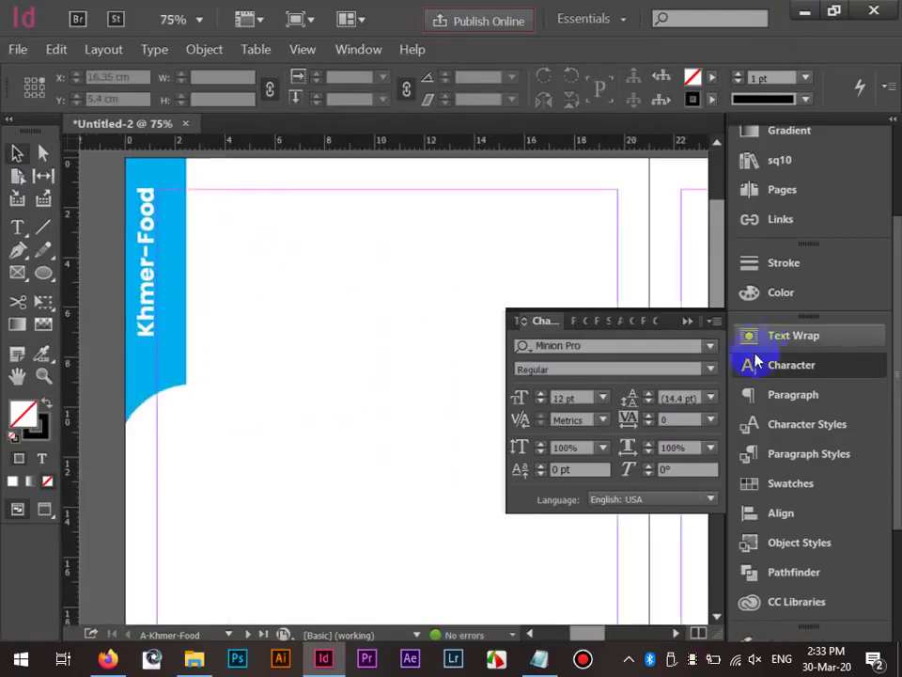
pyautogui.click(756, 365)
pyautogui.scroll(-1, 417, 316)
pyautogui.hscroll(2, 296, 255)
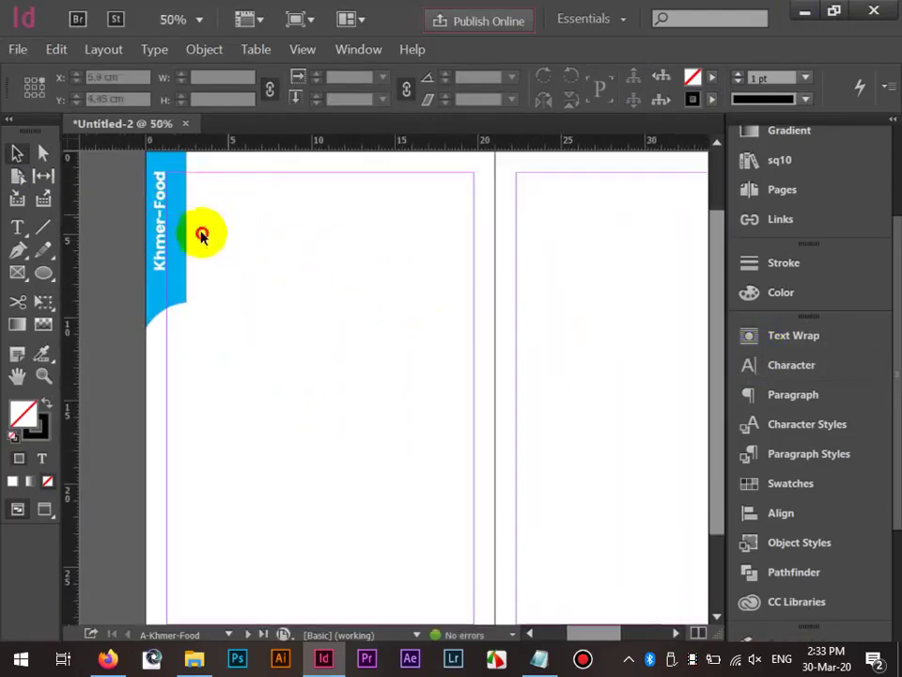
pyautogui.click(175, 252)
pyautogui.moveTo(175, 252); pyautogui.dragTo(609, 264)
pyautogui.hscroll(2, 342, 256)
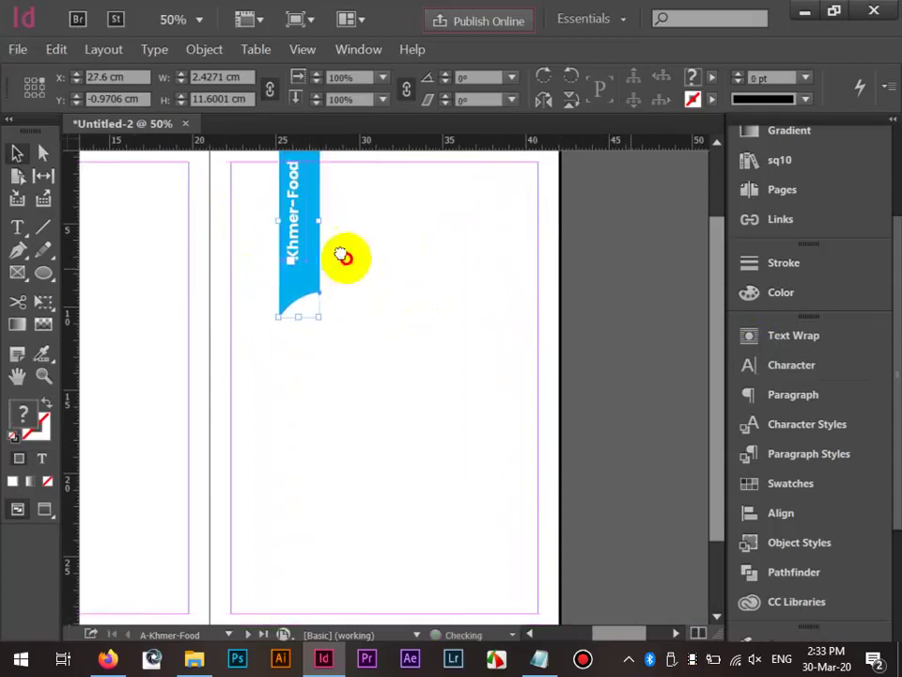
pyautogui.moveTo(280, 247); pyautogui.dragTo(534, 247)
pyautogui.click(458, 251)
# Flip the copied cyan shape horizontally and realign it with the right page's outer edge behind the label.
pyautogui.click(529, 297)
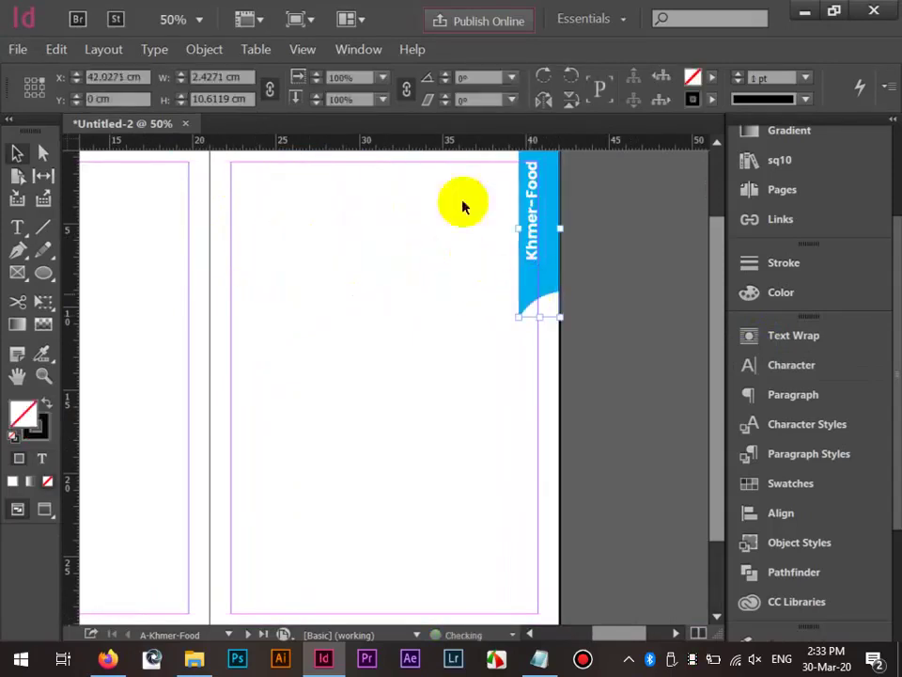
pyautogui.click(543, 100)
pyautogui.moveTo(582, 270); pyautogui.dragTo(544, 268)
pyautogui.click(644, 245)
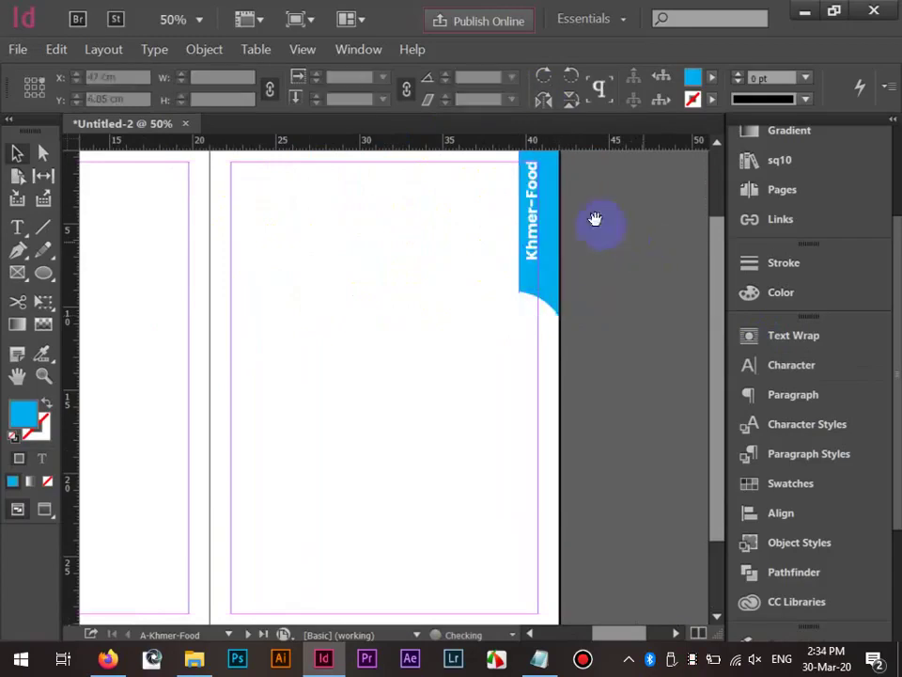
# Rotate the right page's Khmer-Food label to -90° so it reads downward, and place it inside the cyan tab.
pyautogui.moveTo(594, 218); pyautogui.dragTo(520, 309)
pyautogui.scroll(3, 479, 297)
pyautogui.click(412, 295)
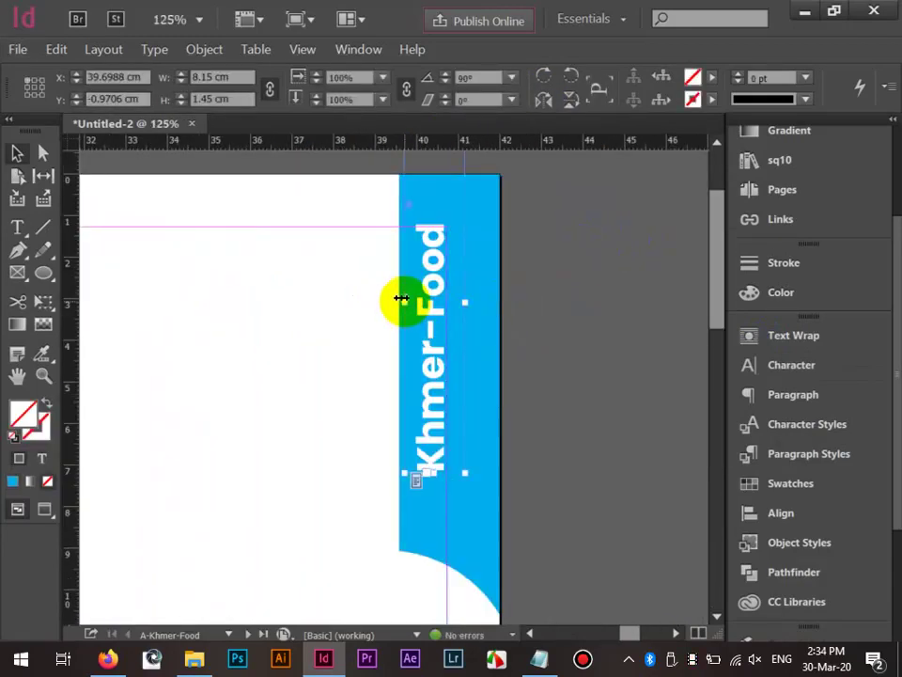
pyautogui.moveTo(472, 481); pyautogui.dragTo(429, 256)
pyautogui.moveTo(467, 348); pyautogui.dragTo(469, 324)
# Nudge the rotated Khmer-Food label slightly left and up within the cyan tab.
pyautogui.press('Left')
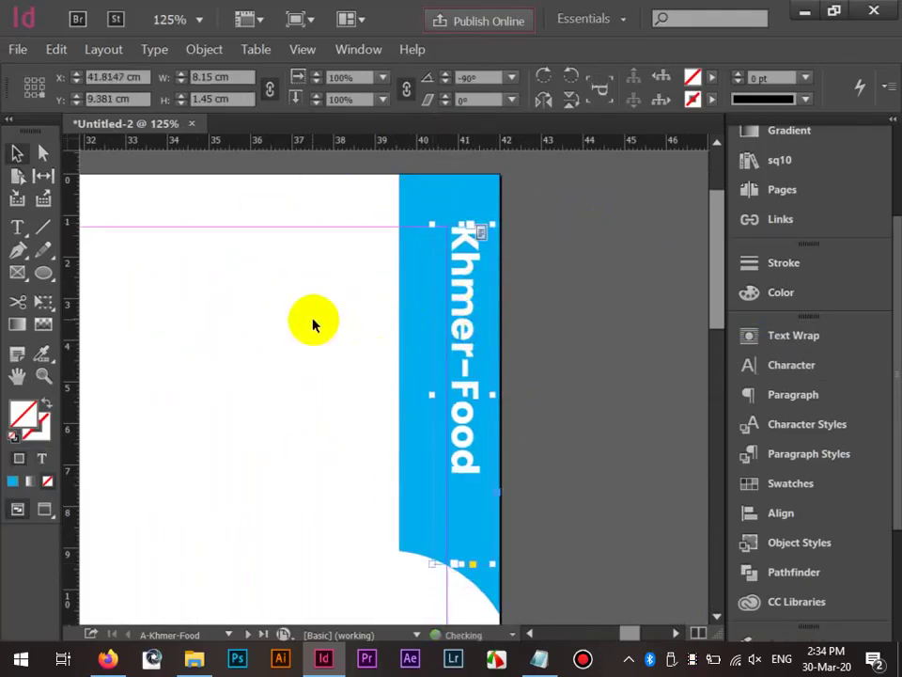
pyautogui.press('Left')
pyautogui.press('Left')
pyautogui.press('Up')
pyautogui.click(606, 379)
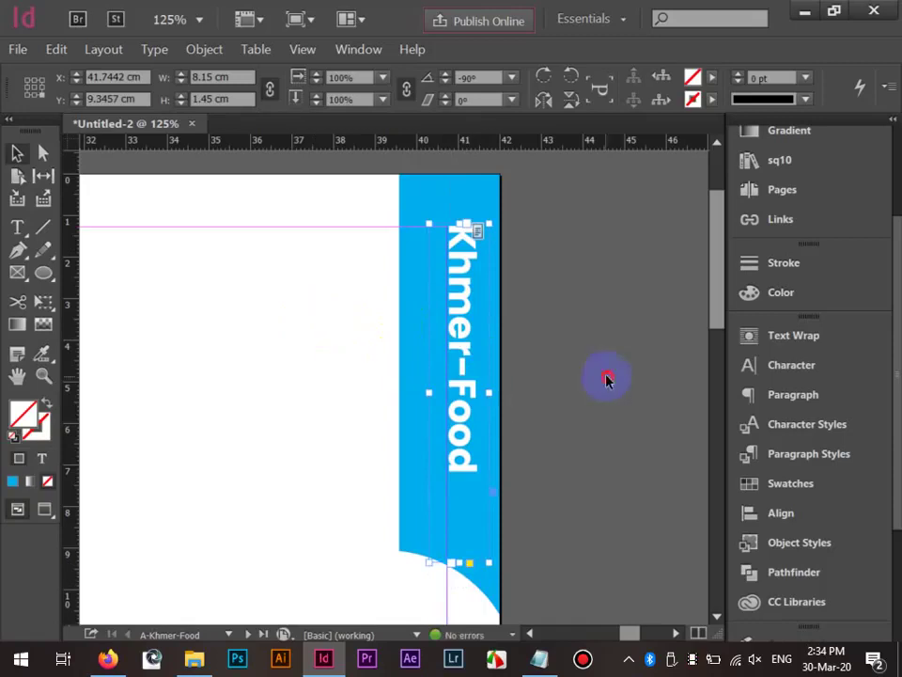
# Draw a rectangle about 3 cm wide and 3.09 cm high at the middle of the left page's top edge.
pyautogui.scroll(-4, 566, 356)
pyautogui.moveTo(390, 284); pyautogui.dragTo(430, 283)
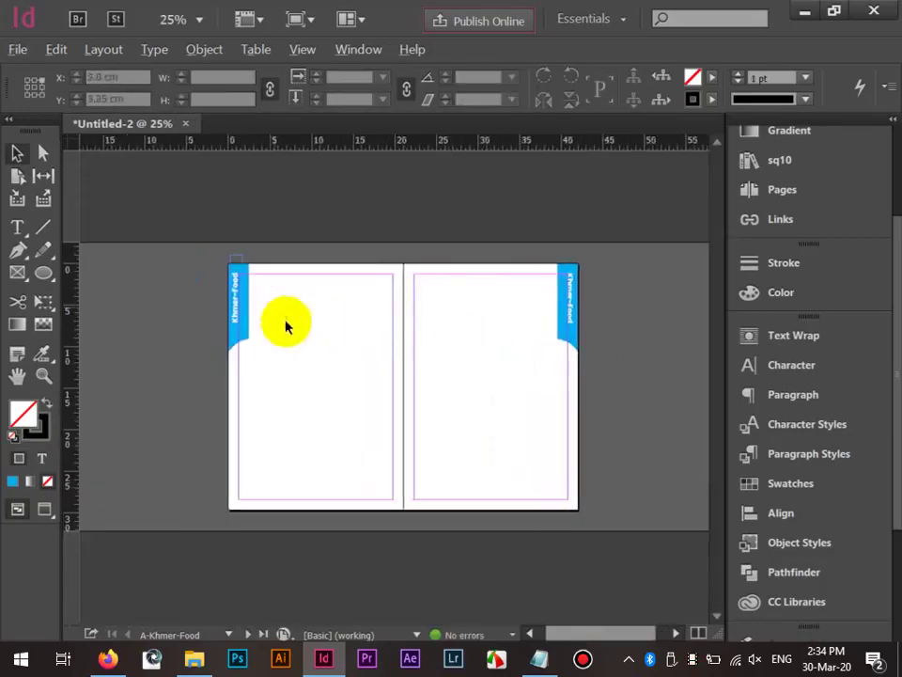
pyautogui.keyDown('alt'); pyautogui.scroll(2, 319, 339); pyautogui.keyUp('alt')
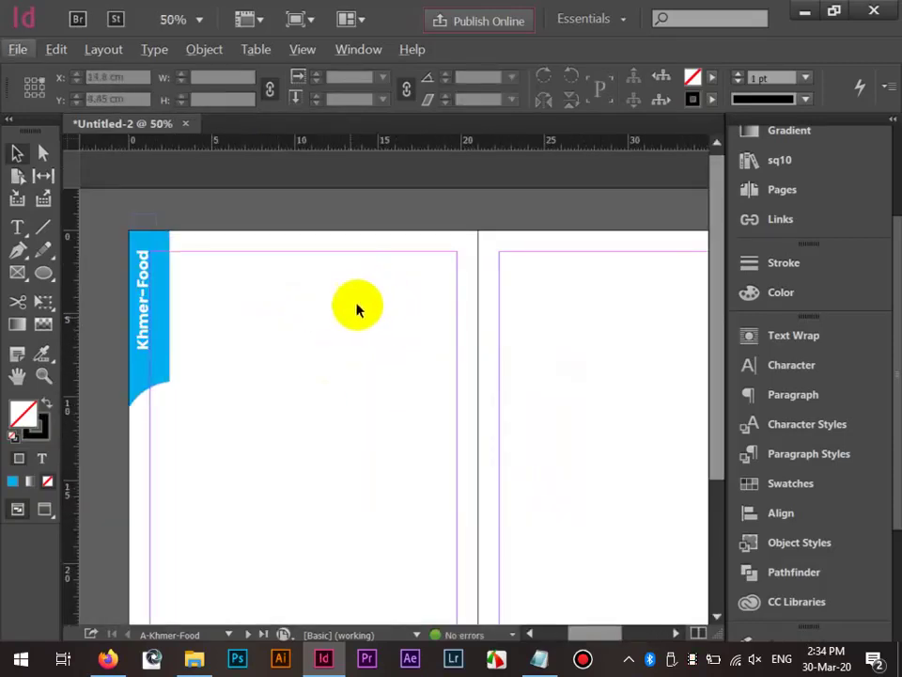
pyautogui.scroll(-3, 356, 307)
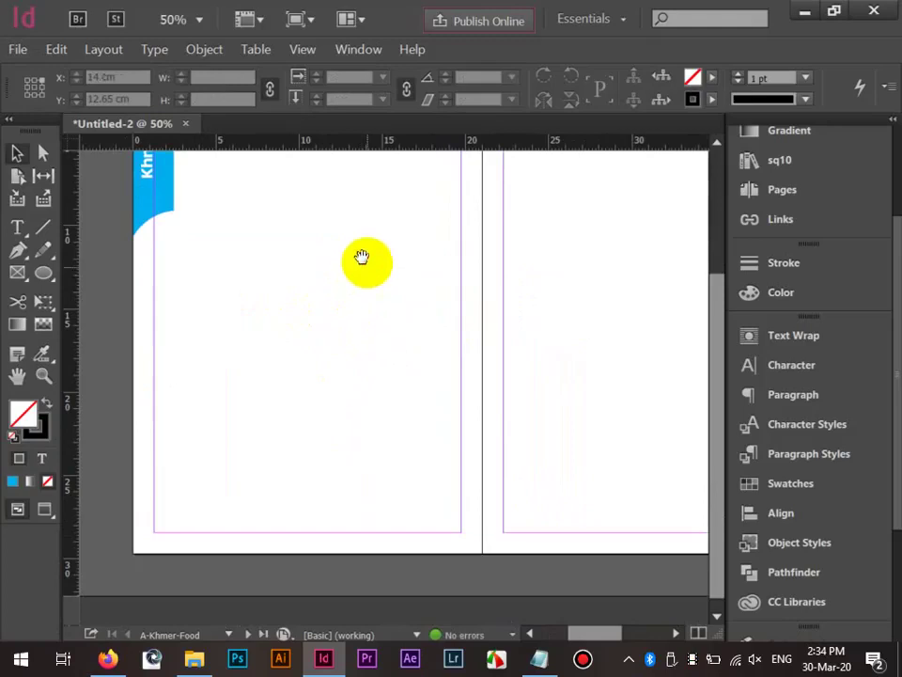
pyautogui.moveTo(363, 260); pyautogui.dragTo(342, 404)
pyautogui.scroll(2, 280, 294)
pyautogui.keyDown('alt'); pyautogui.scroll(-2, 278, 295); pyautogui.keyUp('alt')
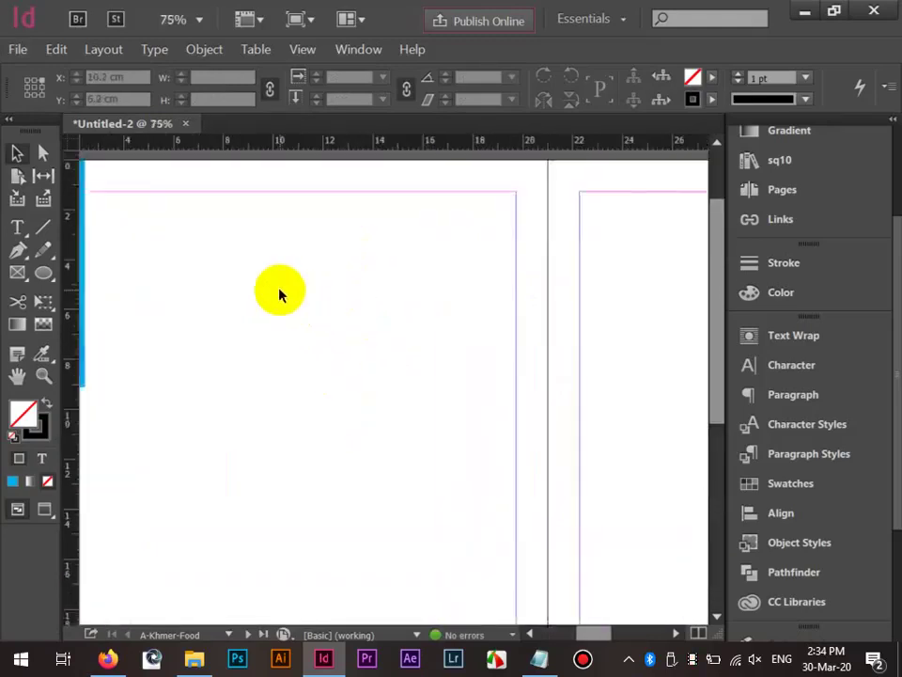
pyautogui.click(49, 280)
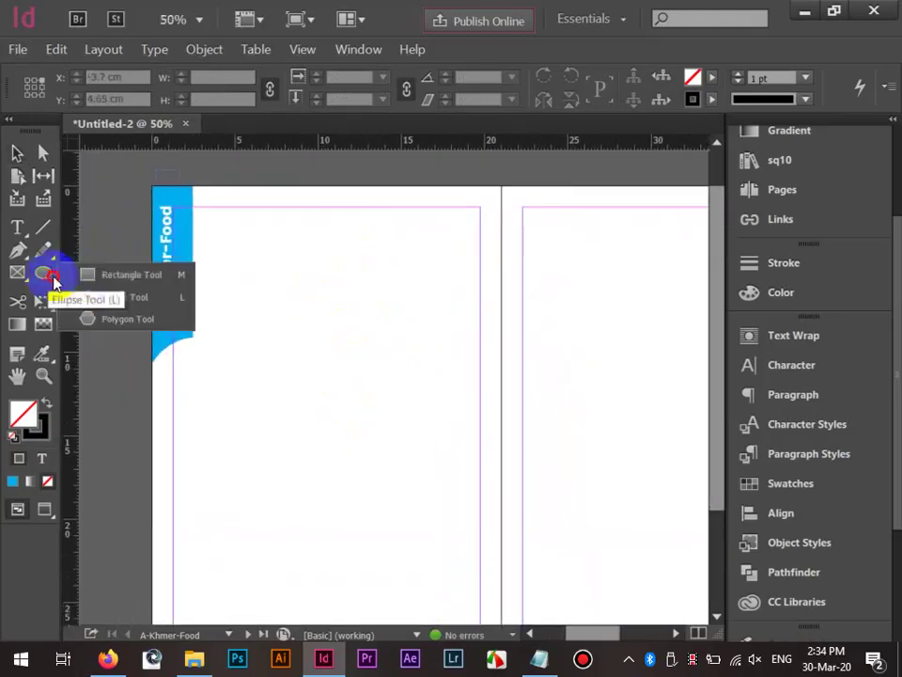
pyautogui.click(112, 272)
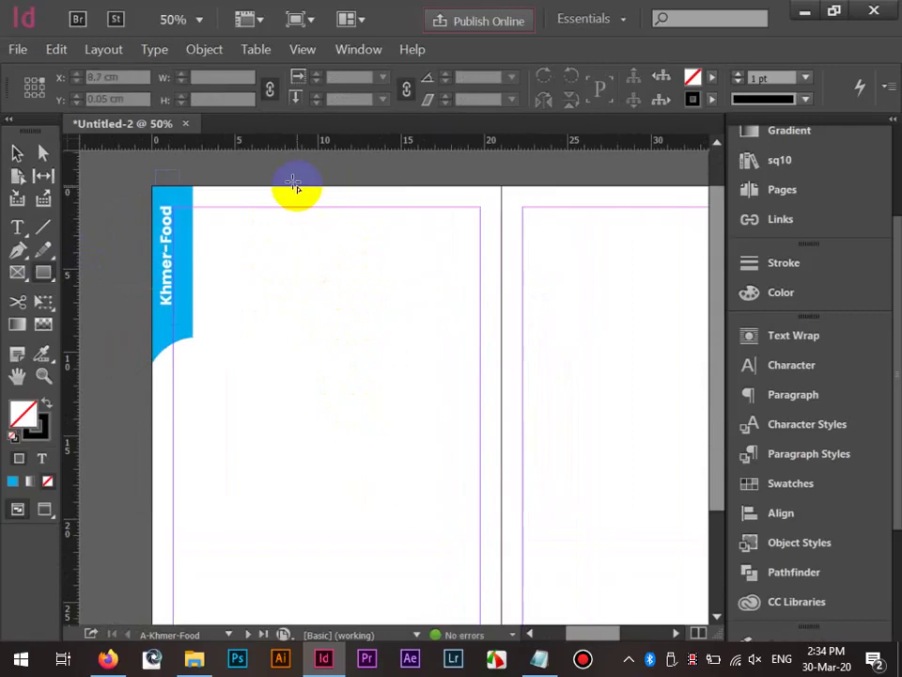
pyautogui.moveTo(294, 185)
pyautogui.mouseDown()
pyautogui.moveTo(336, 233)
pyautogui.moveTo(345, 237)
pyautogui.moveTo(358, 213)
pyautogui.moveTo(355, 226)
pyautogui.mouseUp()
pyautogui.click(16, 151)
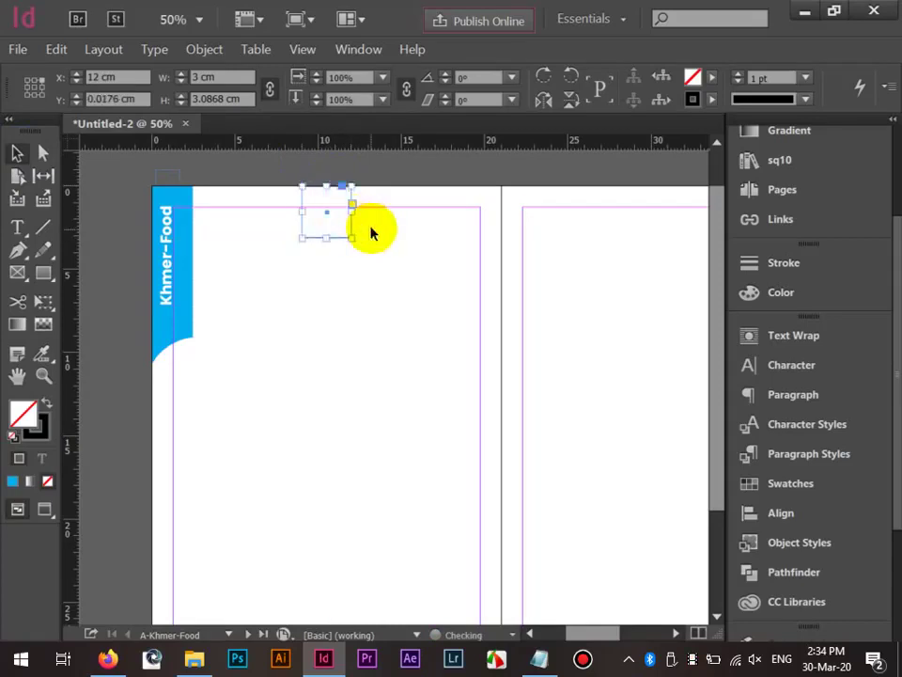
# Shorten the rectangle from its lower edge to a height of about 2.79 cm.
pyautogui.click(372, 231)
pyautogui.scroll(5, 347, 210)
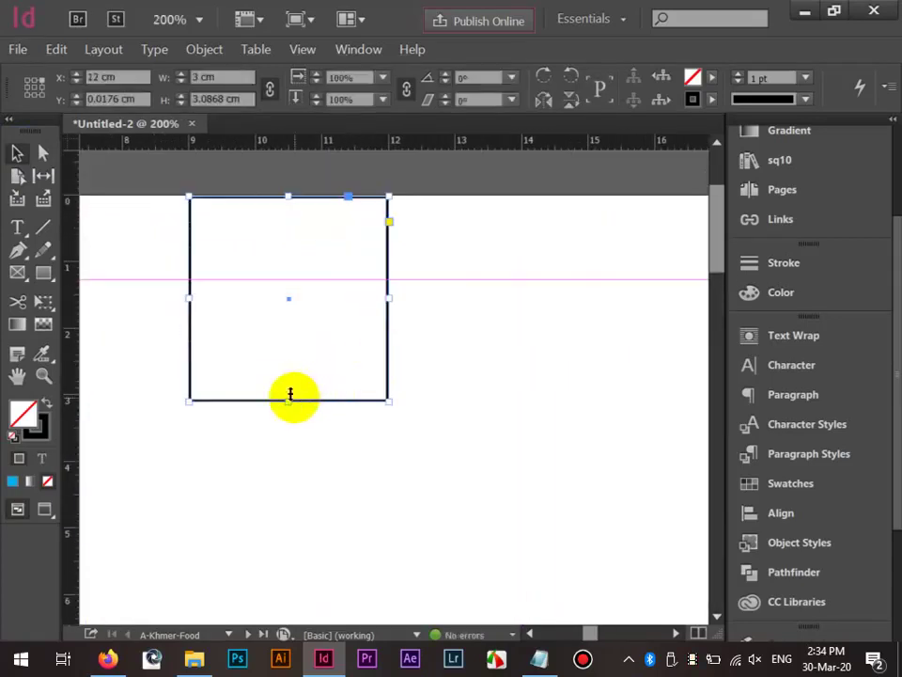
pyautogui.moveTo(293, 399); pyautogui.dragTo(290, 381)
# Fill the rectangle with the C=100 M=90 Y=10 K=0 swatch.
pyautogui.click(712, 78)
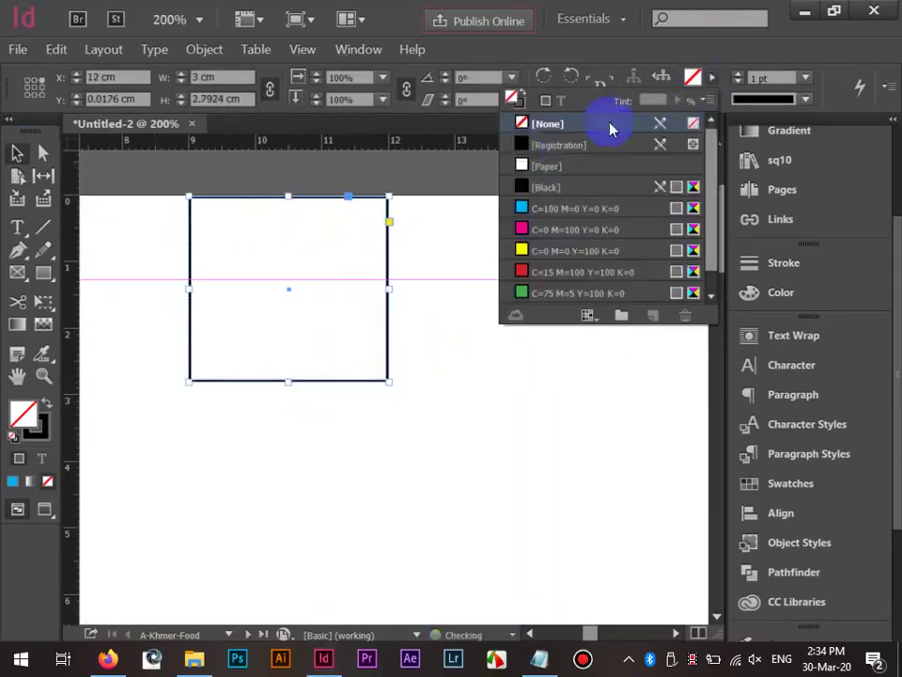
pyautogui.scroll(-1, 564, 228)
pyautogui.click(545, 295)
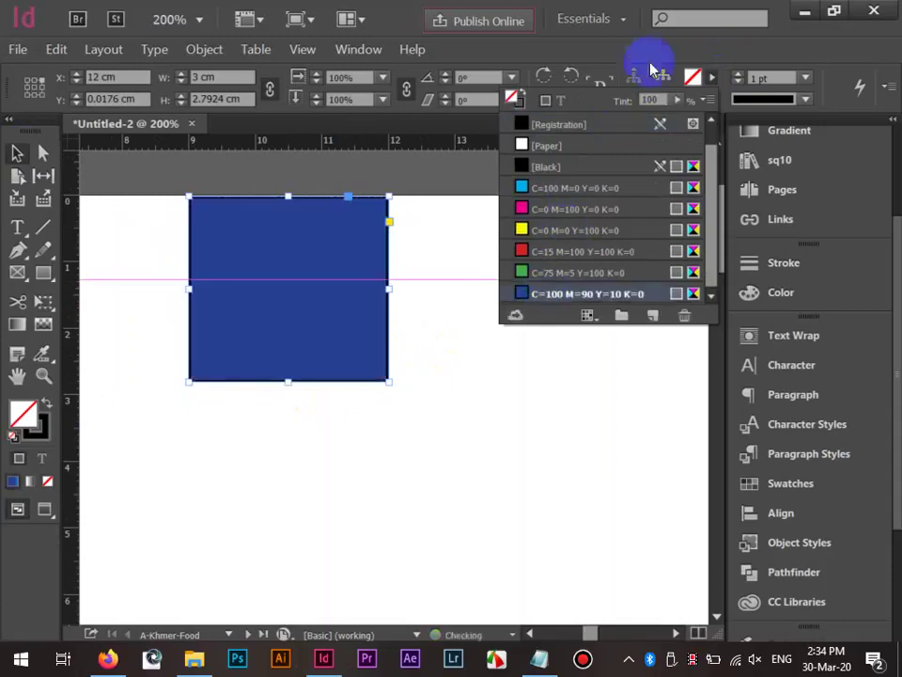
# Remove the rectangle's stroke by setting it to None.
pyautogui.click(707, 102)
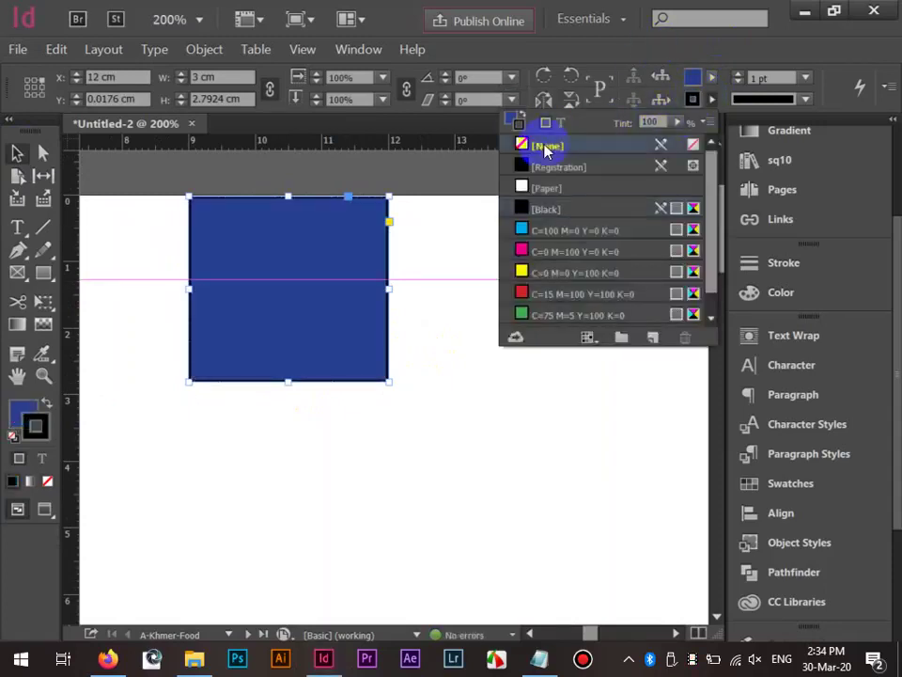
pyautogui.click(547, 148)
pyautogui.click(414, 182)
# Move the rectangle slightly so its upper edge sits at Y 0 cm, flush with the page edge.
pyautogui.hscroll(-1, 416, 185)
pyautogui.moveTo(361, 223); pyautogui.dragTo(364, 213)
pyautogui.click(575, 255)
pyautogui.scroll(-2, 575, 255)
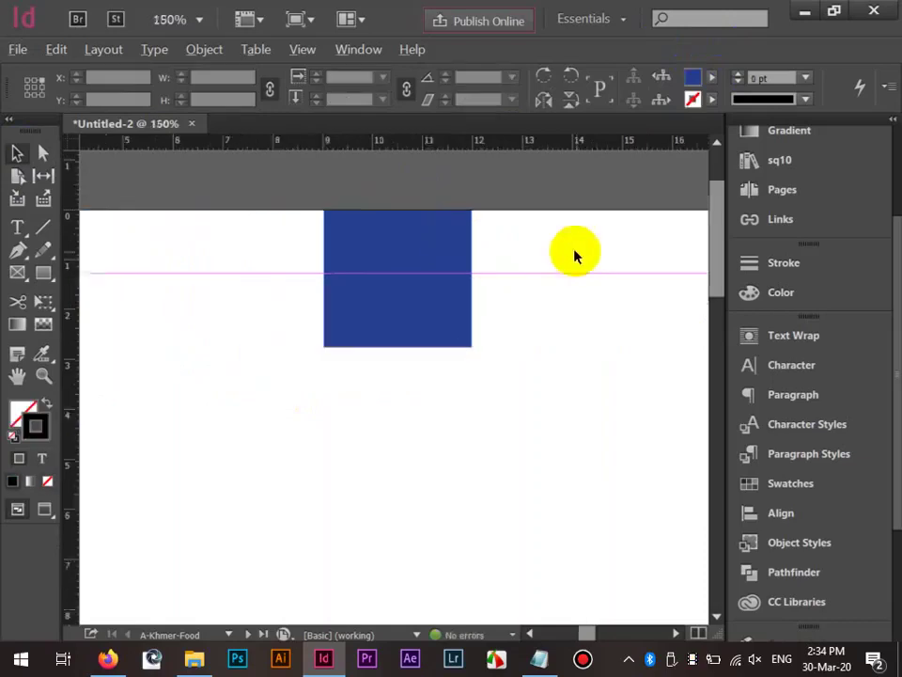
pyautogui.scroll(3, 466, 258)
pyautogui.moveTo(452, 257); pyautogui.dragTo(464, 267)
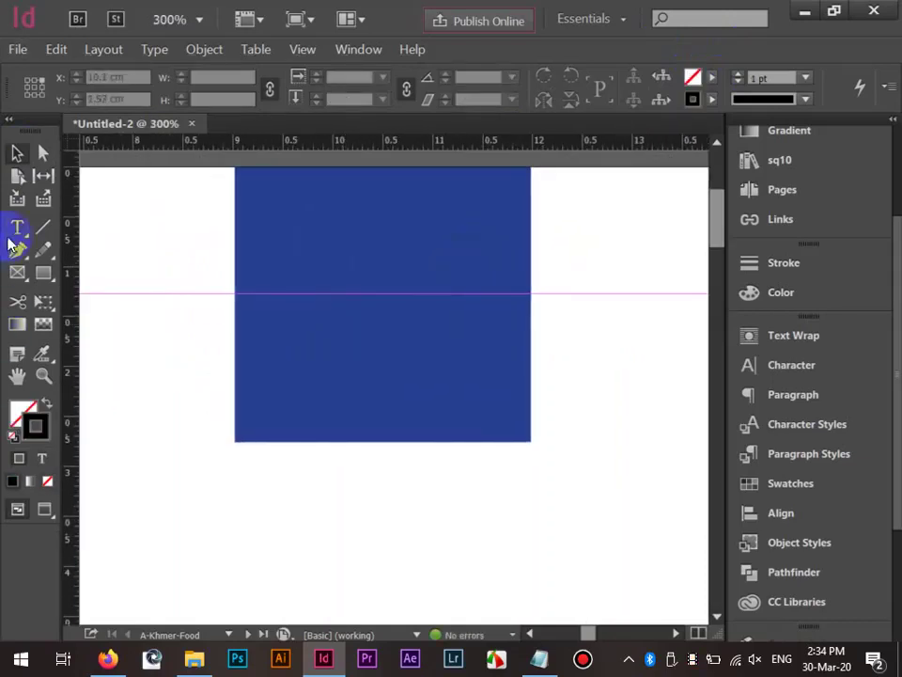
# Fill the rectangle with the cyan C=100 M=0 Y=0 K=0 swatch.
pyautogui.click(305, 246)
pyautogui.click(712, 77)
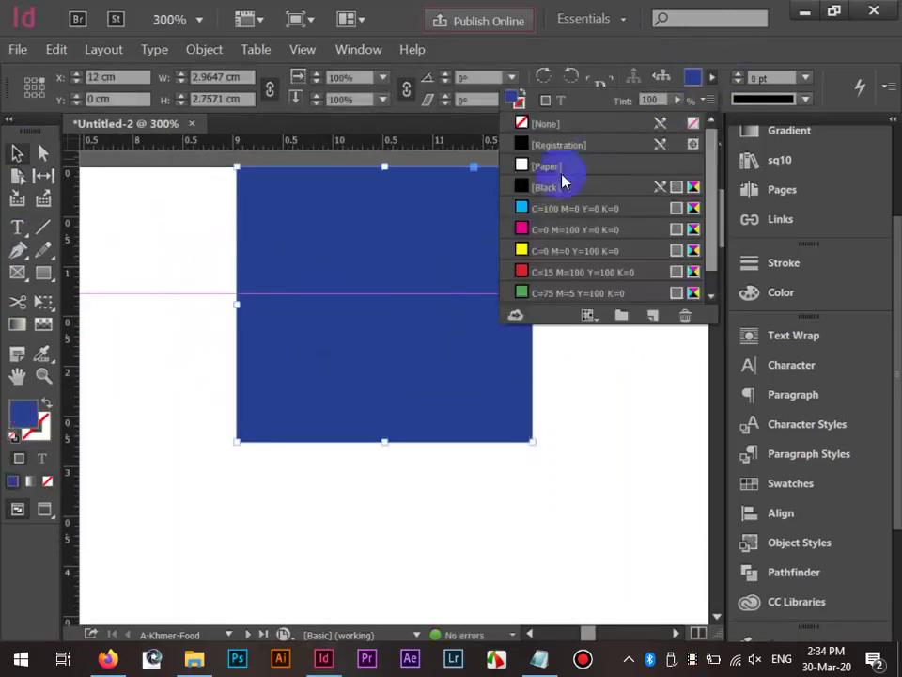
pyautogui.click(161, 263)
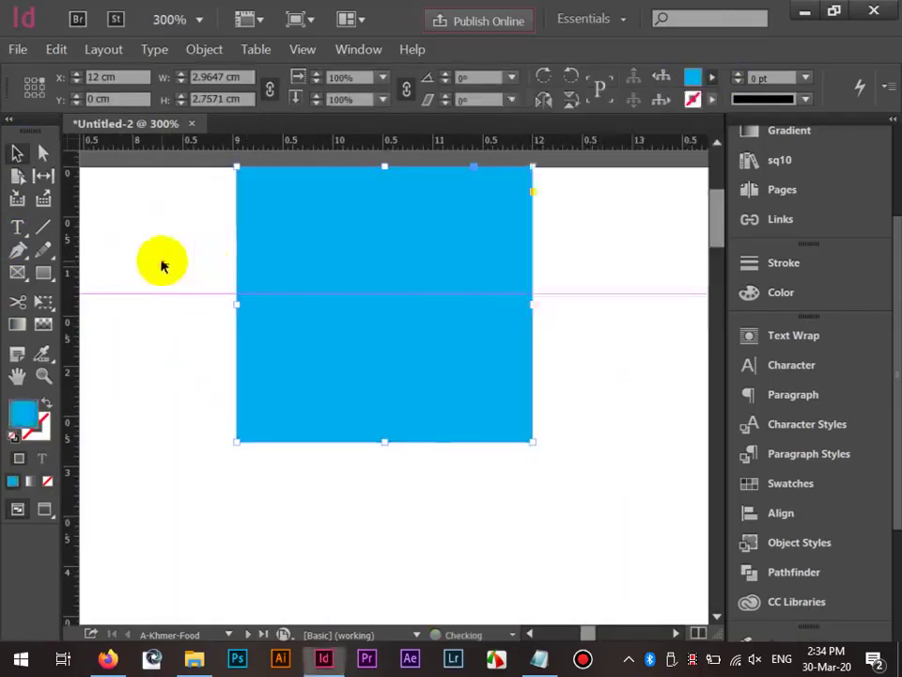
# Create a text frame about 2.96 by 2.76 cm near the cyan rectangle containing PAGE, and center the paragraph.
pyautogui.click(19, 229)
pyautogui.moveTo(143, 226); pyautogui.dragTo(441, 490)
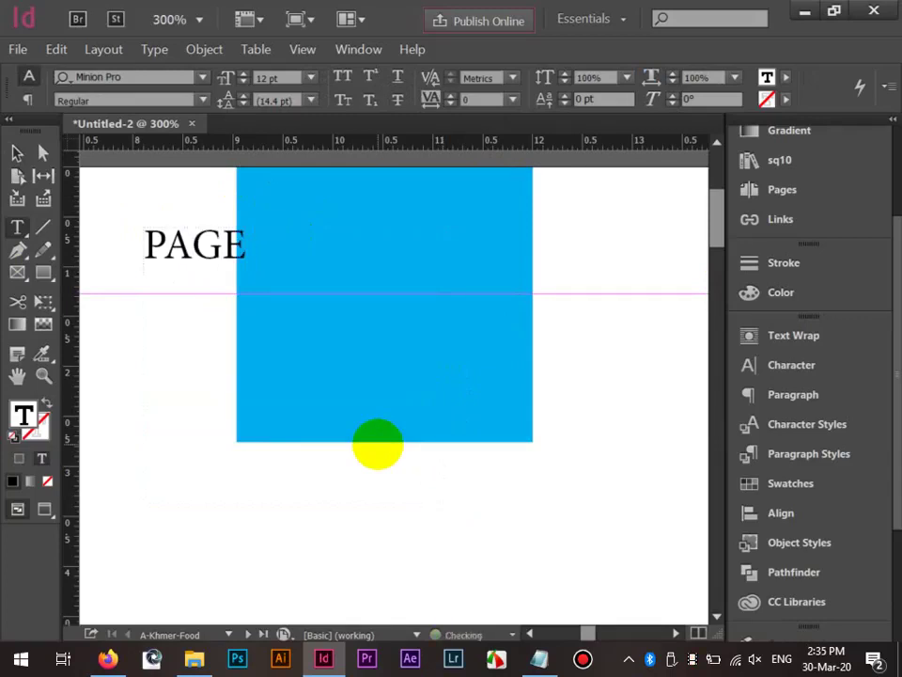
pyautogui.hotkey('ctrl', 'a')
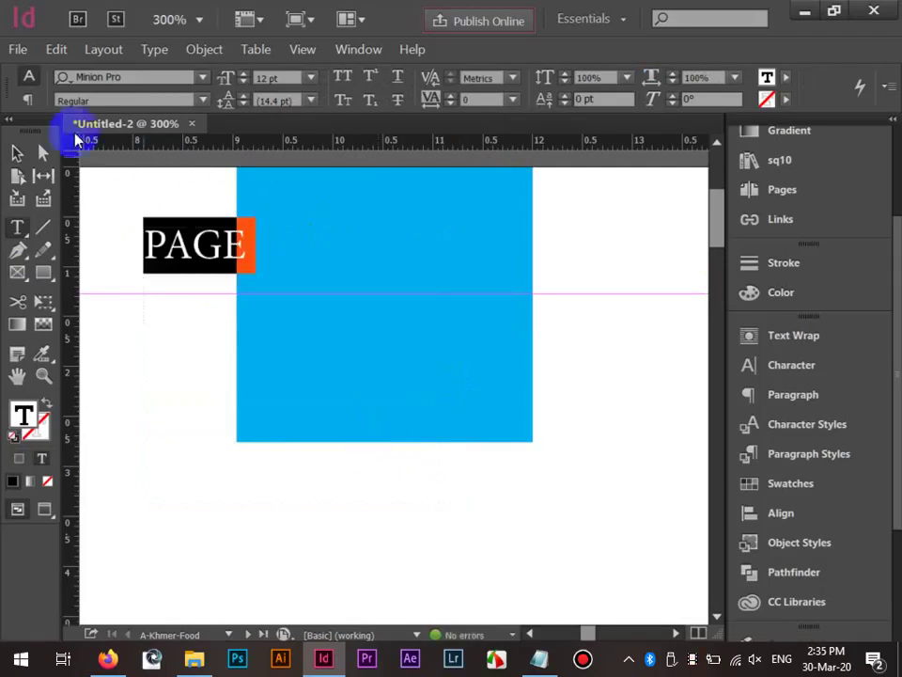
pyautogui.click(29, 98)
pyautogui.click(77, 80)
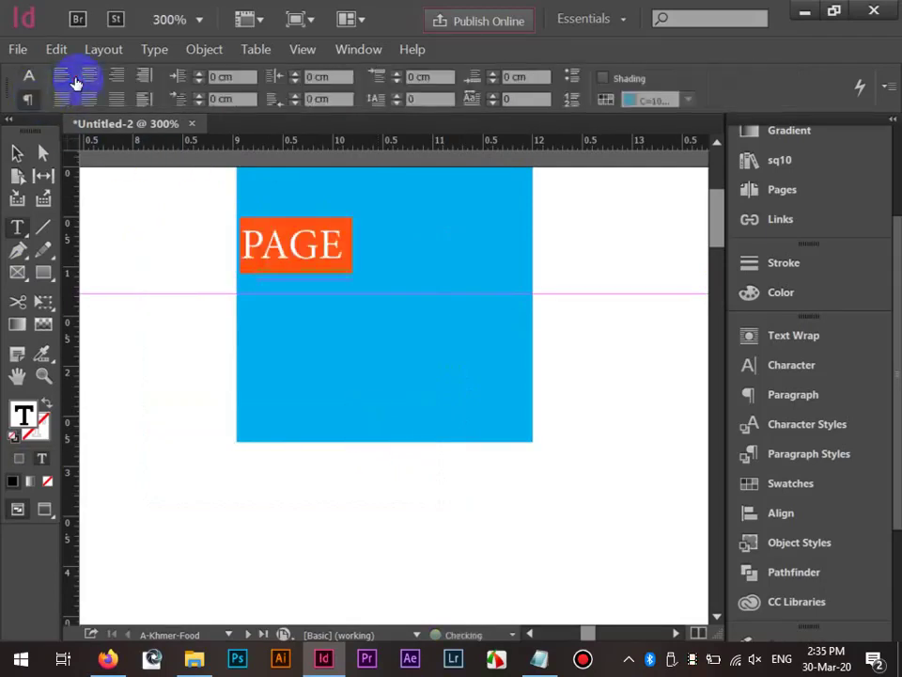
# Insert the current page number marker, shown as A, on a second line below PAGE.
pyautogui.click(347, 242)
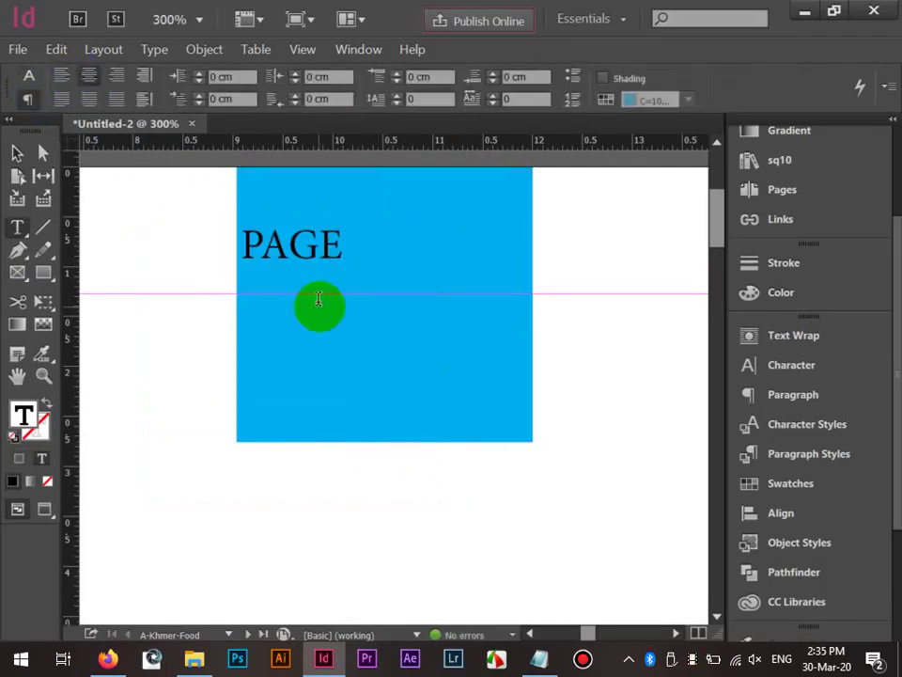
pyautogui.press('Return')
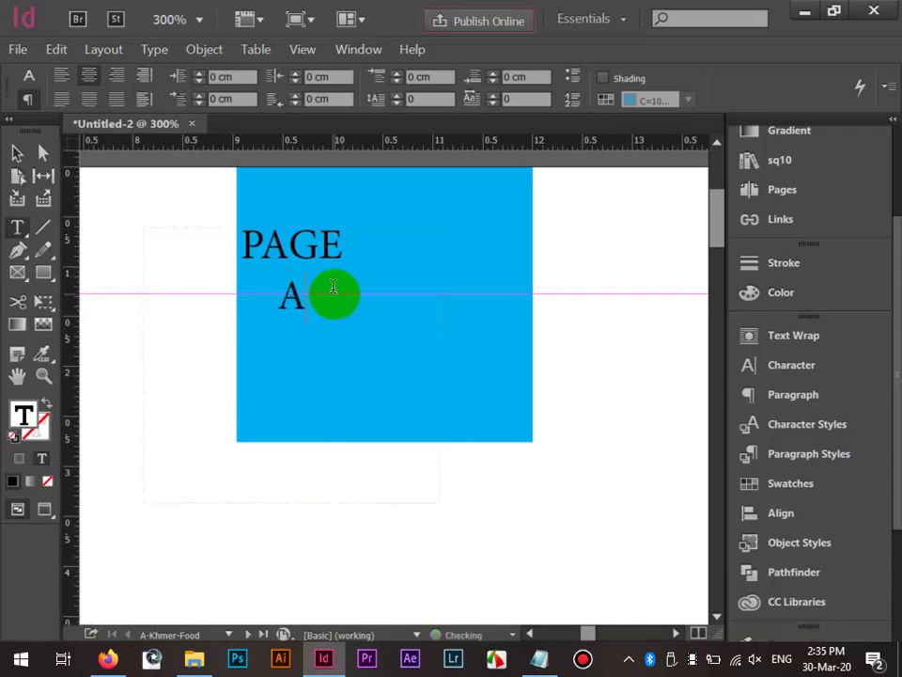
pyautogui.click(17, 153)
# Move the PAGE text frame onto the cyan rectangle so that both align exactly.
pyautogui.click(258, 263)
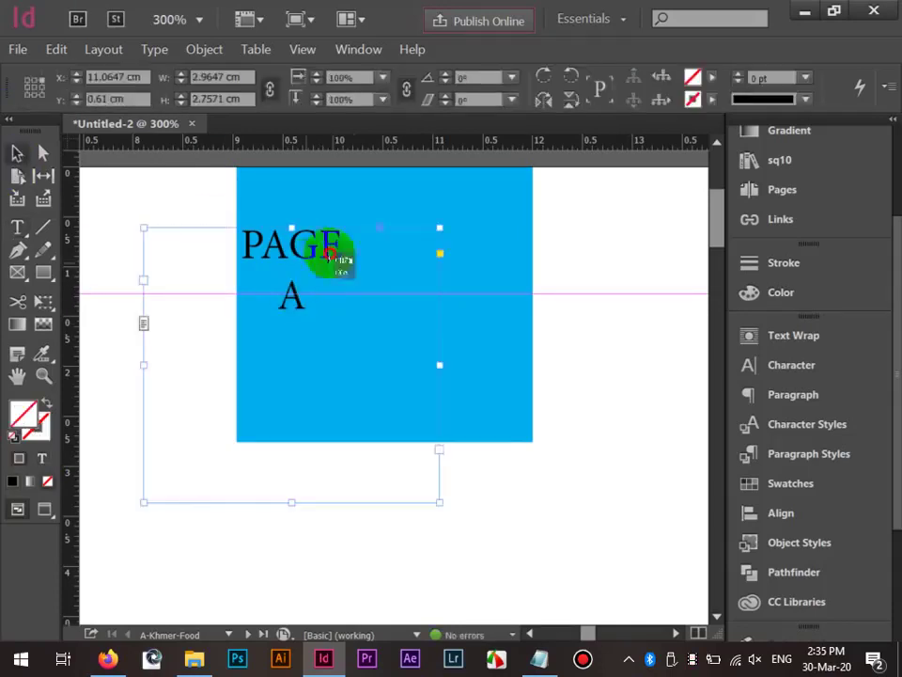
pyautogui.moveTo(333, 252); pyautogui.dragTo(407, 204)
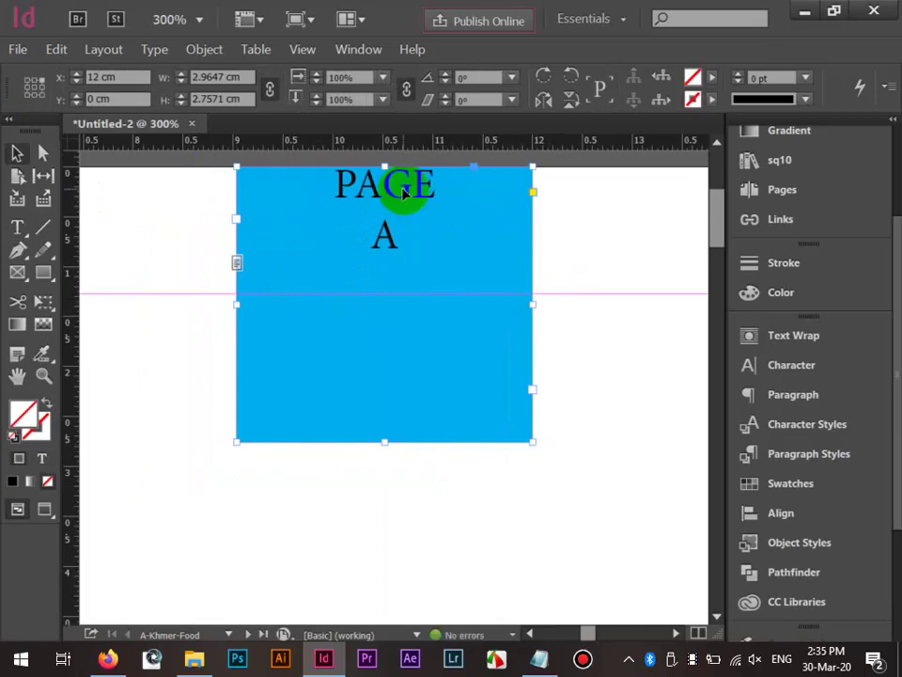
pyautogui.click(307, 188)
# Set the PAGE text frame's vertical justification to Center in Text Frame Options.
pyautogui.rightClick(331, 202)
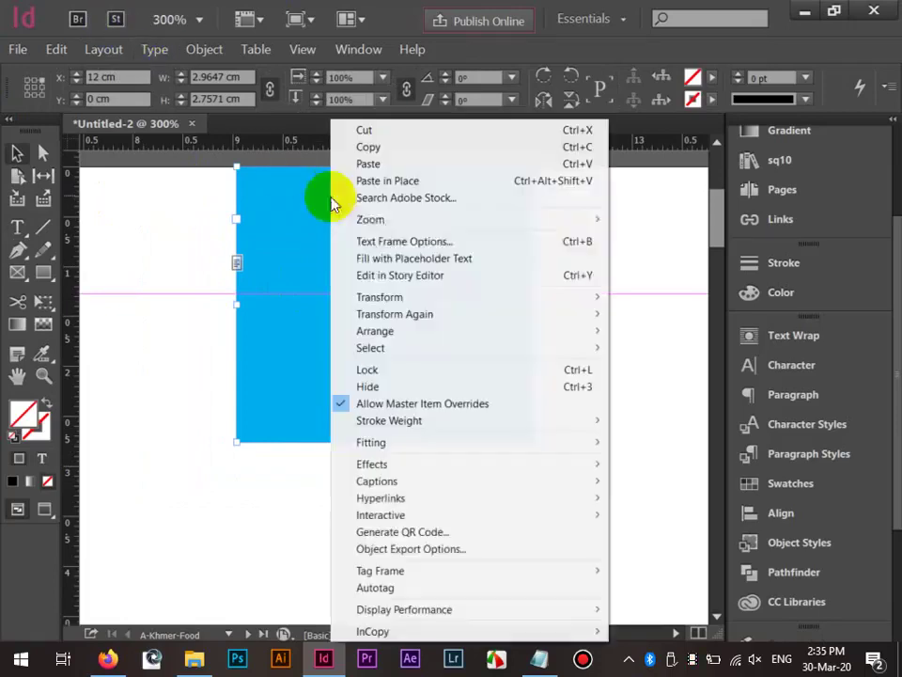
pyautogui.click(363, 241)
pyautogui.moveTo(651, 43); pyautogui.dragTo(527, 64)
pyautogui.click(779, 369)
pyautogui.click(769, 410)
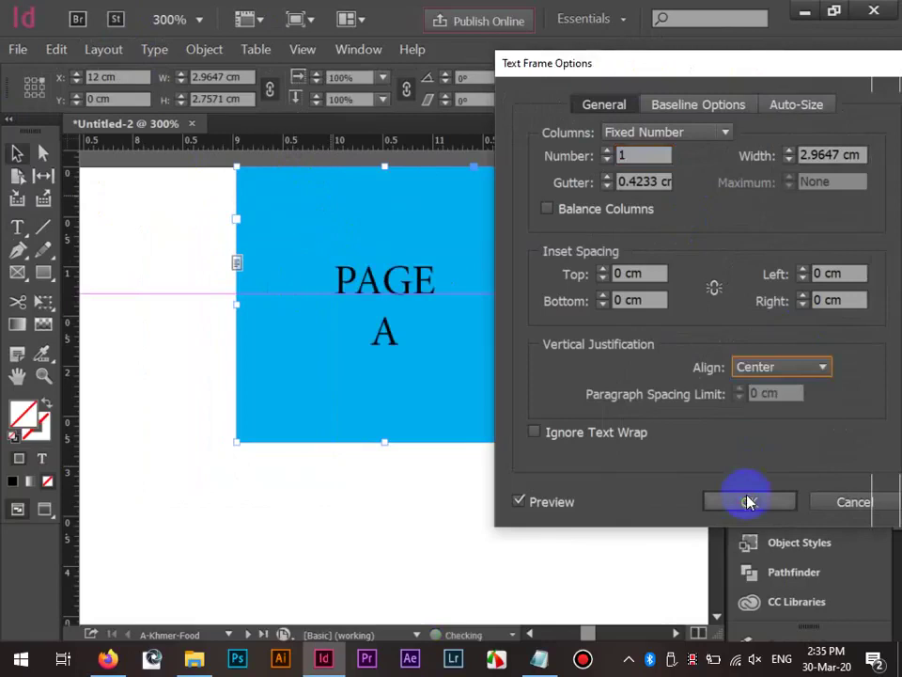
pyautogui.click(747, 500)
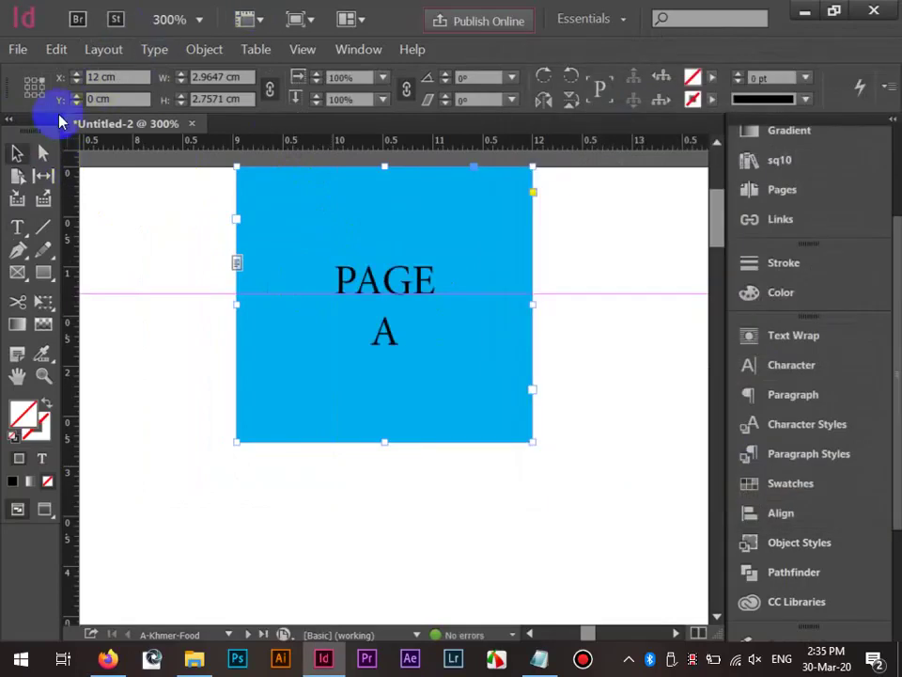
# Change the font of the PAGE text and its page number marker to Poppins Bold.
pyautogui.doubleClick(368, 292)
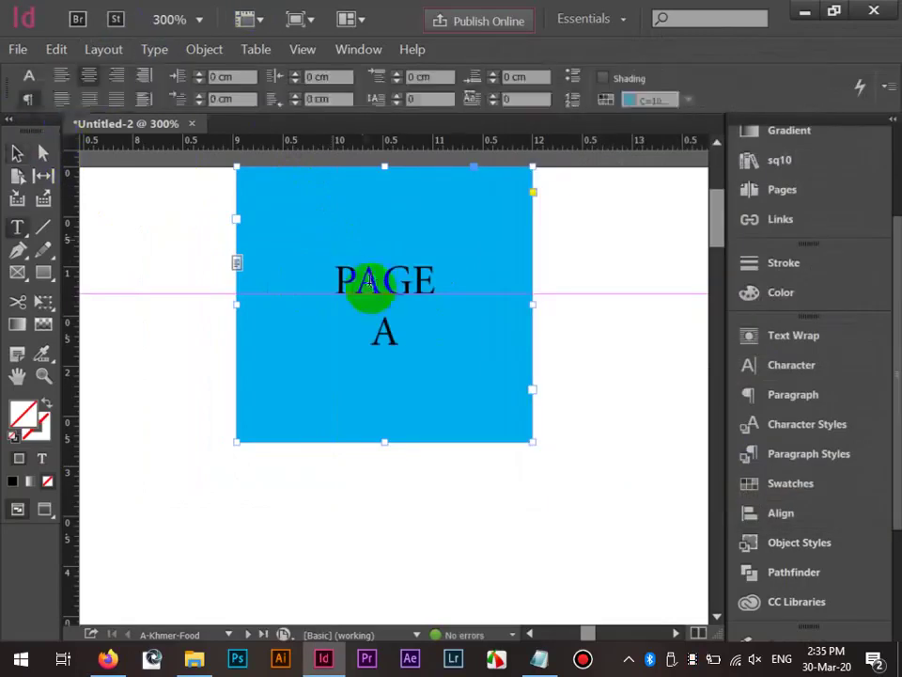
pyautogui.click(29, 78)
pyautogui.click(155, 75)
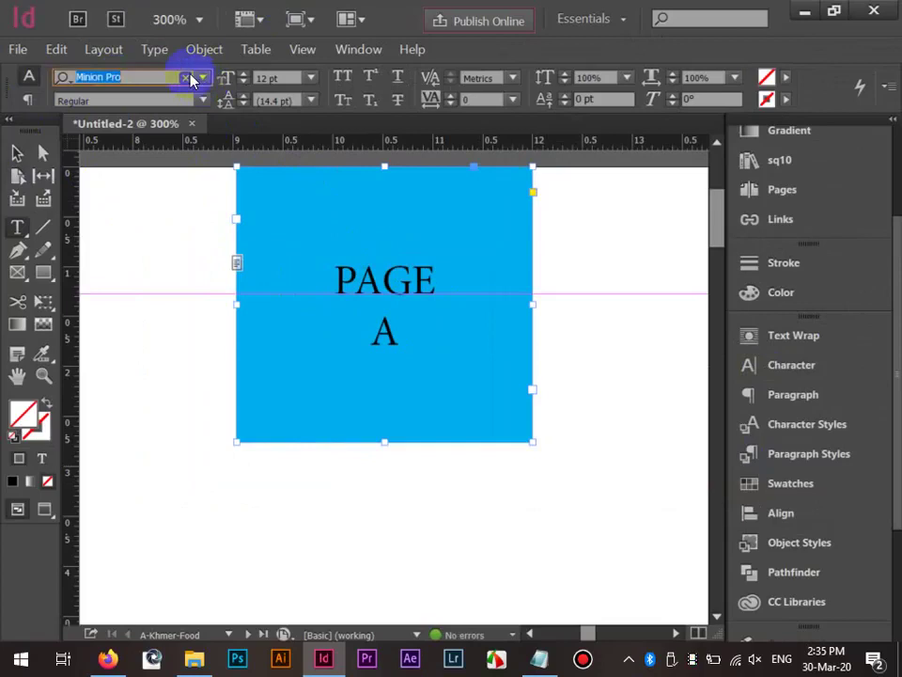
pyautogui.write('pop')
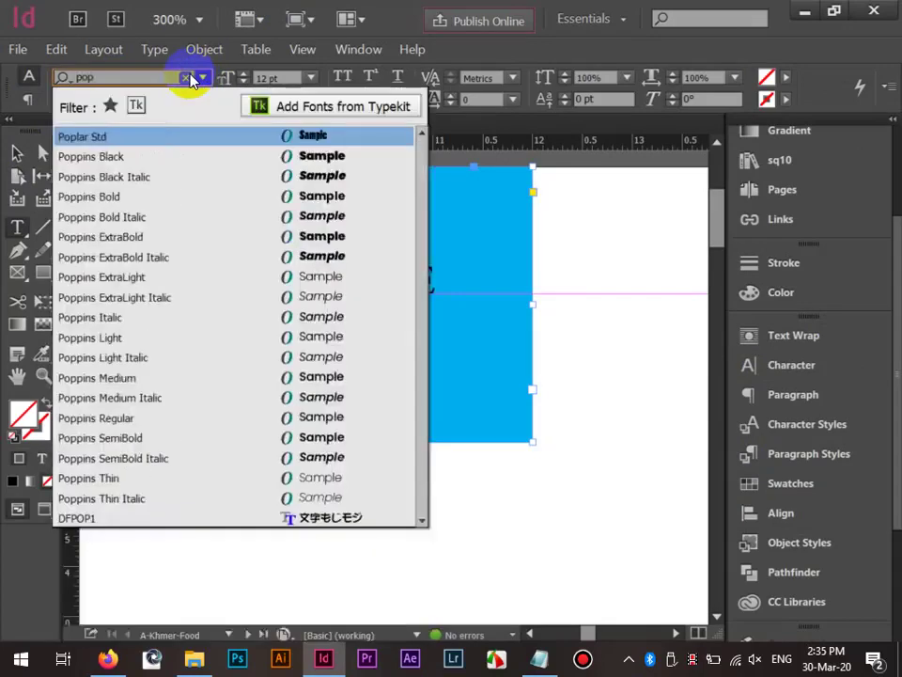
pyautogui.press('Down')
pyautogui.press('Down')
pyautogui.press('Down')
pyautogui.press('Down')
pyautogui.press('Up')
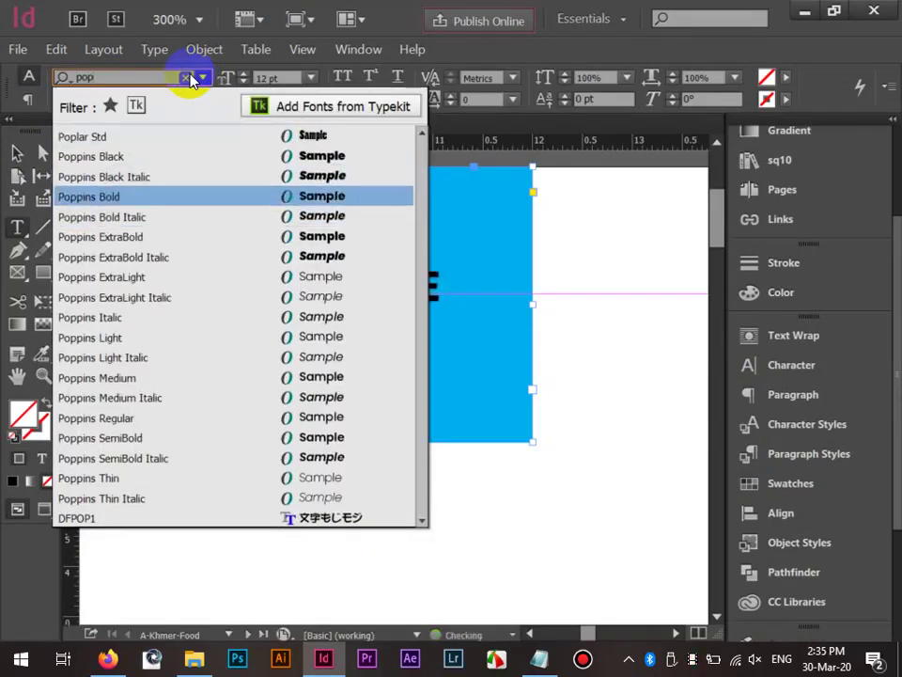
pyautogui.press('Return')
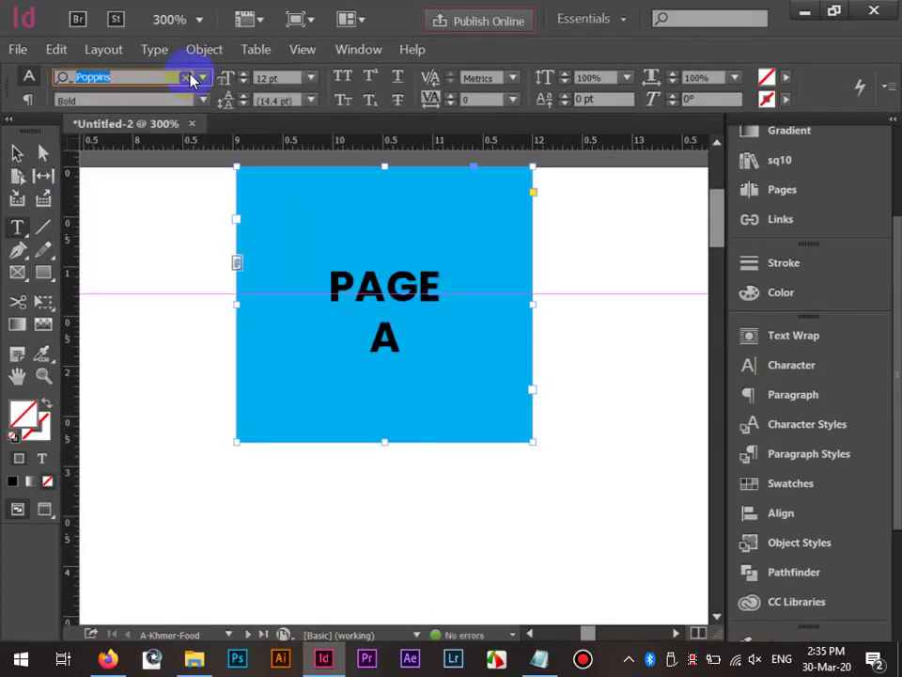
# Set the PAGE text and page number marker to 20 pt and fill them with the [Paper] swatch.
pyautogui.click(242, 74)
pyautogui.click(242, 74)
pyautogui.click(243, 74)
pyautogui.click(243, 74)
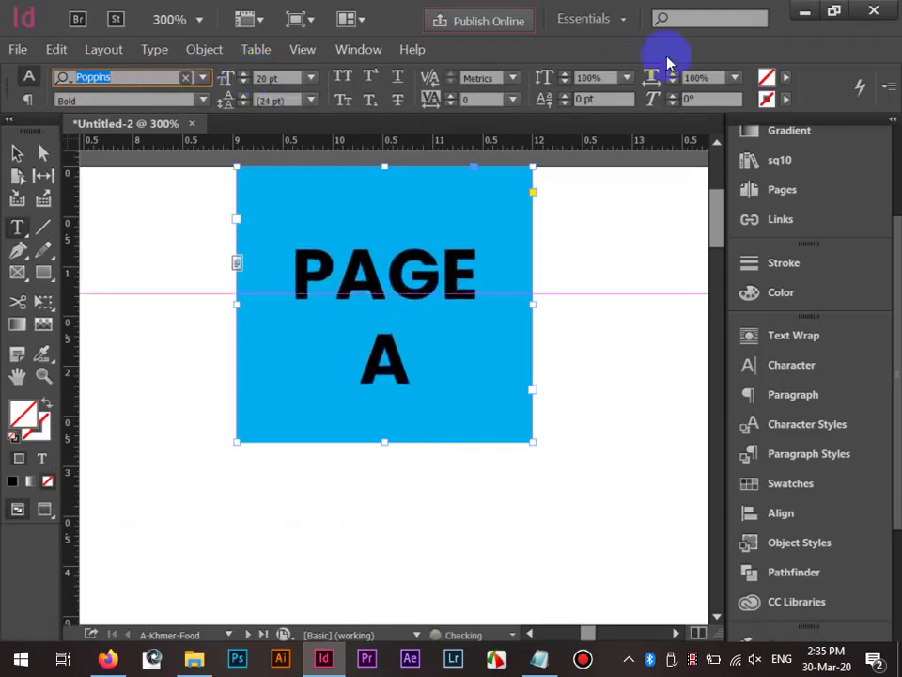
pyautogui.click(769, 77)
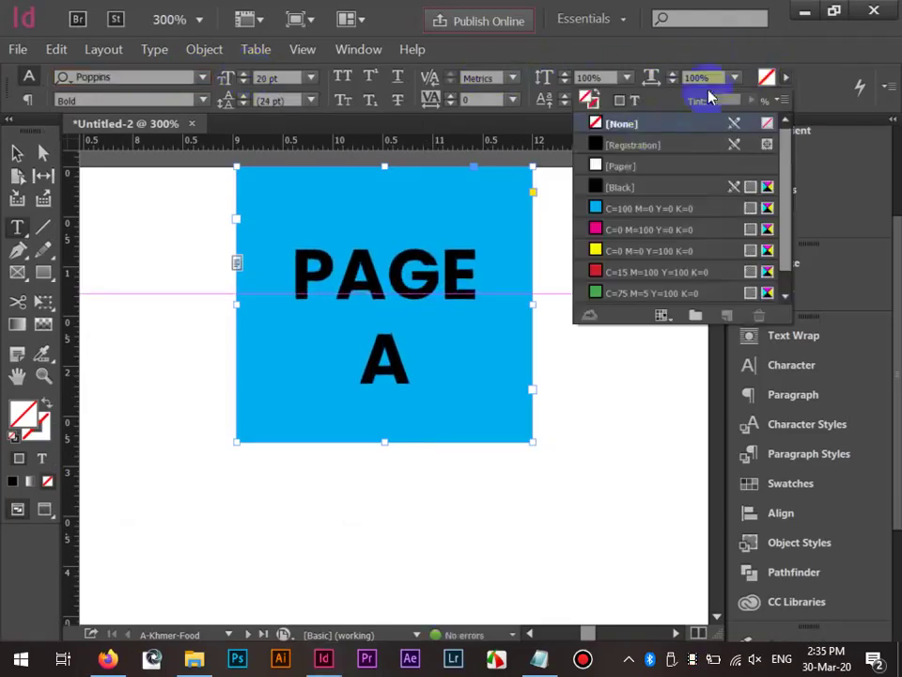
pyautogui.click(628, 166)
pyautogui.click(601, 409)
# Duplicate the cyan rectangle with its PAGE text onto the right-hand master page, flush with the page's upper edge.
pyautogui.hotkey('ctrl', '1')
pyautogui.hotkey('ctrl', '-')
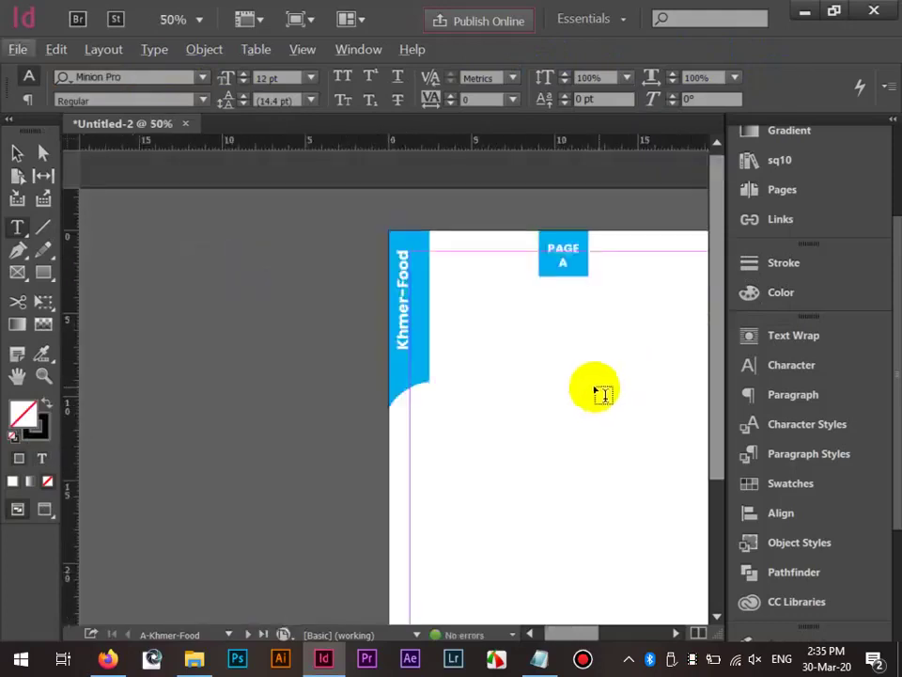
pyautogui.moveTo(599, 393); pyautogui.dragTo(236, 373)
pyautogui.press('v')
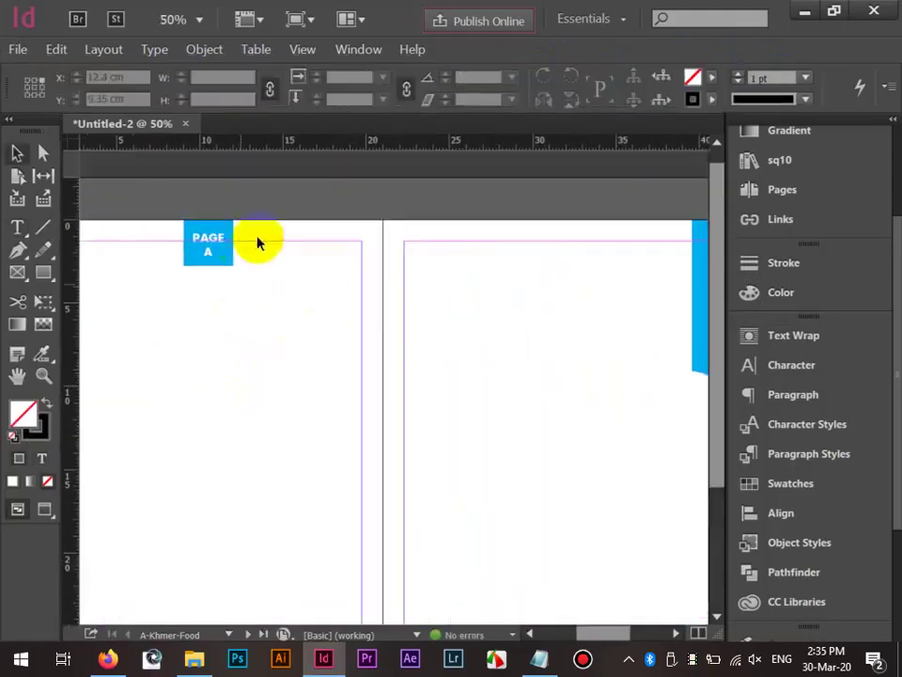
pyautogui.click(209, 250)
pyautogui.moveTo(214, 246); pyautogui.dragTo(575, 308)
pyautogui.click(509, 401)
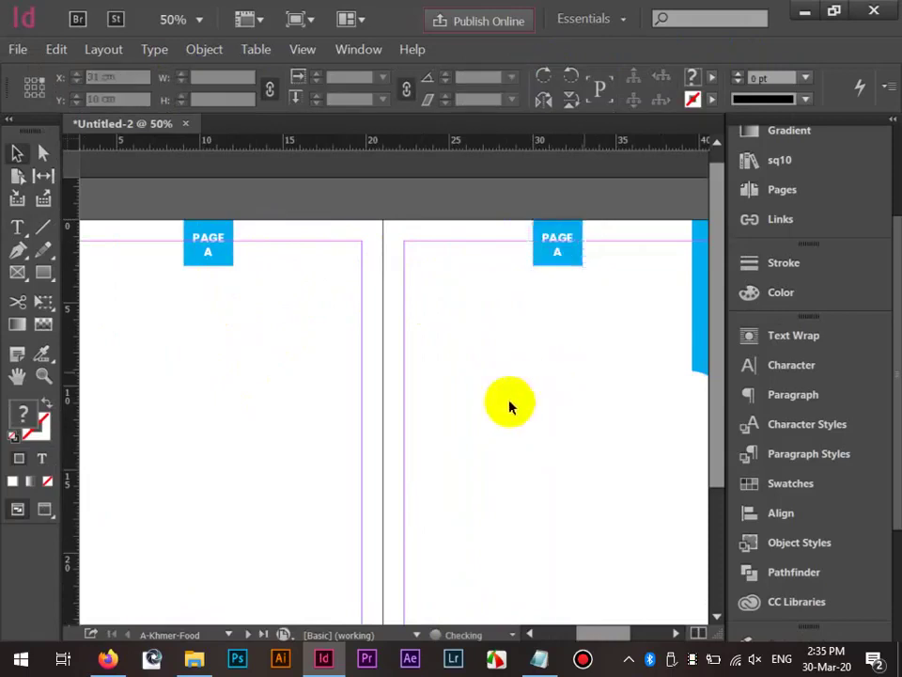
# Go from the master to the document pages and examine the tabs and page numbering on pages 1 to 3.
pyautogui.scroll(-2, 508, 400)
pyautogui.scroll(1, 386, 390)
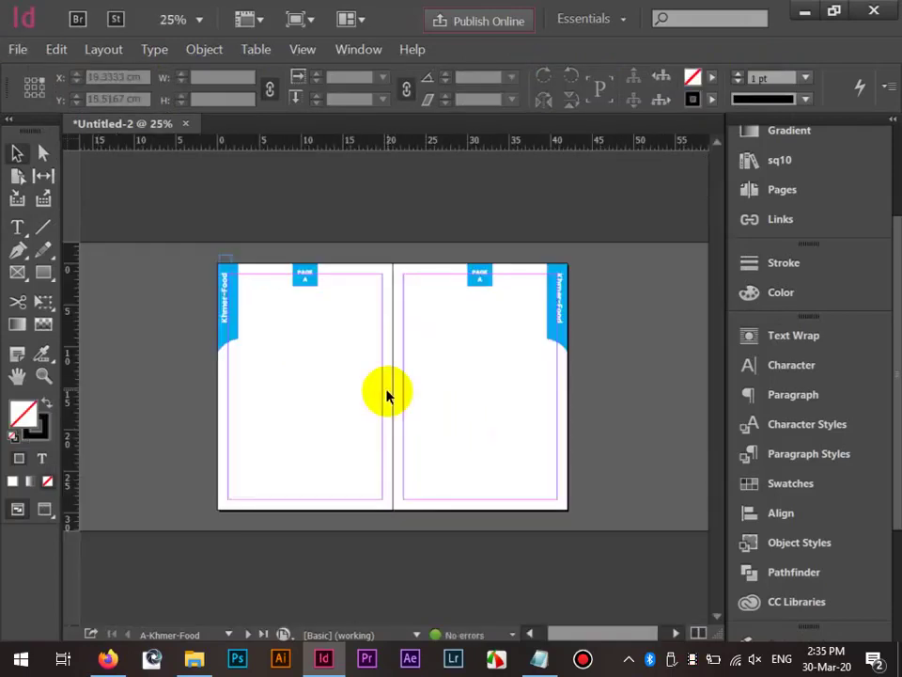
pyautogui.click(813, 188)
pyautogui.moveTo(686, 218); pyautogui.dragTo(623, 299)
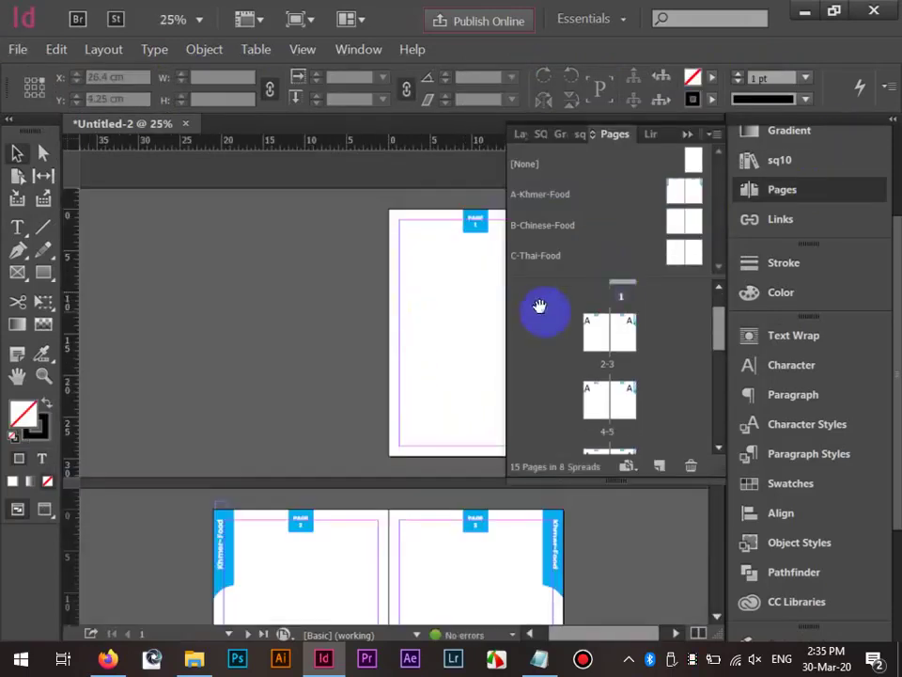
pyautogui.scroll(-5, 442, 335)
pyautogui.scroll(3, 282, 353)
pyautogui.scroll(-1, 282, 352)
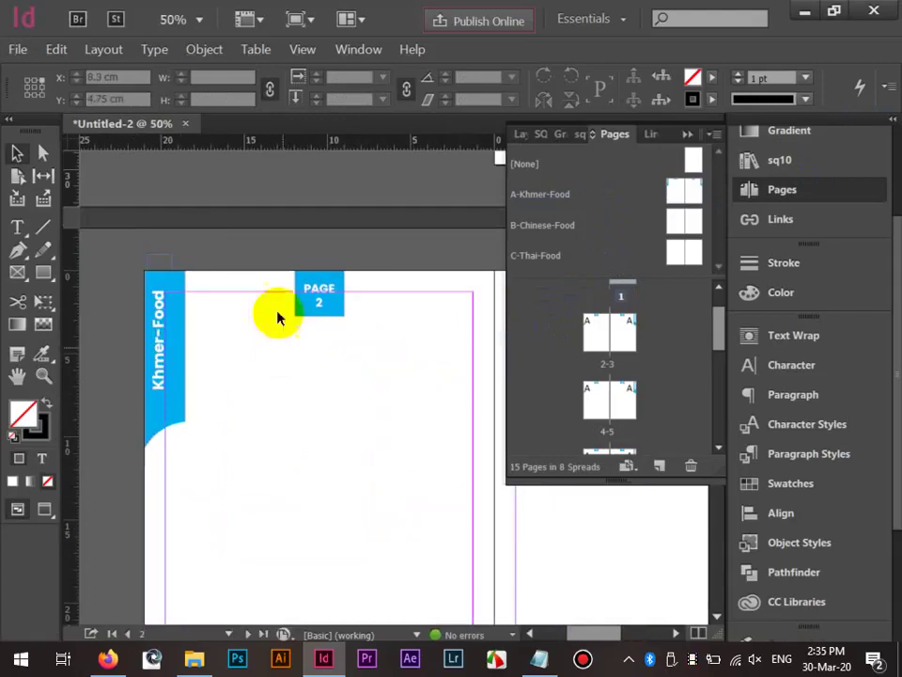
# View the document in Presentation mode from spread 2-3 through spread 14-15, and exit the presentation.
pyautogui.click(298, 24)
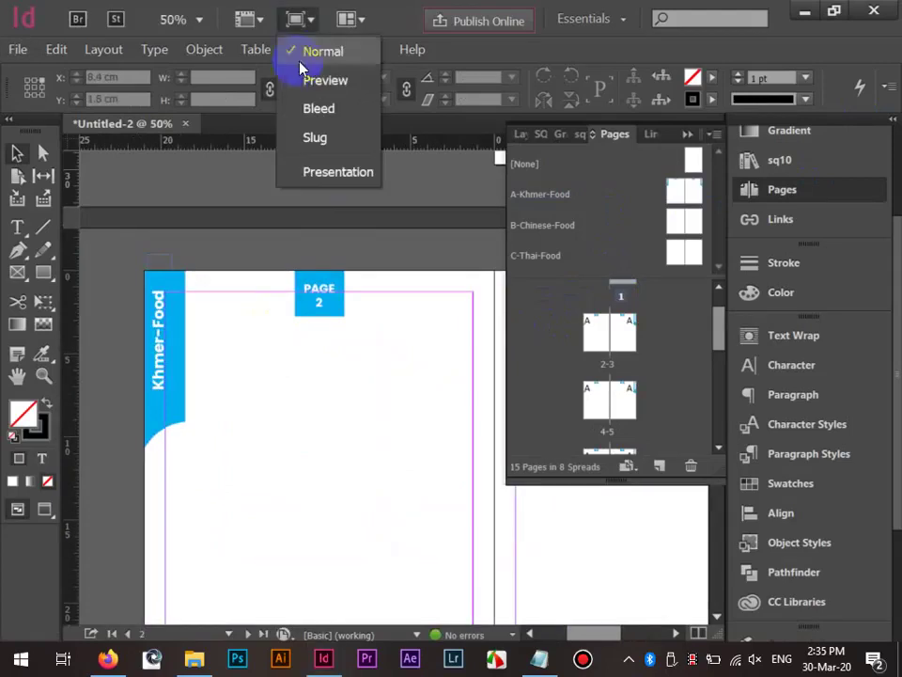
pyautogui.click(308, 172)
pyautogui.click(262, 232)
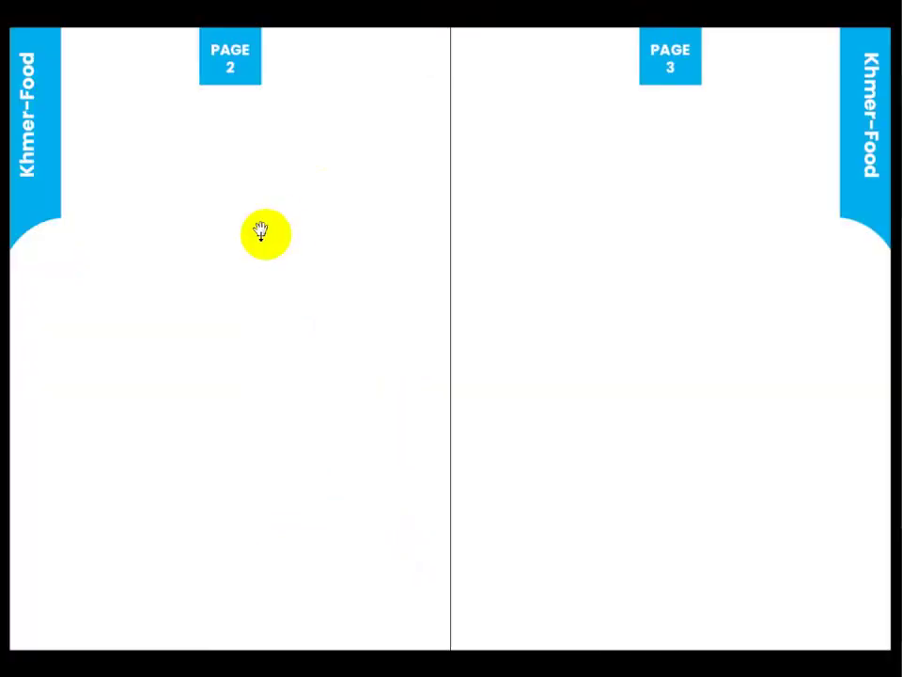
pyautogui.press('Right')
pyautogui.press('Right')
pyautogui.press('Right')
pyautogui.press('Right')
pyautogui.press('Right')
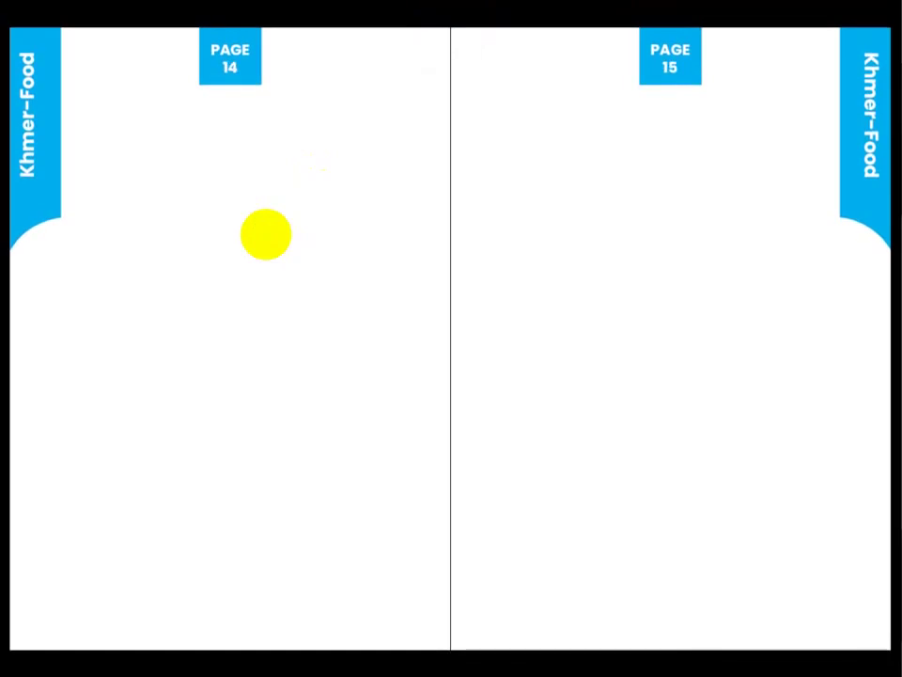
pyautogui.press('Escape')
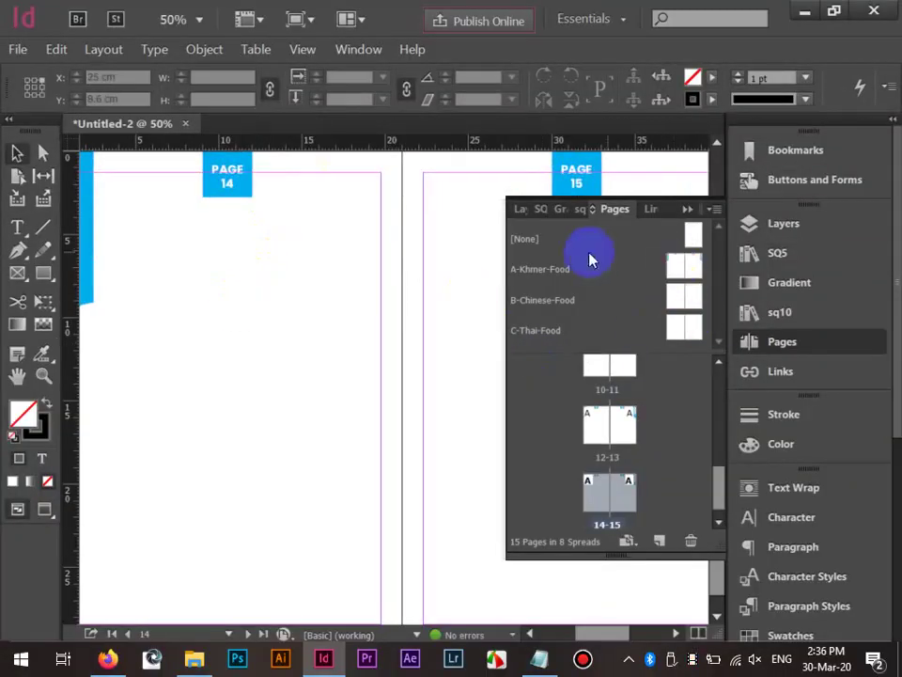
# Copy all objects from the A-Khmer-Food master spread and paste them in place on the B-Chinese-Food master.
pyautogui.doubleClick(534, 270)
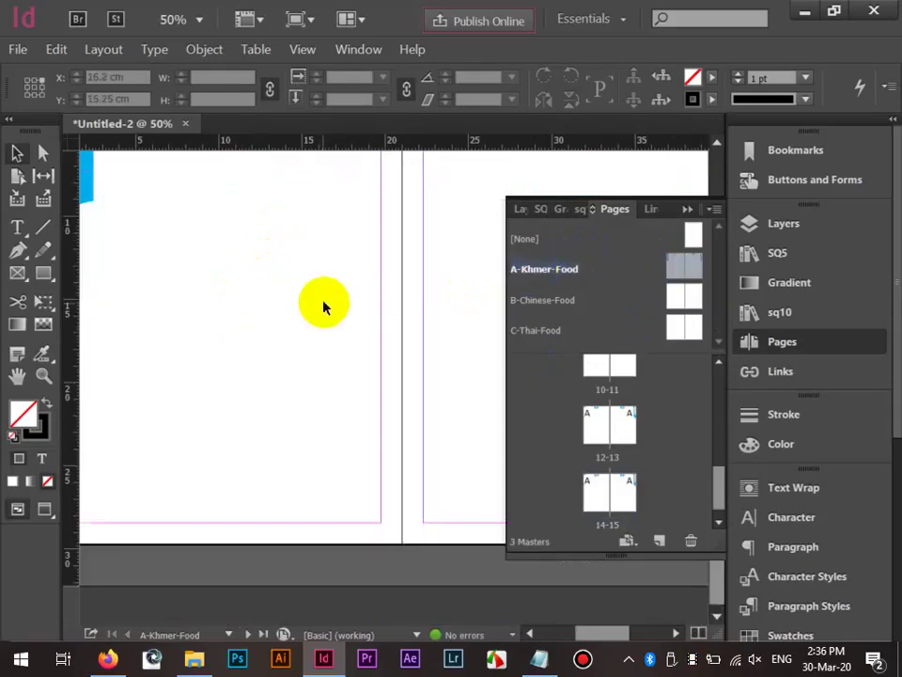
pyautogui.hotkey('ctrl', '-')
pyautogui.click(755, 344)
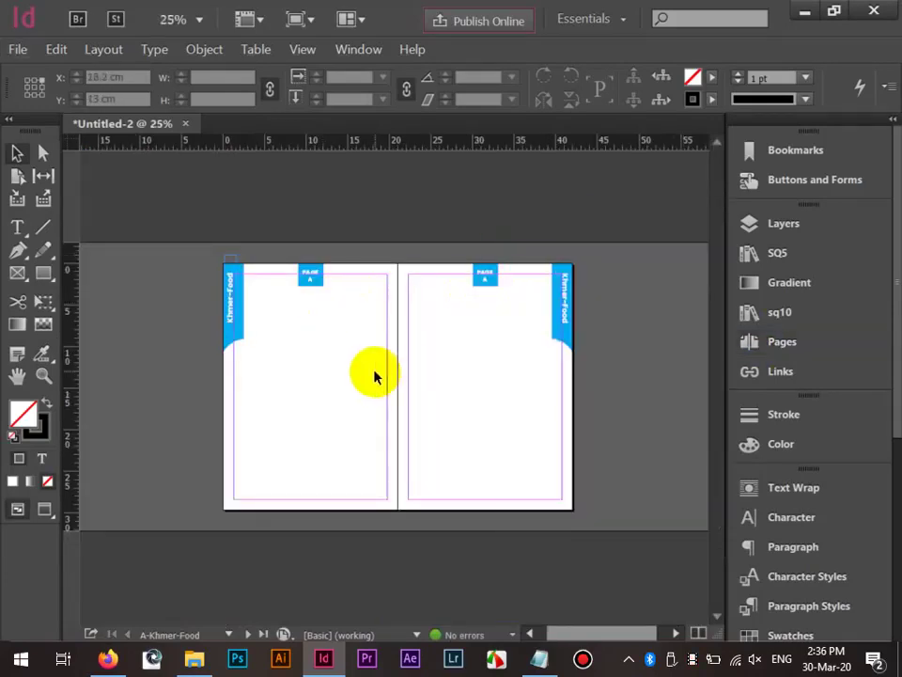
pyautogui.hotkey('ctrl', 'a')
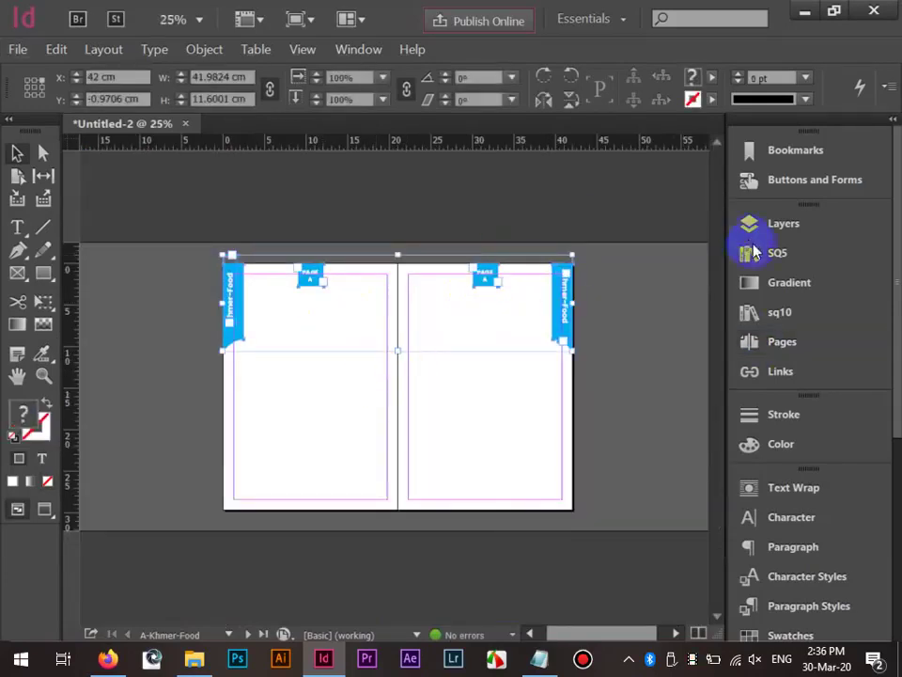
pyautogui.click(777, 342)
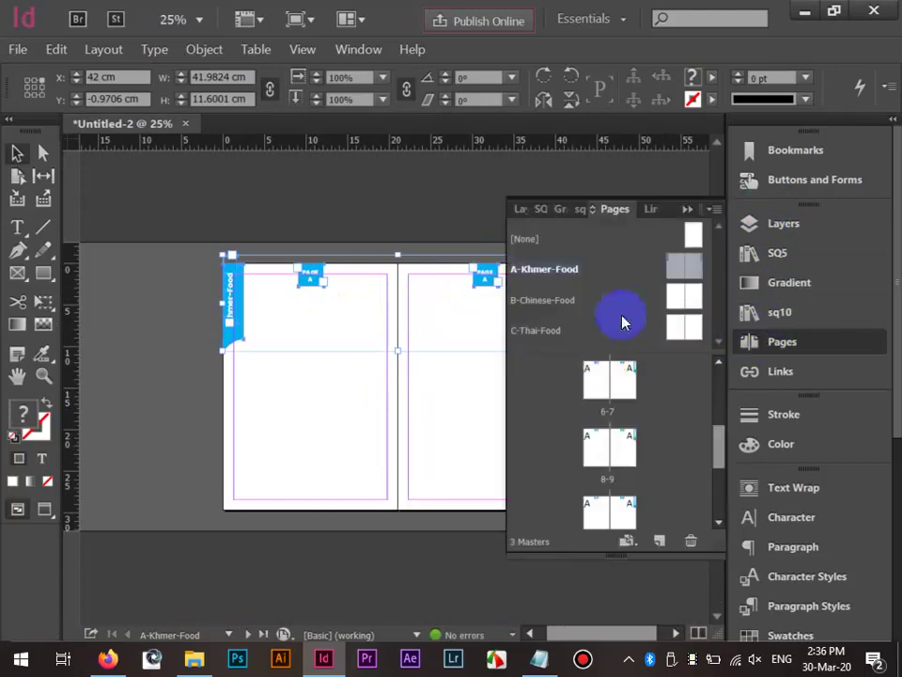
pyautogui.doubleClick(684, 299)
pyautogui.click(393, 352)
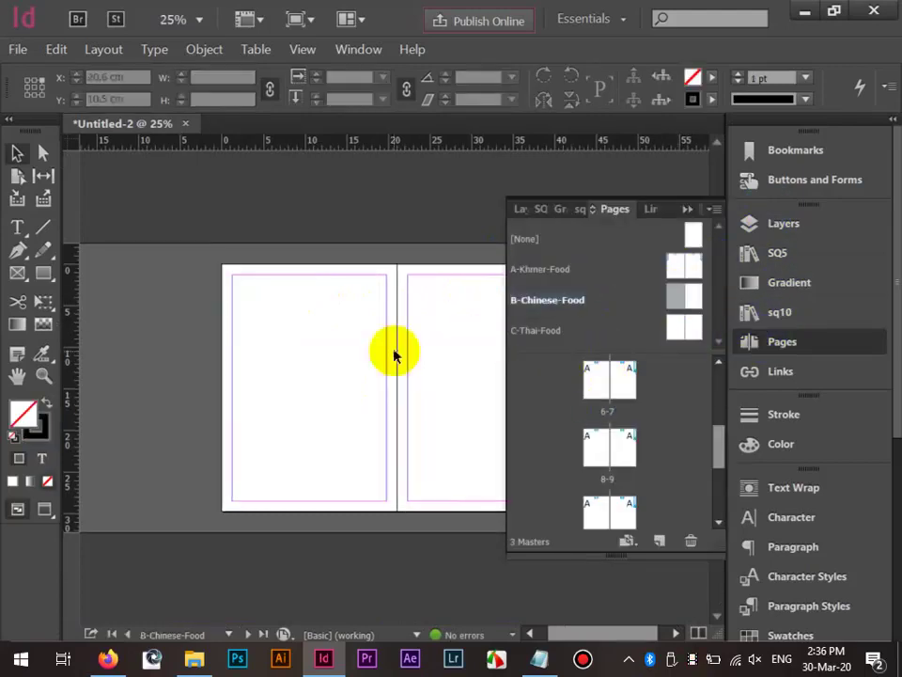
pyautogui.click(58, 51)
pyautogui.click(115, 180)
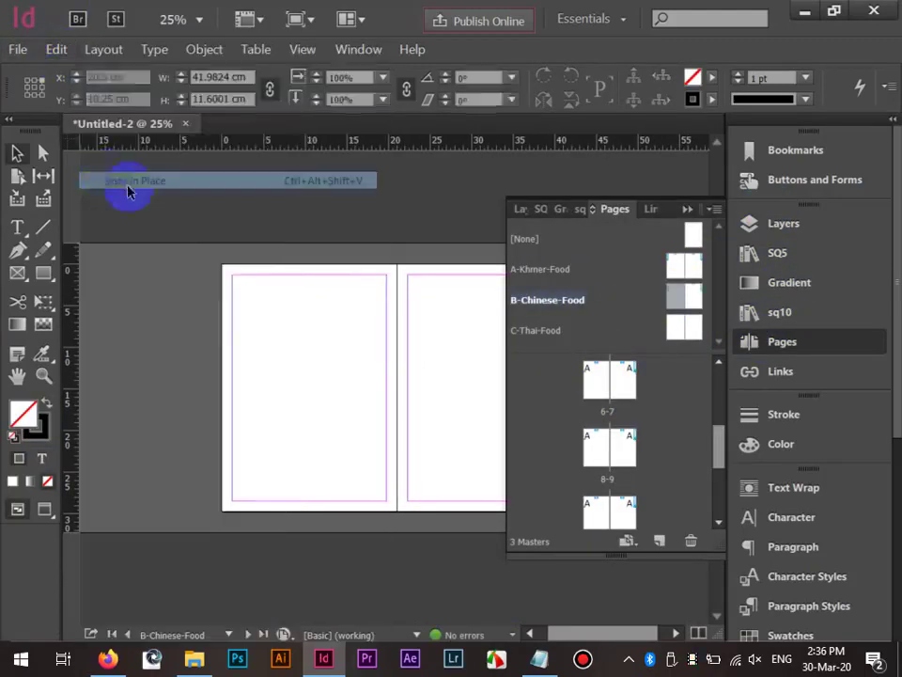
# Replace the word Khmer with Chinese in the left page's vertical label on the B-Chinese-Food master.
pyautogui.scroll(3, 232, 348)
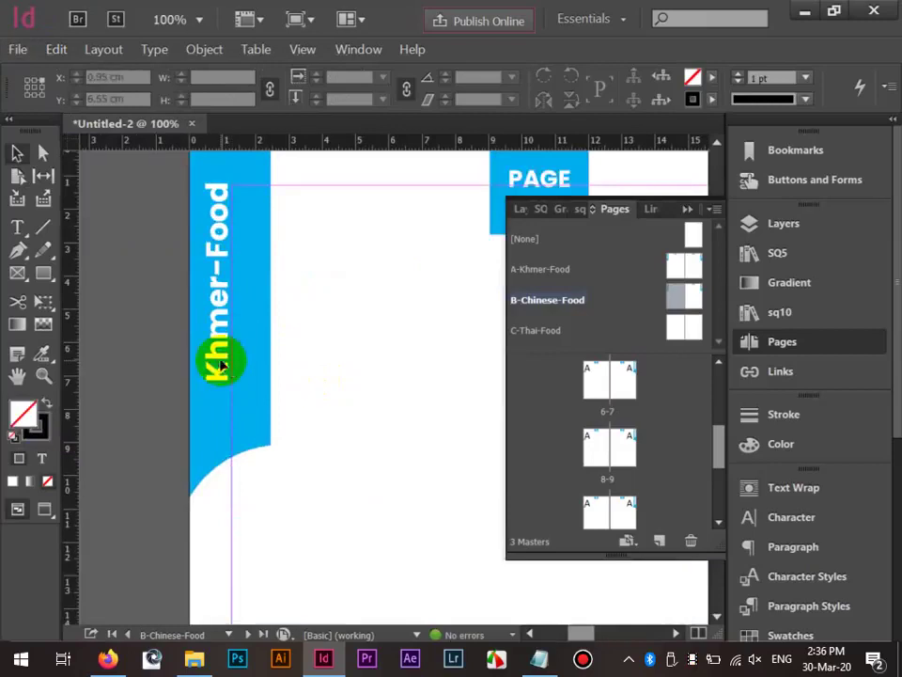
pyautogui.doubleClick(222, 366)
pyautogui.moveTo(218, 282); pyautogui.dragTo(171, 368)
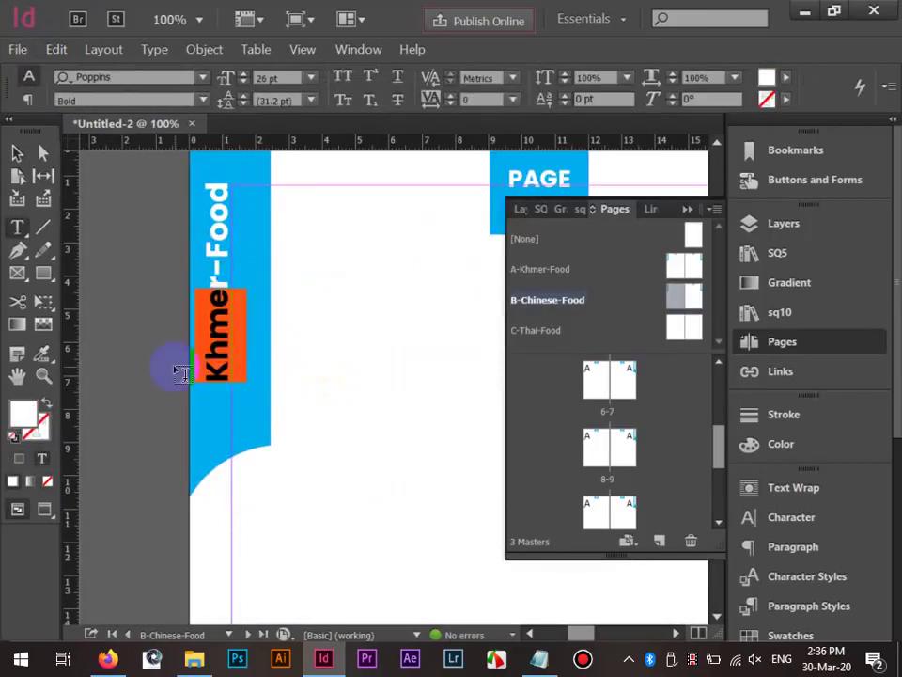
pyautogui.press('BackSpace')
pyautogui.write('Chinese')
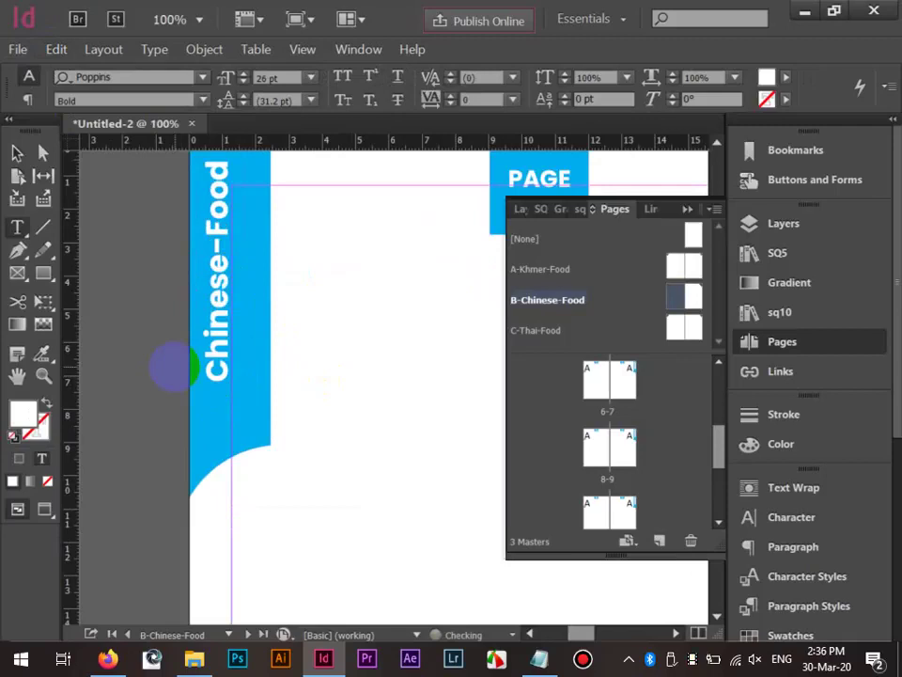
# Move the Chinese-Food label slightly down along its cyan side tab on the left page.
pyautogui.click(19, 161)
pyautogui.moveTo(314, 254); pyautogui.dragTo(306, 308)
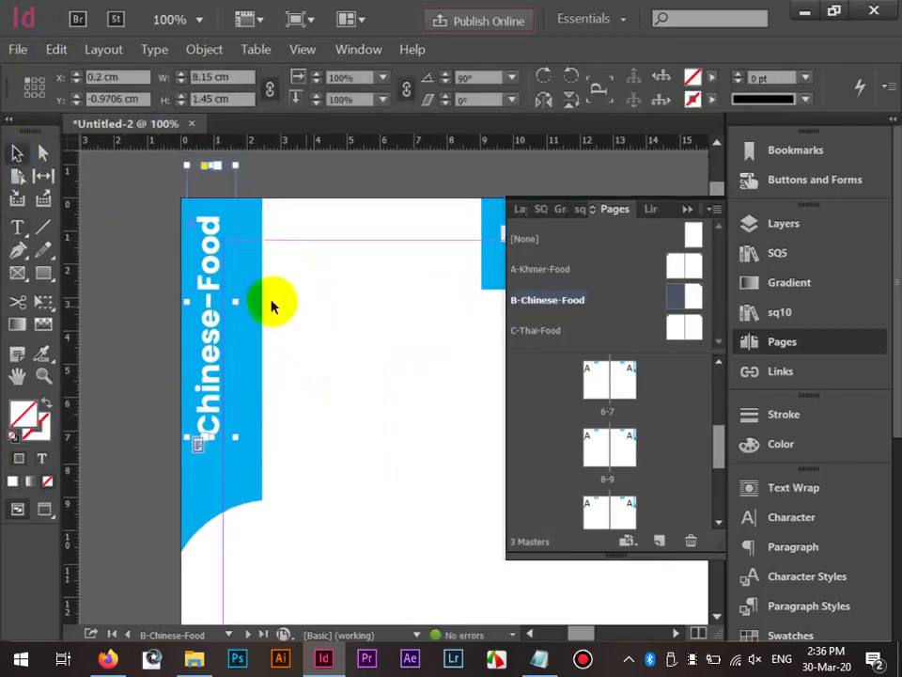
pyautogui.moveTo(213, 293); pyautogui.dragTo(202, 272)
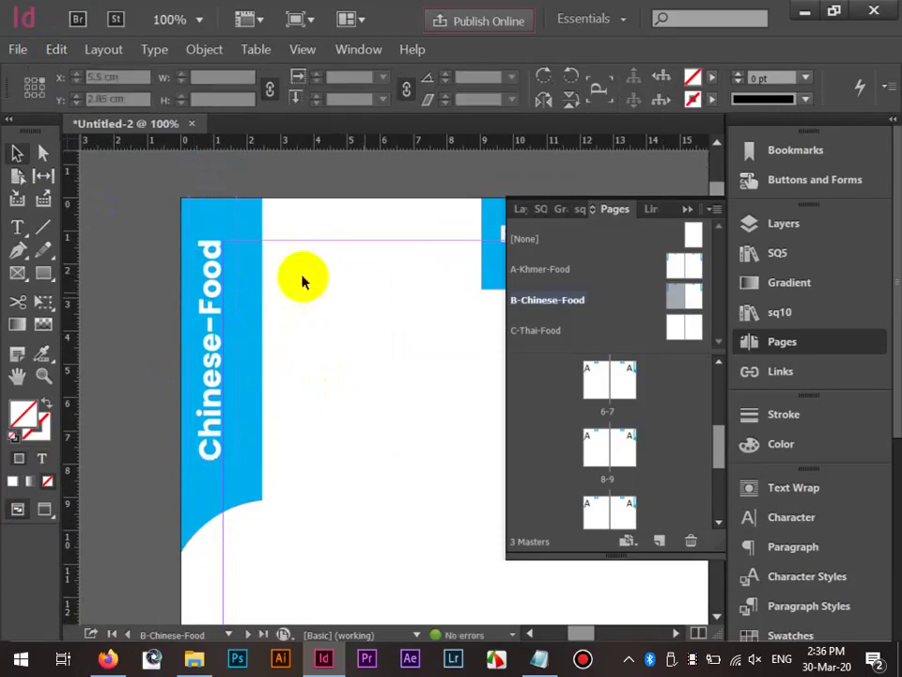
# Fill the side tab behind the Chinese-Food label with the red swatch C=15 M=100 Y=100 K=0.
pyautogui.click(249, 205)
pyautogui.click(717, 78)
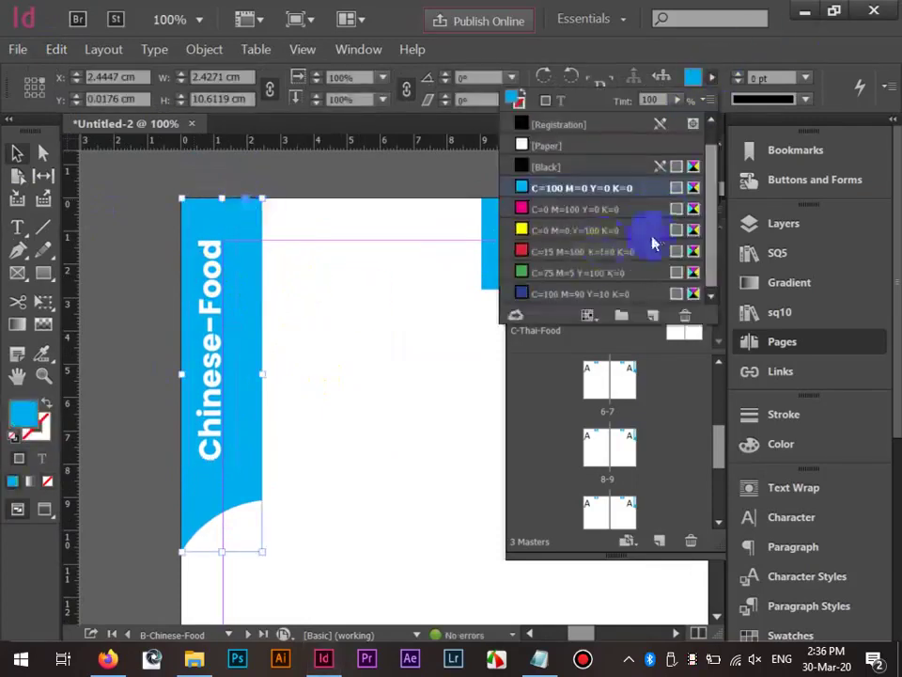
pyautogui.click(586, 252)
pyautogui.click(391, 293)
# Shift the left page's PAGE text frame to X 12.2 cm and fill the rectangle behind it with C=15 M=100 Y=100 K=0.
pyautogui.moveTo(391, 293); pyautogui.dragTo(250, 264)
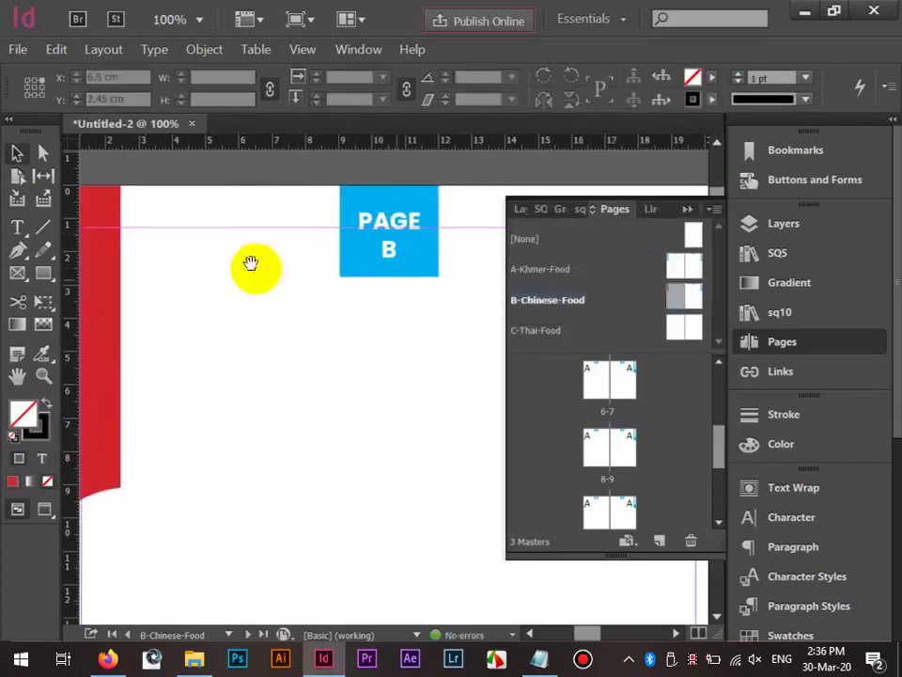
pyautogui.click(345, 256)
pyautogui.click(386, 237)
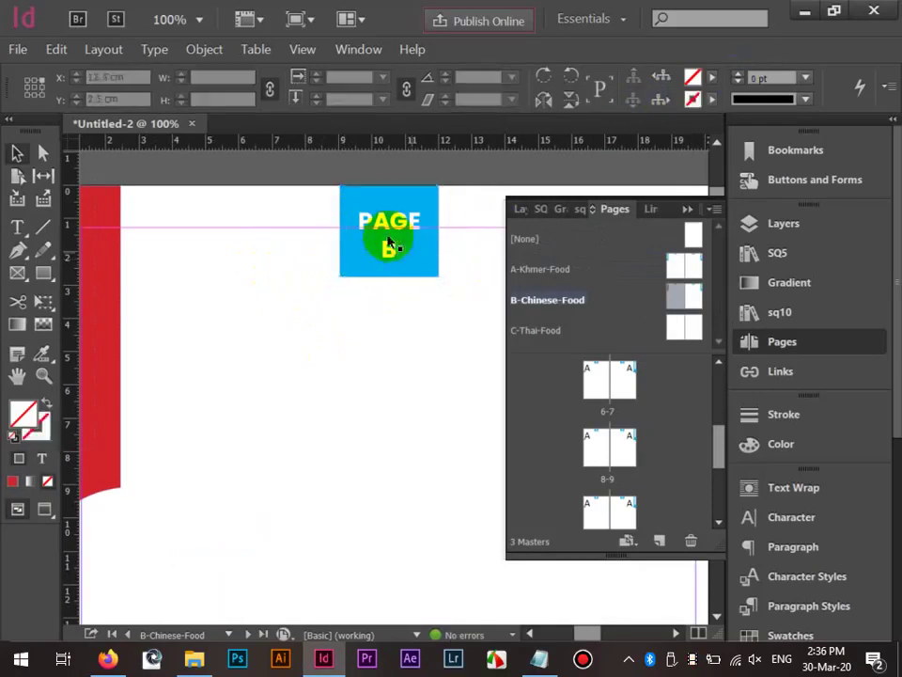
pyautogui.moveTo(392, 224); pyautogui.dragTo(399, 223)
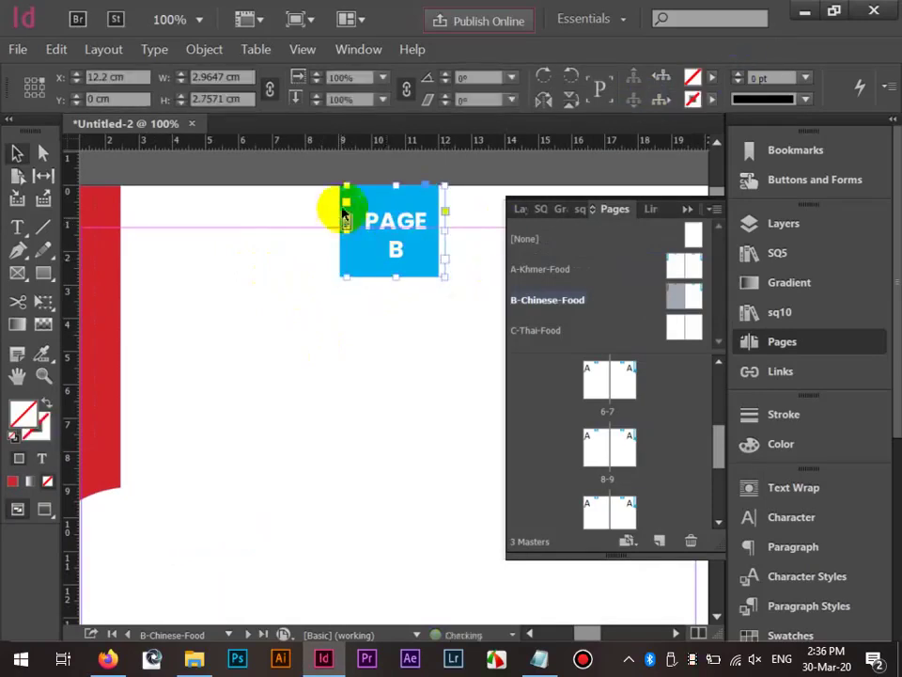
pyautogui.scroll(1, 342, 243)
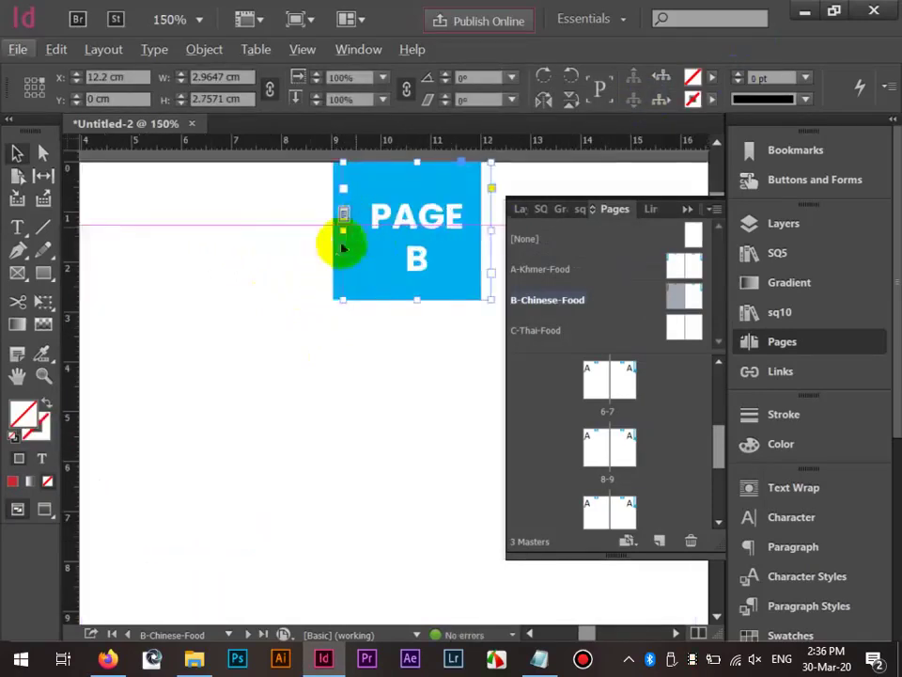
pyautogui.click(711, 77)
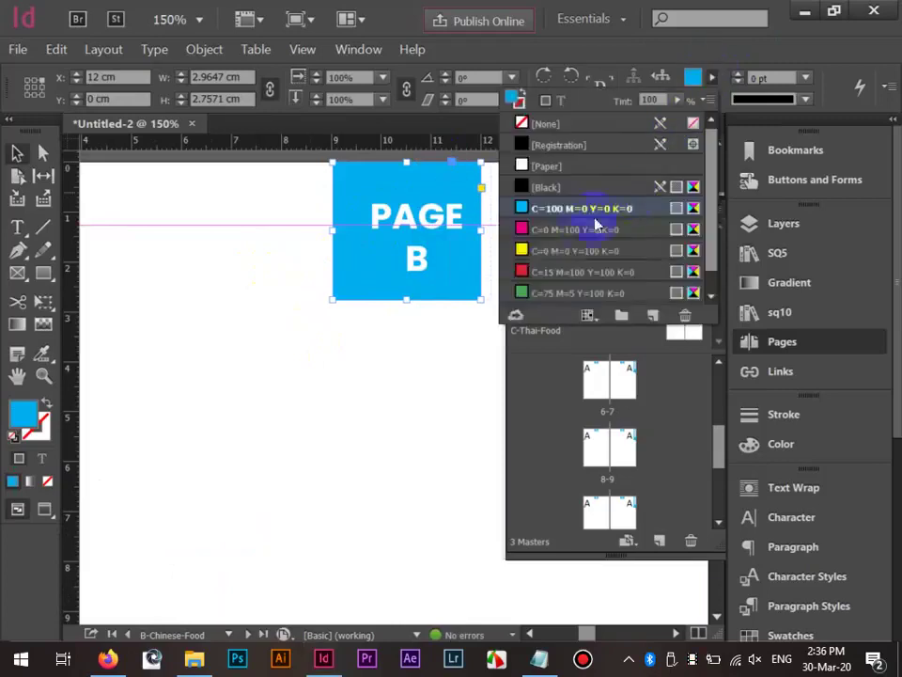
pyautogui.click(556, 272)
pyautogui.click(386, 215)
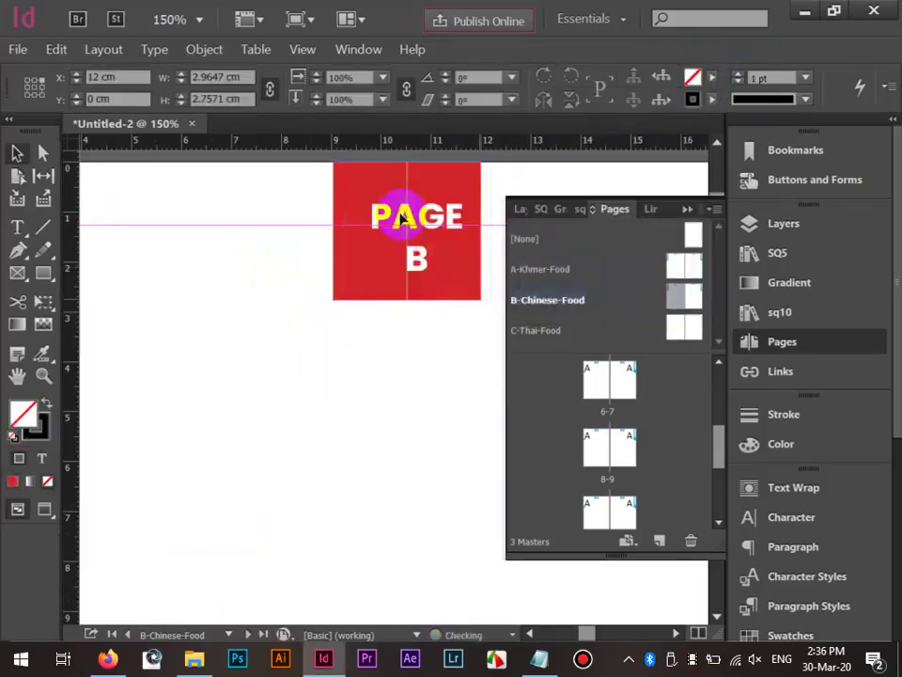
# Fill the rectangle behind the right page's PAGE text on the B-Chinese-Food master with C=15 M=100 Y=100 K=0.
pyautogui.click(372, 346)
pyautogui.scroll(-2, 374, 341)
pyautogui.moveTo(392, 358); pyautogui.dragTo(253, 338)
pyautogui.moveTo(395, 314); pyautogui.dragTo(131, 335)
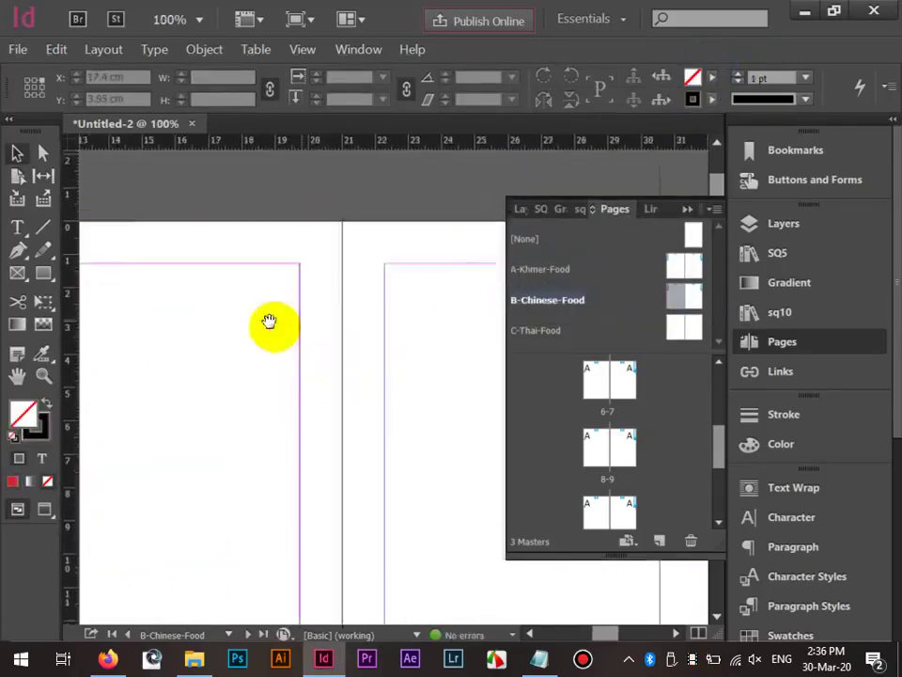
pyautogui.moveTo(456, 282); pyautogui.dragTo(102, 235)
pyautogui.moveTo(316, 212); pyautogui.dragTo(330, 209)
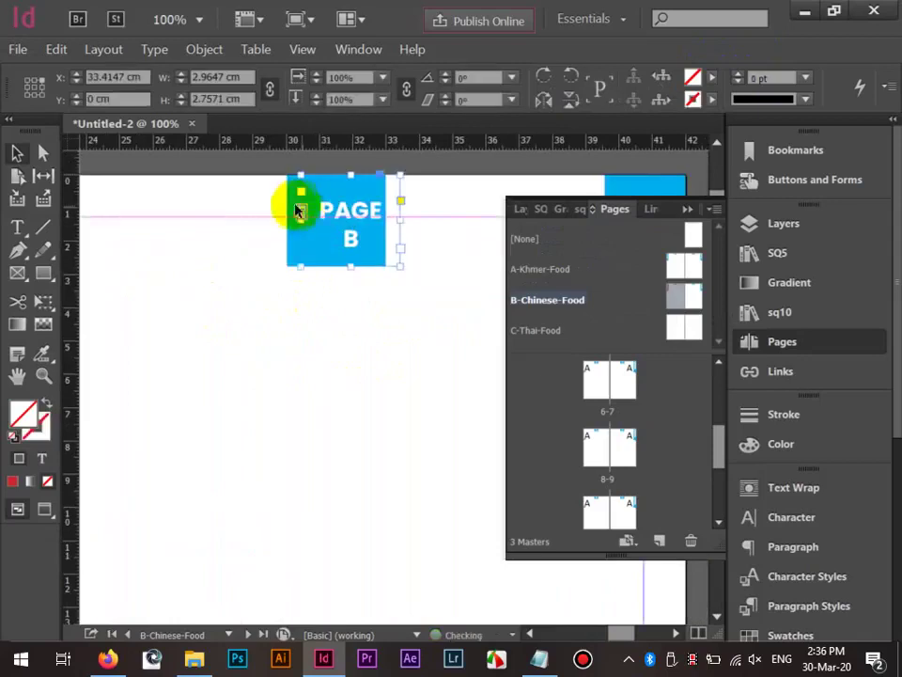
pyautogui.hotkey('ctrl', 'z')
pyautogui.click(389, 171)
pyautogui.click(692, 77)
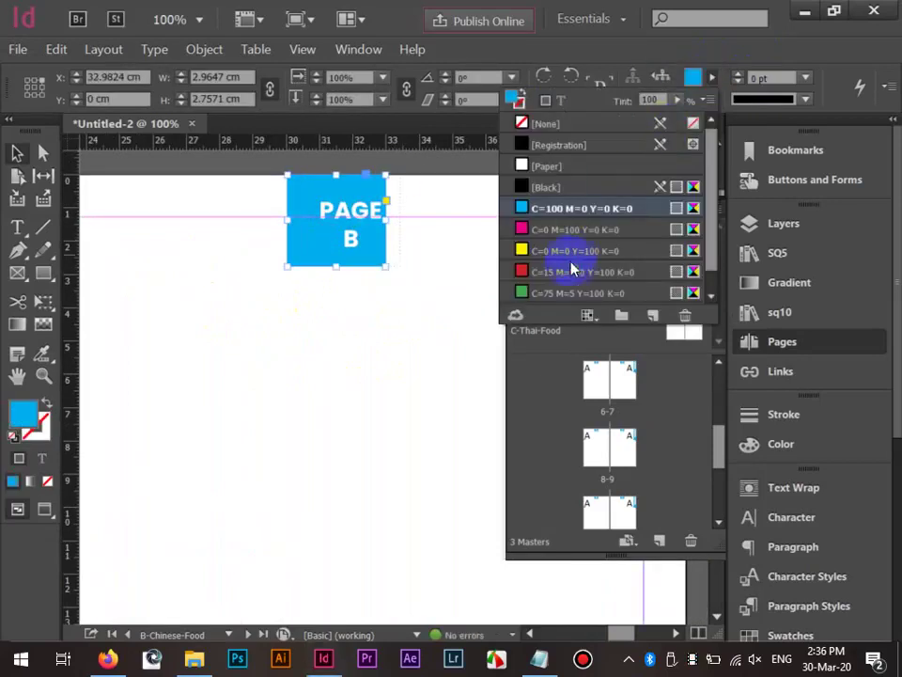
pyautogui.click(571, 271)
# Move the right page's PAGE text frame slightly left so its text is centered on the red rectangle.
pyautogui.click(448, 213)
pyautogui.moveTo(348, 206); pyautogui.dragTo(335, 204)
pyautogui.click(439, 276)
# Fill the right page's cyan side tab behind the vertical label with the red swatch C=15 M=100 Y=100 K=0.
pyautogui.moveTo(502, 315); pyautogui.dragTo(241, 313)
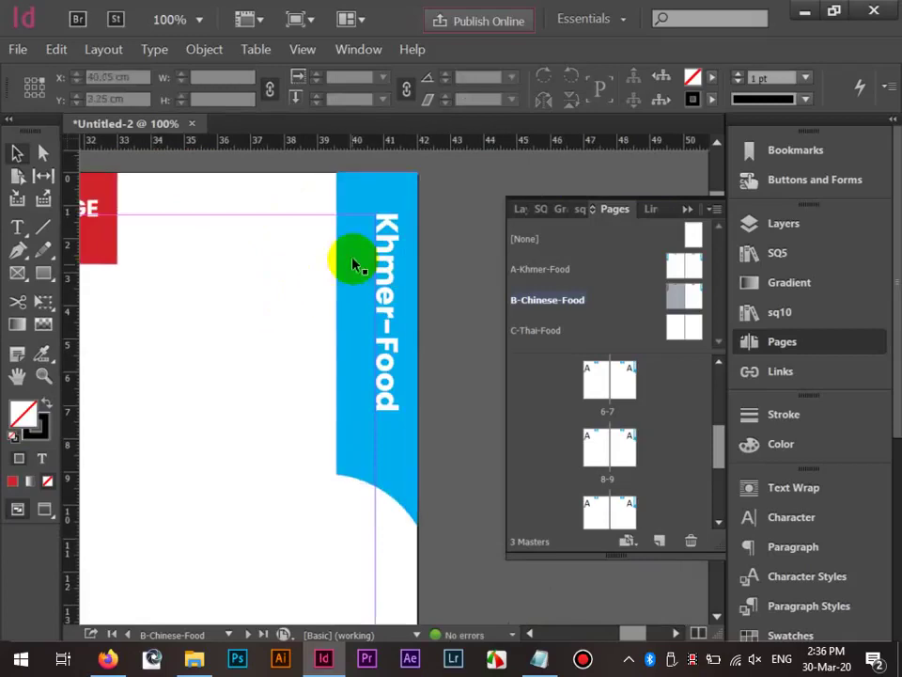
pyautogui.click(353, 264)
pyautogui.click(714, 82)
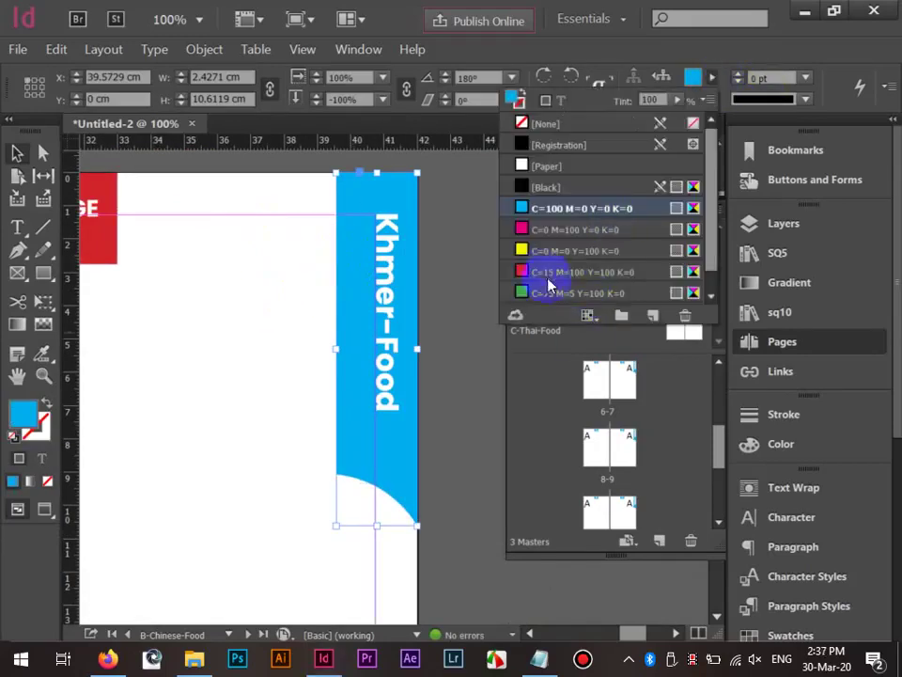
pyautogui.click(548, 272)
# Replace the word Khmer with Chinese in the right page's vertical label so it reads Chinese-Food.
pyautogui.click(382, 231)
pyautogui.doubleClick(369, 349)
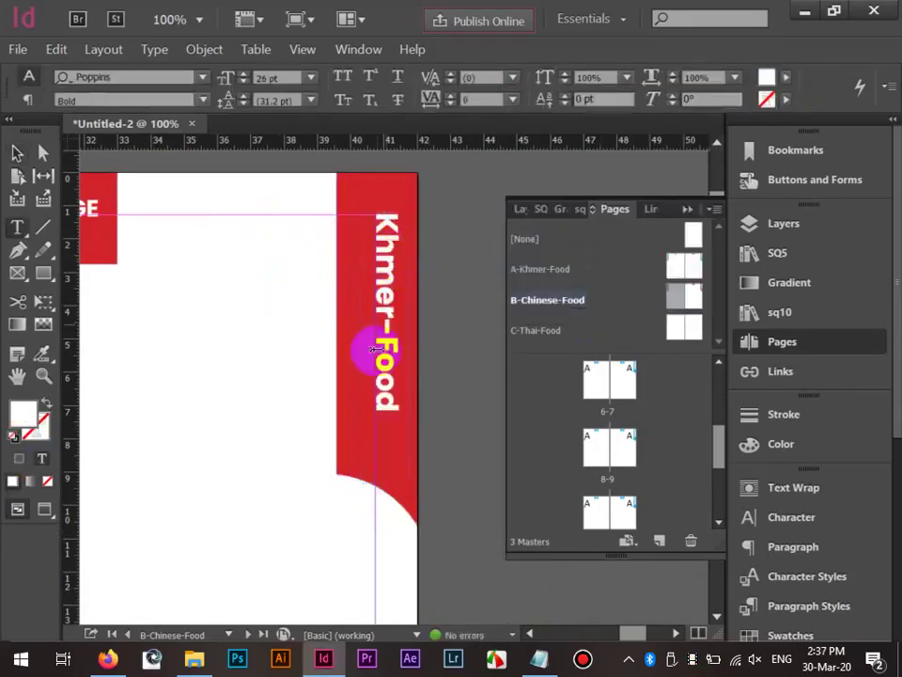
pyautogui.moveTo(383, 319); pyautogui.dragTo(403, 100)
pyautogui.write('Chinese')
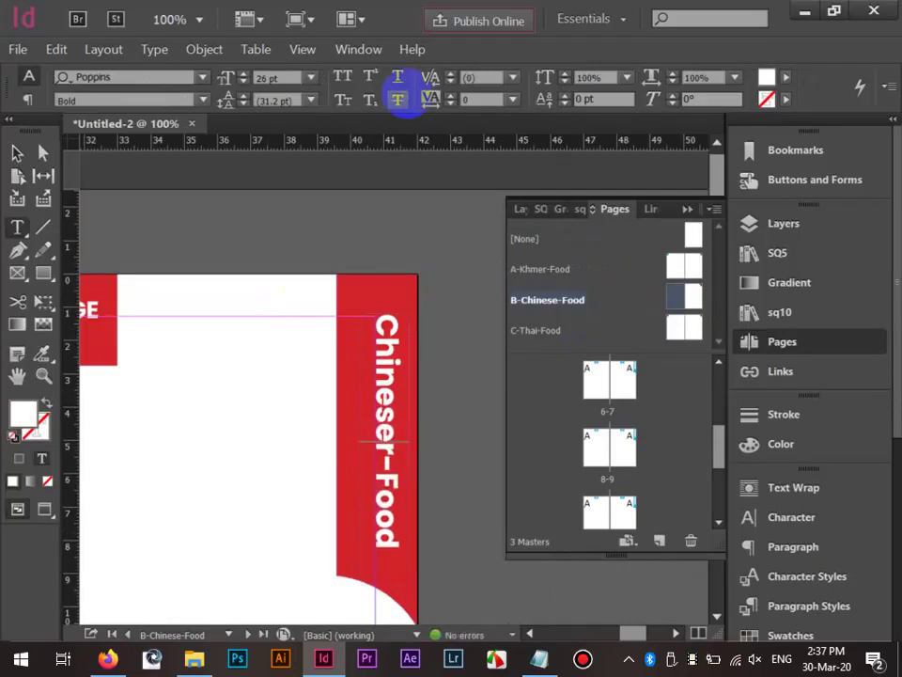
pyautogui.press('Delete')
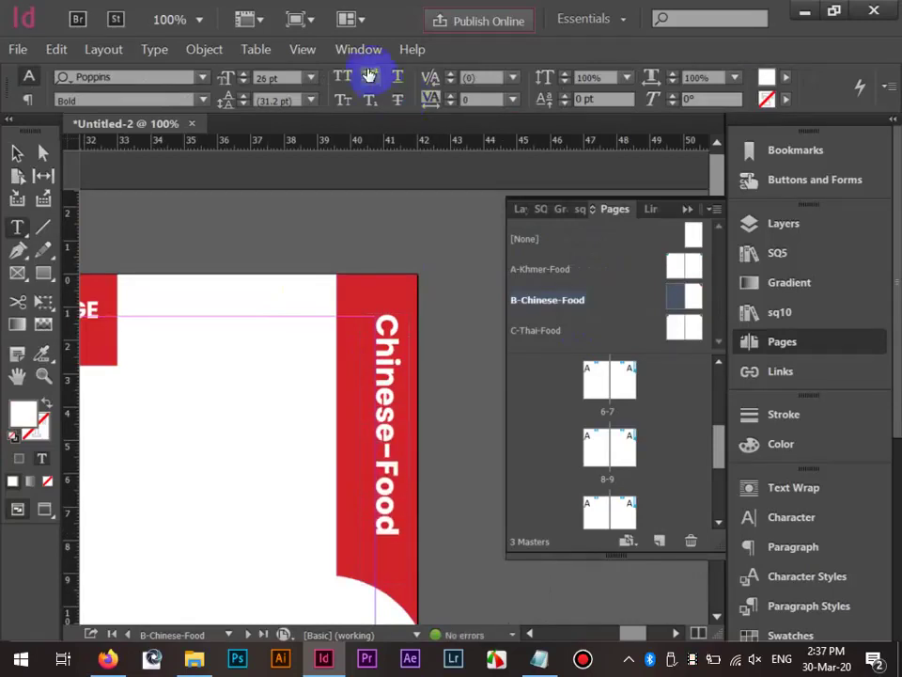
pyautogui.click(23, 153)
pyautogui.click(249, 222)
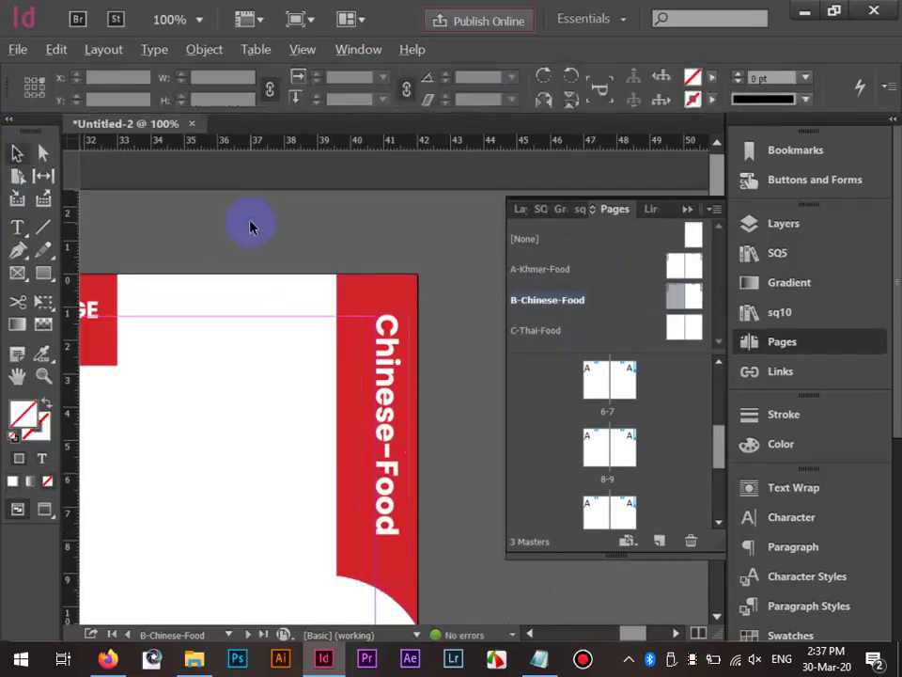
# Copy all objects from the B-Chinese-Food master spread and paste them in place on the C-Thai-Food master.
pyautogui.scroll(-3, 249, 222)
pyautogui.scroll(1, 363, 360)
pyautogui.moveTo(358, 349); pyautogui.dragTo(335, 301)
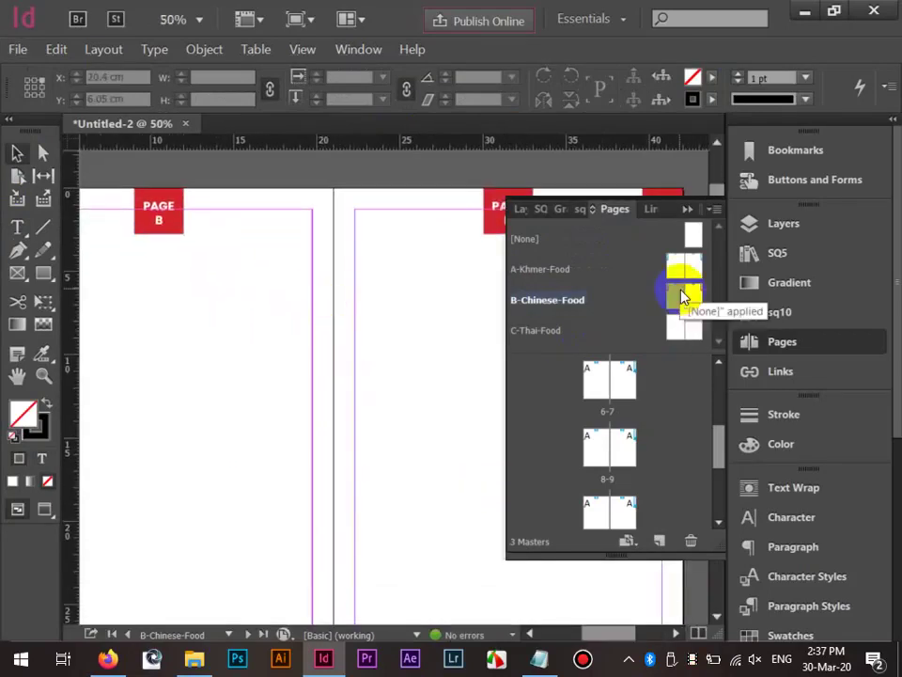
pyautogui.hotkey('ctrl', 'a')
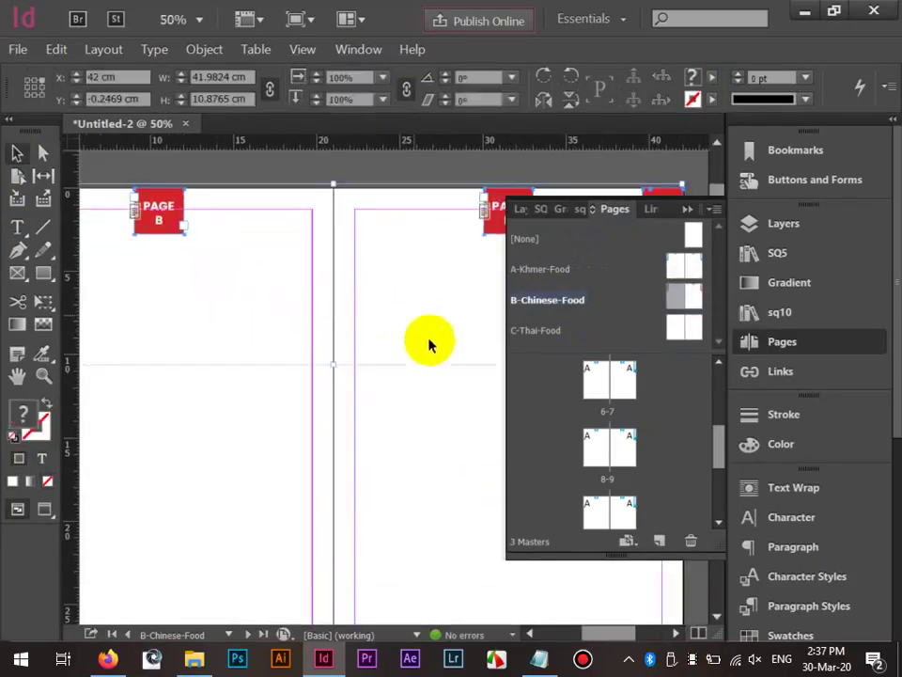
pyautogui.doubleClick(542, 332)
pyautogui.click(750, 344)
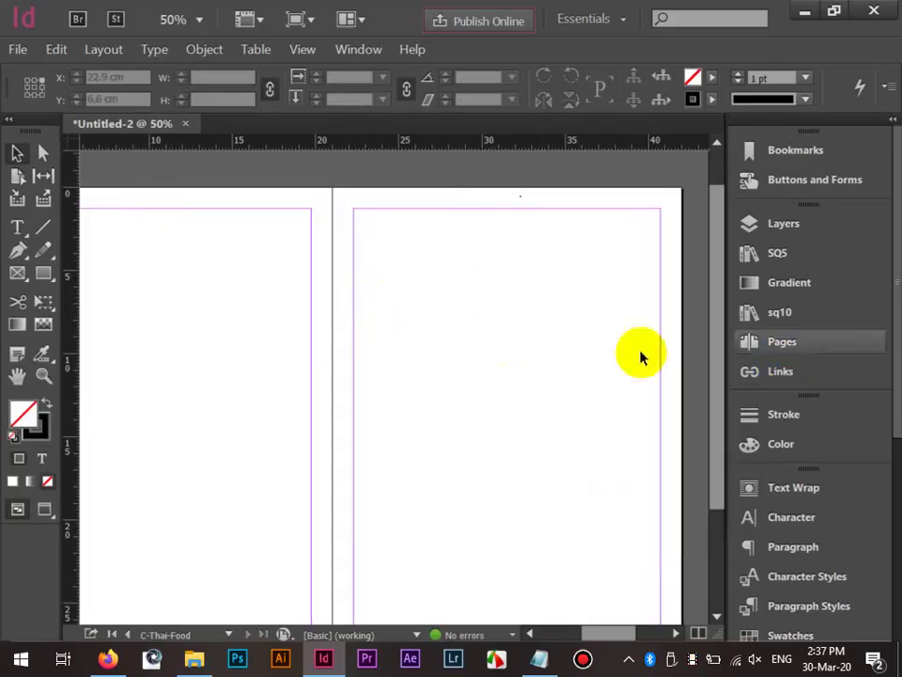
pyautogui.hotkey('ctrl', '0')
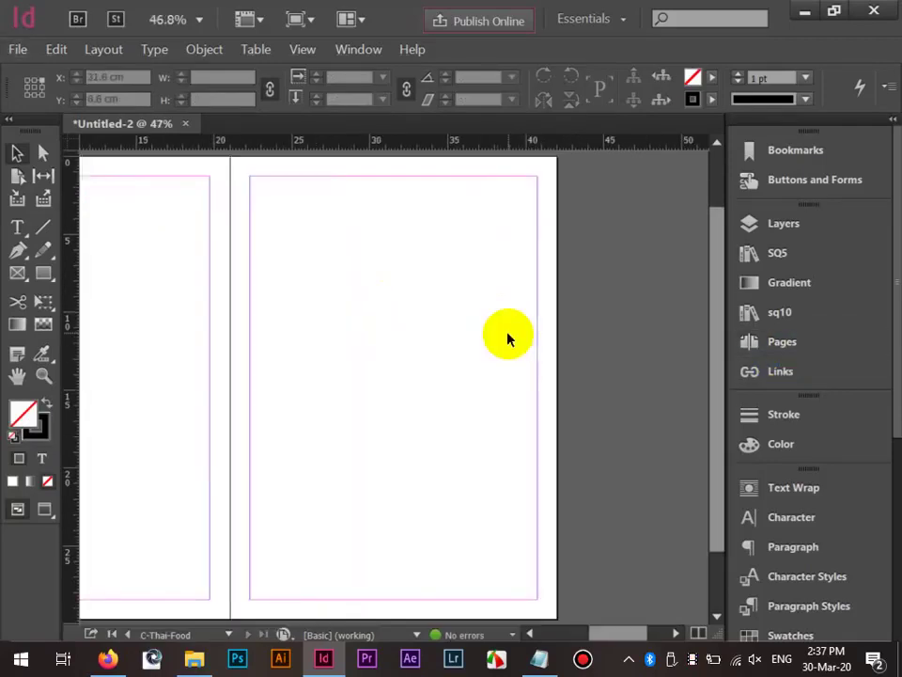
pyautogui.click(62, 47)
pyautogui.click(121, 181)
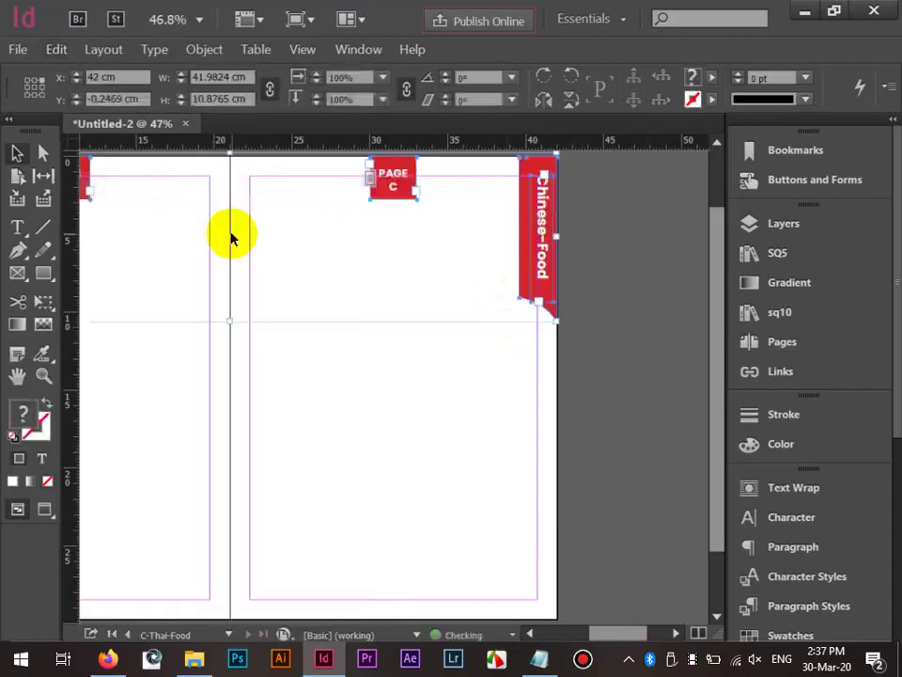
pyautogui.click(231, 238)
# Try C=100 M=90 Y=10 K=0 on the C-Thai-Food left page's side tab, but settle on green C=75 M=5 Y=100 K=0.
pyautogui.moveTo(177, 222); pyautogui.dragTo(347, 236)
pyautogui.moveTo(116, 287); pyautogui.dragTo(198, 286)
pyautogui.scroll(2, 216, 204)
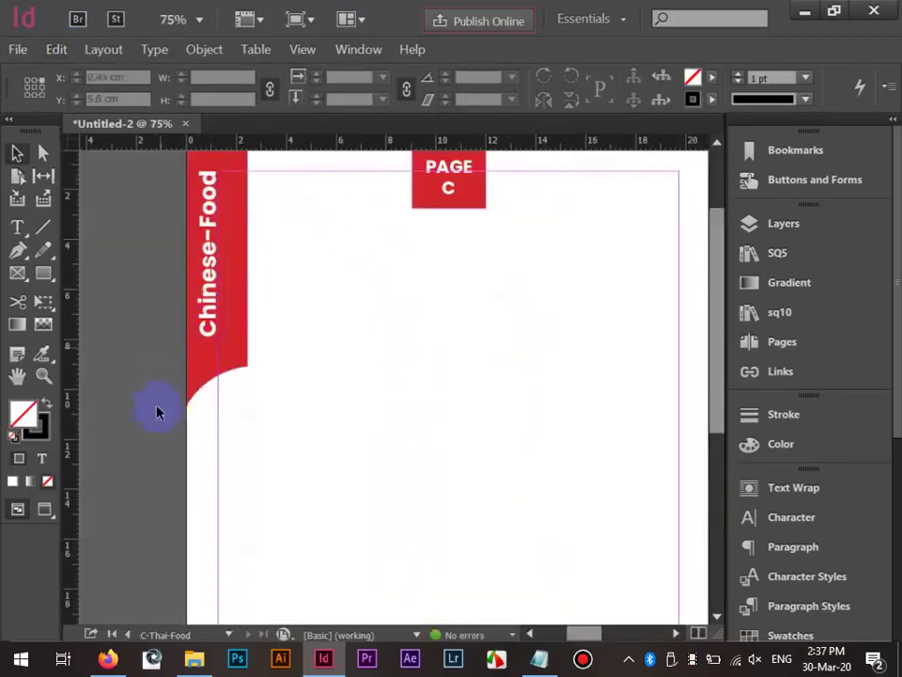
pyautogui.click(188, 393)
pyautogui.click(710, 79)
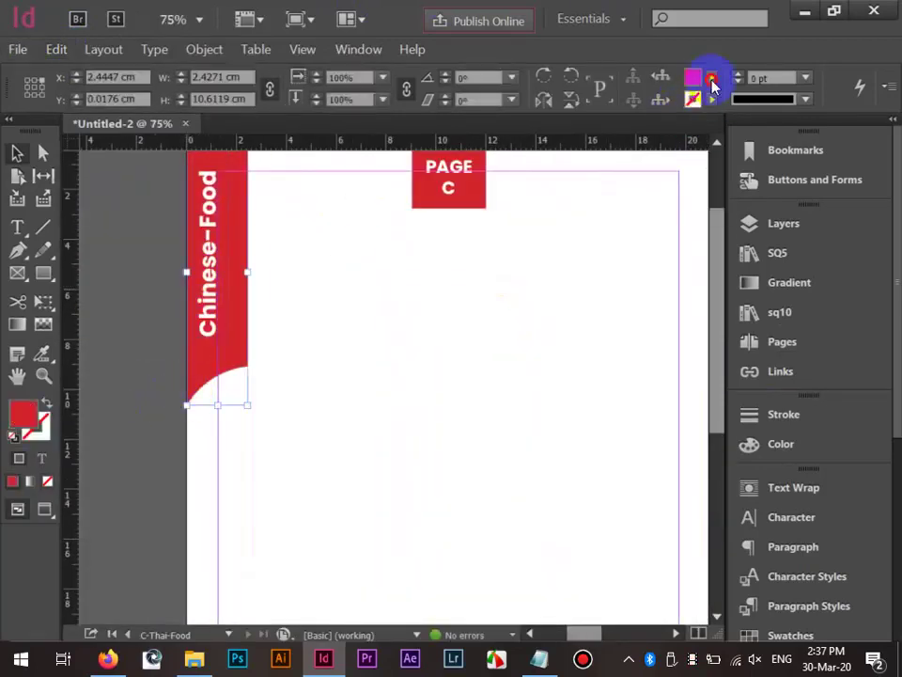
pyautogui.moveTo(713, 186); pyautogui.dragTo(714, 235)
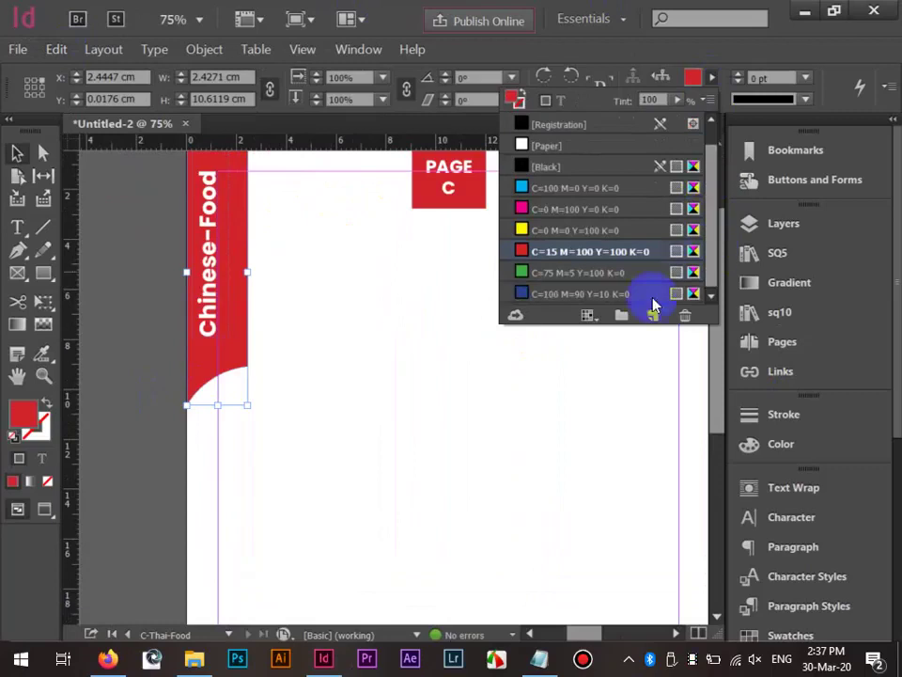
pyautogui.click(622, 294)
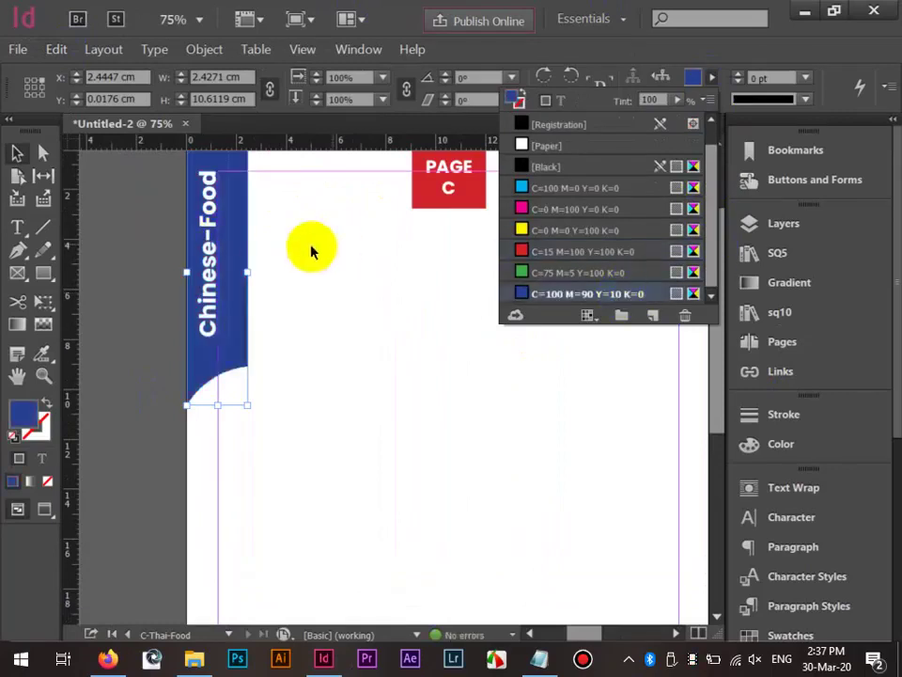
pyautogui.click(543, 273)
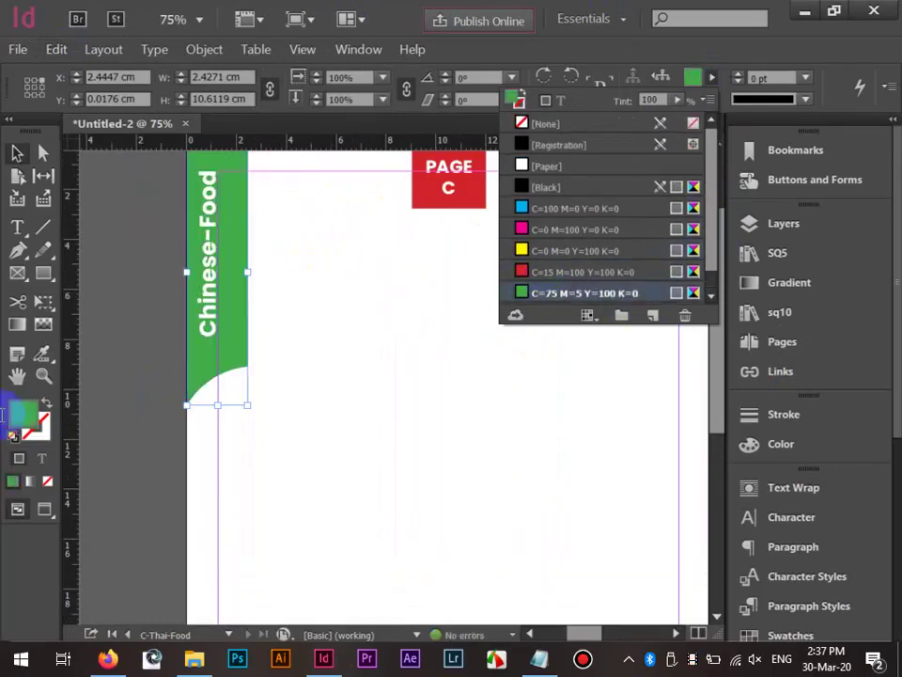
# Change the left side tab's fill to a darker green using the Color Picker.
pyautogui.doubleClick(39, 408)
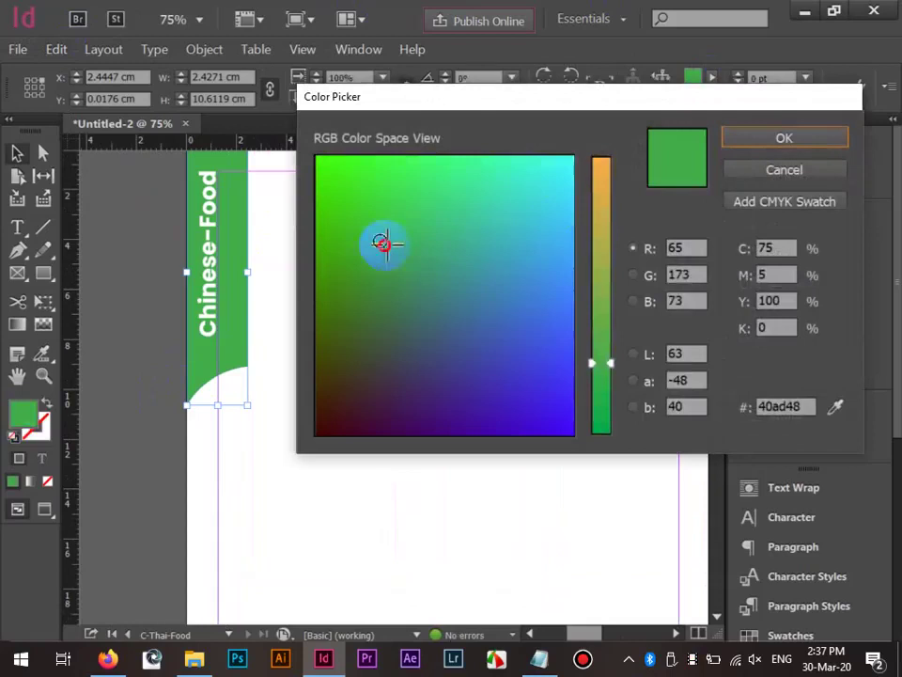
pyautogui.moveTo(383, 243)
pyautogui.mouseDown()
pyautogui.moveTo(382, 310)
pyautogui.moveTo(369, 299)
pyautogui.mouseUp()
pyautogui.click(750, 137)
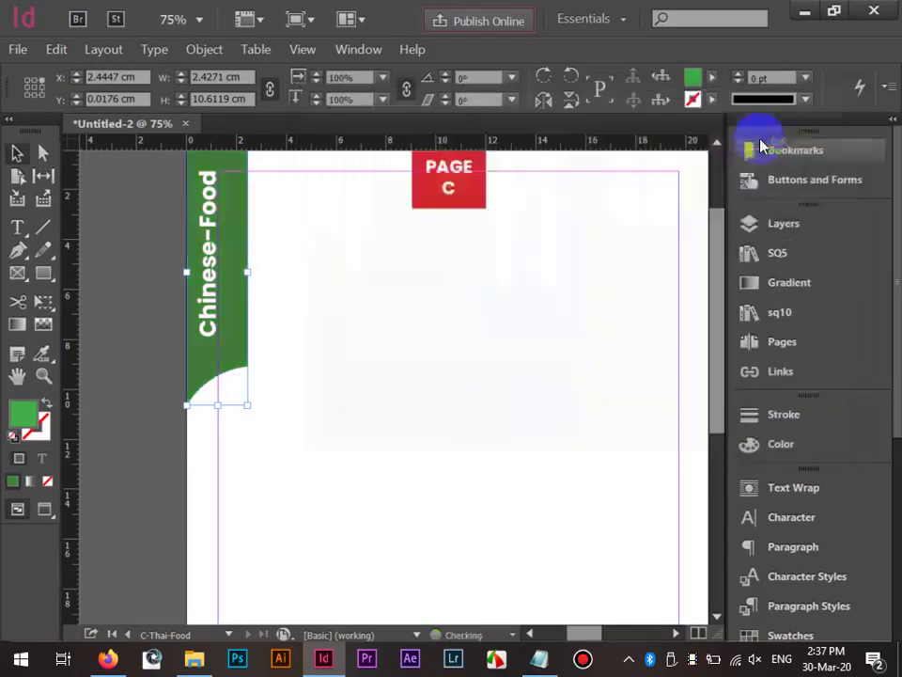
pyautogui.click(368, 298)
# Replace the word Chinese with Thai in the left page's vertical label so it reads Thai-Food.
pyautogui.moveTo(354, 346); pyautogui.dragTo(336, 415)
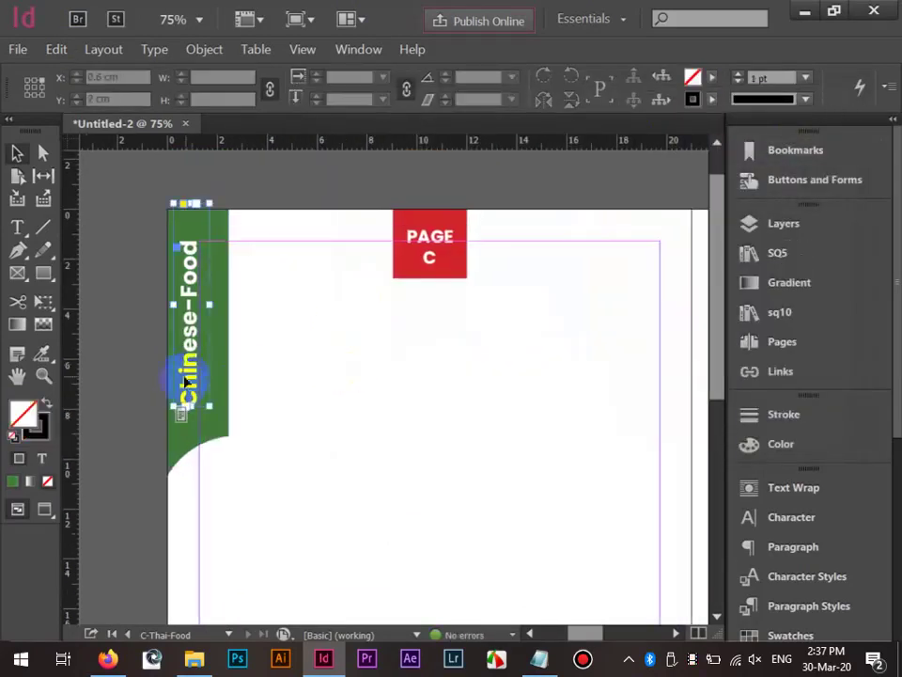
pyautogui.click(187, 380)
pyautogui.doubleClick(191, 318)
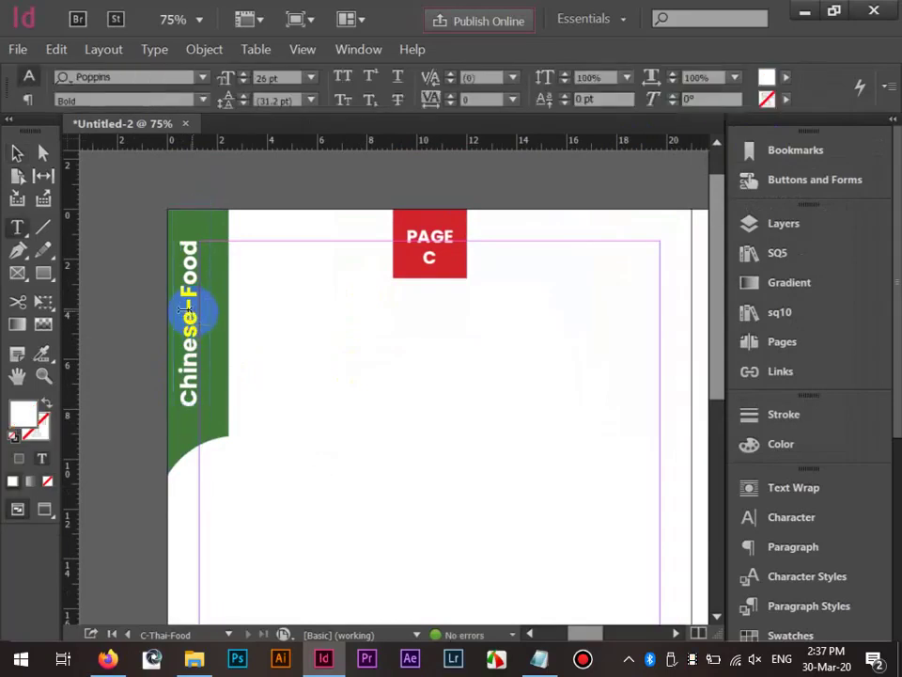
pyautogui.moveTo(187, 308); pyautogui.dragTo(187, 437)
pyautogui.press('BackSpace')
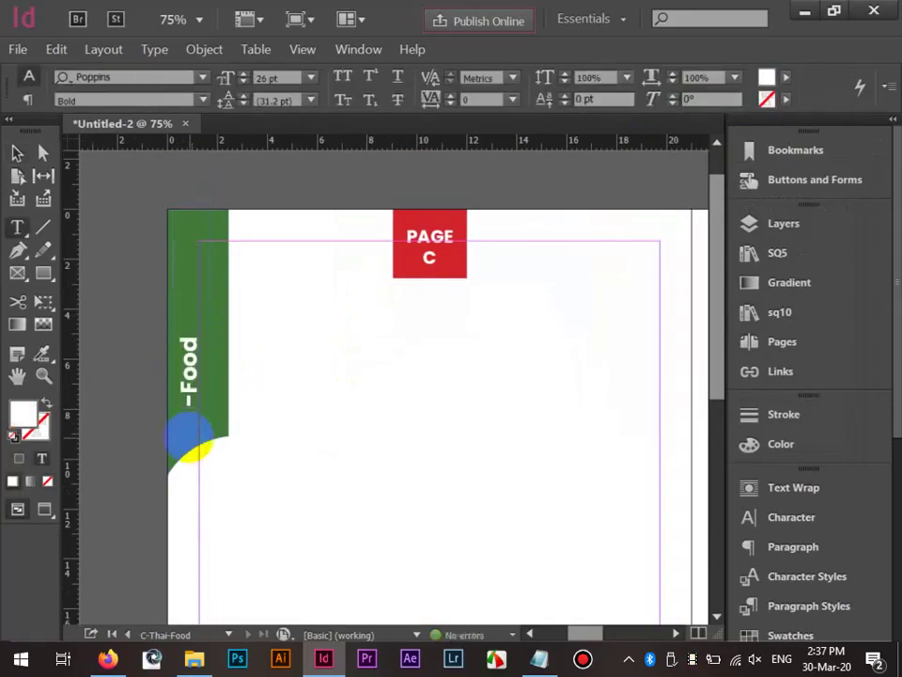
pyautogui.click(16, 153)
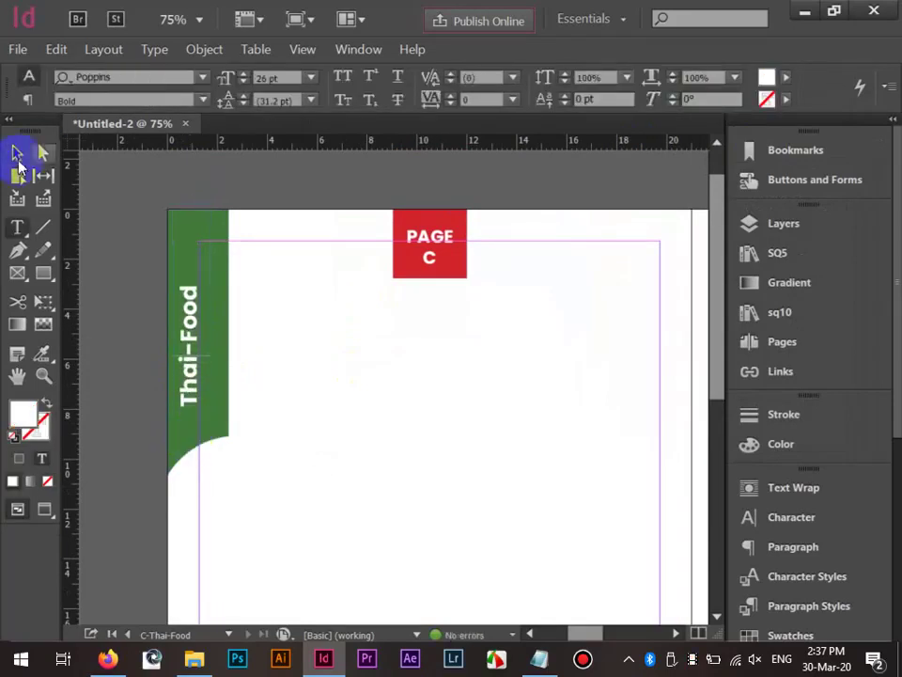
# Move the Thai-Food label up along the green side tab so its upper end meets the page's top margin.
pyautogui.scroll(2, 187, 294)
pyautogui.moveTo(192, 282); pyautogui.dragTo(210, 204)
pyautogui.click(372, 275)
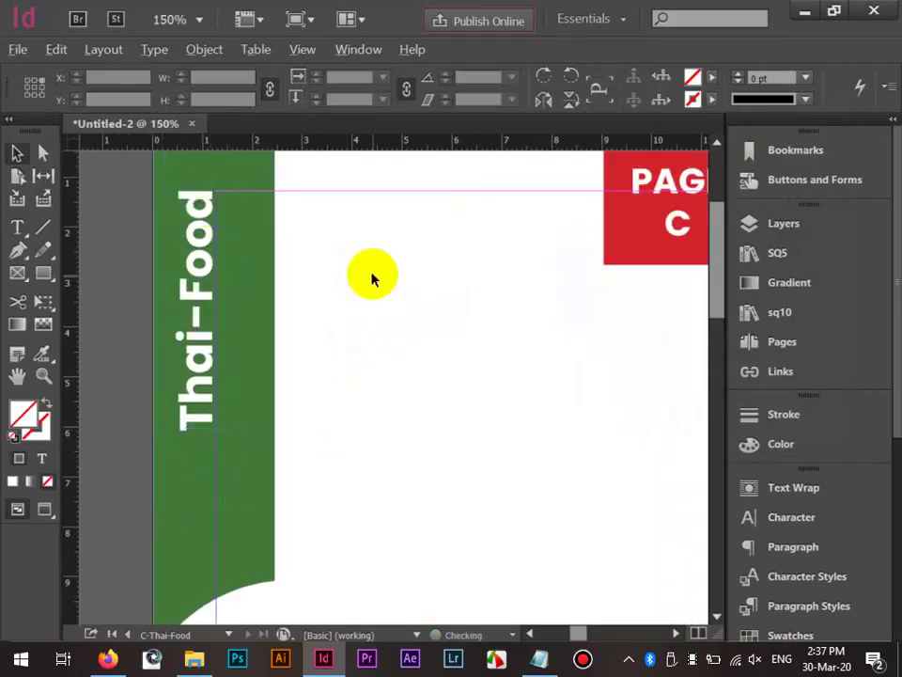
# Shift the left page's PAGE text frame on the C-Thai-Food master slightly to the right.
pyautogui.scroll(-1, 373, 276)
pyautogui.moveTo(340, 354); pyautogui.dragTo(173, 431)
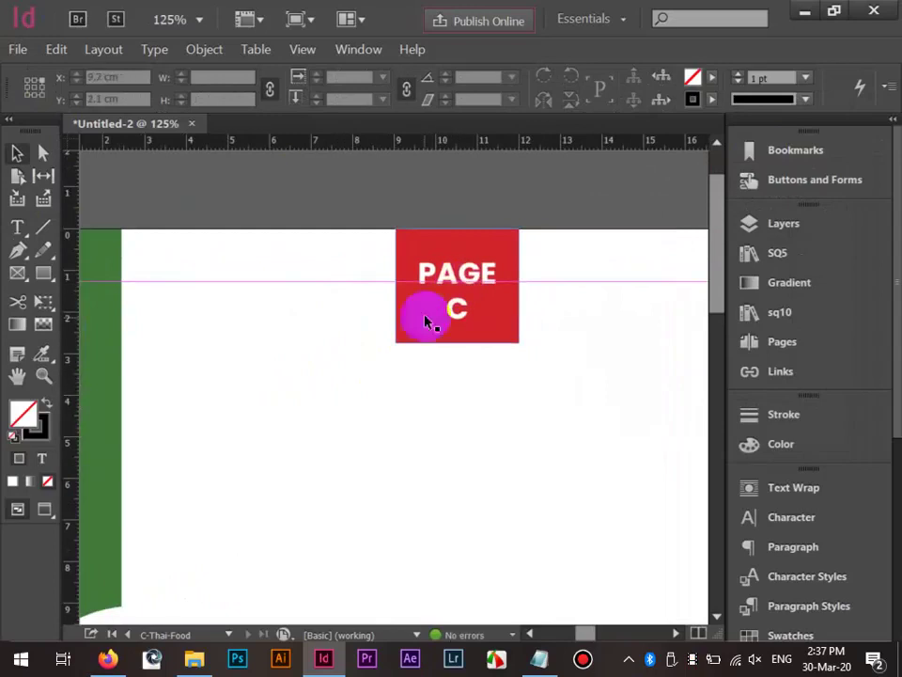
pyautogui.moveTo(458, 287); pyautogui.dragTo(467, 289)
# Try adding a new CMYK swatch C=0 M=30 Y=100 K=17 with the left side tab selected, and undo the tab's fill change.
pyautogui.click(398, 284)
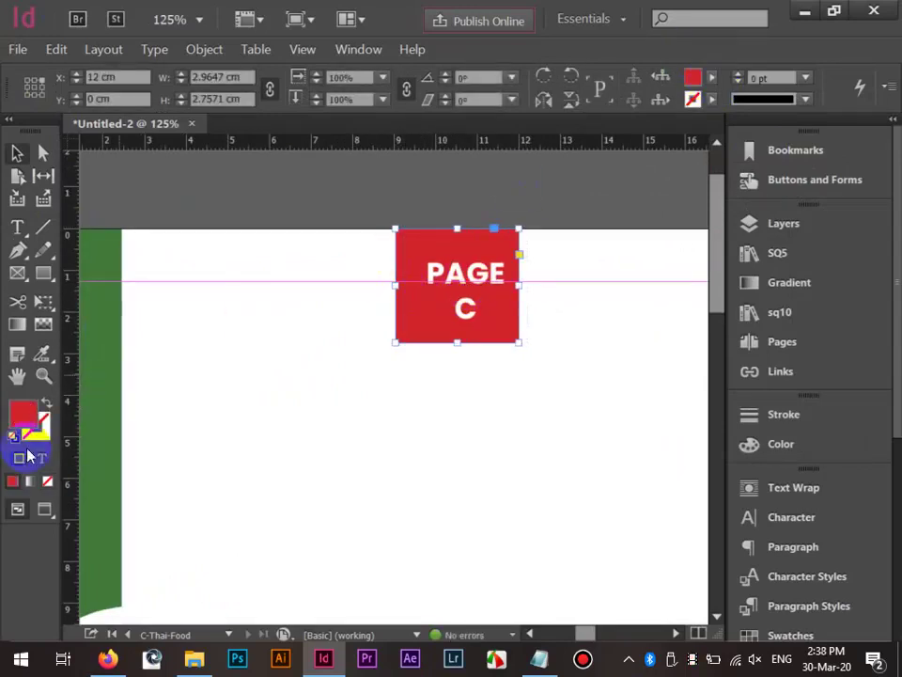
pyautogui.click(102, 483)
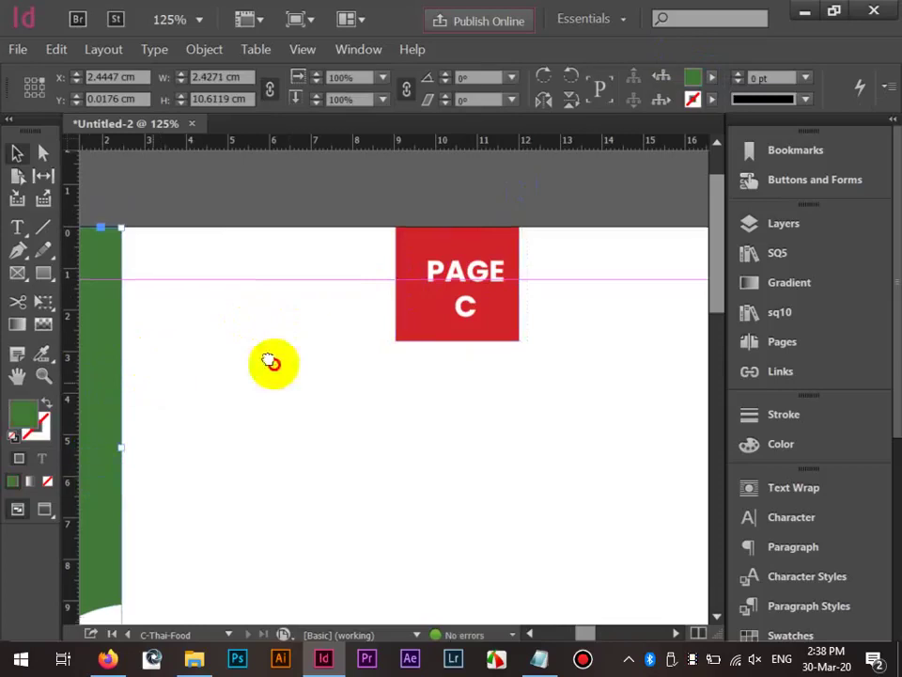
pyautogui.moveTo(272, 363); pyautogui.dragTo(395, 344)
pyautogui.click(712, 77)
pyautogui.click(721, 106)
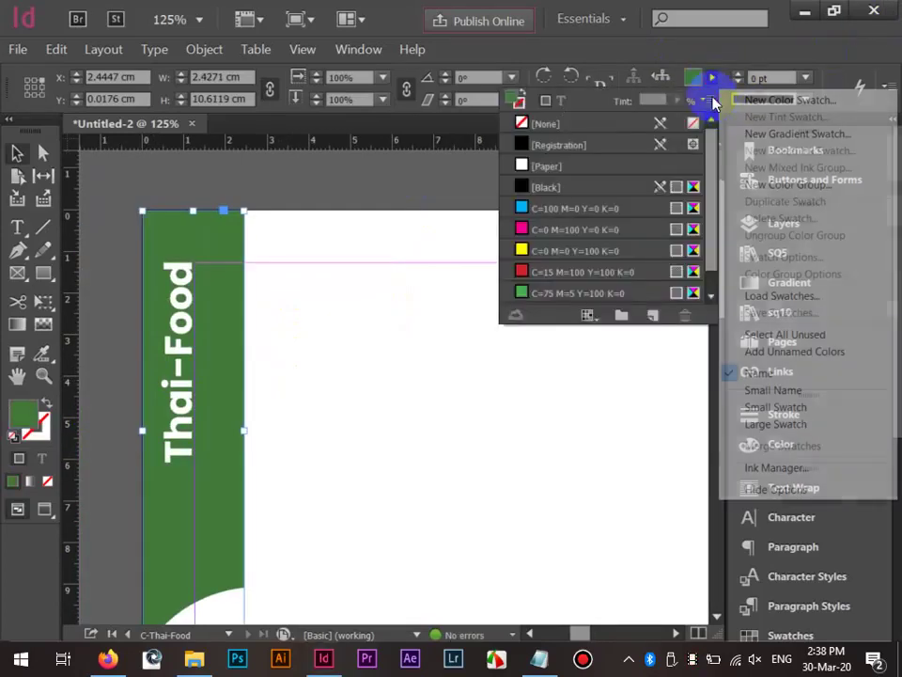
pyautogui.click(544, 185)
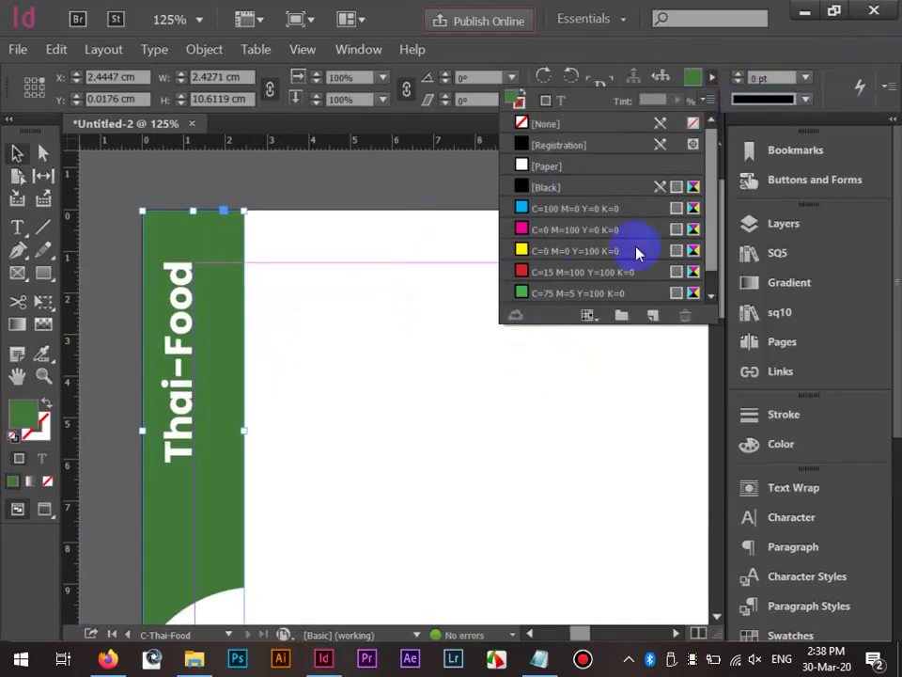
pyautogui.write('0')
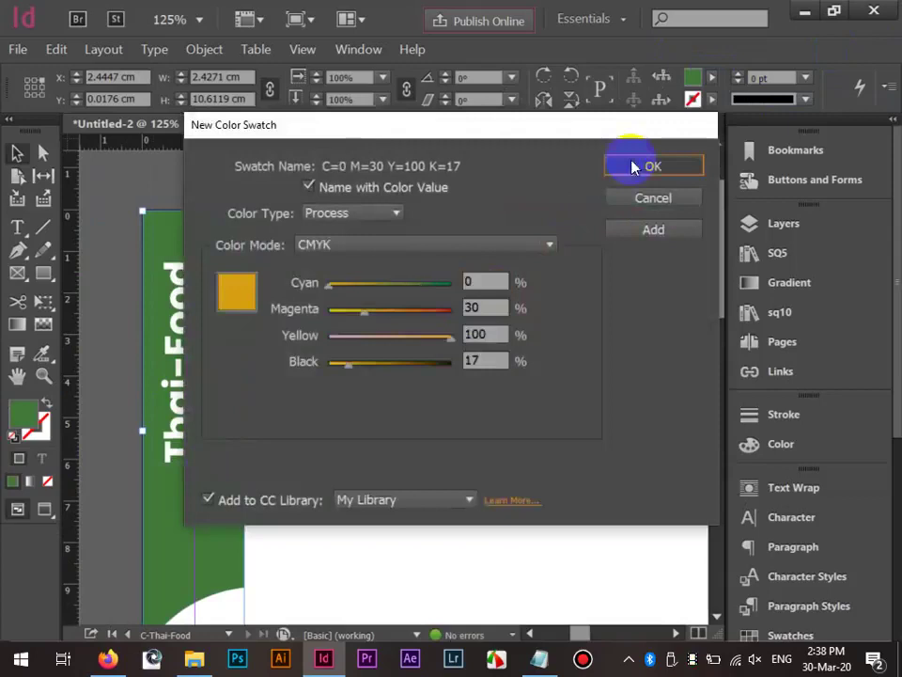
pyautogui.click(635, 166)
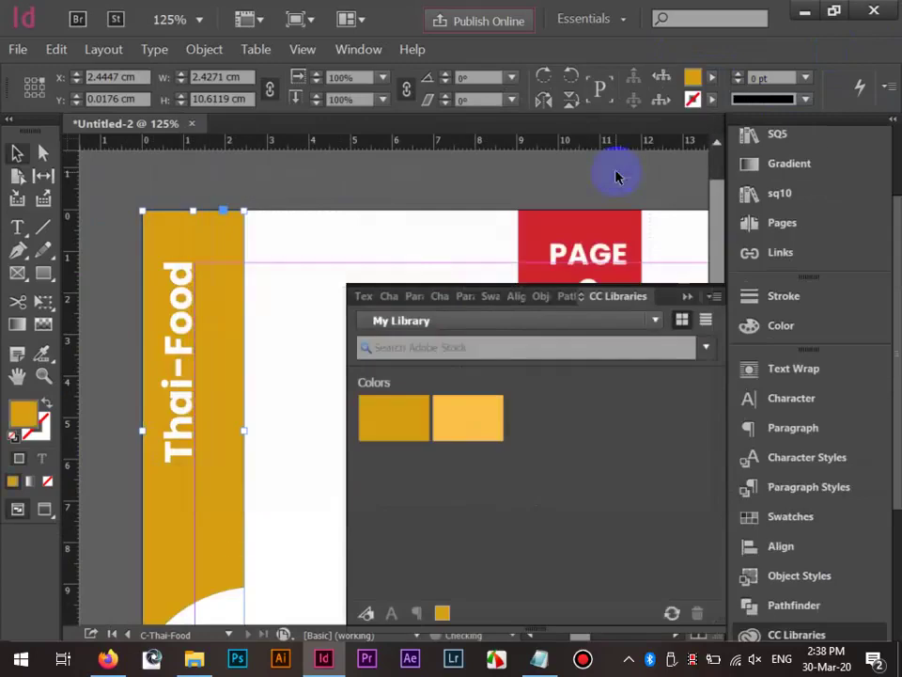
pyautogui.click(686, 297)
pyautogui.hotkey('ctrl', 'z')
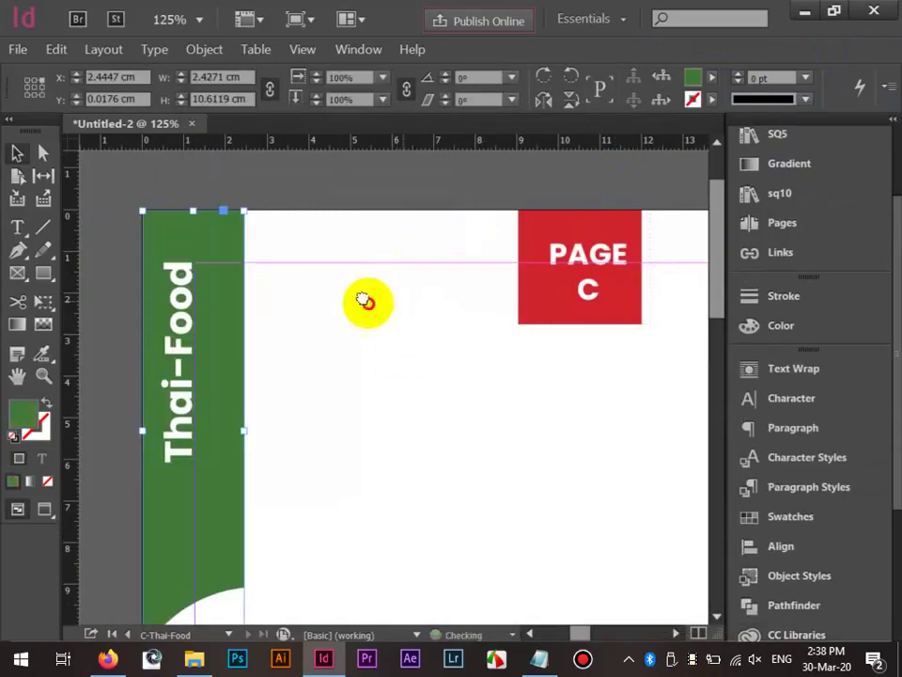
# Save the left side tab's green fill as a new CMYK process swatch C=77 M=30 Y=100 K=17, also adding it to My Library.
pyautogui.moveTo(367, 302); pyautogui.dragTo(330, 304)
pyautogui.click(488, 286)
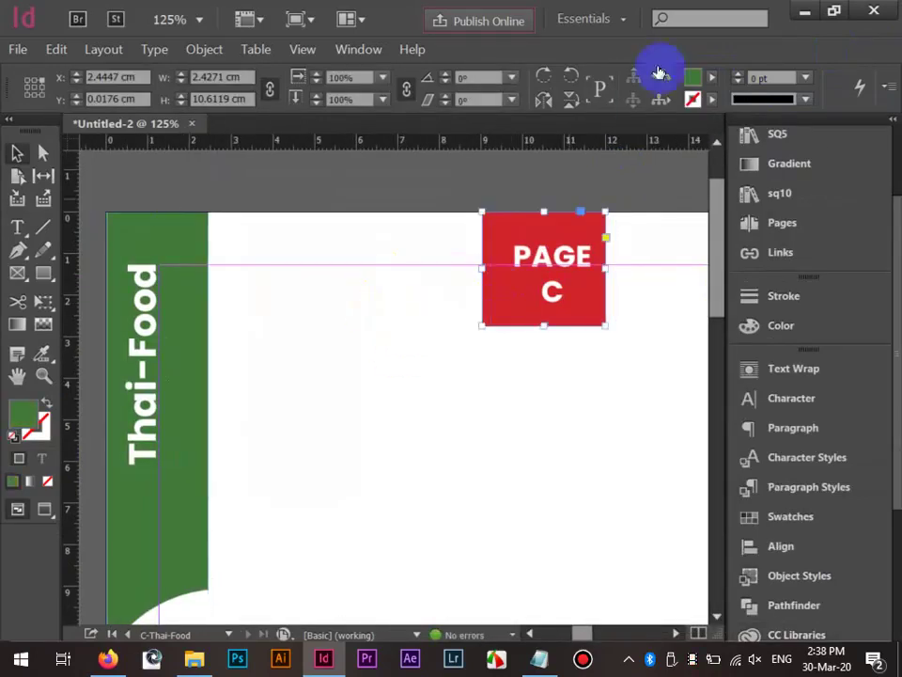
pyautogui.click(711, 79)
pyautogui.scroll(-1, 714, 235)
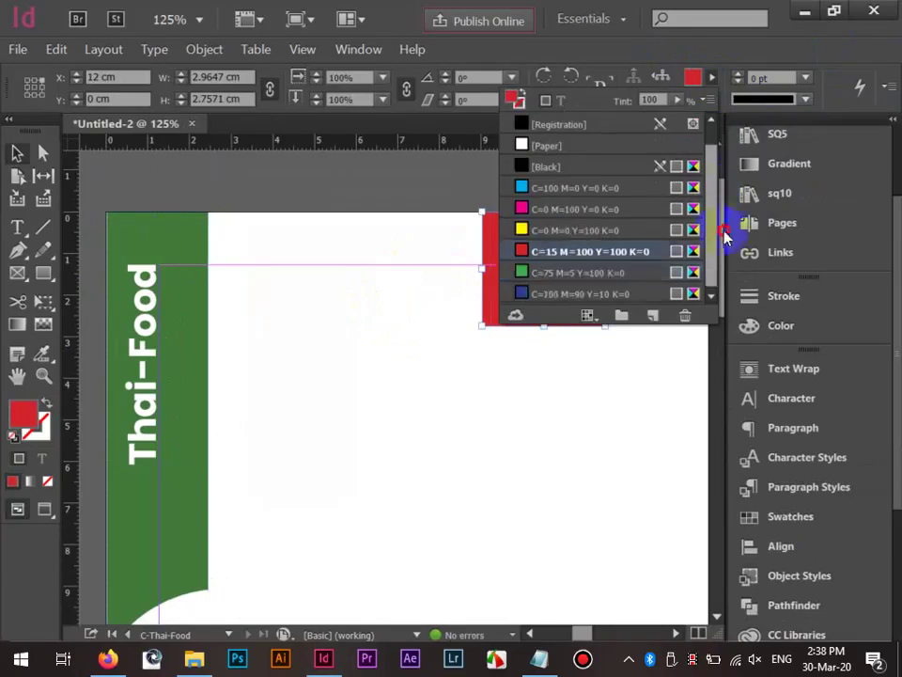
pyautogui.click(192, 529)
pyautogui.click(711, 79)
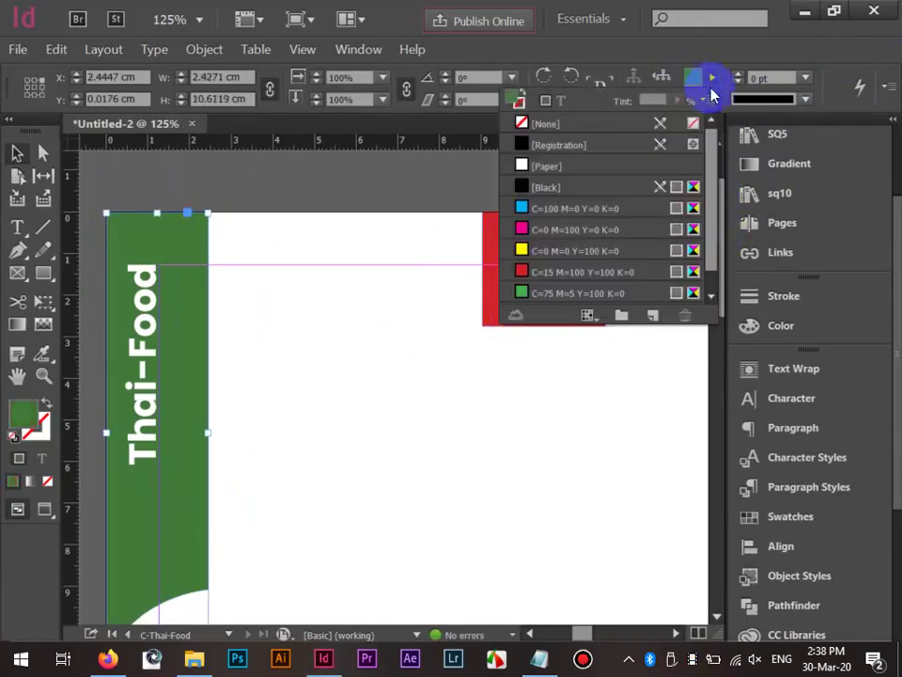
pyautogui.click(709, 98)
pyautogui.click(734, 101)
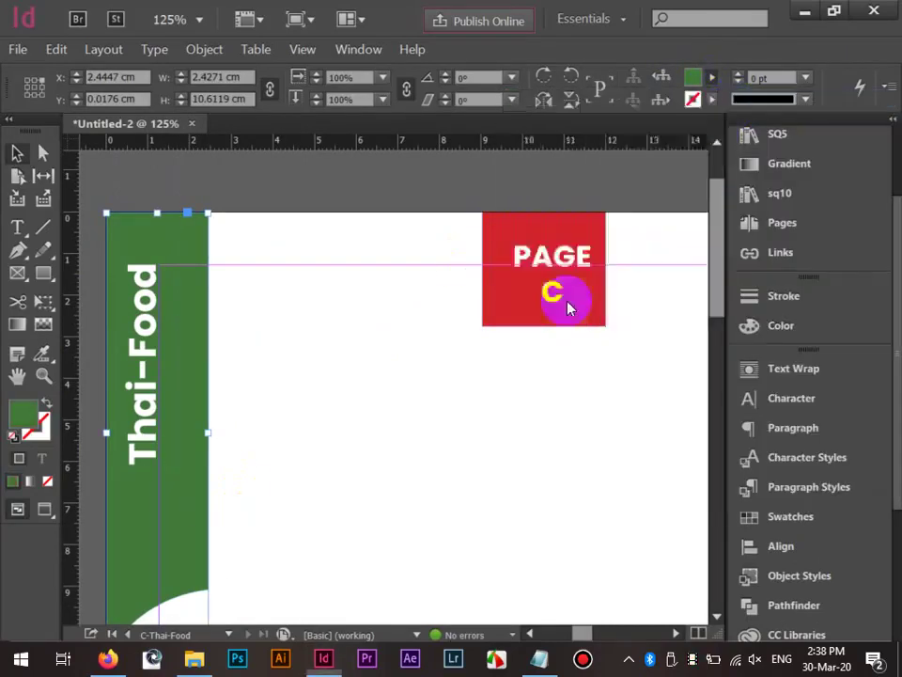
pyautogui.click(626, 237)
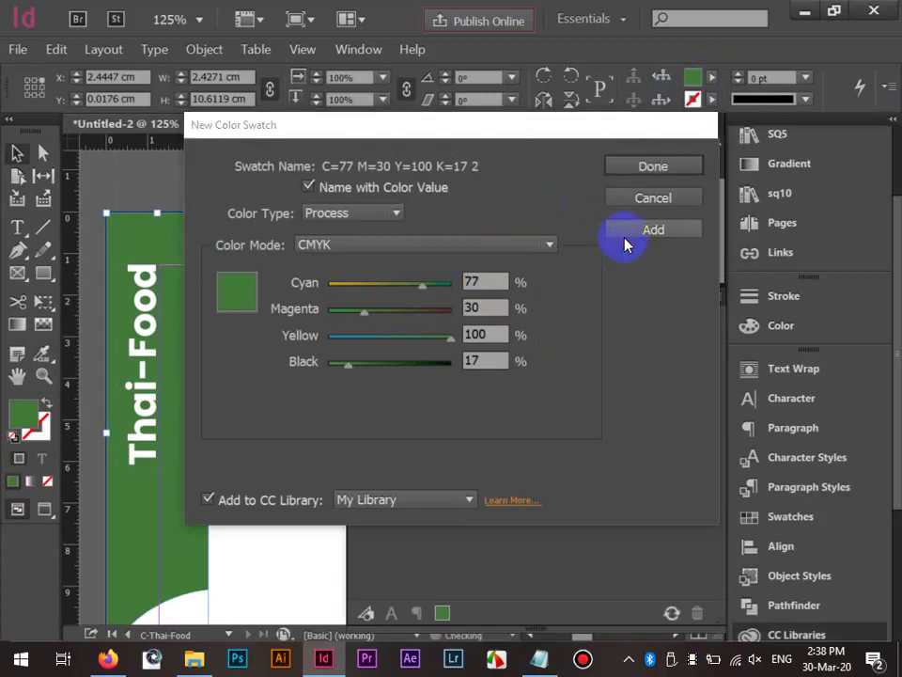
pyautogui.click(654, 169)
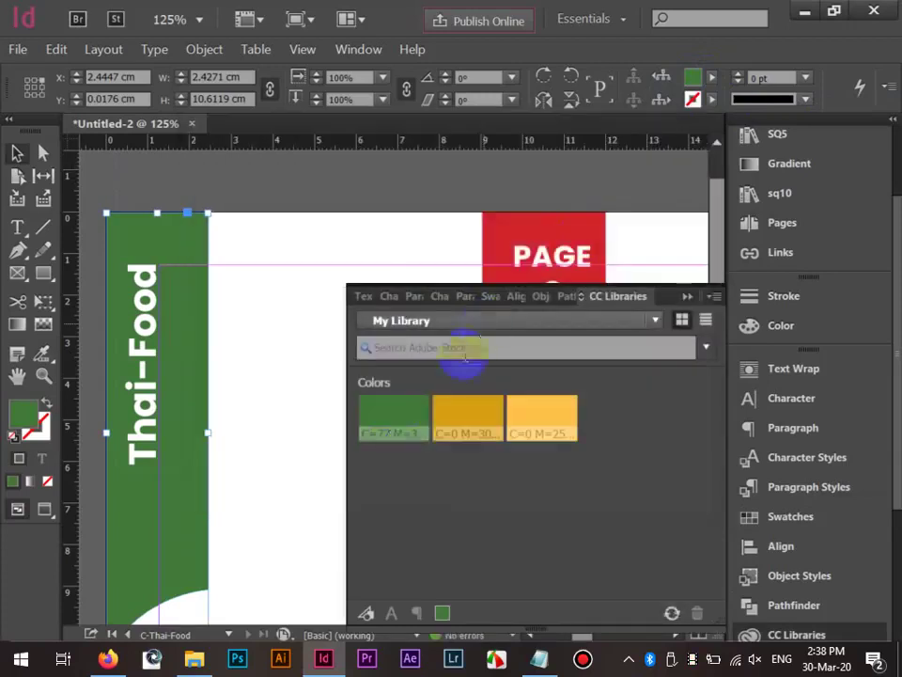
# Fill the left page's red PAGE box with the saved green library color C=77 M=30 Y=100 K=17.
pyautogui.click(474, 254)
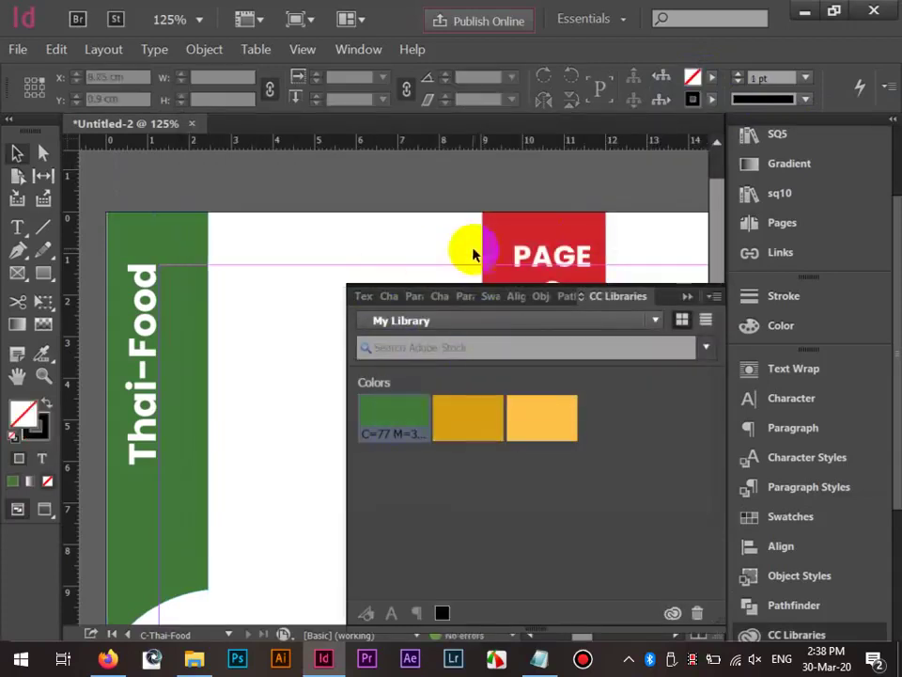
pyautogui.click(375, 419)
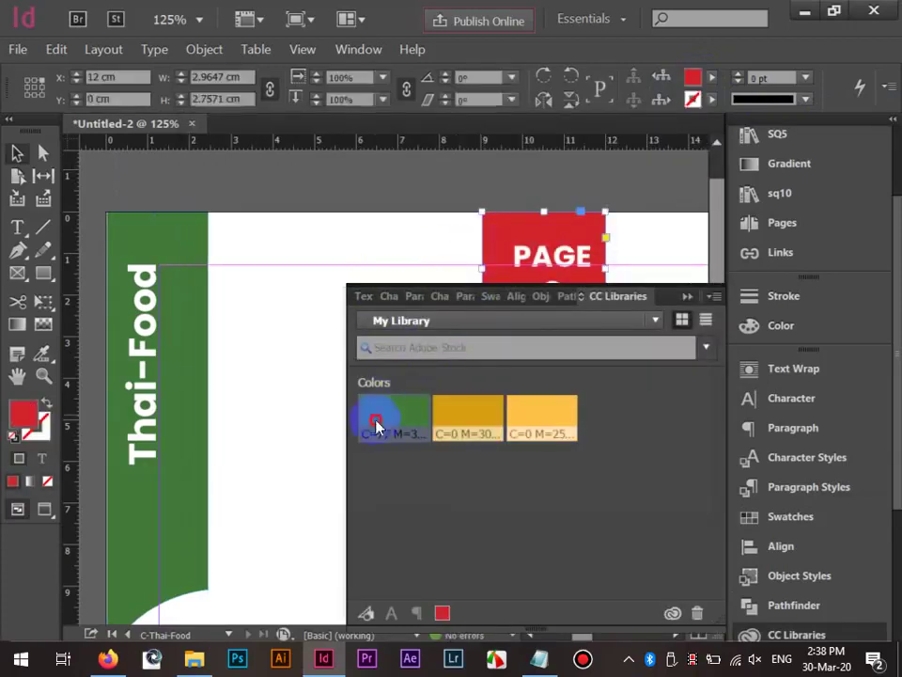
pyautogui.click(687, 296)
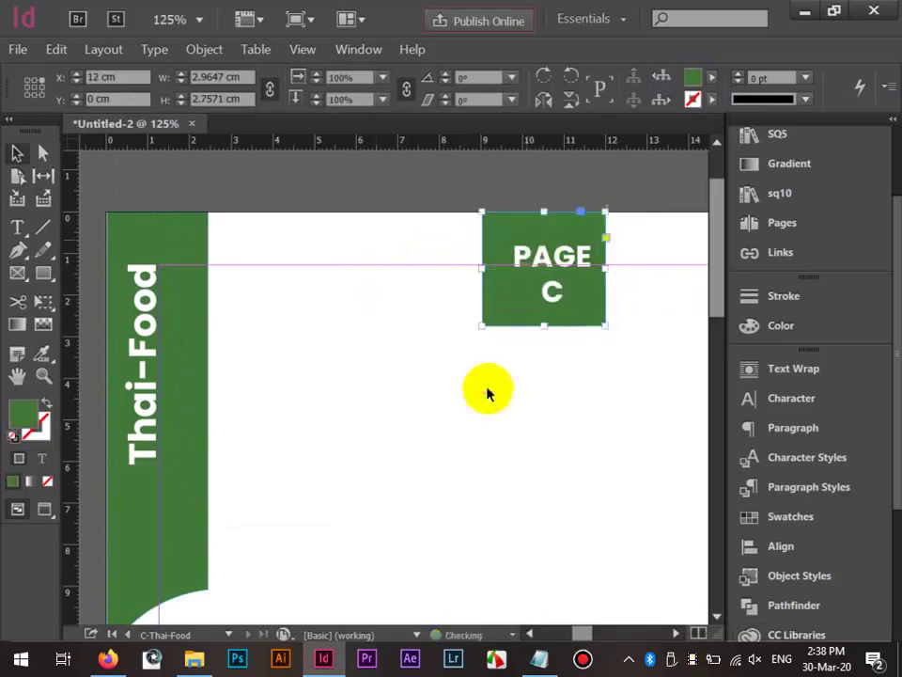
pyautogui.click(543, 425)
pyautogui.moveTo(543, 425); pyautogui.dragTo(490, 410)
pyautogui.click(484, 229)
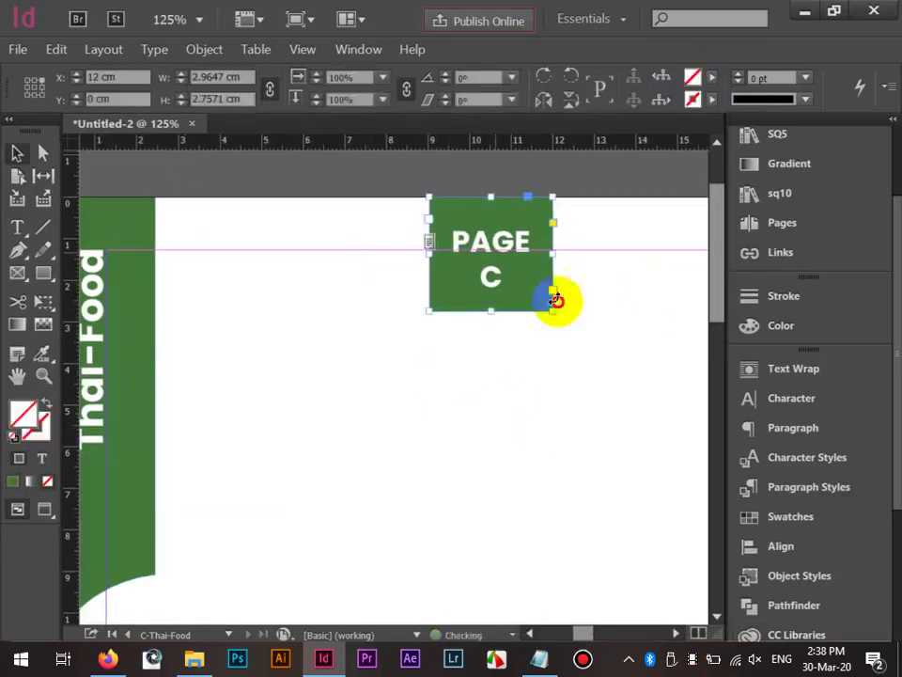
pyautogui.click(607, 332)
# Fill the right page's red PAGE box with the green swatch C=77 M=30 Y=100 K=17.
pyautogui.moveTo(703, 318); pyautogui.dragTo(400, 331)
pyautogui.moveTo(658, 337); pyautogui.dragTo(376, 350)
pyautogui.moveTo(611, 346); pyautogui.dragTo(361, 351)
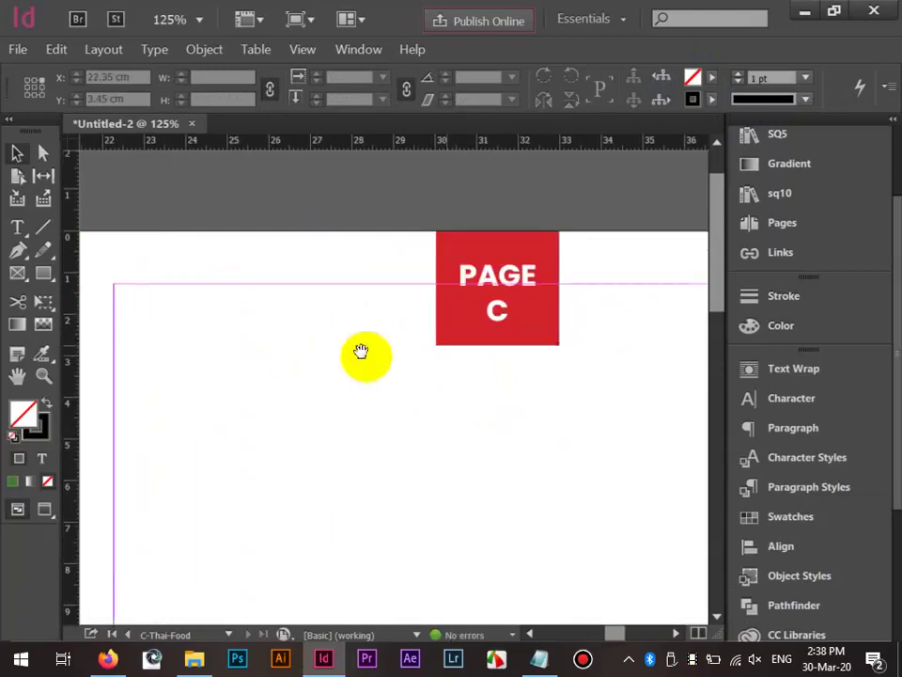
pyautogui.moveTo(432, 300)
pyautogui.mouseDown()
pyautogui.moveTo(460, 276)
pyautogui.moveTo(448, 277)
pyautogui.moveTo(448, 292)
pyautogui.moveTo(433, 282)
pyautogui.mouseUp()
pyautogui.click(692, 77)
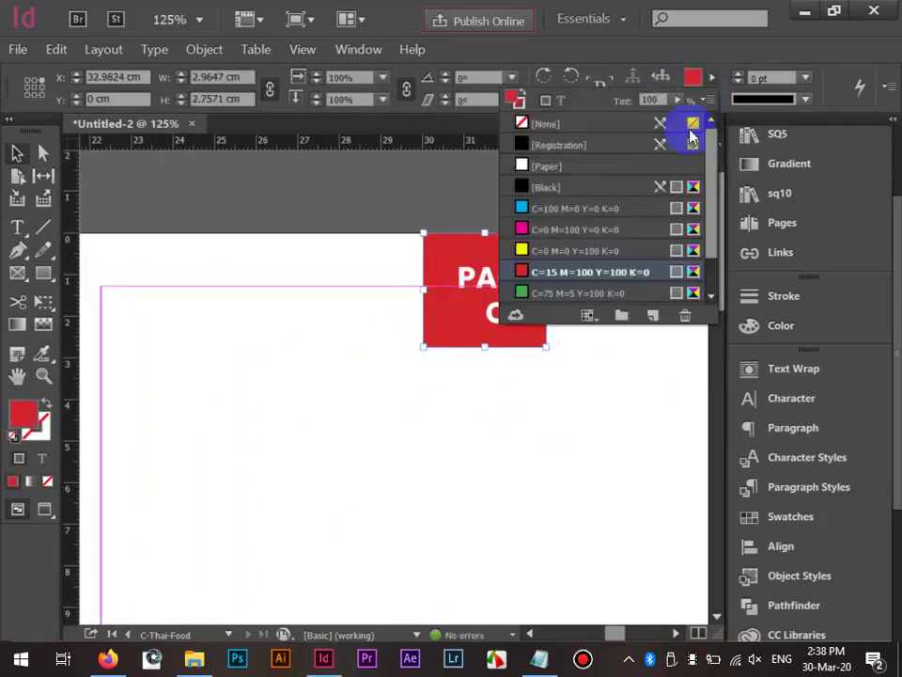
pyautogui.scroll(-1, 695, 273)
pyautogui.click(594, 295)
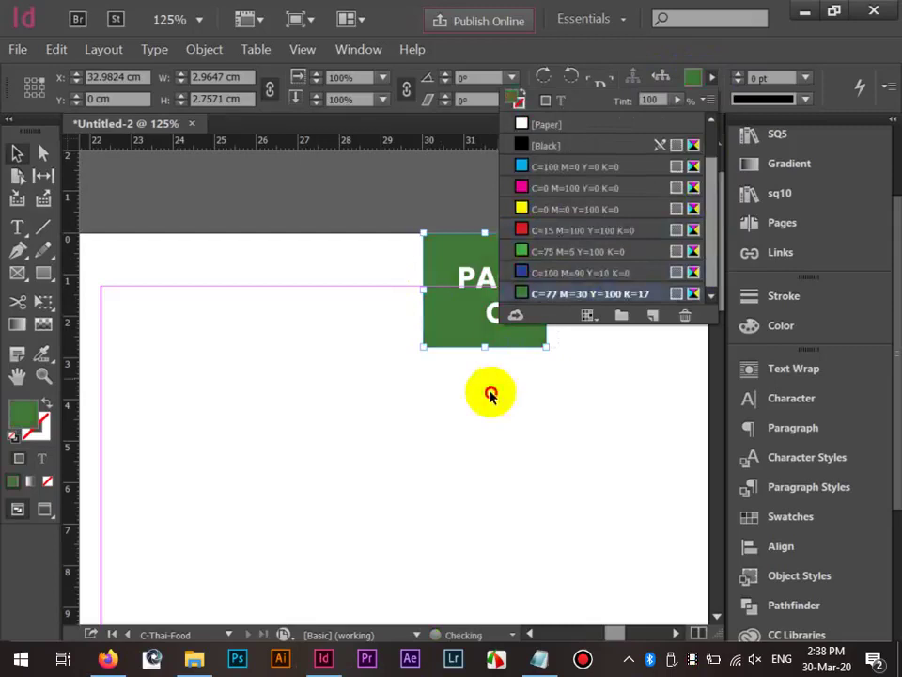
pyautogui.click(489, 393)
pyautogui.click(512, 404)
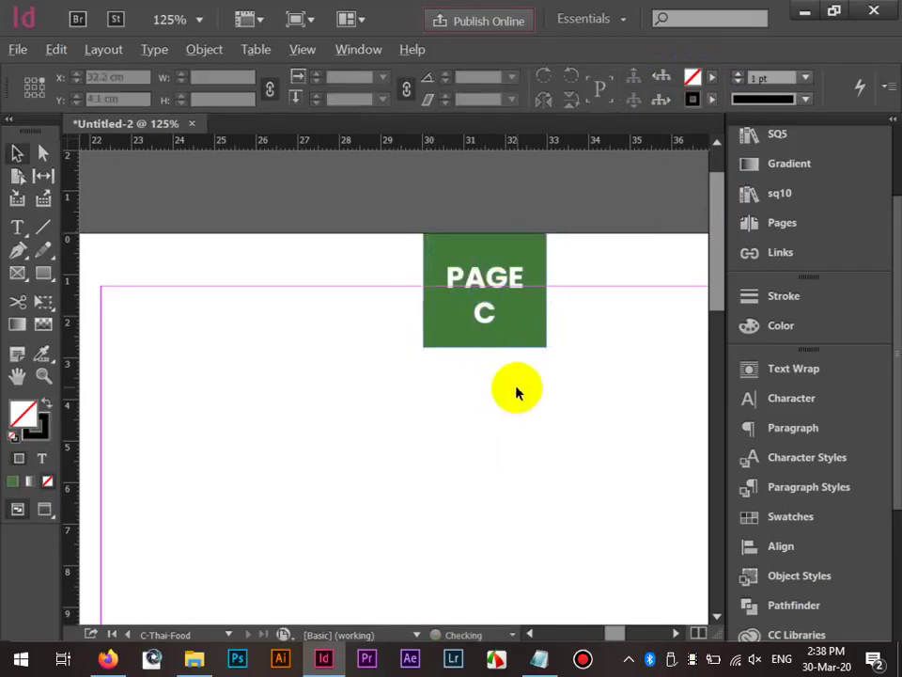
# Recolor the right page's red side tab with the green swatch C=77 M=30 Y=100 K=17.
pyautogui.scroll(-3, 516, 388)
pyautogui.moveTo(536, 361); pyautogui.dragTo(350, 325)
pyautogui.click(452, 342)
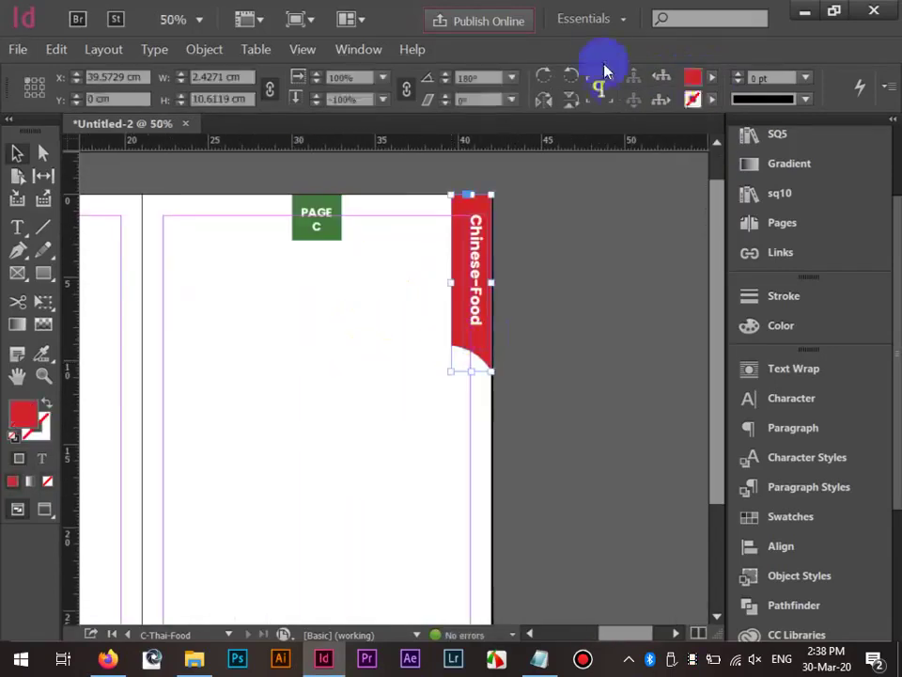
pyautogui.click(694, 76)
pyautogui.moveTo(711, 248); pyautogui.dragTo(705, 293)
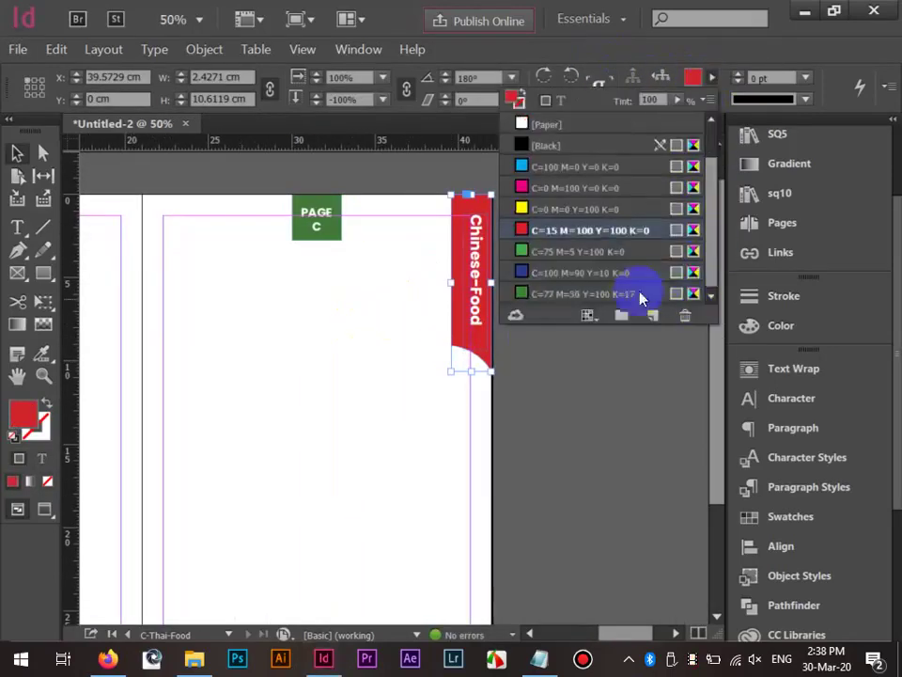
pyautogui.click(640, 297)
pyautogui.click(510, 370)
pyautogui.click(510, 370)
# Replace the word Chinese with Thai in the right page's vertical label so it reads Thai-Food.
pyautogui.click(471, 248)
pyautogui.doubleClick(472, 272)
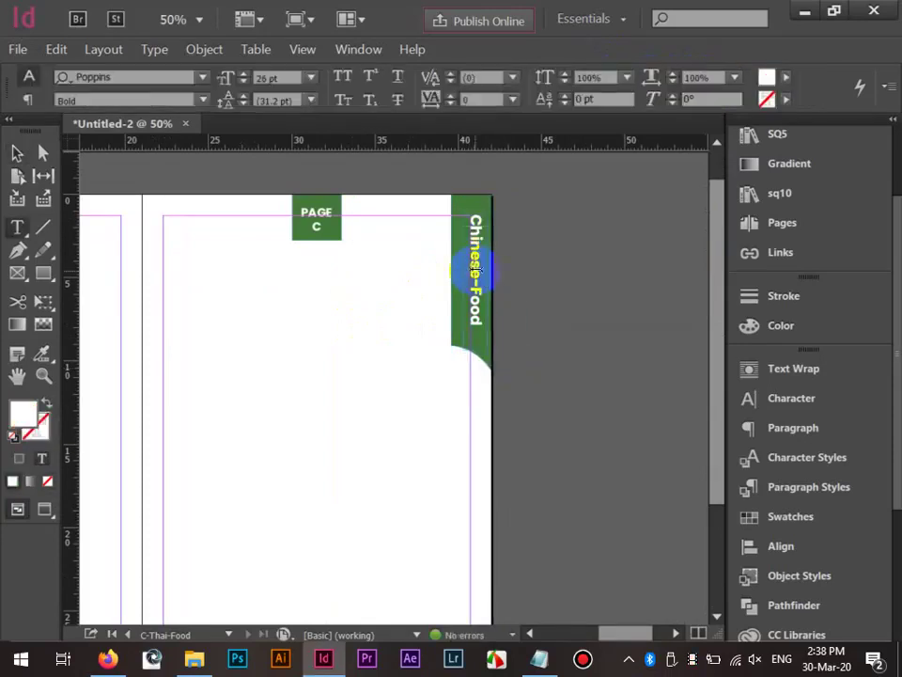
pyautogui.moveTo(468, 279); pyautogui.dragTo(448, 23)
pyautogui.press('BackSpace')
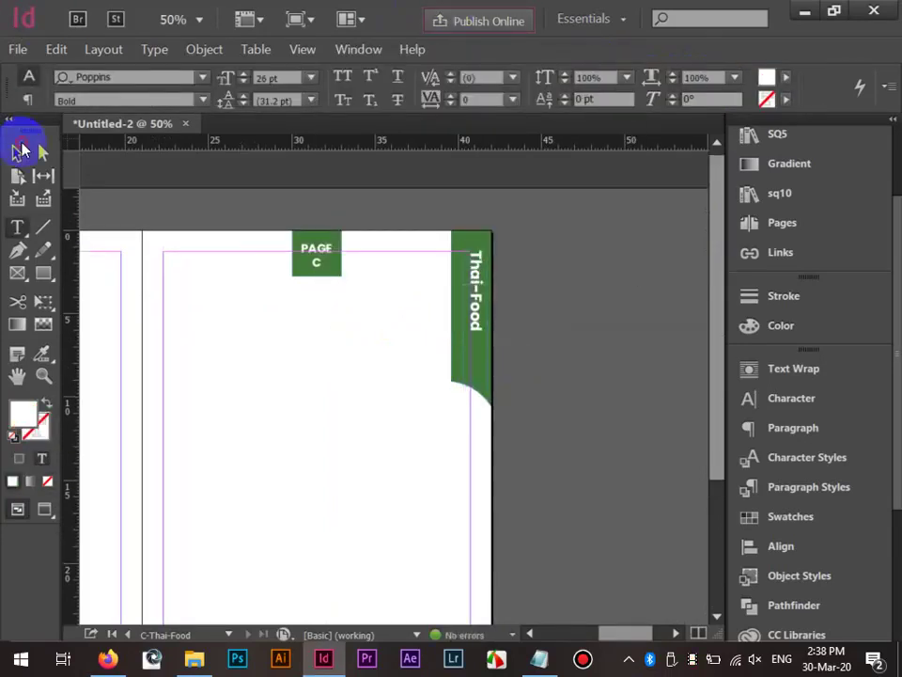
pyautogui.click(21, 151)
pyautogui.hotkey('ctrl', '-')
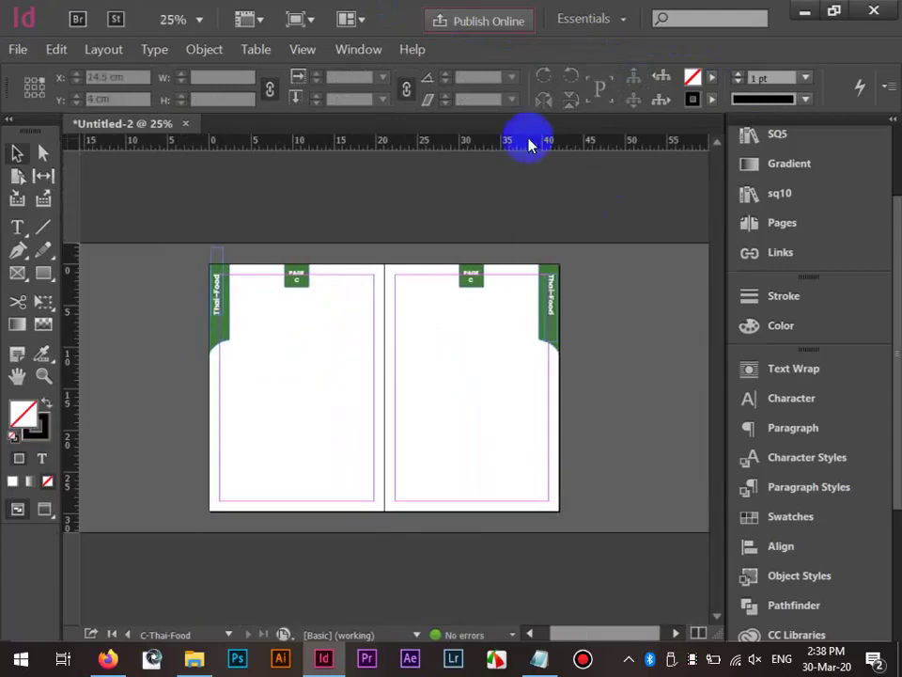
# Go to page 1 and review the tabs, page numbers and applied masters through page 15.
pyautogui.click(801, 230)
pyautogui.doubleClick(624, 306)
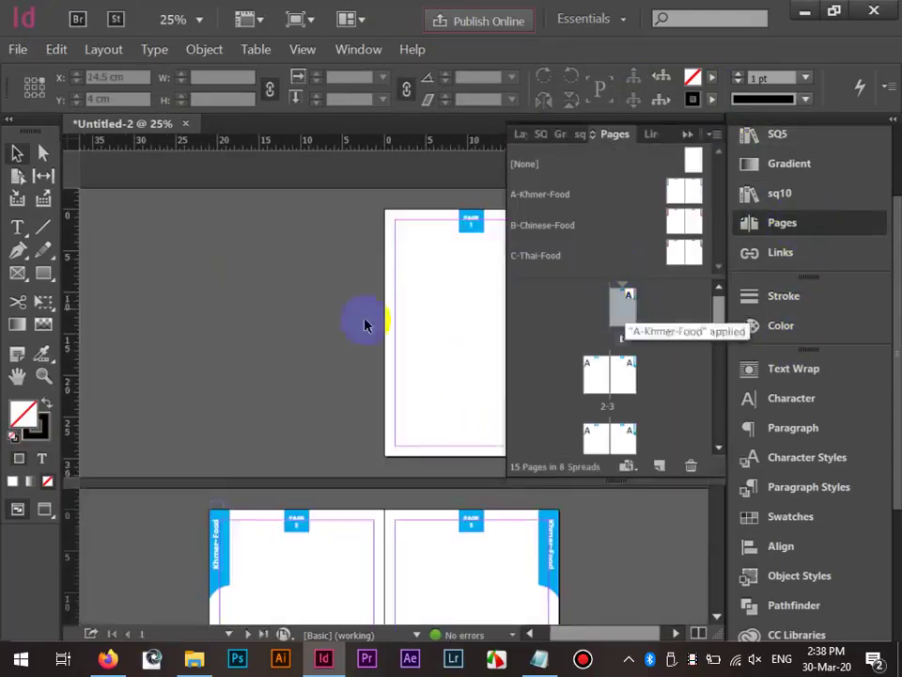
pyautogui.scroll(-12, 365, 325)
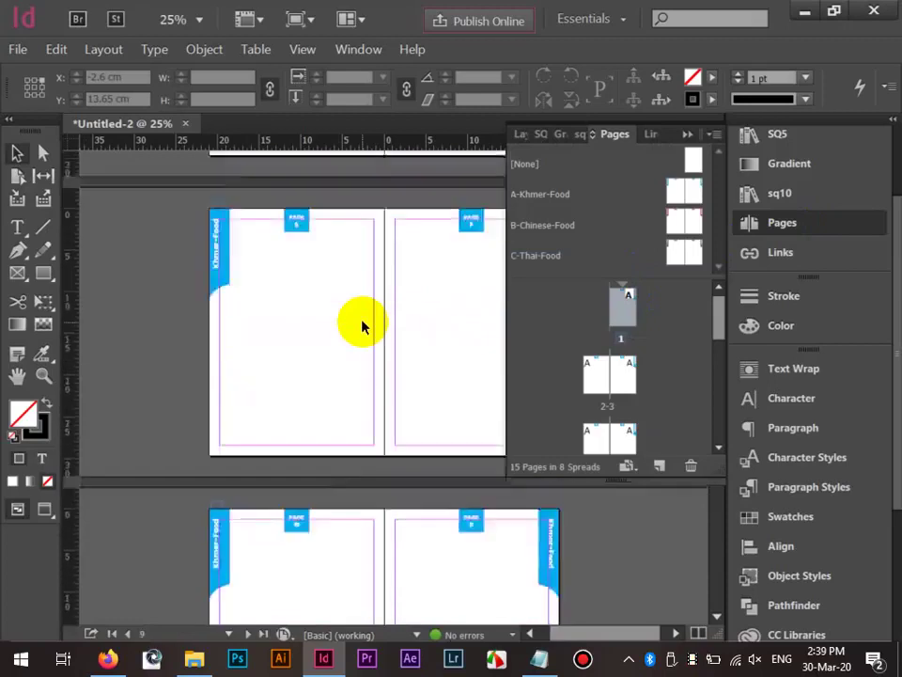
pyautogui.scroll(-6, 365, 324)
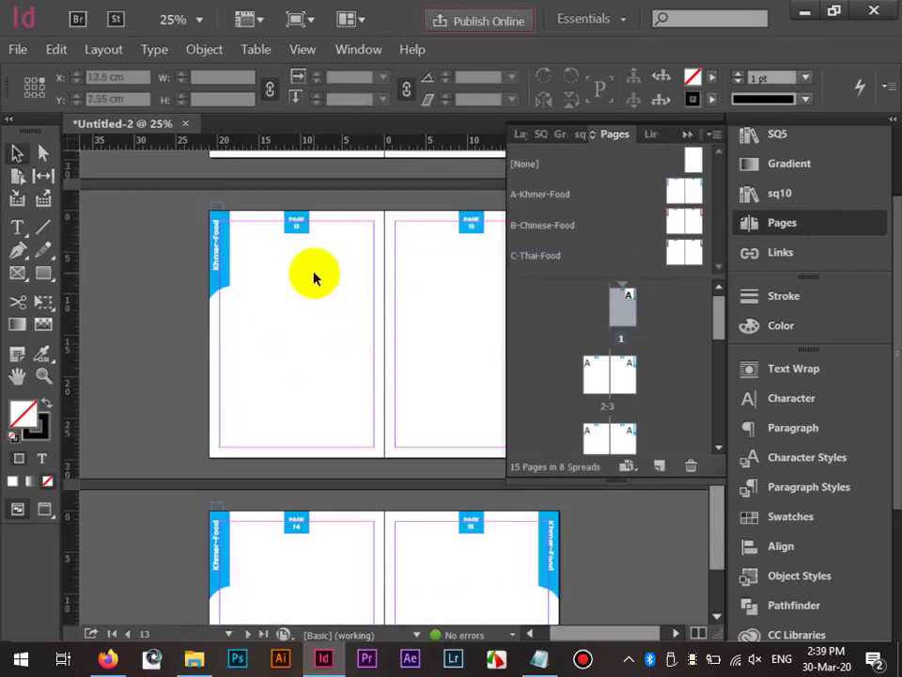
pyautogui.click(627, 335)
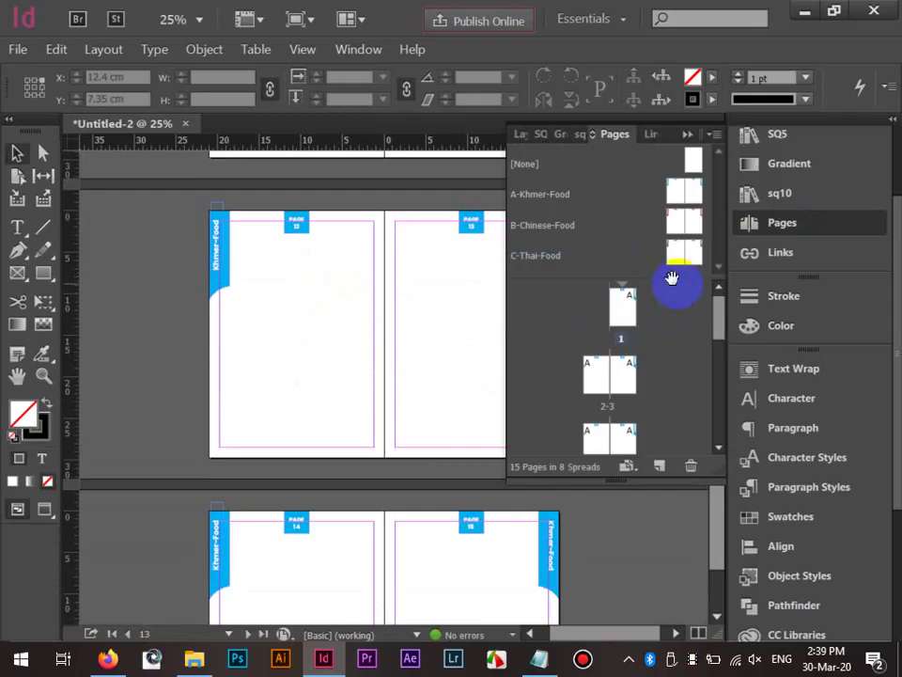
pyautogui.moveTo(722, 344); pyautogui.dragTo(719, 455)
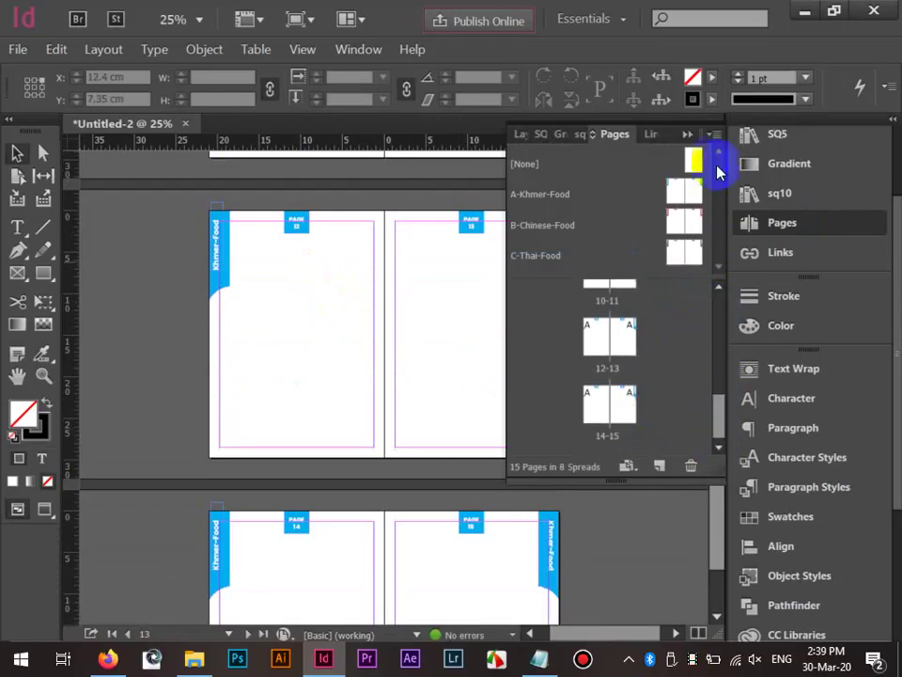
pyautogui.moveTo(719, 172); pyautogui.dragTo(685, 338)
# Insert 16 pages after page 15 using the A-Khmer-Food master.
pyautogui.rightClick(684, 338)
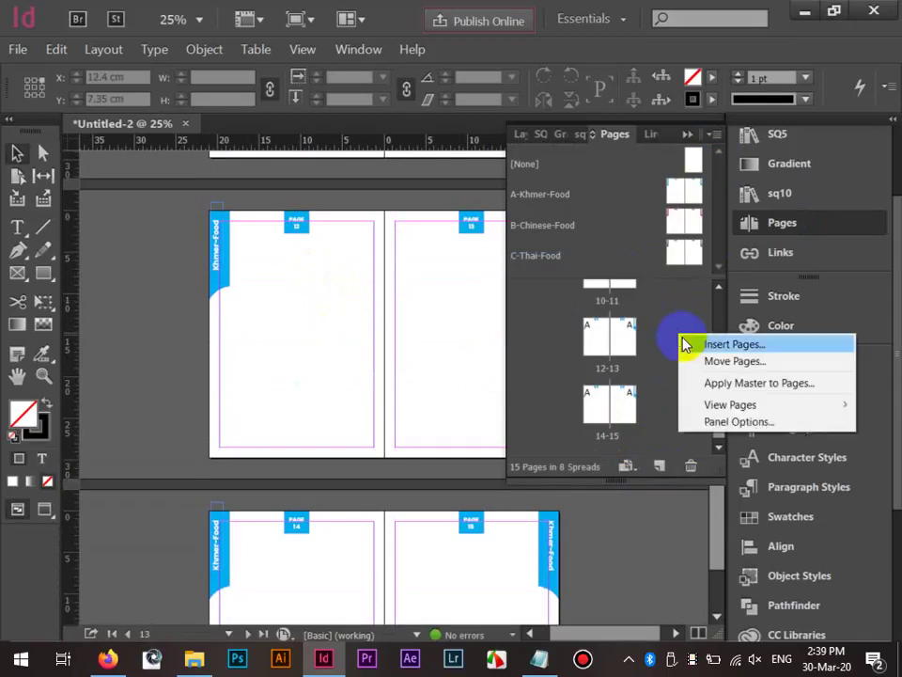
pyautogui.click(686, 344)
pyautogui.moveTo(474, 277); pyautogui.dragTo(371, 222)
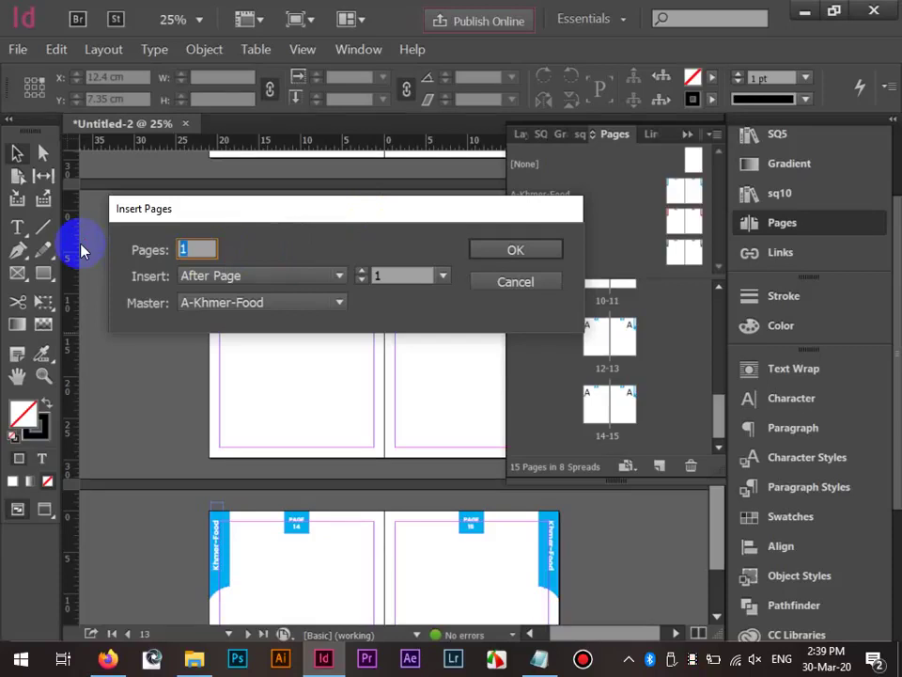
pyautogui.click(273, 279)
pyautogui.click(398, 275)
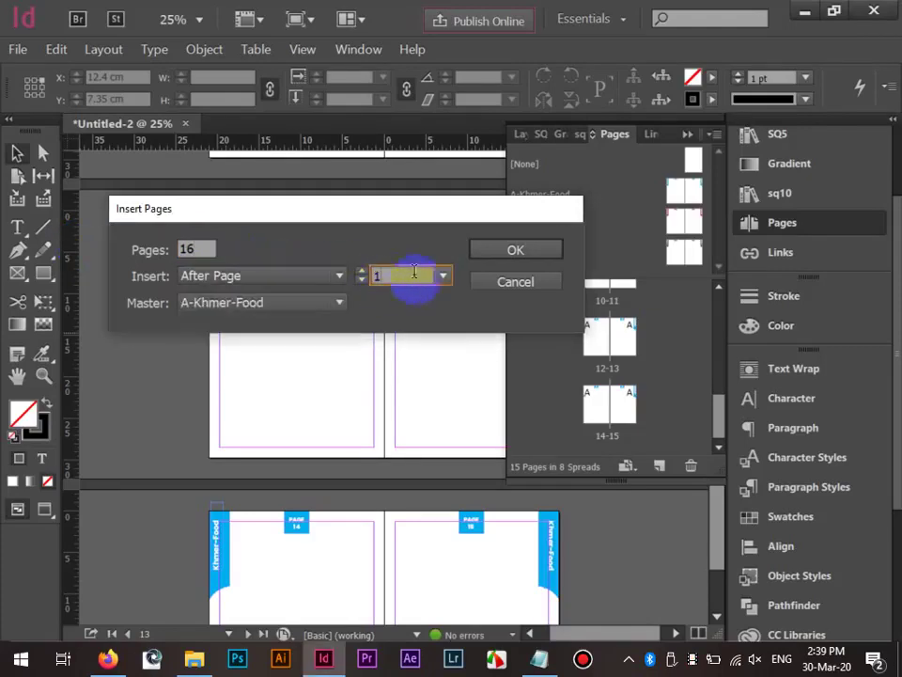
pyautogui.click(447, 278)
pyautogui.click(407, 590)
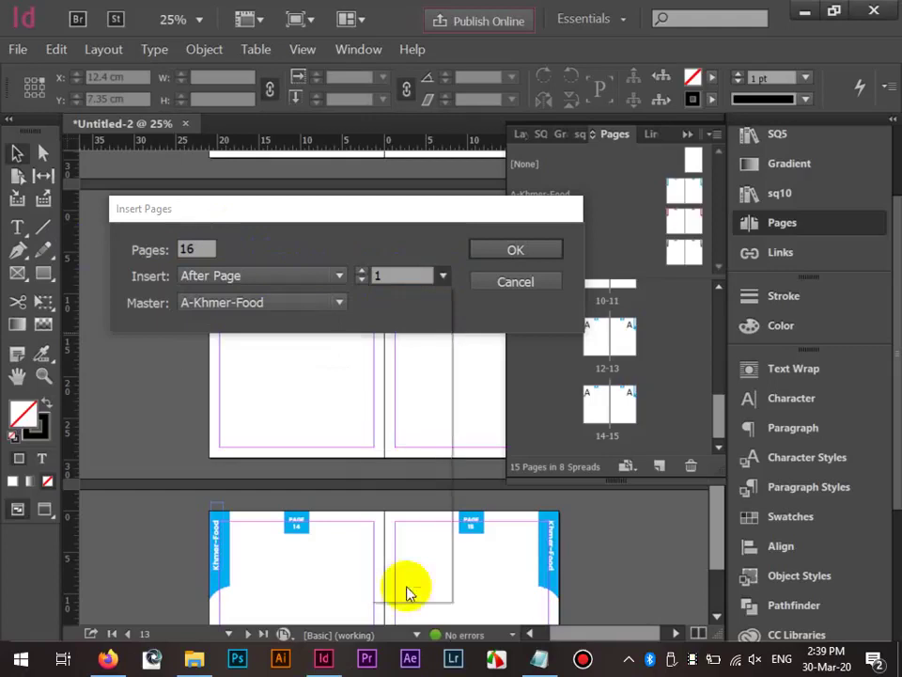
pyautogui.click(294, 304)
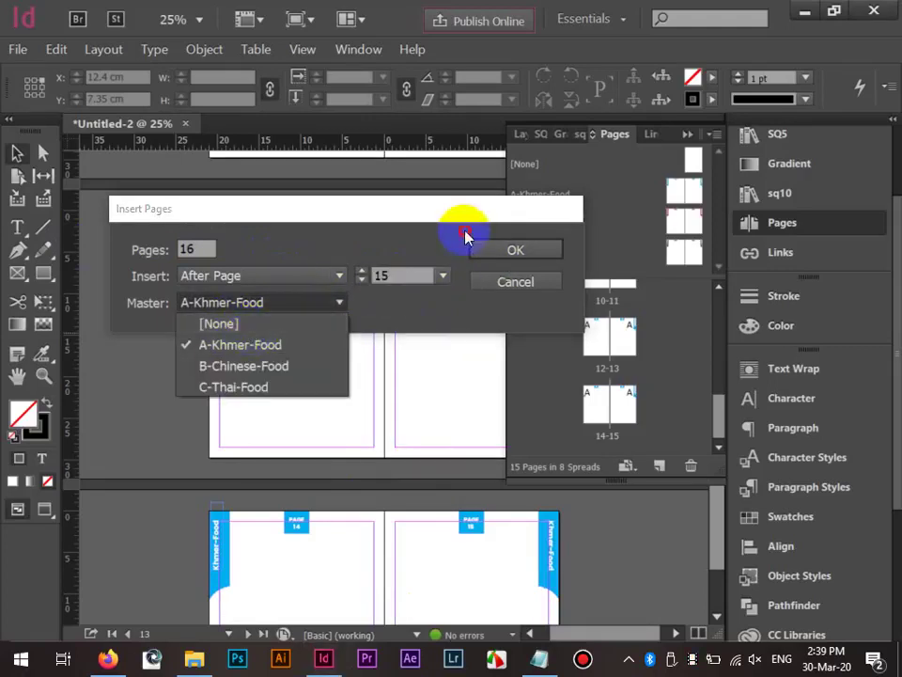
pyautogui.click(504, 240)
pyautogui.click(500, 247)
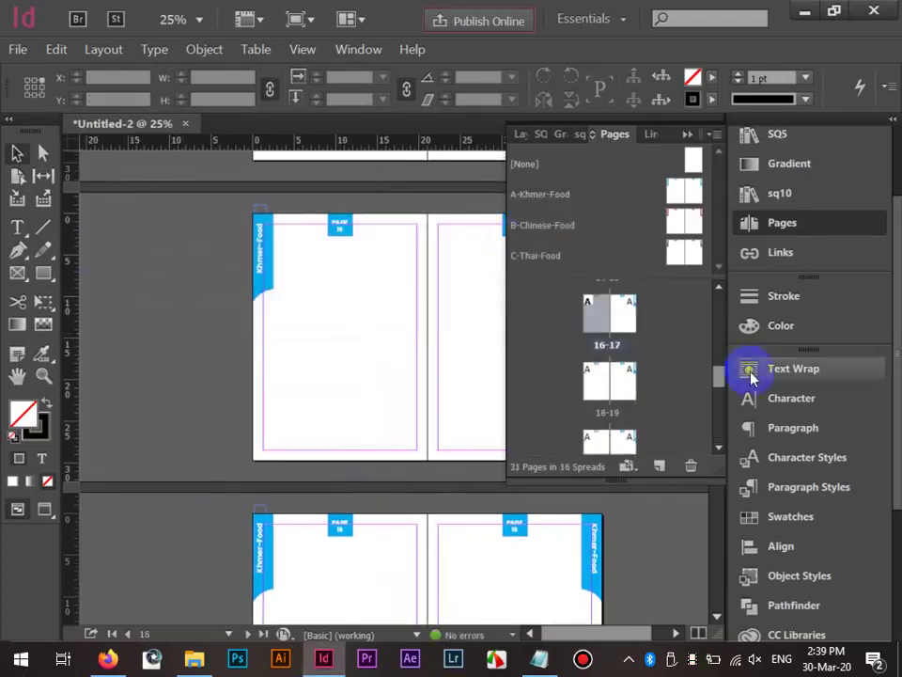
# Apply the [None] master to page 1 and check it and the following spreads.
pyautogui.moveTo(719, 381); pyautogui.dragTo(744, 263)
pyautogui.moveTo(628, 320)
pyautogui.mouseDown()
pyautogui.moveTo(721, 231)
pyautogui.moveTo(720, 162)
pyautogui.moveTo(621, 226)
pyautogui.moveTo(620, 302)
pyautogui.mouseUp()
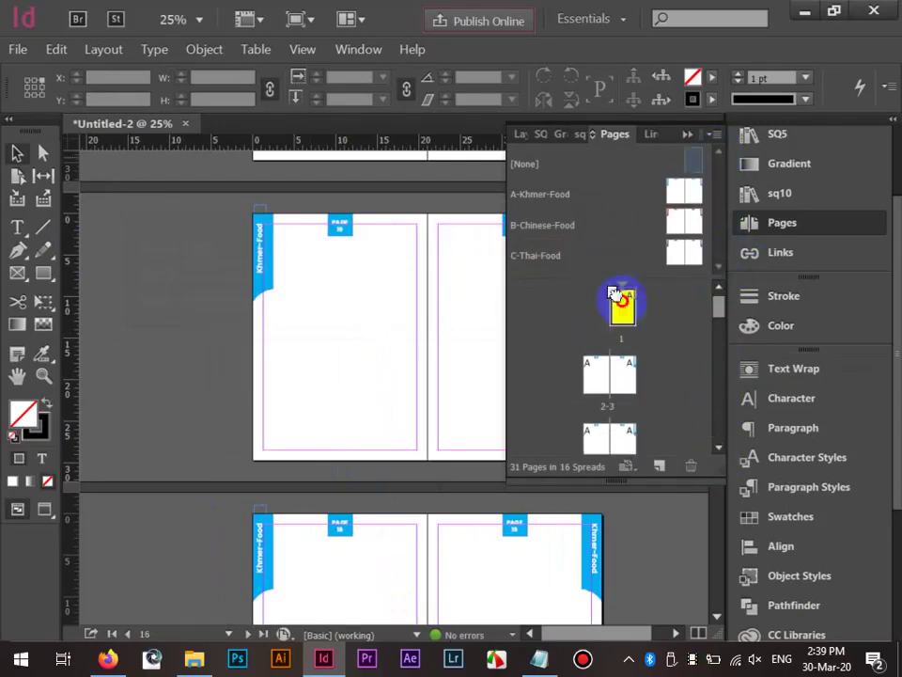
pyautogui.scroll(3, 382, 306)
pyautogui.scroll(-3, 383, 310)
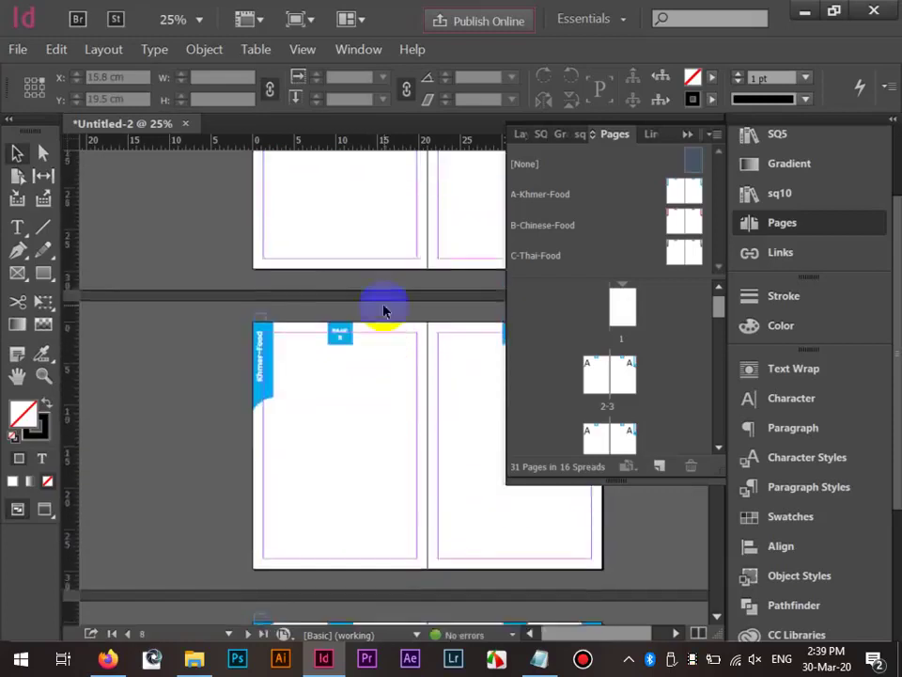
pyautogui.scroll(3, 375, 320)
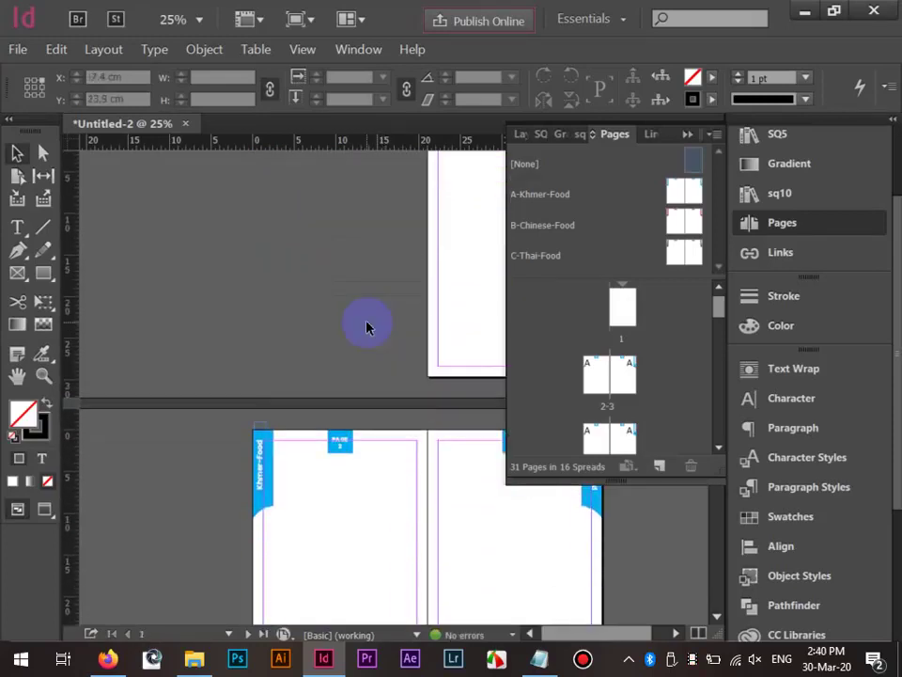
pyautogui.click(433, 282)
pyautogui.scroll(-3, 360, 450)
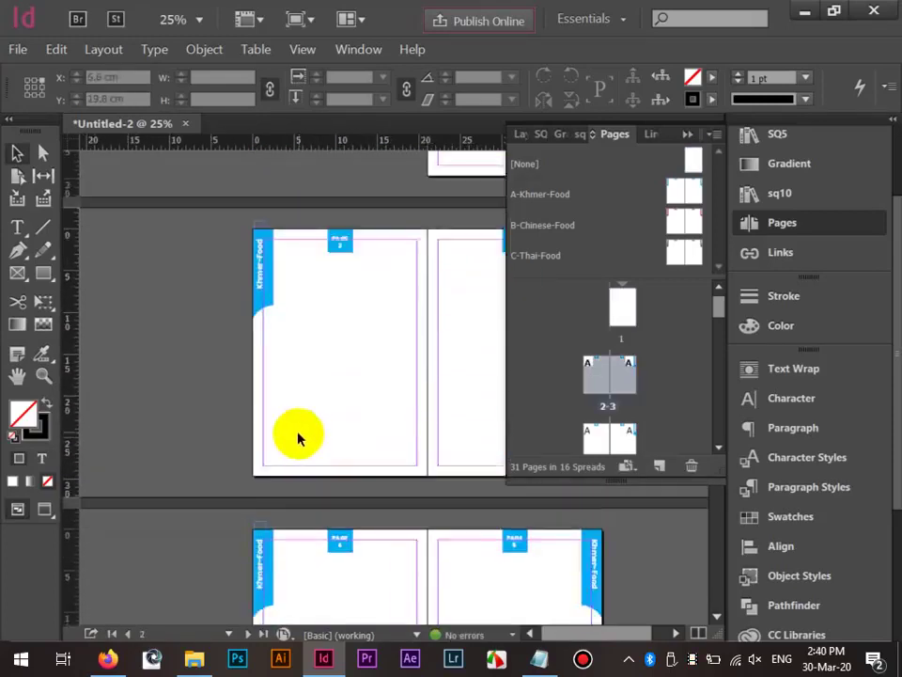
pyautogui.scroll(-10, 299, 439)
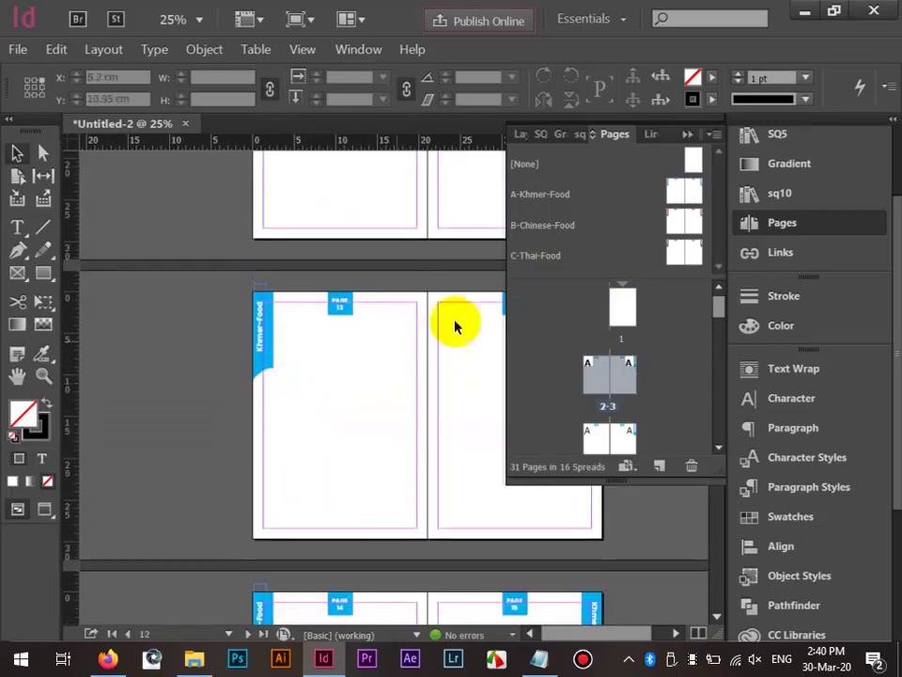
# Apply the B-Chinese-Food master to pages 12-21 and check the resulting spreads.
pyautogui.scroll(-4, 672, 356)
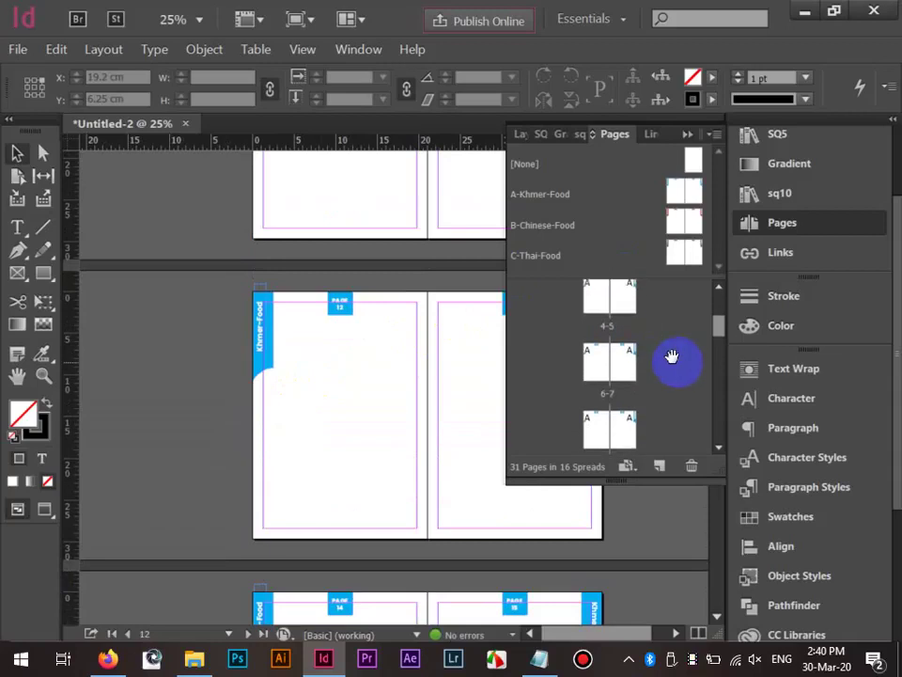
pyautogui.scroll(-3, 672, 356)
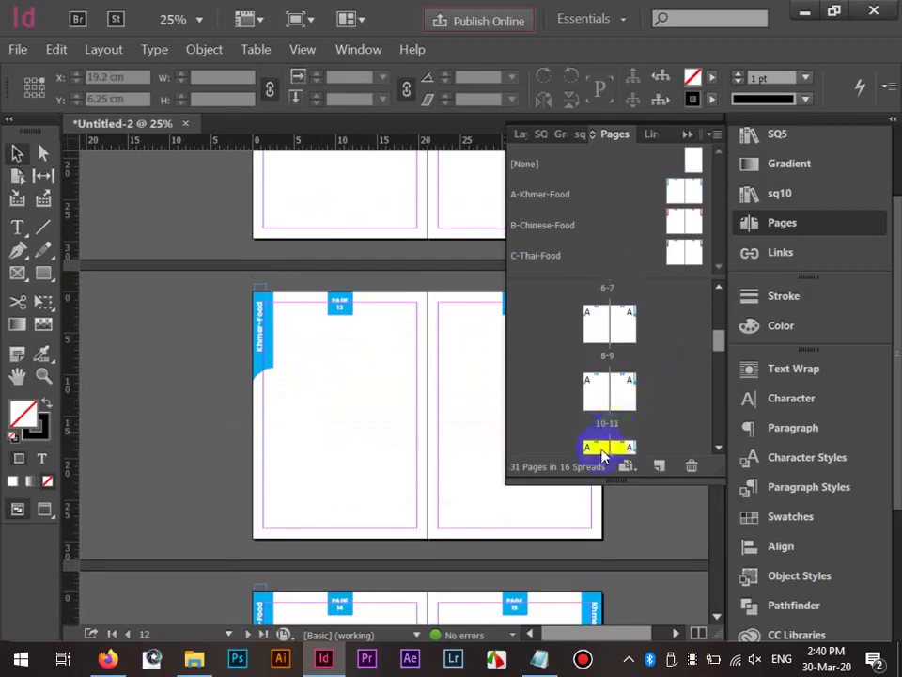
pyautogui.moveTo(602, 456)
pyautogui.mouseDown()
pyautogui.moveTo(601, 423)
pyautogui.moveTo(632, 418)
pyautogui.moveTo(674, 355)
pyautogui.mouseUp()
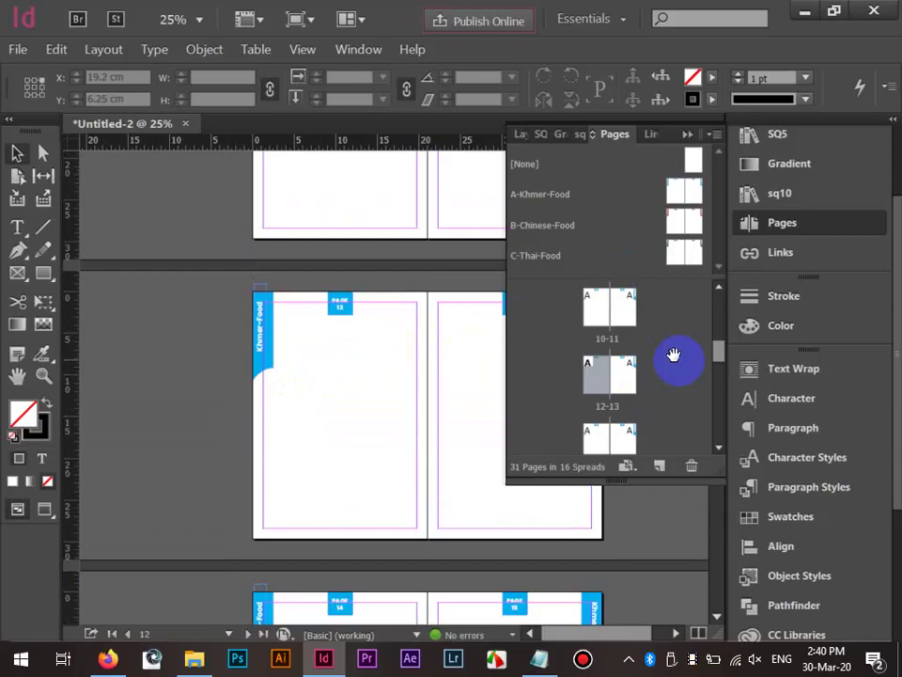
pyautogui.scroll(-6, 674, 355)
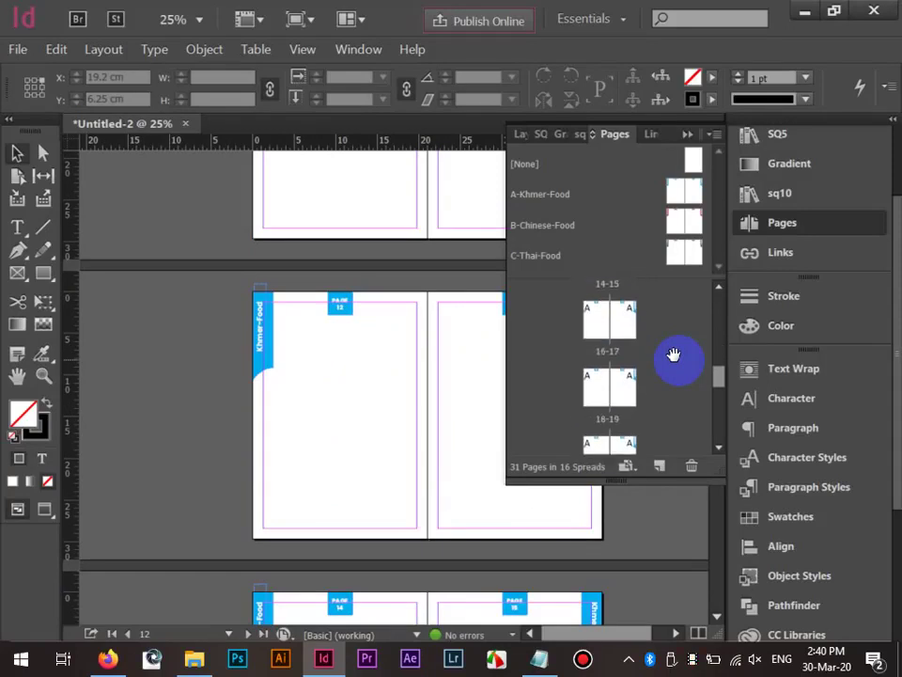
pyautogui.moveTo(721, 384)
pyautogui.mouseDown()
pyautogui.moveTo(716, 433)
pyautogui.moveTo(732, 297)
pyautogui.moveTo(721, 399)
pyautogui.moveTo(721, 375)
pyautogui.mouseUp()
pyautogui.scroll(-2, 655, 393)
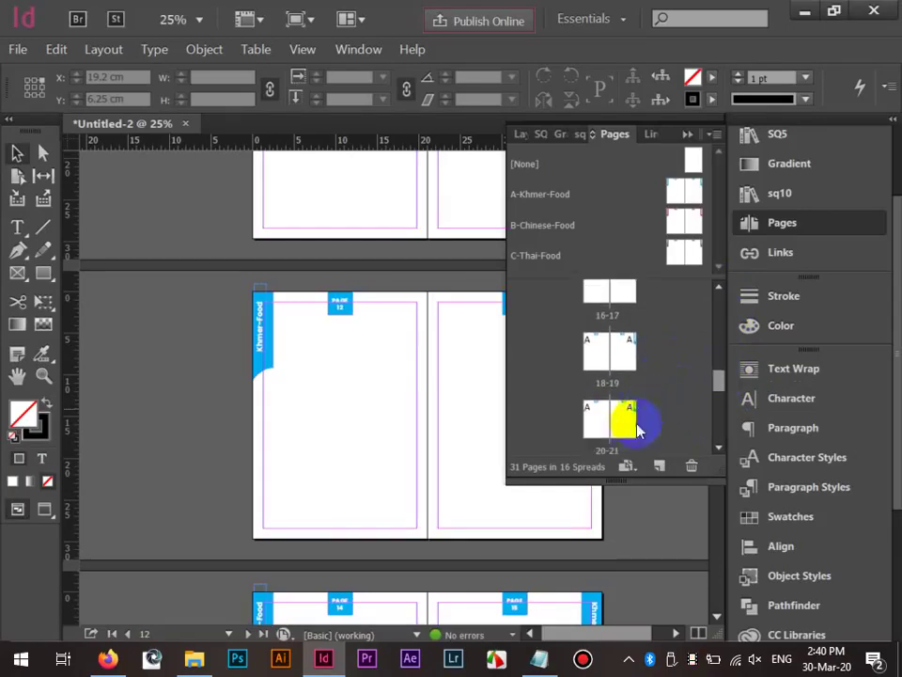
pyautogui.rightClick(634, 417)
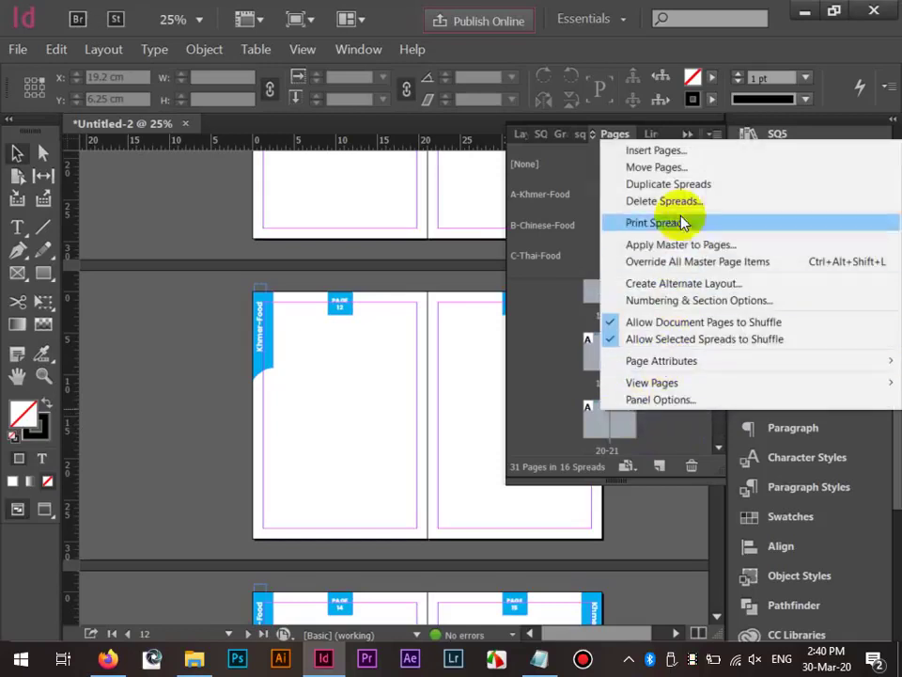
pyautogui.click(701, 248)
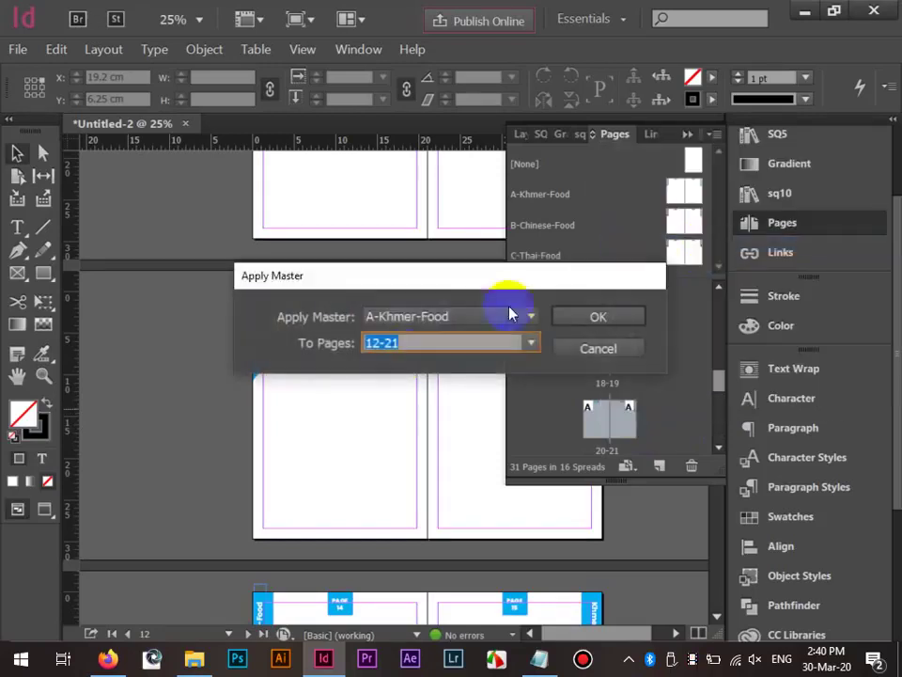
pyautogui.click(427, 319)
pyautogui.click(428, 378)
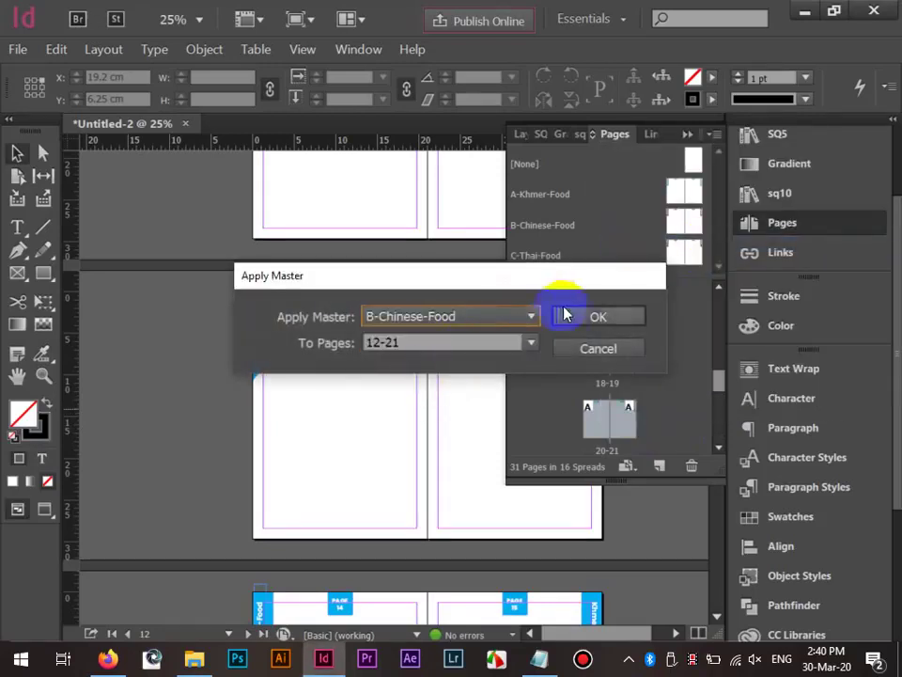
pyautogui.click(565, 316)
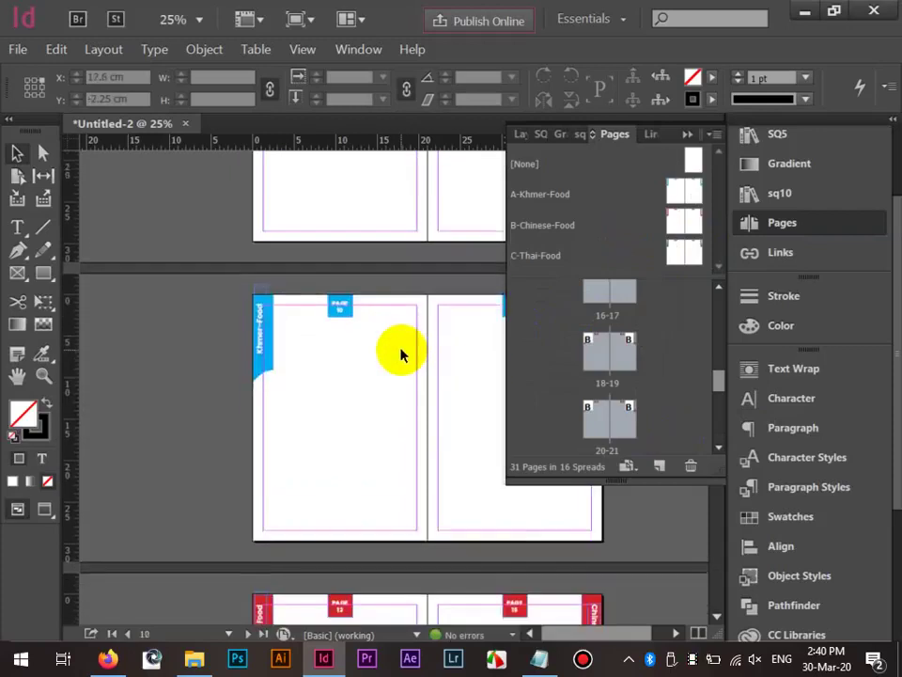
pyautogui.scroll(-10, 401, 353)
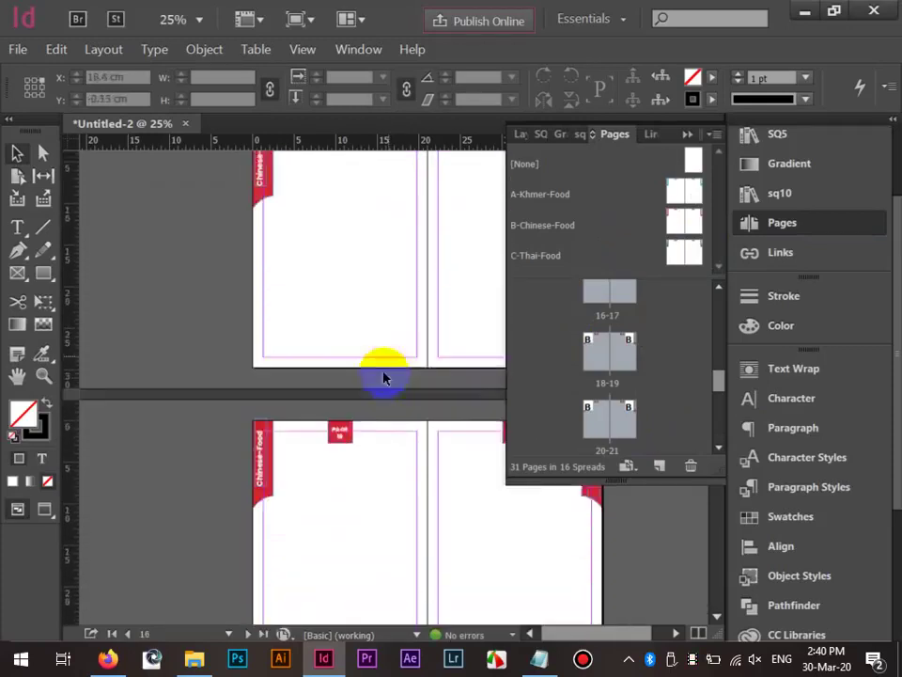
pyautogui.scroll(-8, 339, 451)
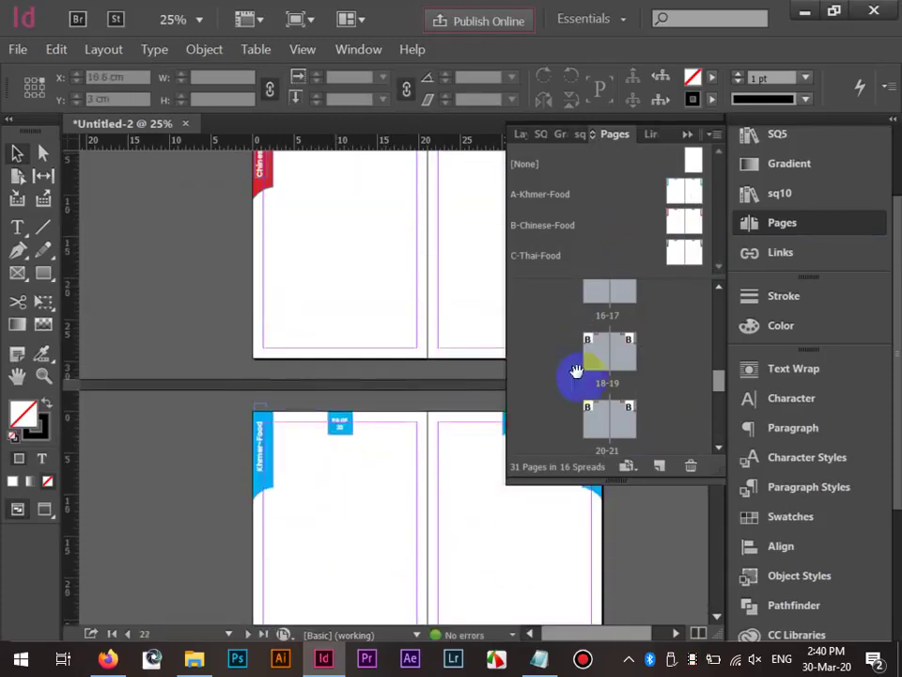
# Apply the C-Thai-Food master to pages 22-31 and check the spreads through the end of the document.
pyautogui.scroll(-3, 576, 370)
pyautogui.scroll(1, 577, 369)
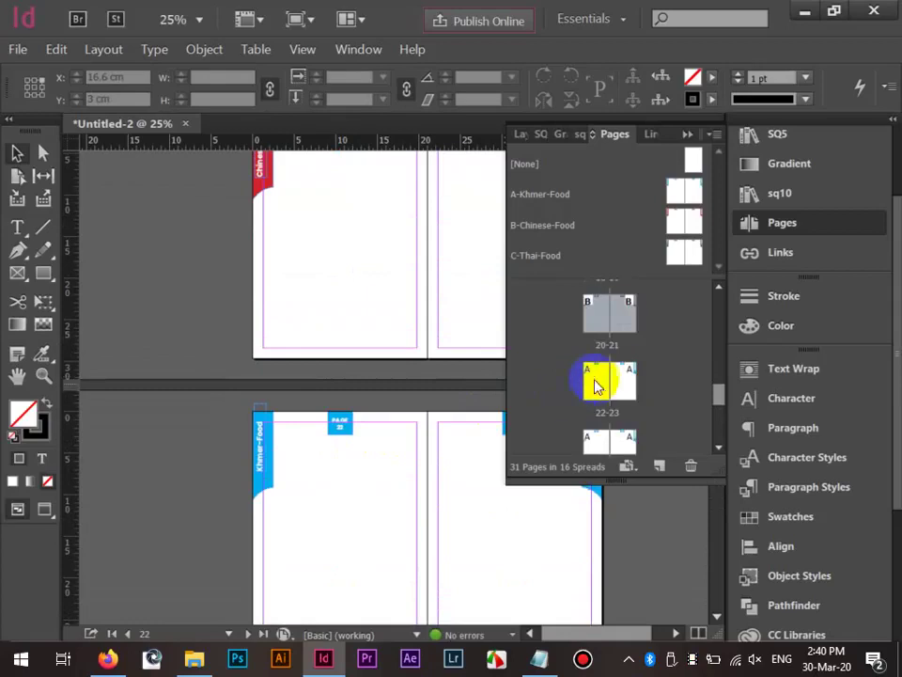
pyautogui.scroll(-4, 602, 381)
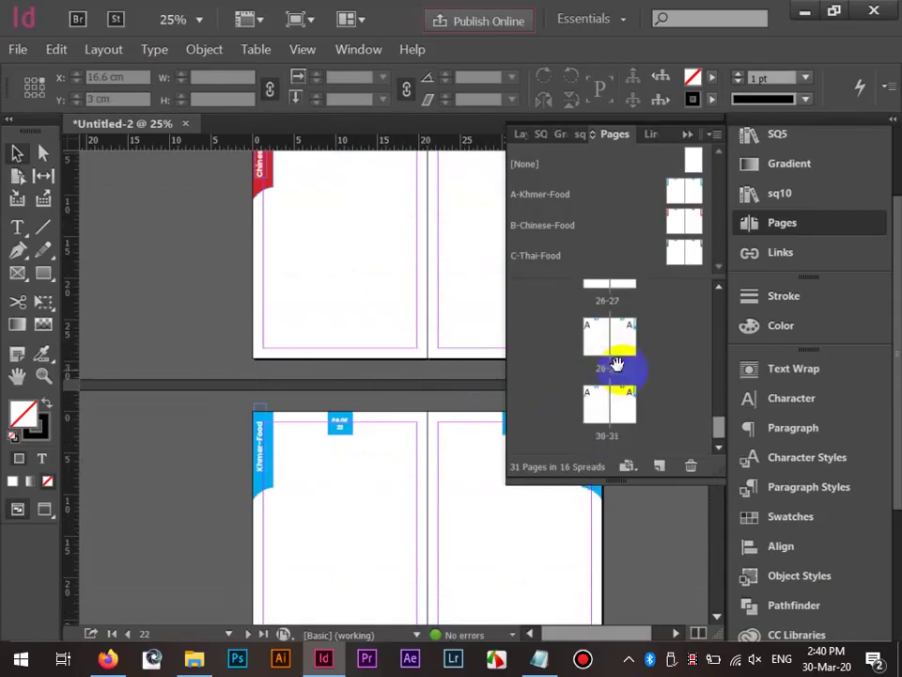
pyautogui.rightClick(635, 416)
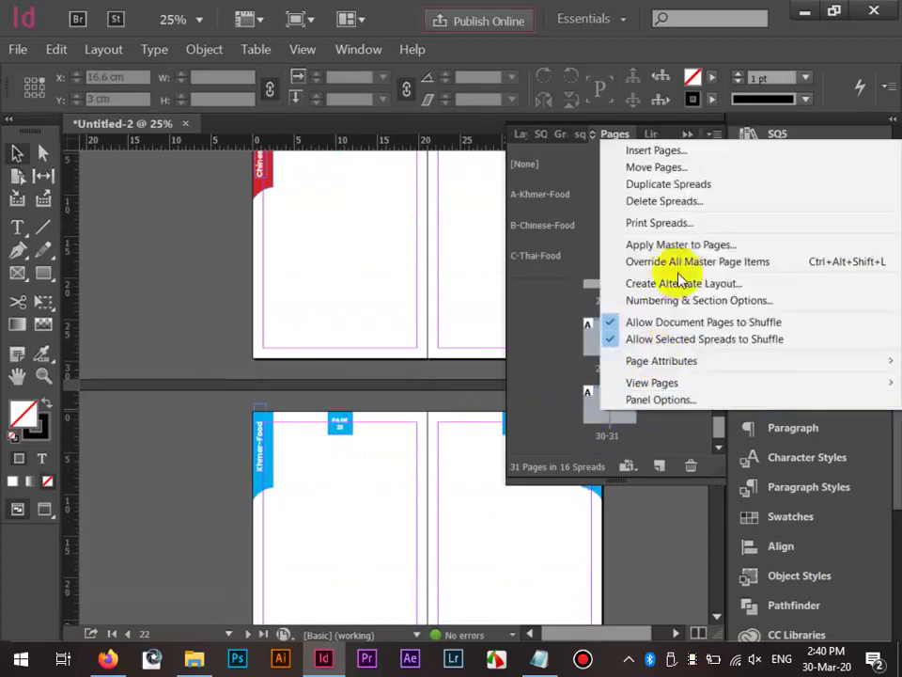
pyautogui.click(679, 243)
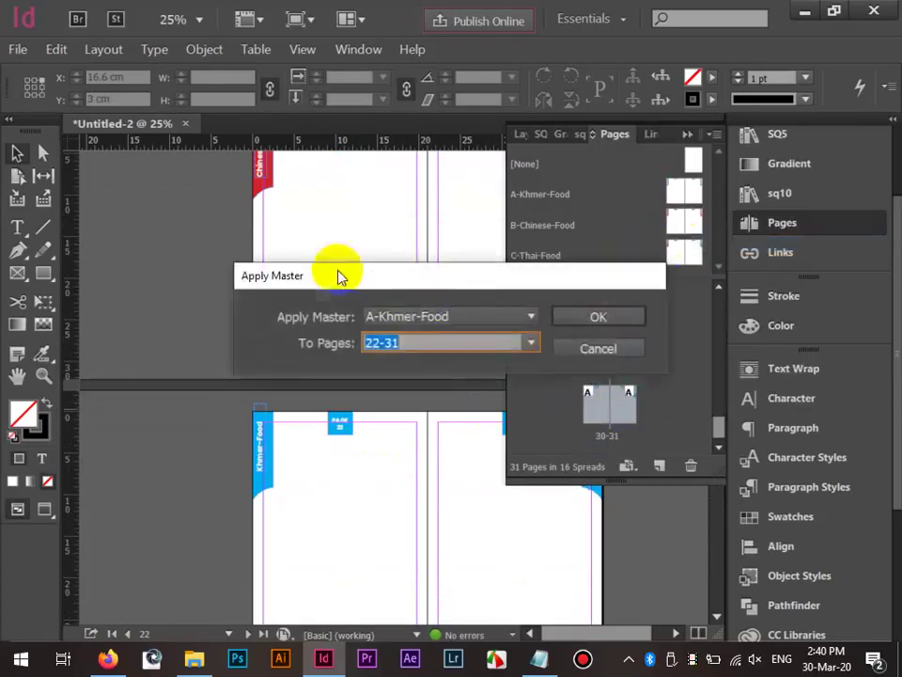
pyautogui.click(427, 321)
pyautogui.click(421, 399)
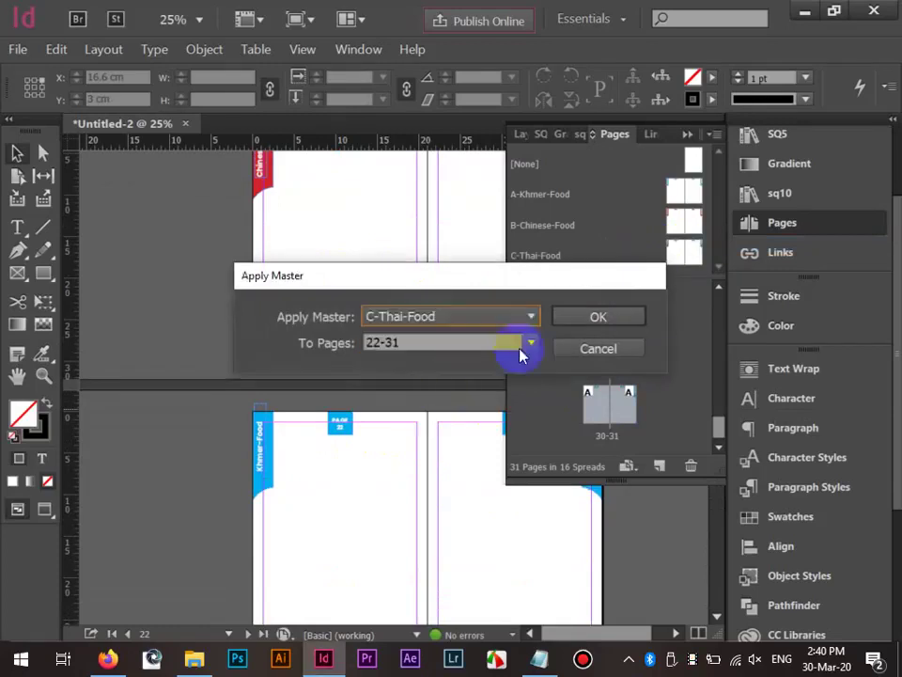
pyautogui.click(570, 313)
pyautogui.scroll(-3, 383, 479)
pyautogui.scroll(-5, 382, 479)
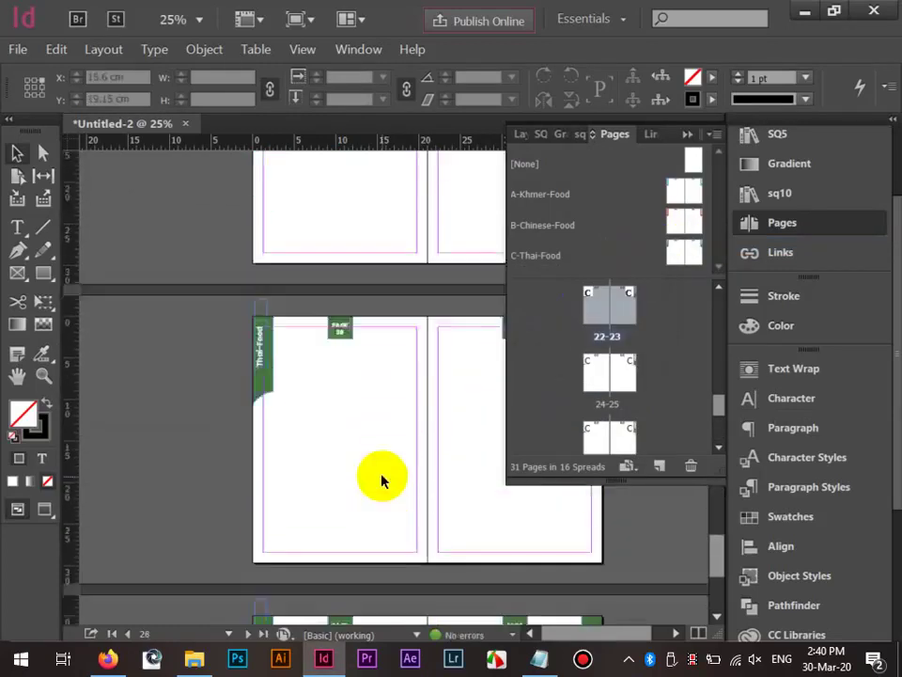
pyautogui.click(749, 225)
pyautogui.scroll(-2, 569, 355)
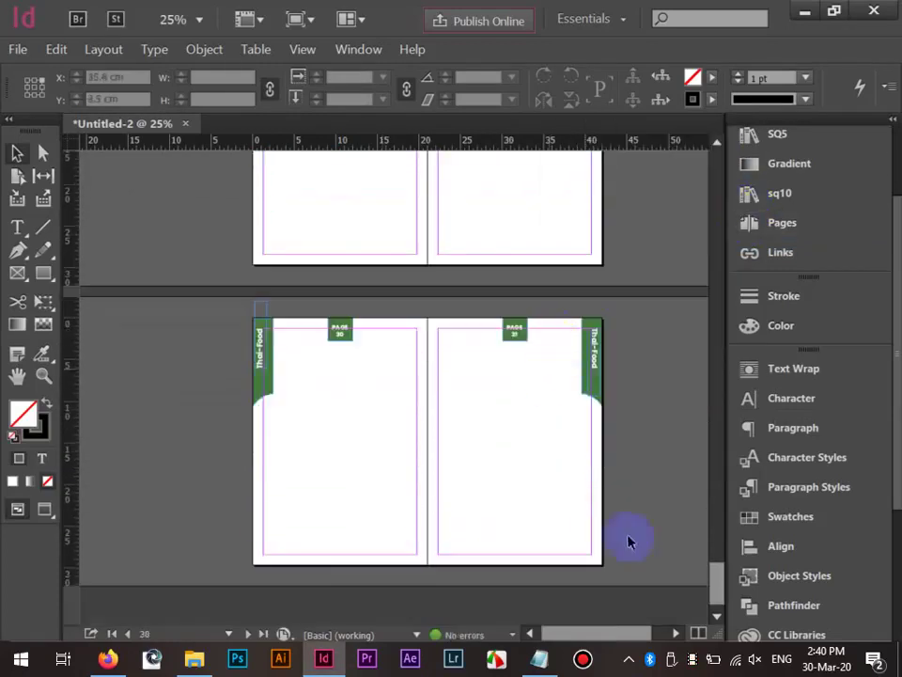
# Return to the start of the document and examine the blank first page and the page-number tab on page 2 up close.
pyautogui.moveTo(716, 585); pyautogui.dragTo(718, 169)
pyautogui.scroll(6, 298, 488)
pyautogui.scroll(-2, 298, 487)
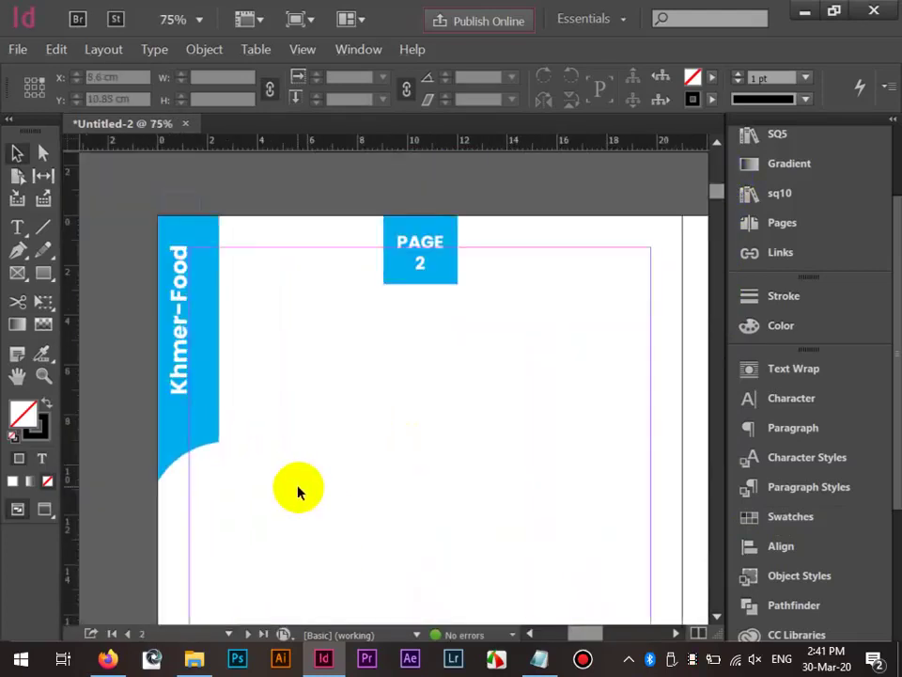
pyautogui.click(427, 230)
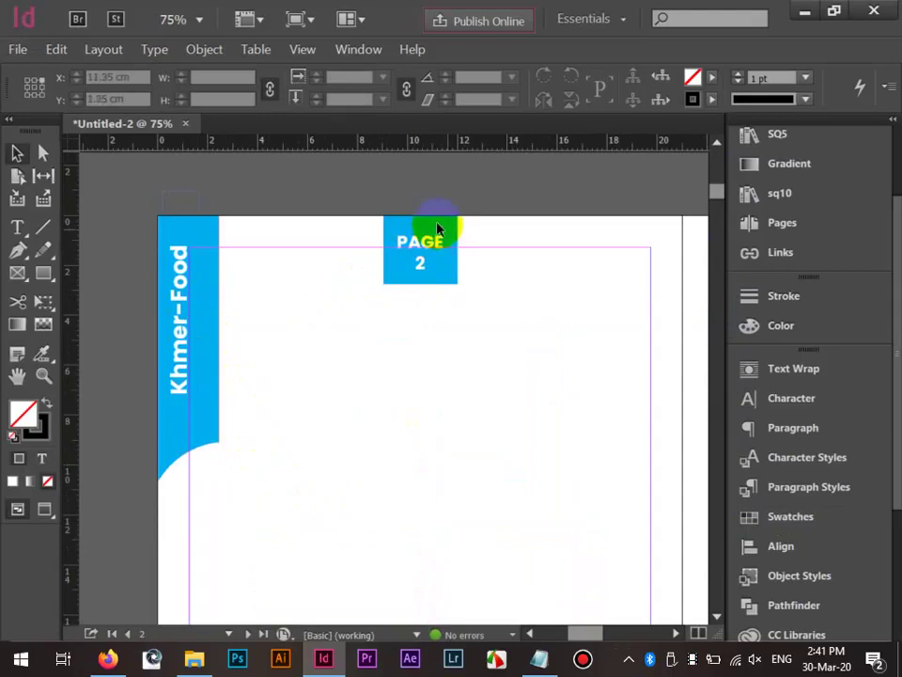
pyautogui.click(447, 250)
pyautogui.scroll(-2, 468, 363)
pyautogui.moveTo(509, 353); pyautogui.dragTo(512, 327)
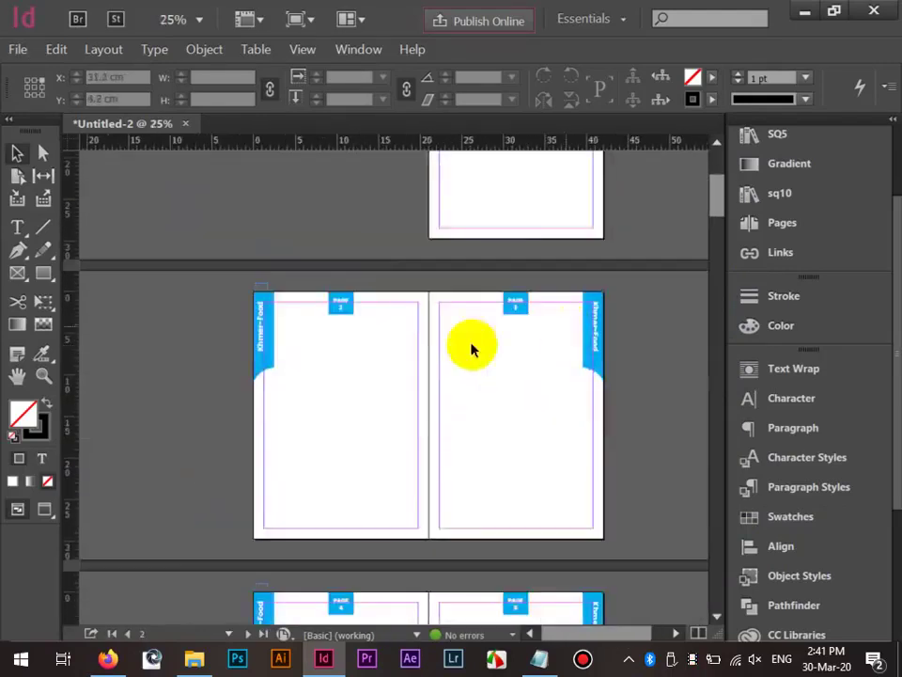
pyautogui.scroll(3, 338, 308)
pyautogui.scroll(-1, 368, 320)
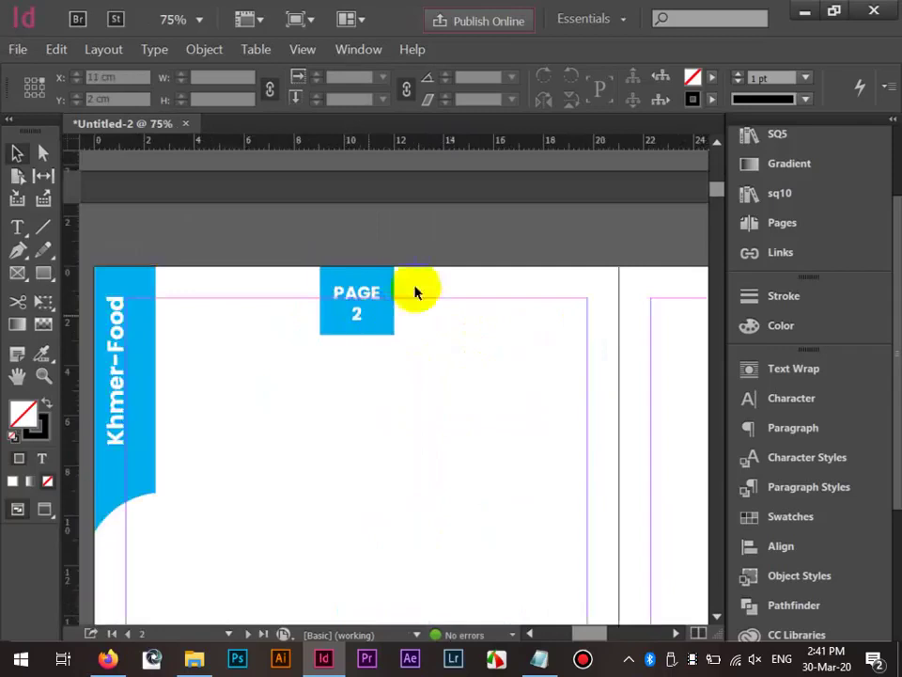
pyautogui.scroll(10, 417, 293)
pyautogui.scroll(2, 360, 426)
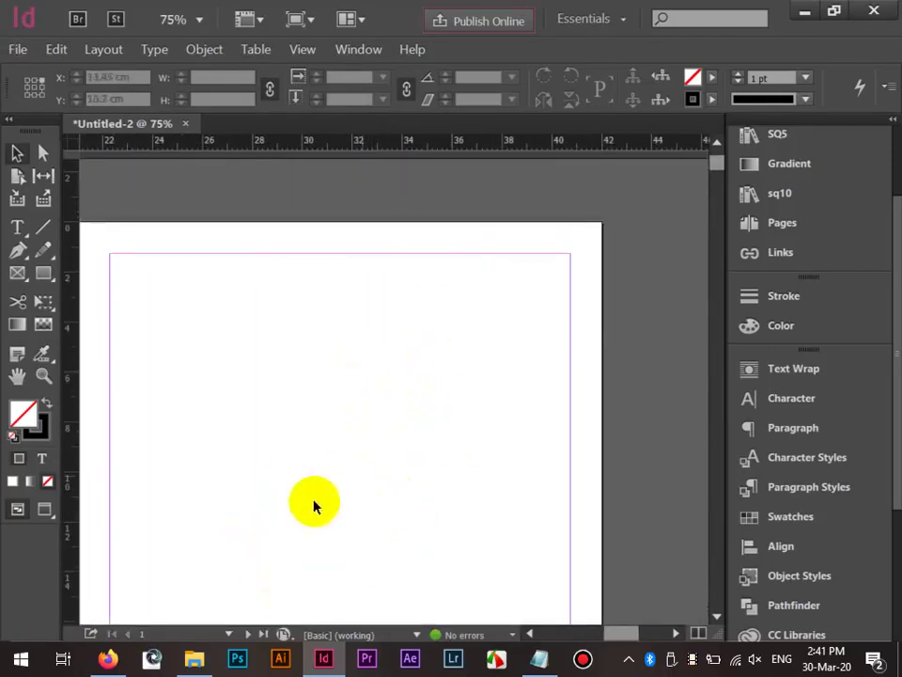
pyautogui.scroll(-3, 347, 451)
pyautogui.scroll(-3, 393, 355)
pyautogui.scroll(-1, 333, 262)
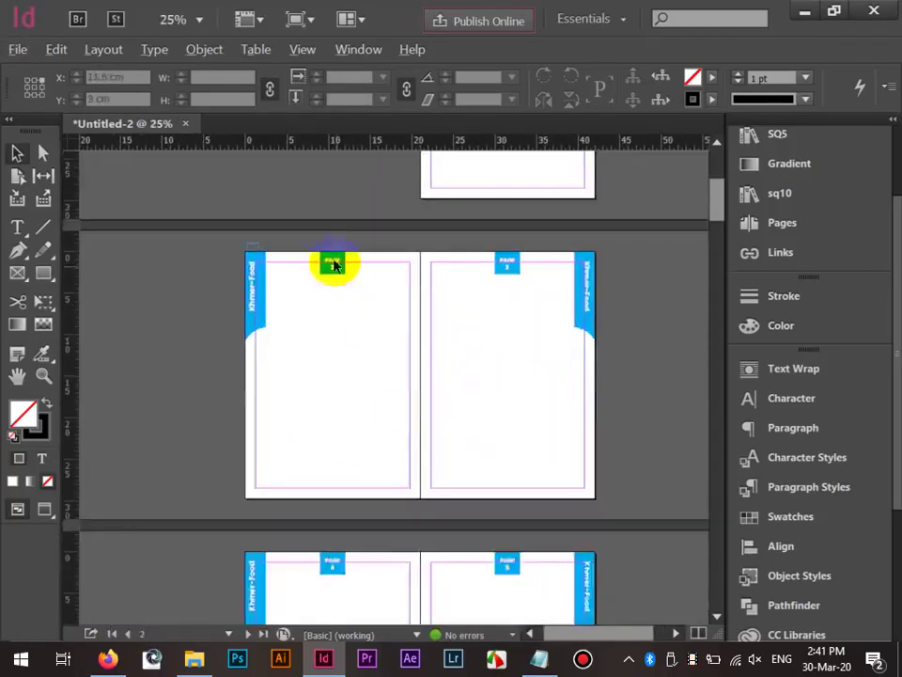
pyautogui.scroll(4, 333, 263)
pyautogui.scroll(-2, 333, 263)
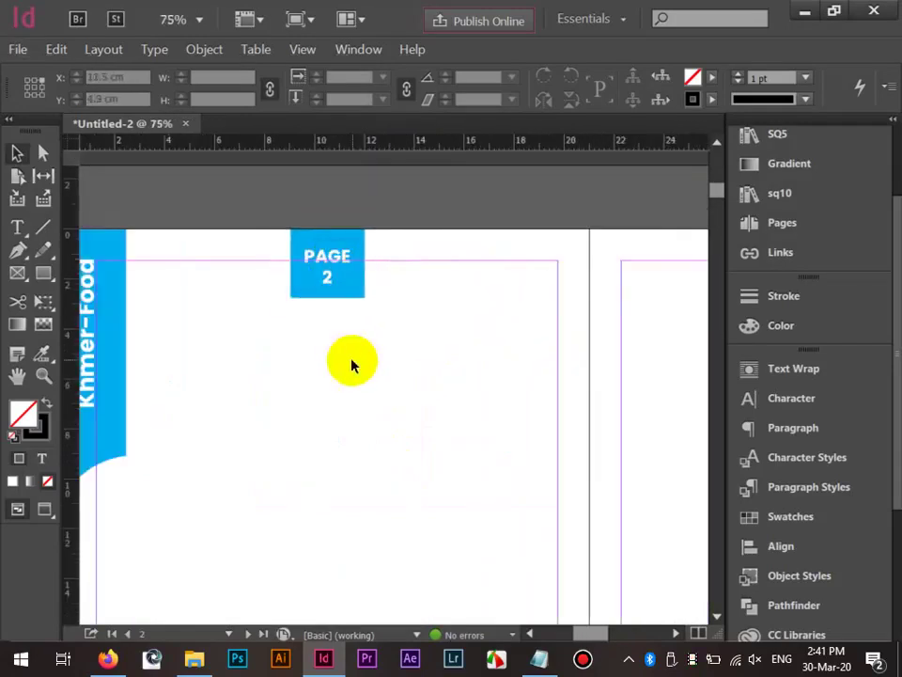
# Switch to the Lesson.txt notes in Notepad and highlight the line "3-Numbering and section".
pyautogui.click(539, 657)
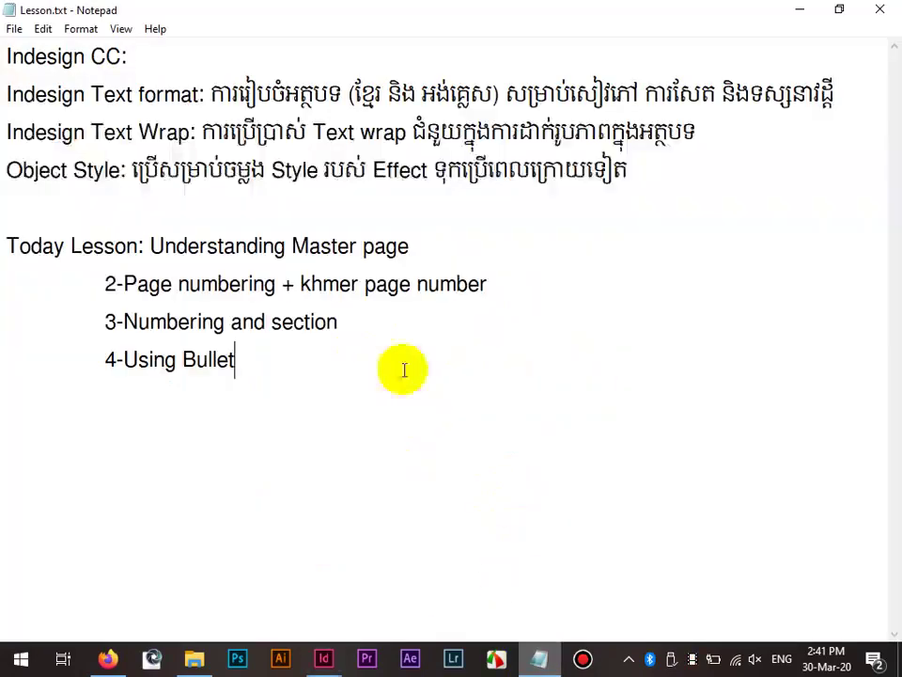
pyautogui.click(360, 323)
pyautogui.moveTo(340, 321); pyautogui.dragTo(106, 333)
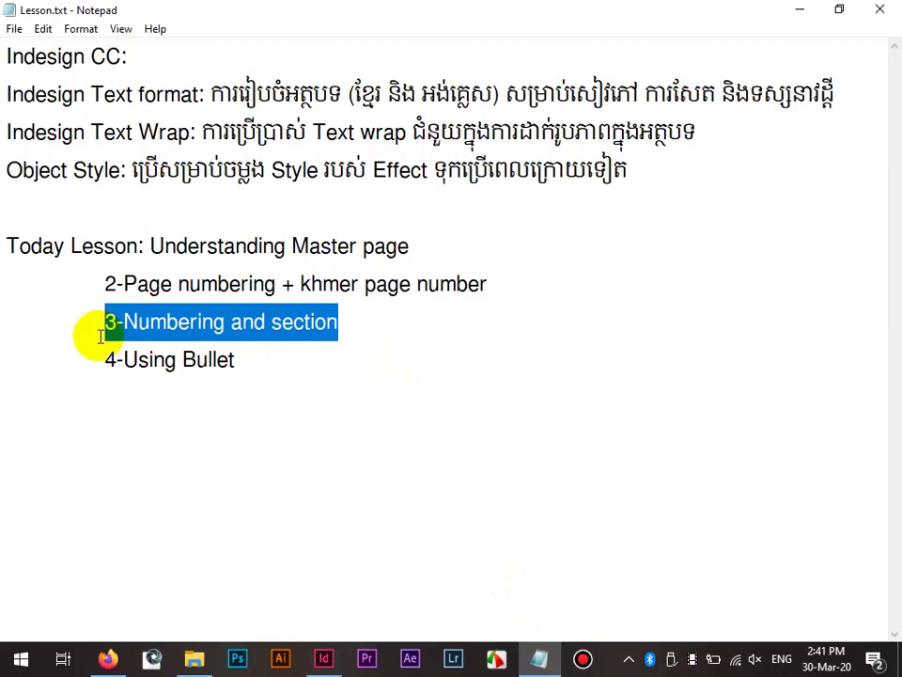
# Return to the InDesign document and start a new section at page 2 with page numbering starting at 1.
pyautogui.click(323, 658)
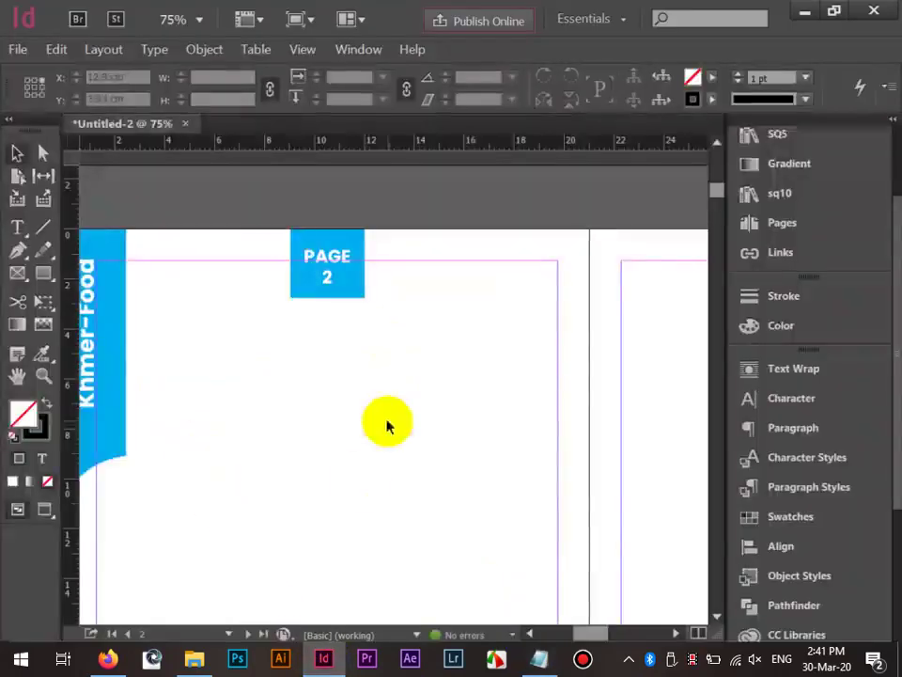
pyautogui.click(757, 224)
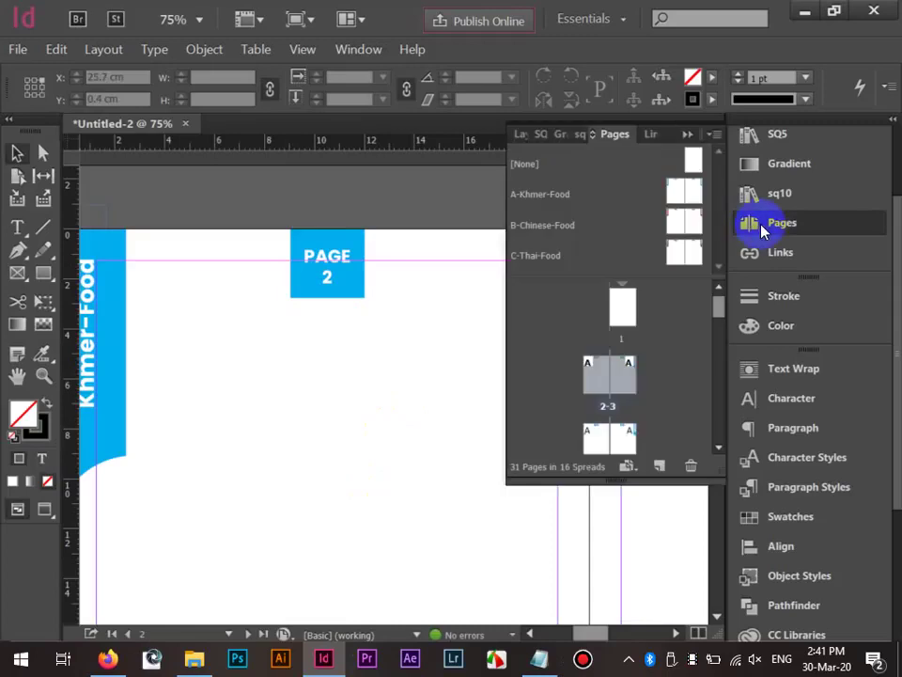
pyautogui.rightClick(596, 371)
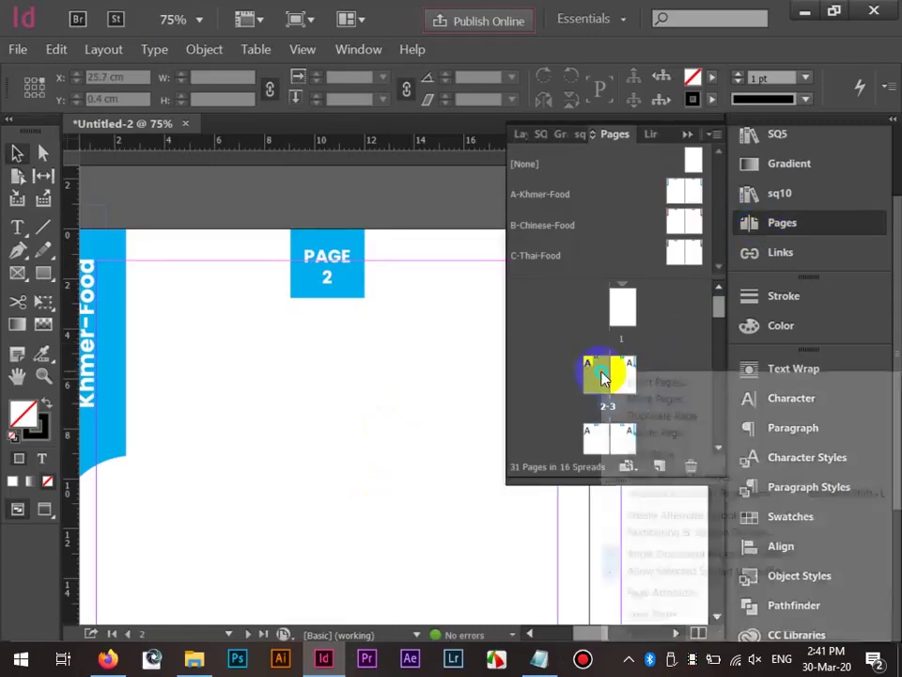
pyautogui.click(596, 371)
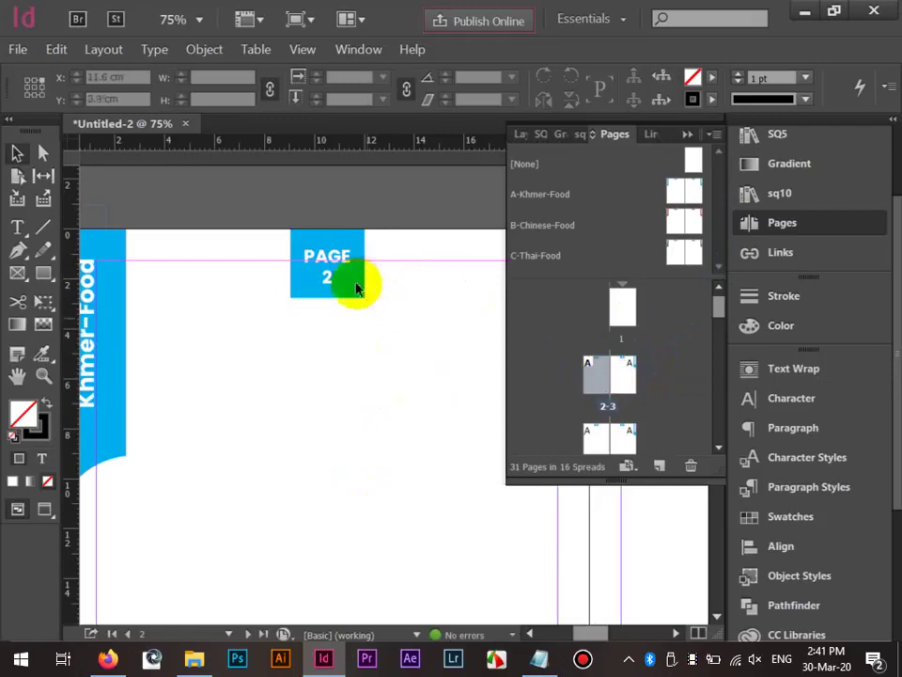
pyautogui.rightClick(593, 391)
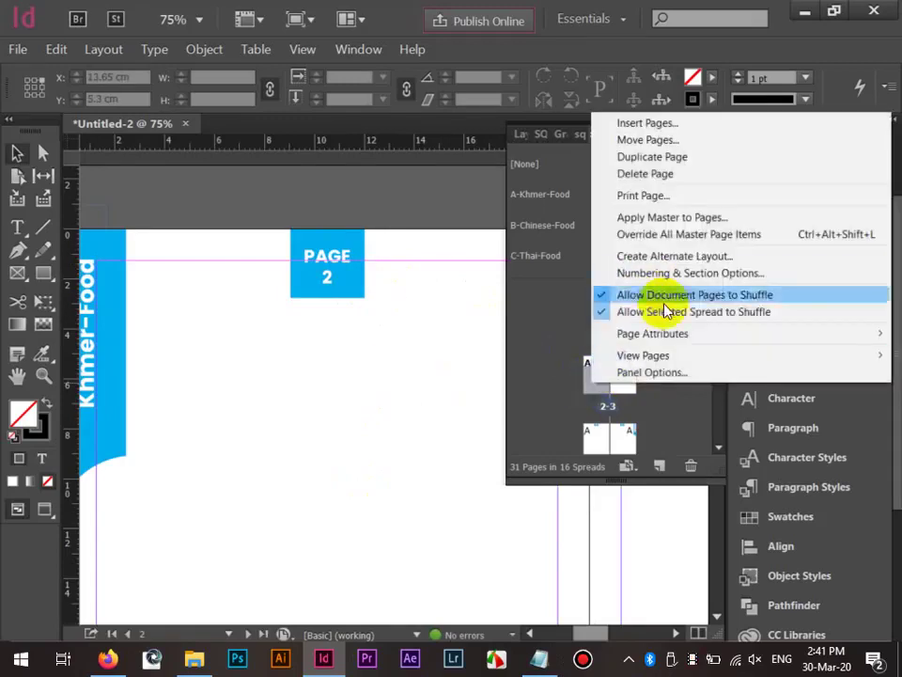
pyautogui.click(764, 280)
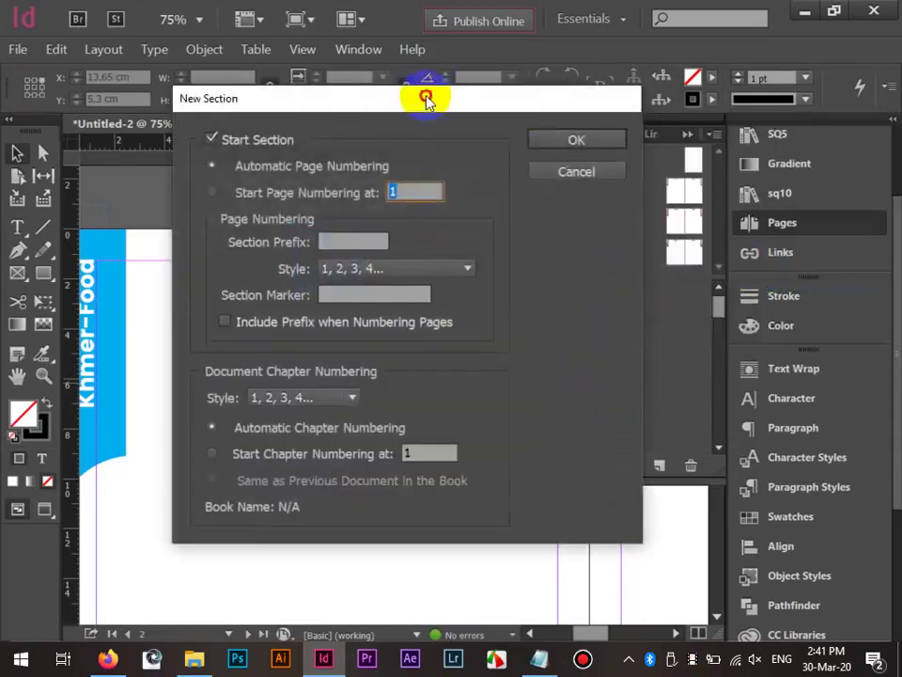
pyautogui.moveTo(435, 97); pyautogui.dragTo(637, 54)
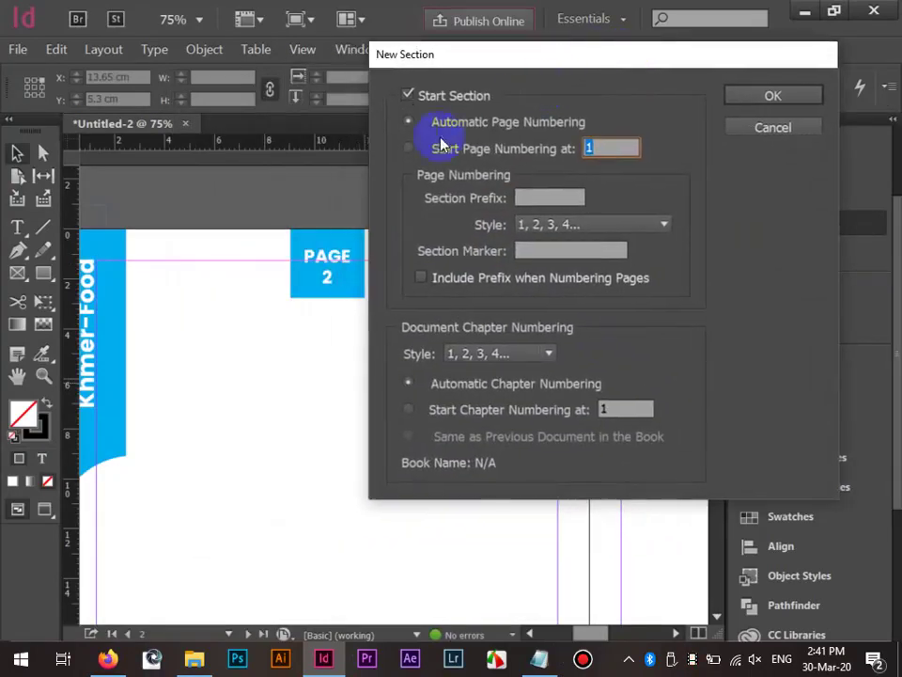
pyautogui.click(411, 150)
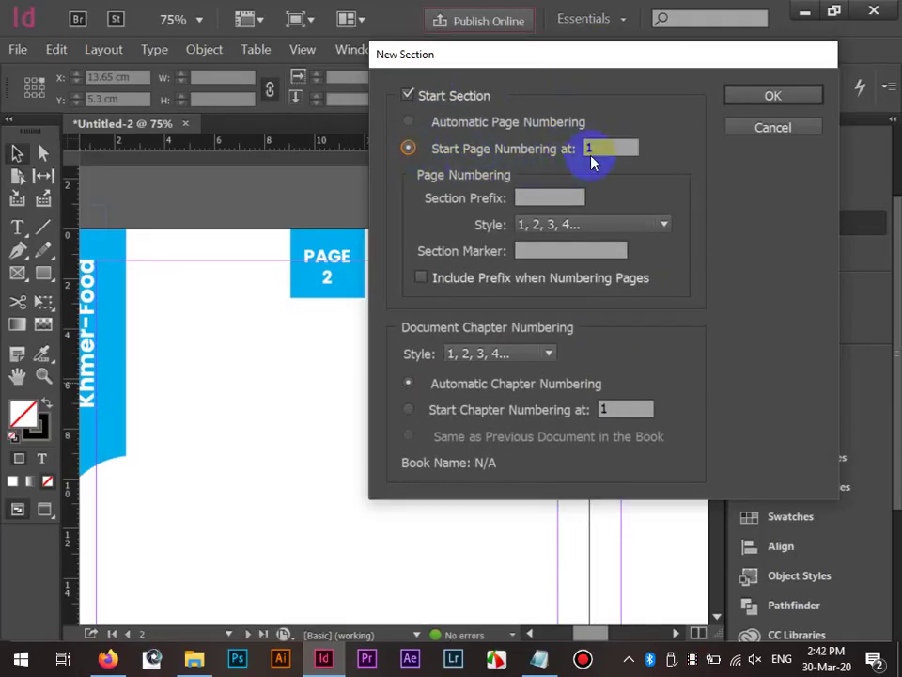
pyautogui.click(741, 95)
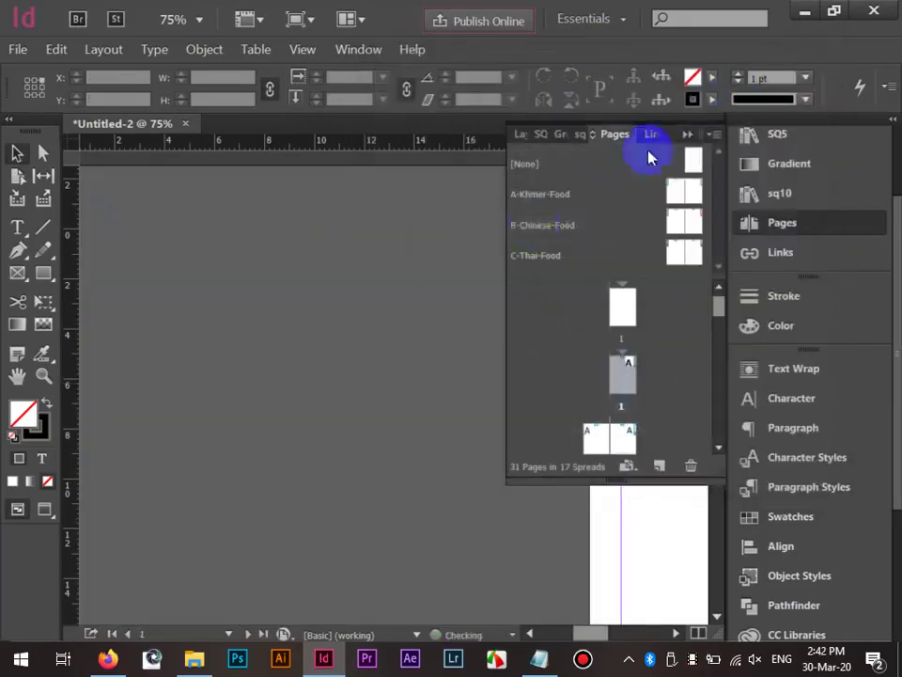
# Check the renumbered page tabs from the start of the new section through the last page of the document.
pyautogui.click(751, 225)
pyautogui.scroll(-3, 518, 288)
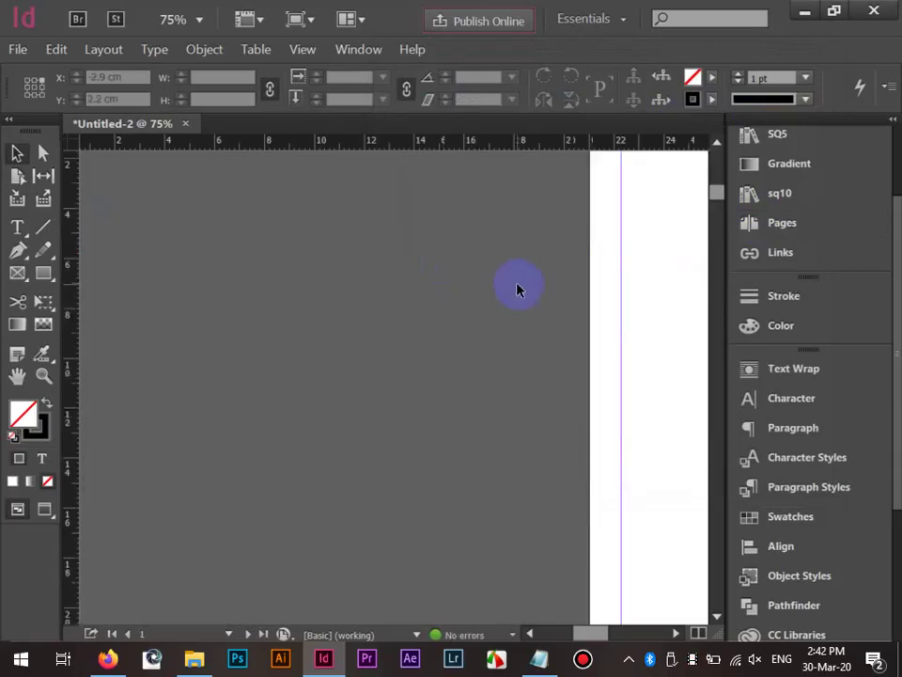
pyautogui.scroll(-5, 518, 287)
pyautogui.scroll(1, 500, 316)
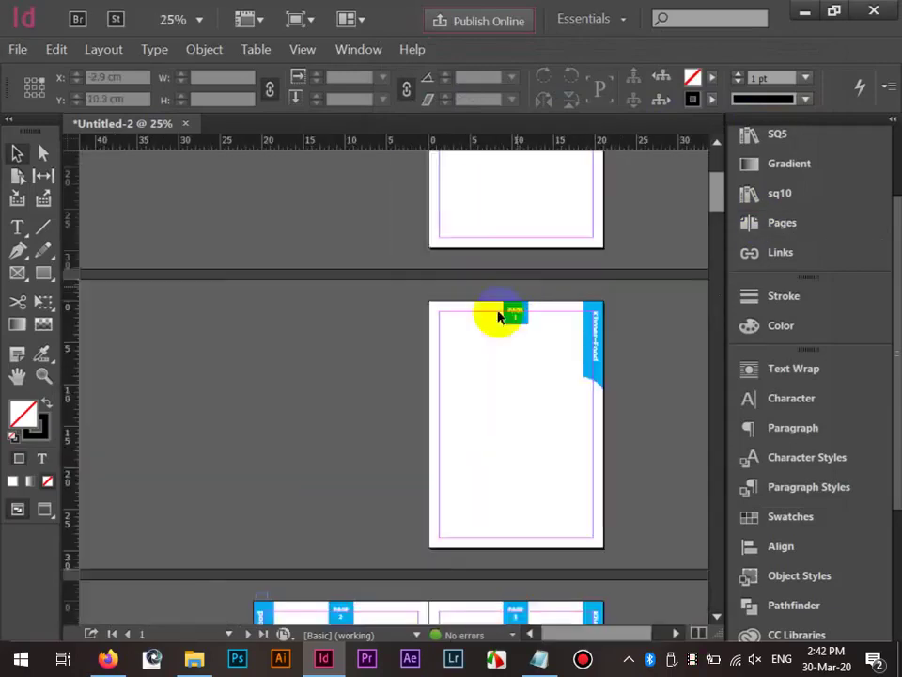
pyautogui.scroll(1, 524, 305)
pyautogui.scroll(-4, 513, 299)
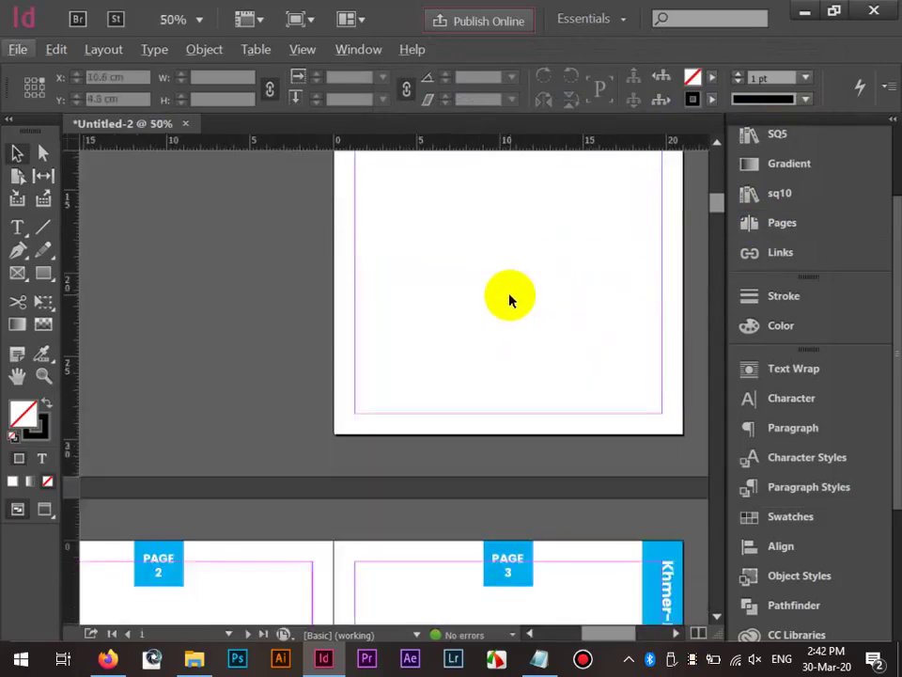
pyautogui.moveTo(719, 207); pyautogui.dragTo(750, 630)
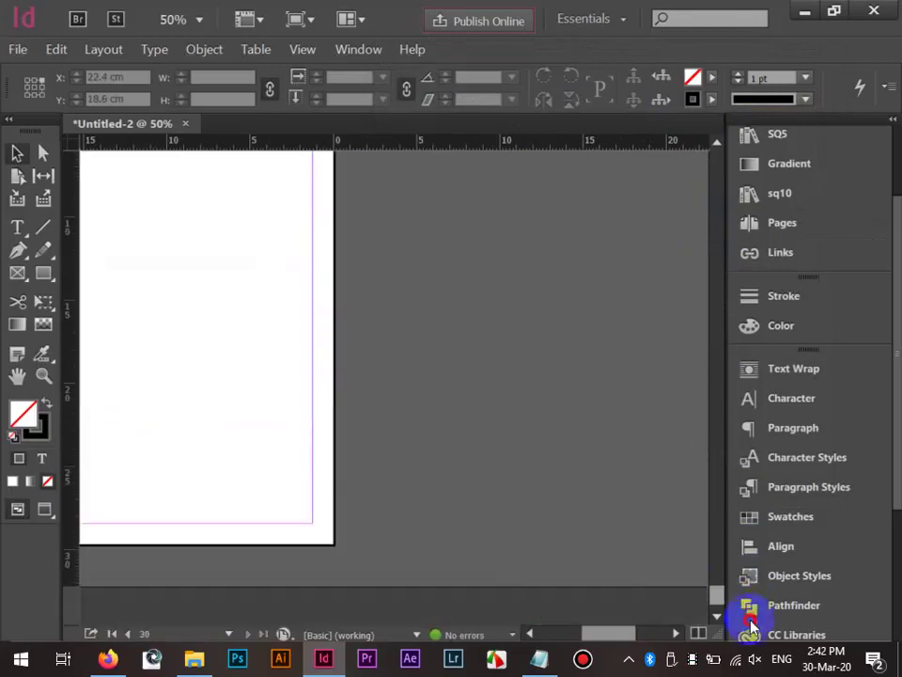
pyautogui.scroll(1, 401, 477)
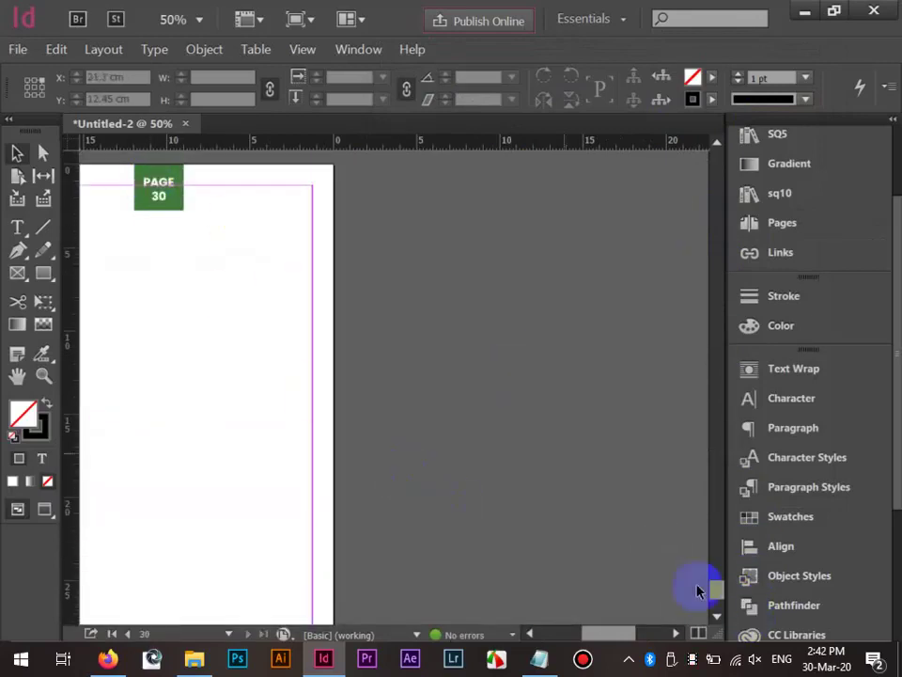
# Go back to the opening spreads and examine the page-number and Khmer-Food tabs on the section's first pages up close.
pyautogui.moveTo(713, 588); pyautogui.dragTo(739, 241)
pyautogui.scroll(-1, 391, 447)
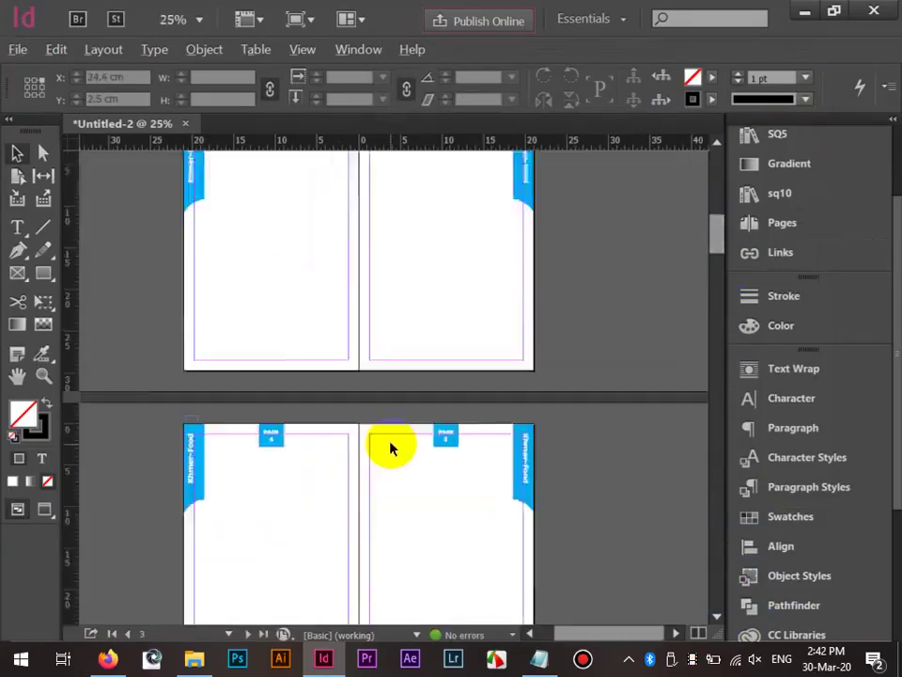
pyautogui.scroll(2, 391, 447)
pyautogui.scroll(4, 391, 448)
pyautogui.scroll(-2, 391, 448)
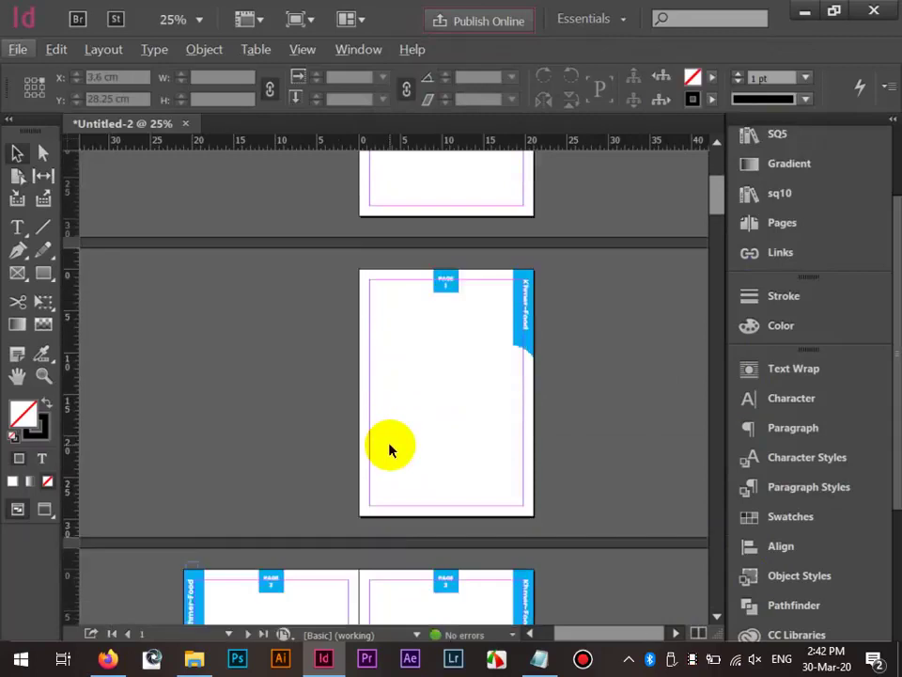
pyautogui.scroll(-2, 391, 449)
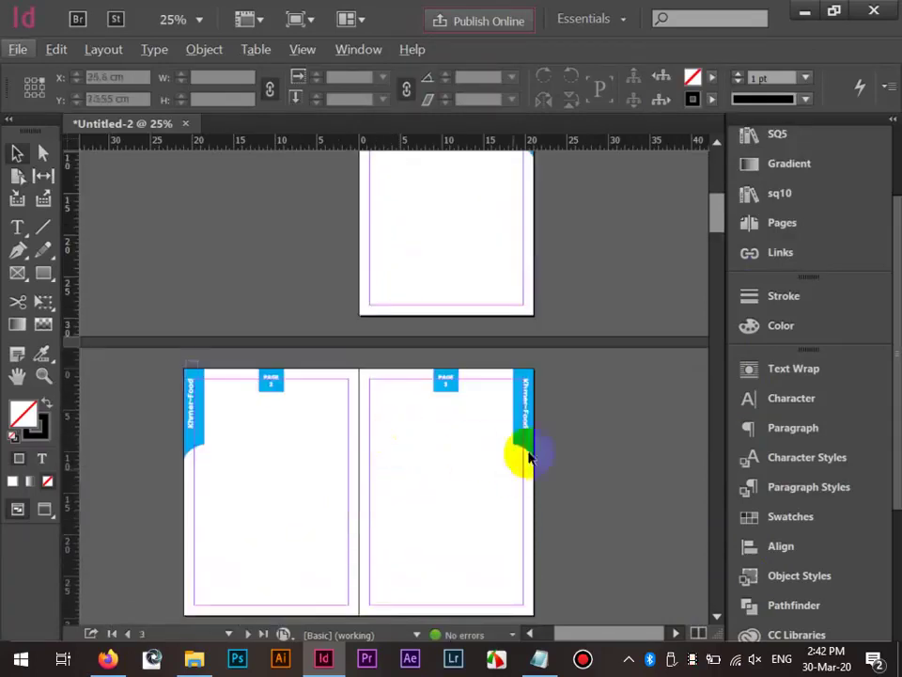
pyautogui.scroll(4, 518, 460)
pyautogui.scroll(-2, 505, 410)
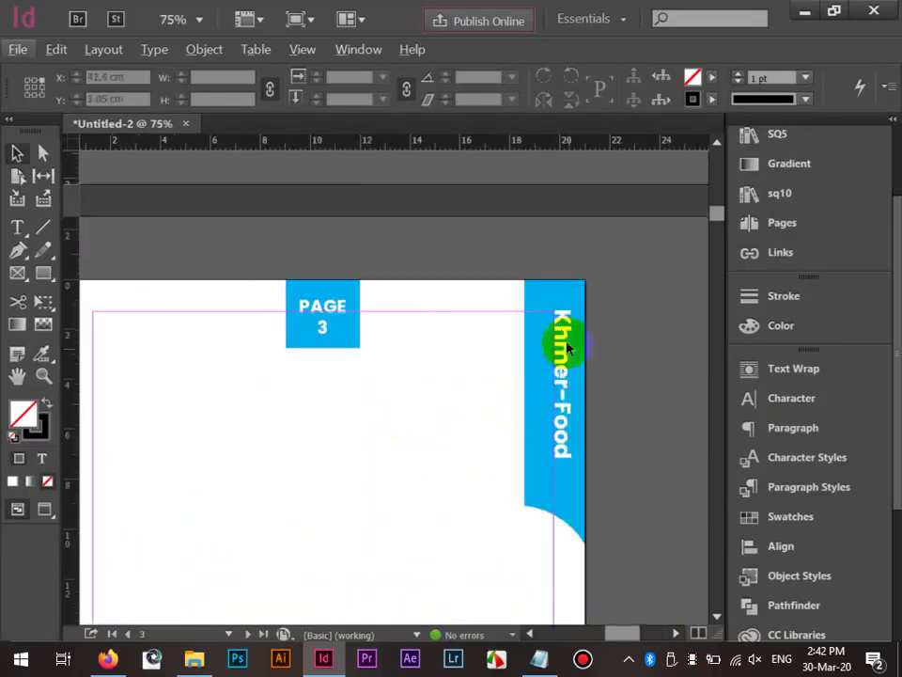
pyautogui.scroll(10, 346, 414)
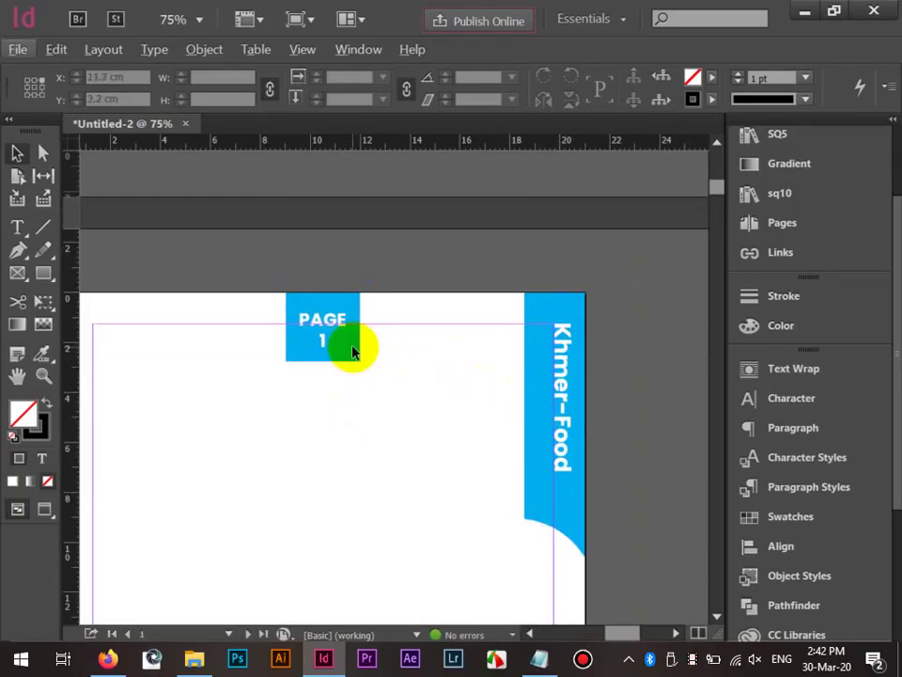
# Open the A-Khmer-Food master and clear the vertical "Khmer-Food" text from the tab on its left page.
pyautogui.click(804, 225)
pyautogui.doubleClick(560, 200)
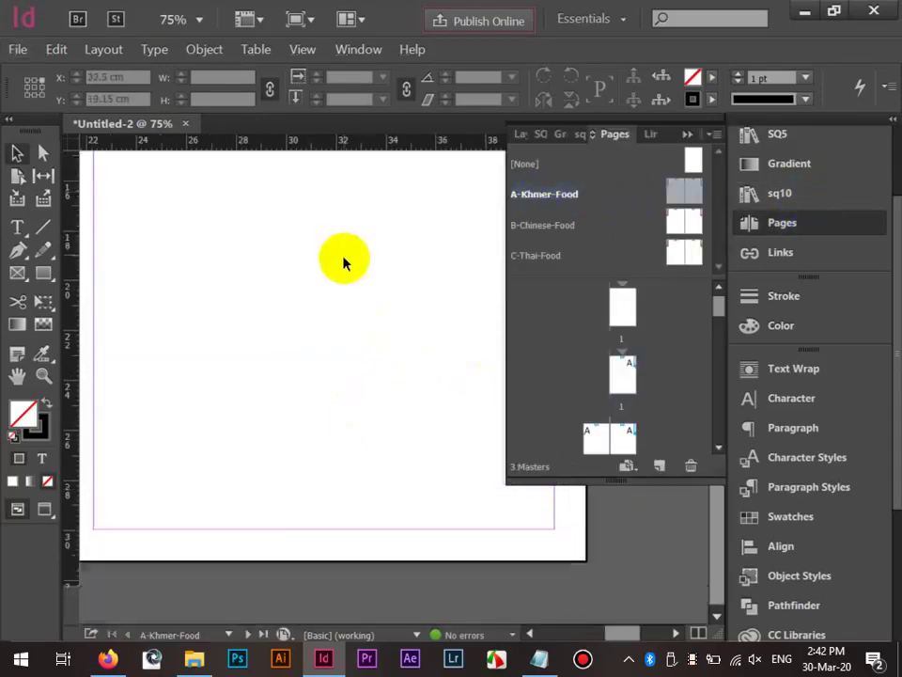
pyautogui.scroll(2, 342, 258)
pyautogui.moveTo(606, 631); pyautogui.dragTo(567, 614)
pyautogui.click(747, 225)
pyautogui.scroll(3, 356, 381)
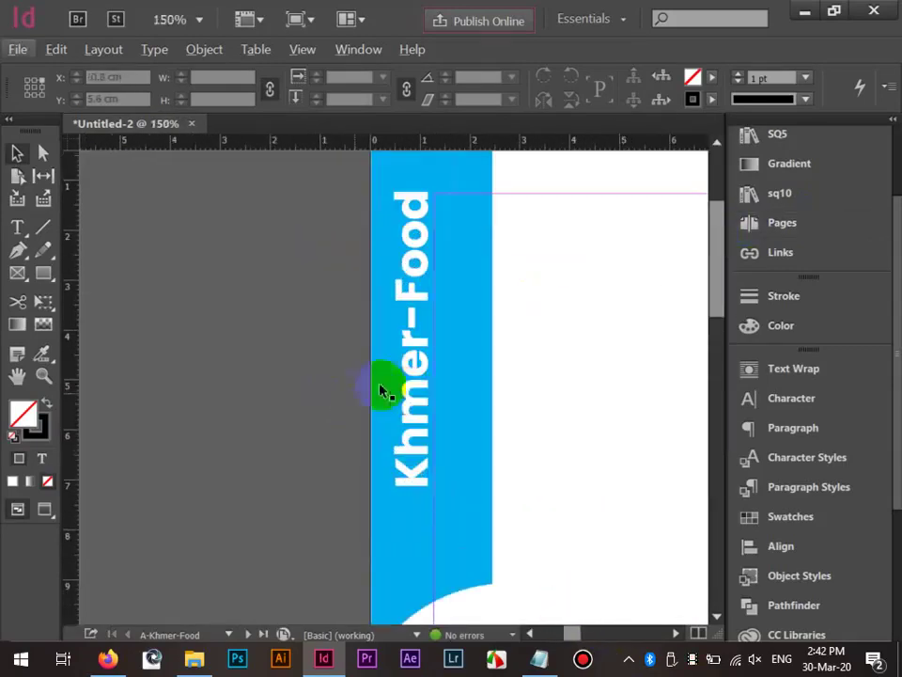
pyautogui.doubleClick(409, 391)
pyautogui.moveTo(406, 350); pyautogui.dragTo(402, 468)
pyautogui.tripleClick(403, 470)
pyautogui.press('BackSpace')
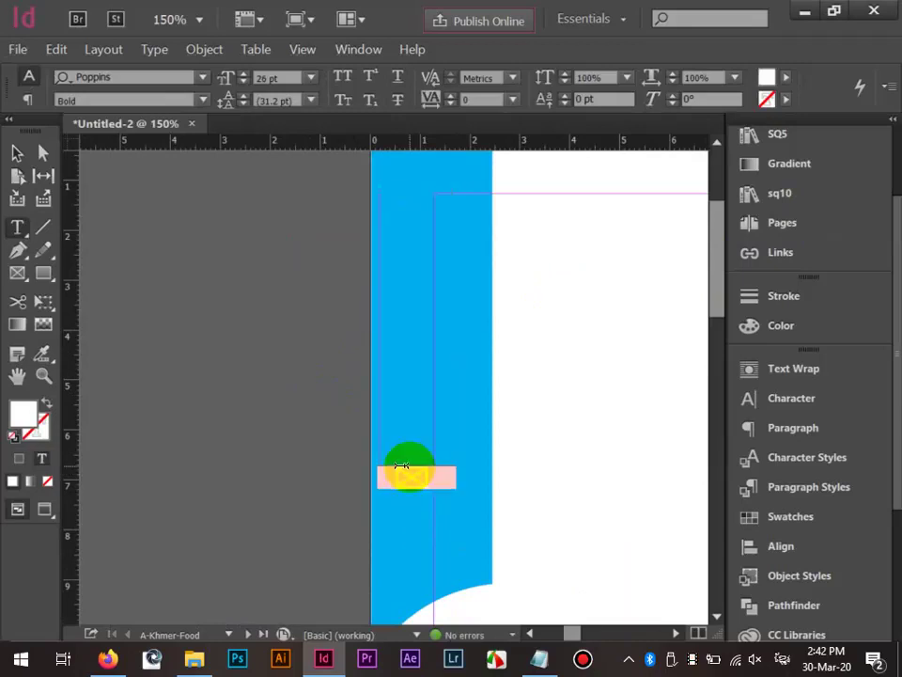
# Place the text cursor in the emptied vertical label and open its font family for editing.
pyautogui.click(401, 466)
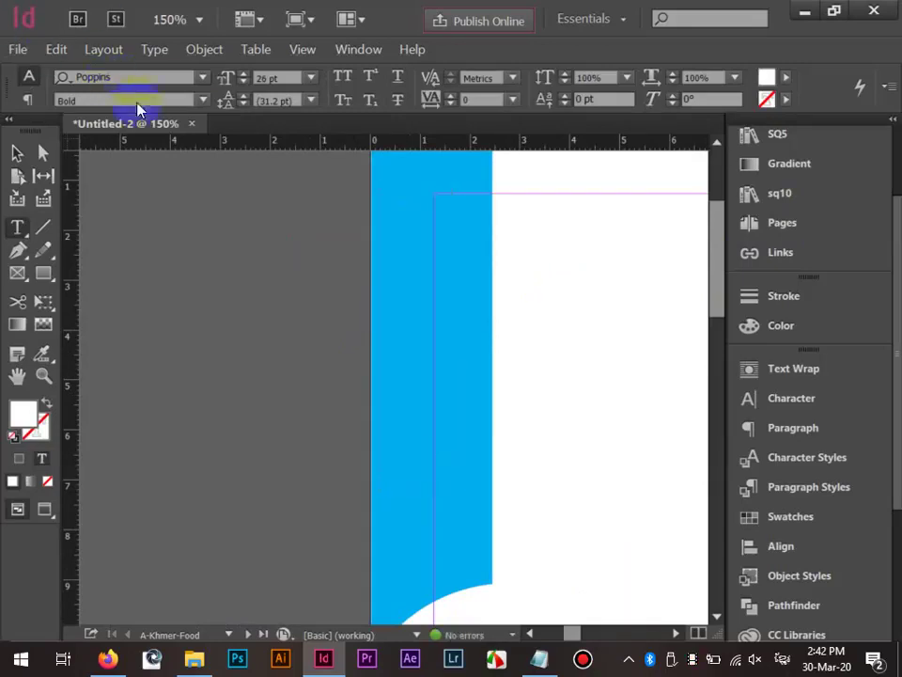
pyautogui.click(123, 75)
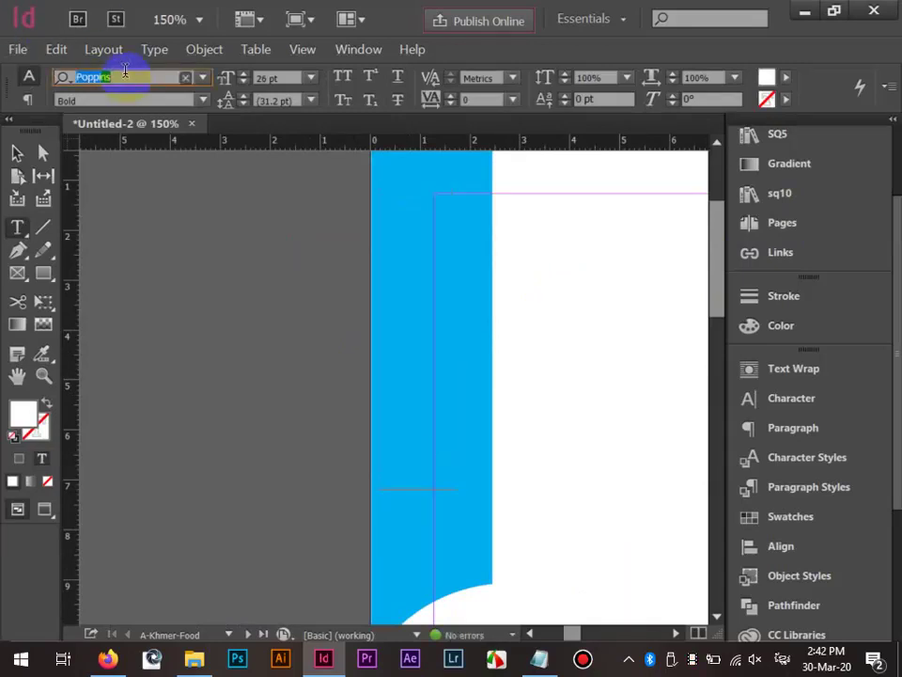
# Set the font of the left tab's vertical label to AKbalthom KhmerNew and enter its Khmer title.
pyautogui.write('kh')
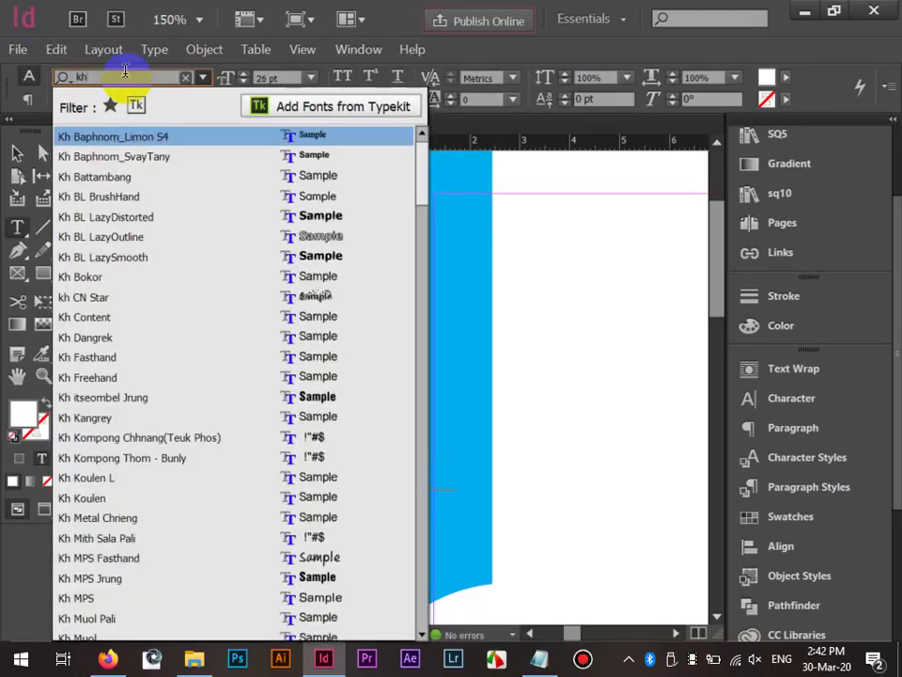
pyautogui.press('BackSpace')
pyautogui.press('BackSpace')
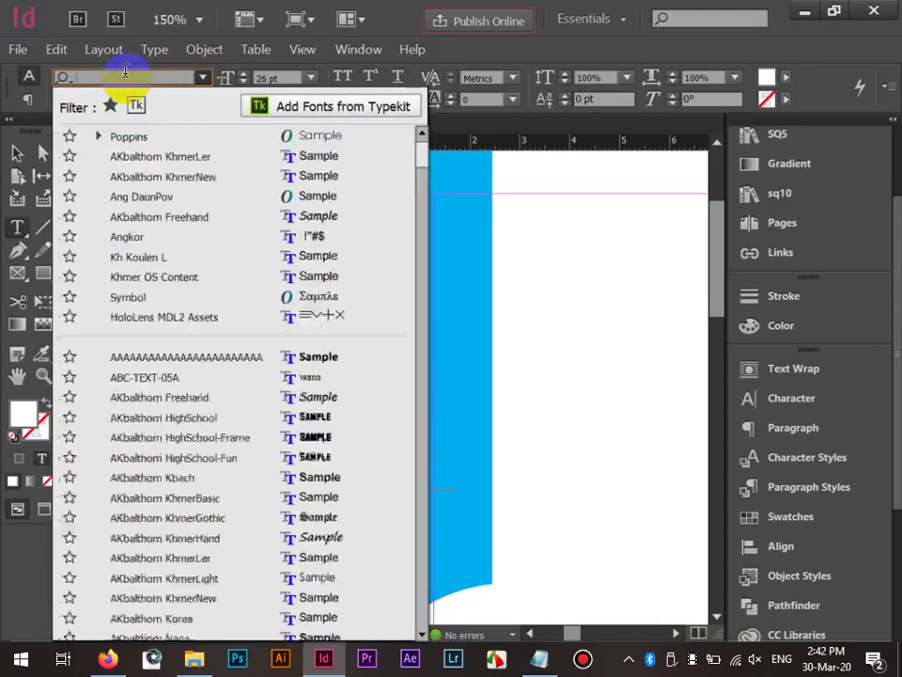
pyautogui.write('akba')
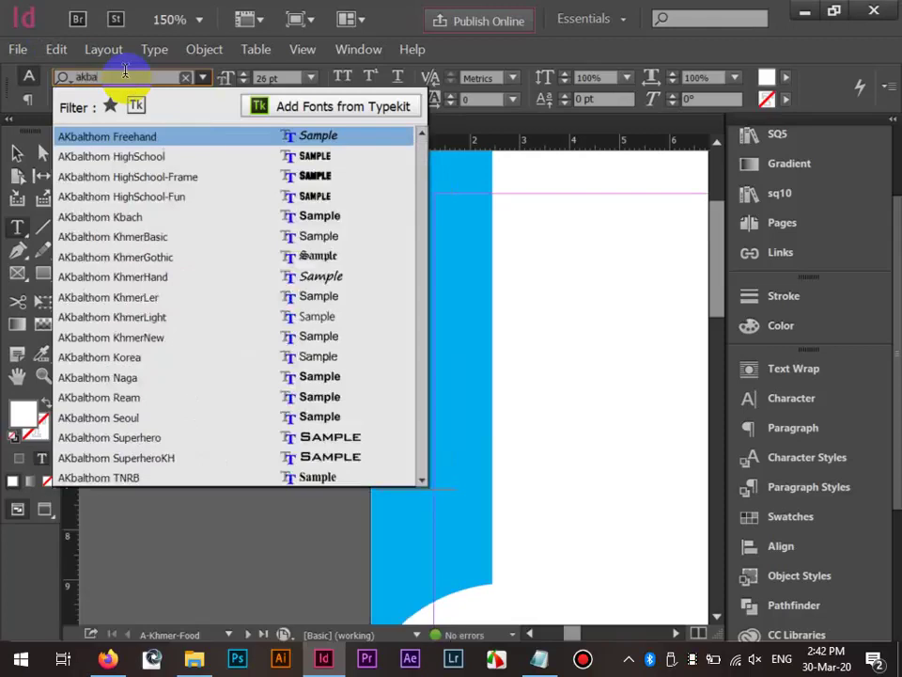
pyautogui.click(157, 337)
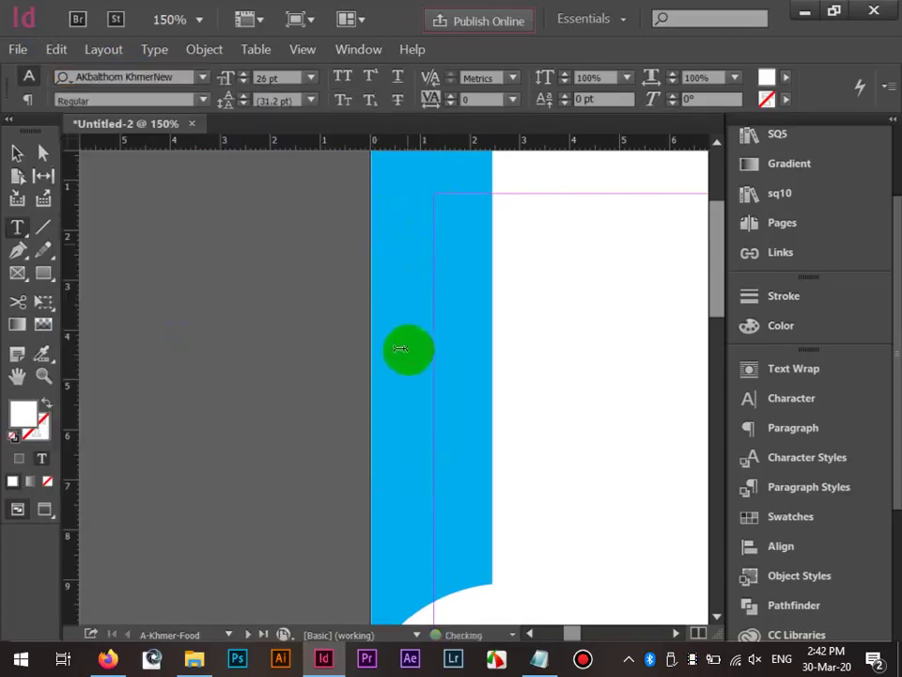
pyautogui.press('BackSpace')
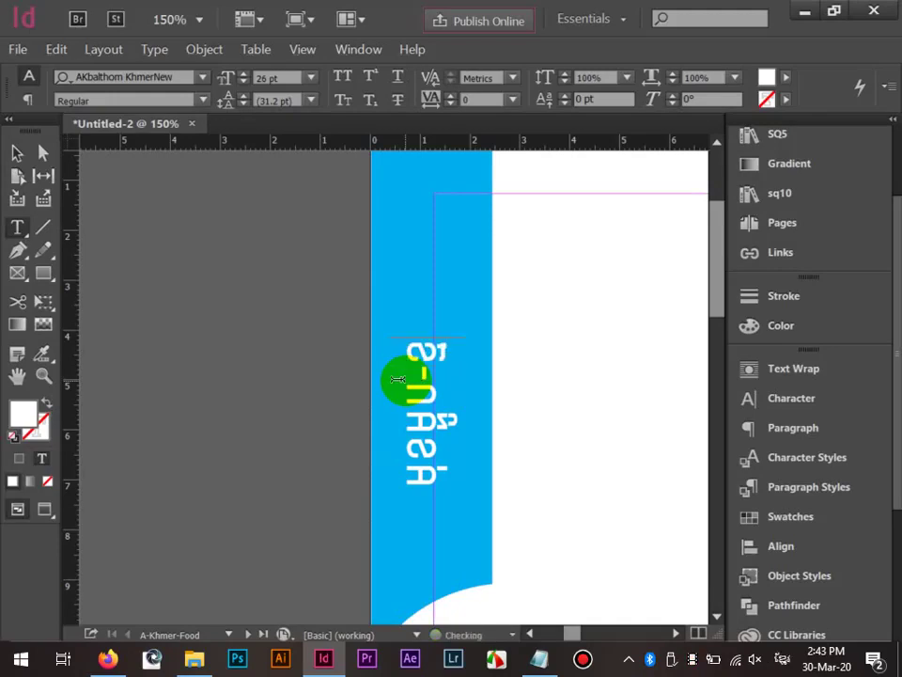
pyautogui.write('ែ')
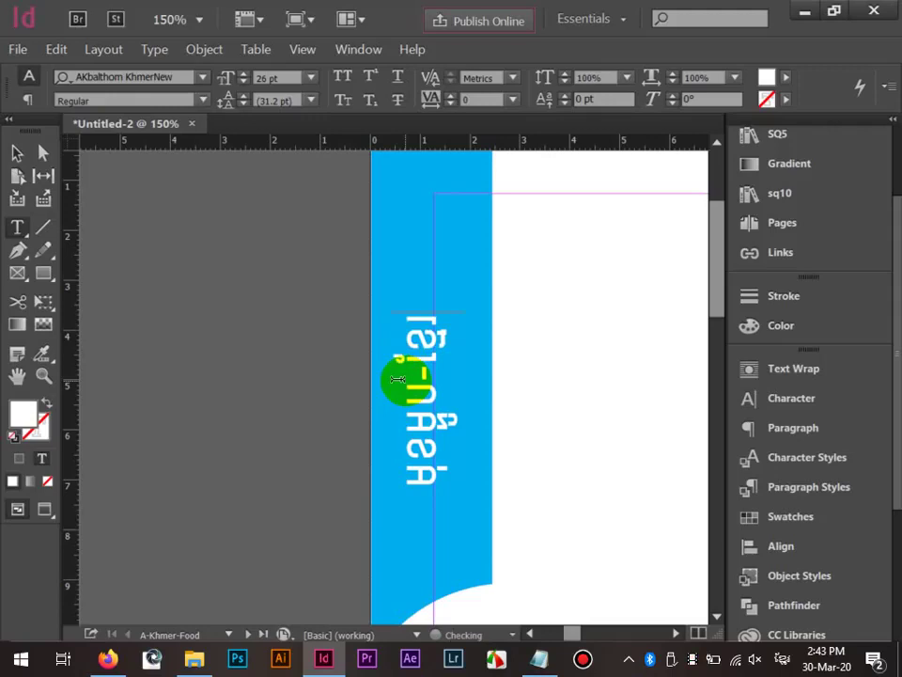
# Move the vertical Khmer label up to the upper part of the left page's blue tab.
pyautogui.click(17, 152)
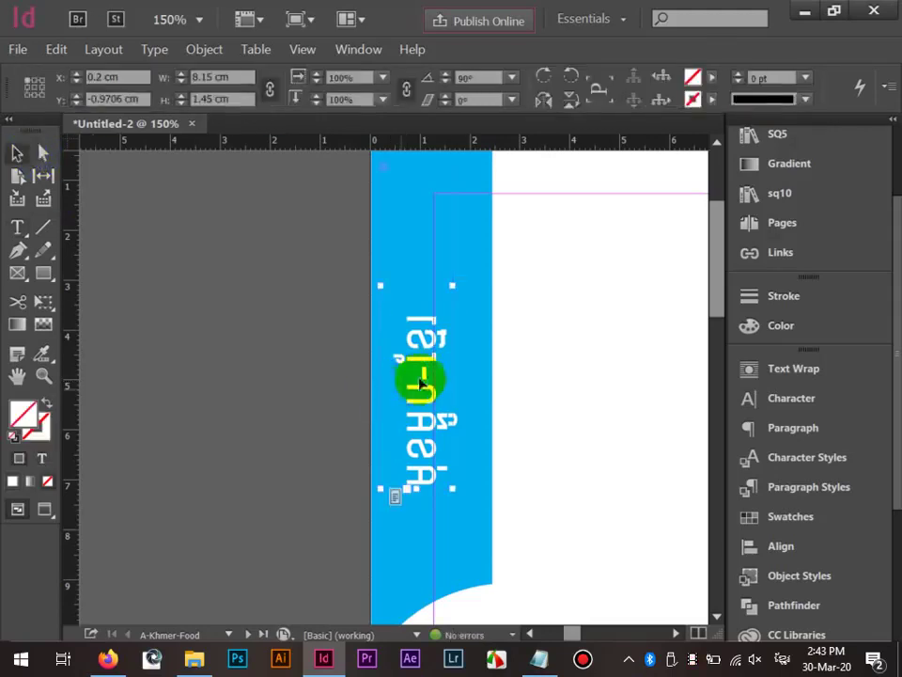
pyautogui.moveTo(421, 383); pyautogui.dragTo(419, 249)
pyautogui.press('Right')
pyautogui.press('Right')
pyautogui.press('Right')
pyautogui.press('Right')
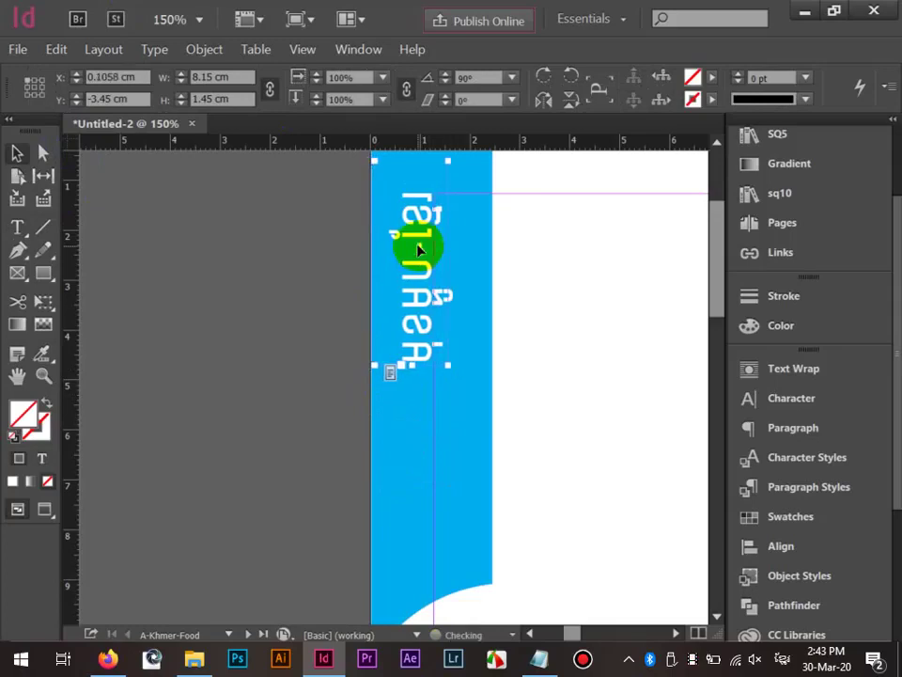
pyautogui.click(572, 290)
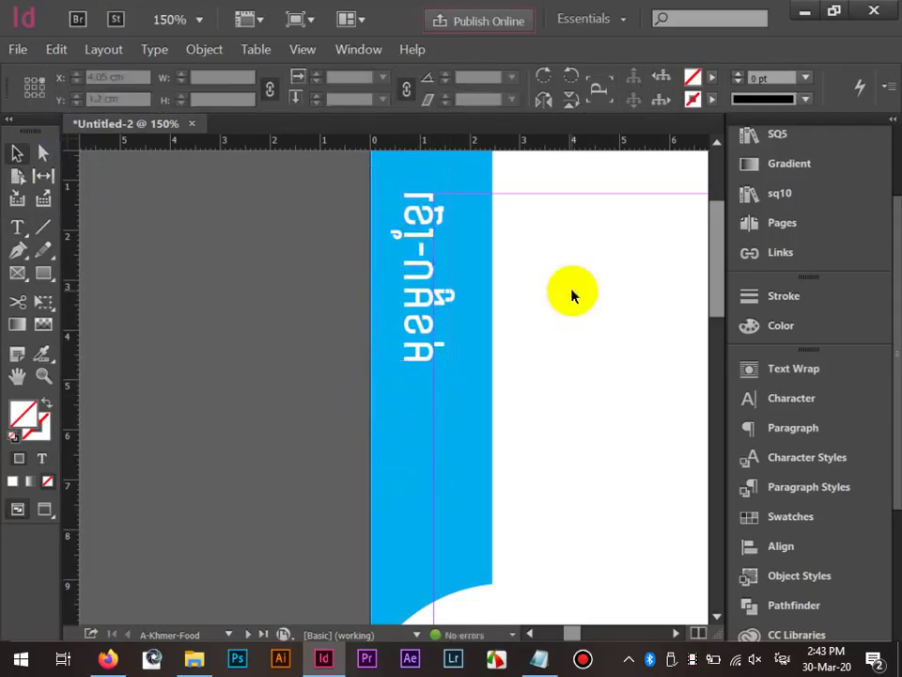
# Copy the vertical Khmer label to the right page's blue tab and delete the old Khmer-Food label there.
pyautogui.scroll(-2, 517, 296)
pyautogui.moveTo(535, 303); pyautogui.dragTo(272, 324)
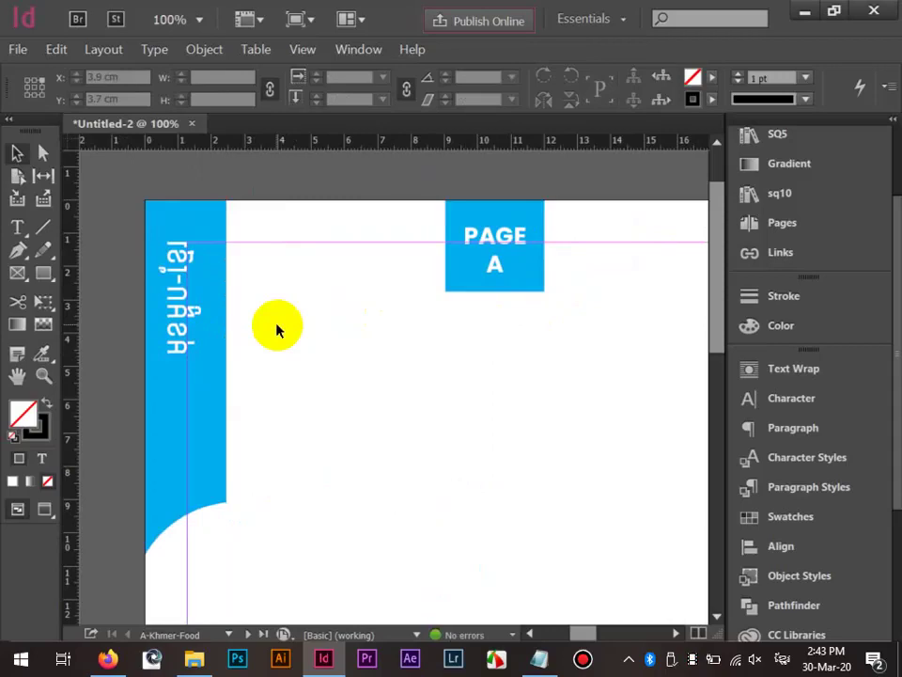
pyautogui.scroll(-2, 258, 323)
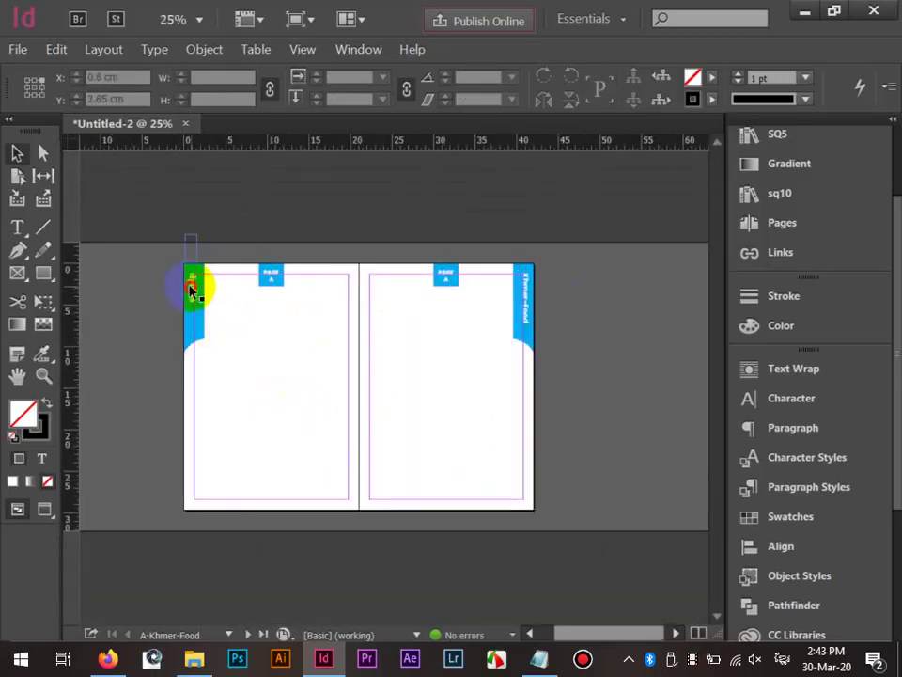
pyautogui.moveTo(191, 289); pyautogui.dragTo(513, 287)
pyautogui.scroll(3, 551, 287)
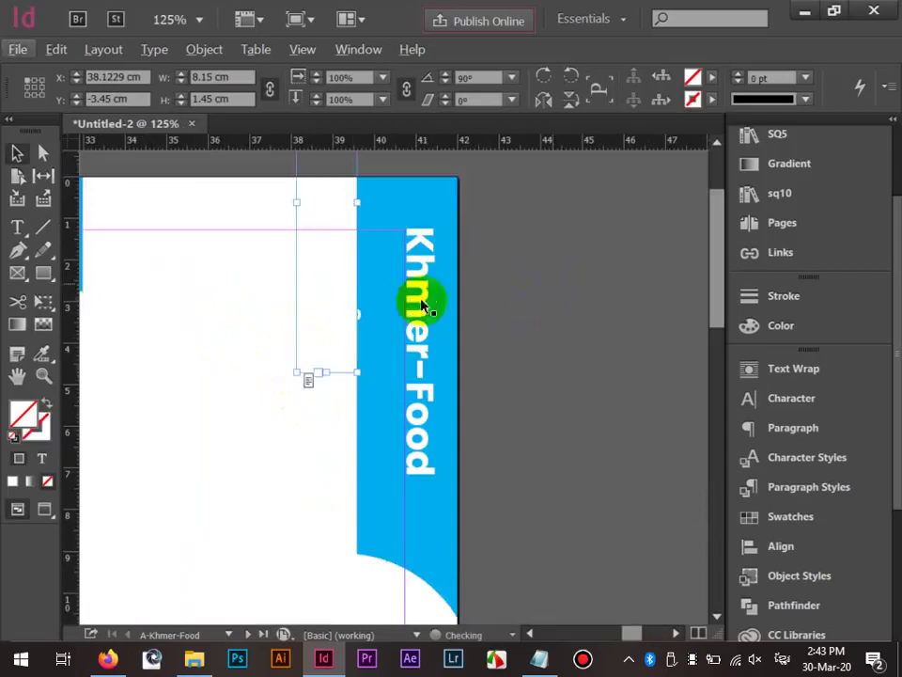
pyautogui.moveTo(345, 294); pyautogui.dragTo(376, 293)
pyautogui.click(420, 300)
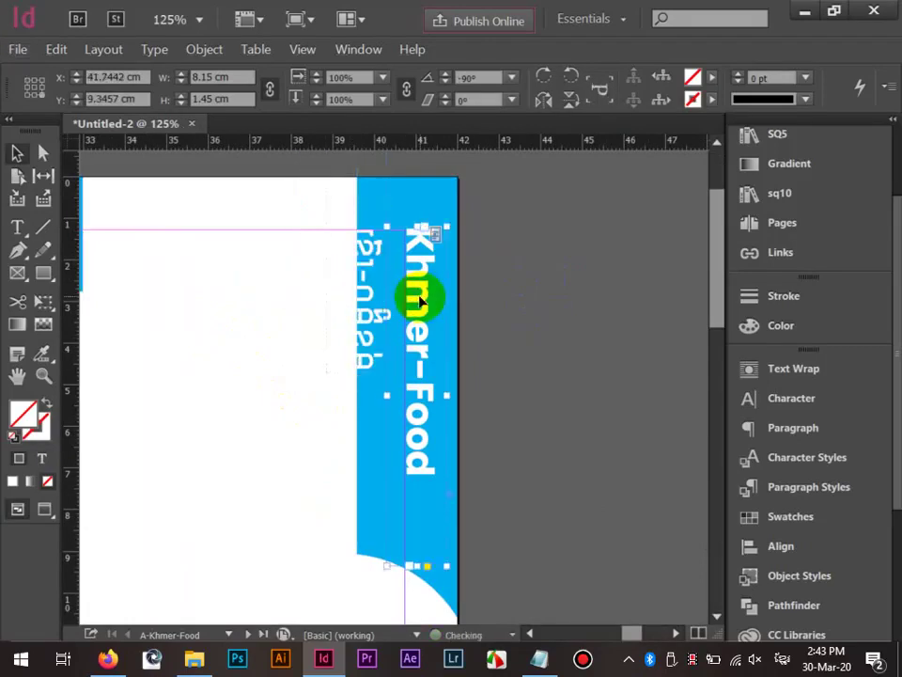
pyautogui.press('Delete')
# Rotate the copied Khmer label clockwise to -90°, moving it down onto the right page to keep it within the pasteboard.
pyautogui.click(367, 301)
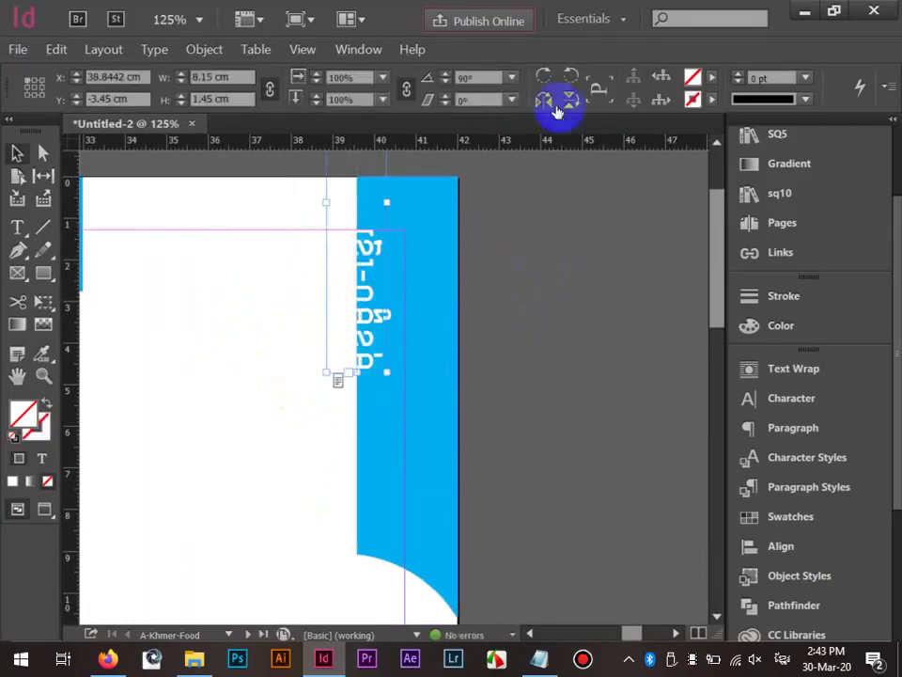
pyautogui.click(548, 77)
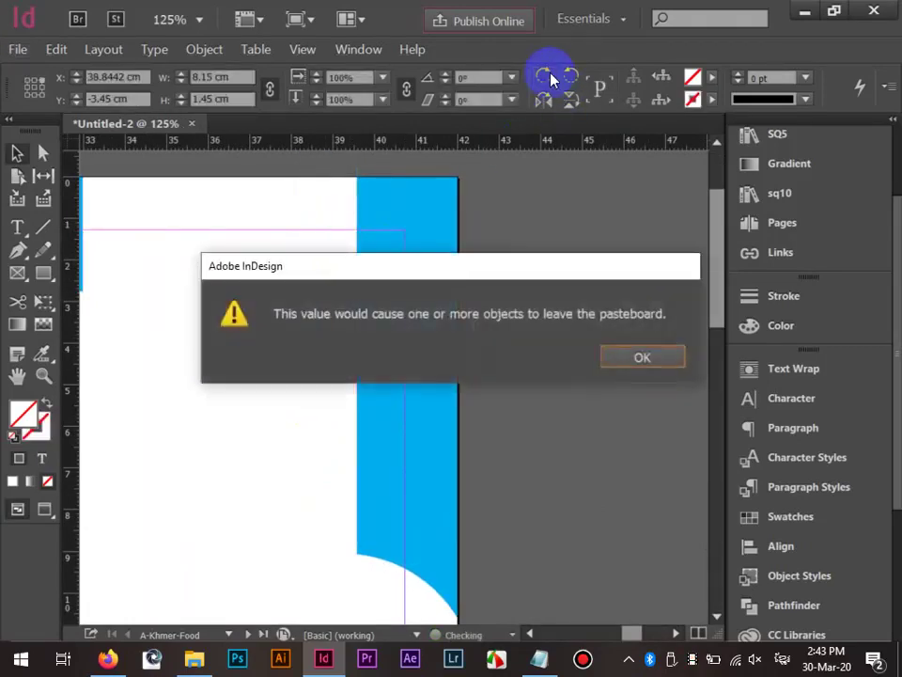
pyautogui.press('Return')
pyautogui.click(546, 75)
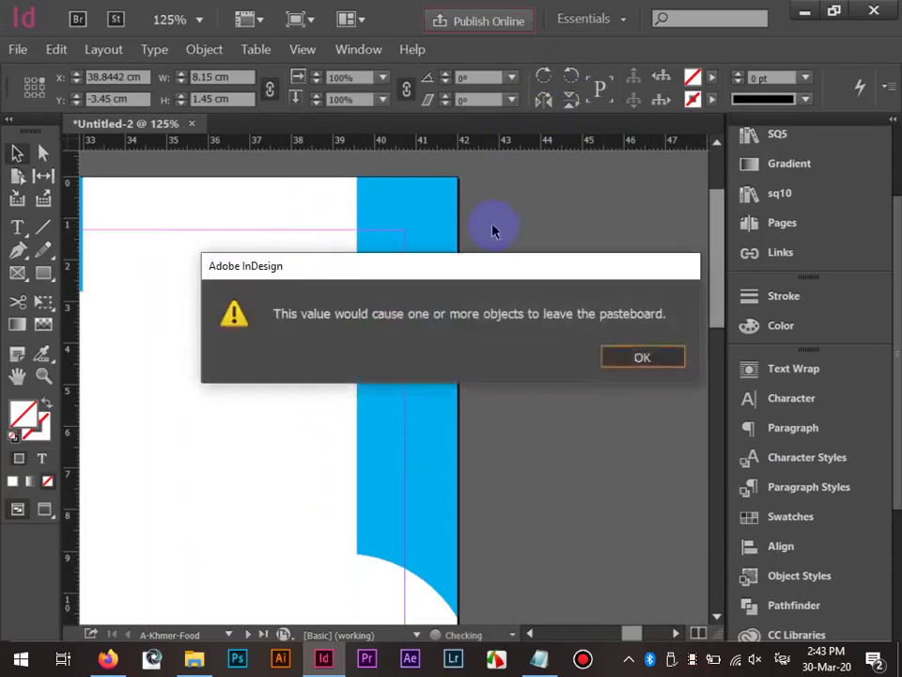
pyautogui.press('Return')
pyautogui.scroll(-4, 344, 200)
pyautogui.scroll(-1, 344, 204)
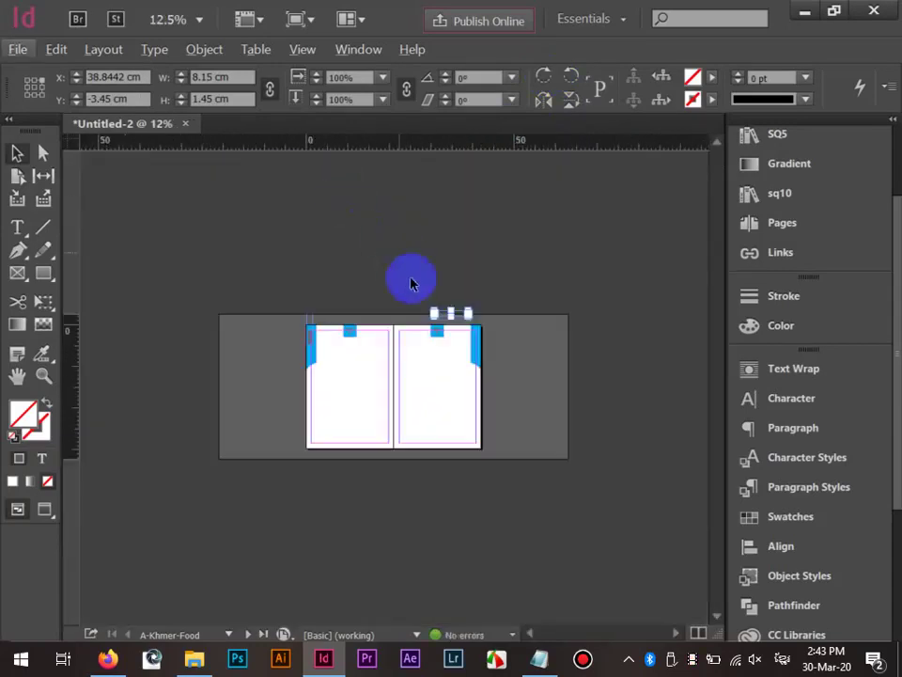
pyautogui.scroll(4, 468, 340)
pyautogui.scroll(-3, 468, 339)
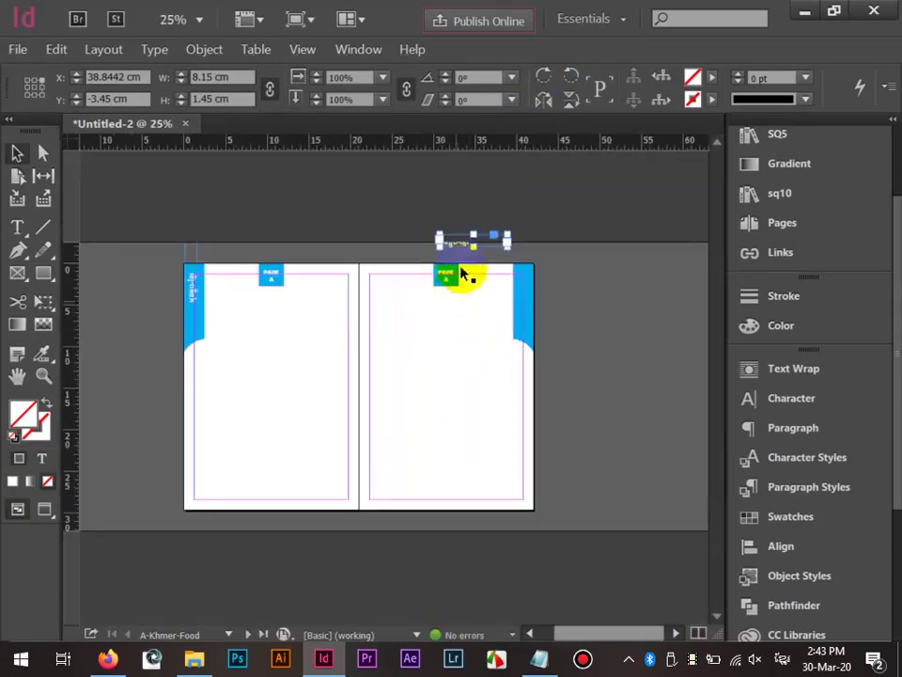
pyautogui.moveTo(460, 242); pyautogui.dragTo(479, 325)
pyautogui.click(554, 74)
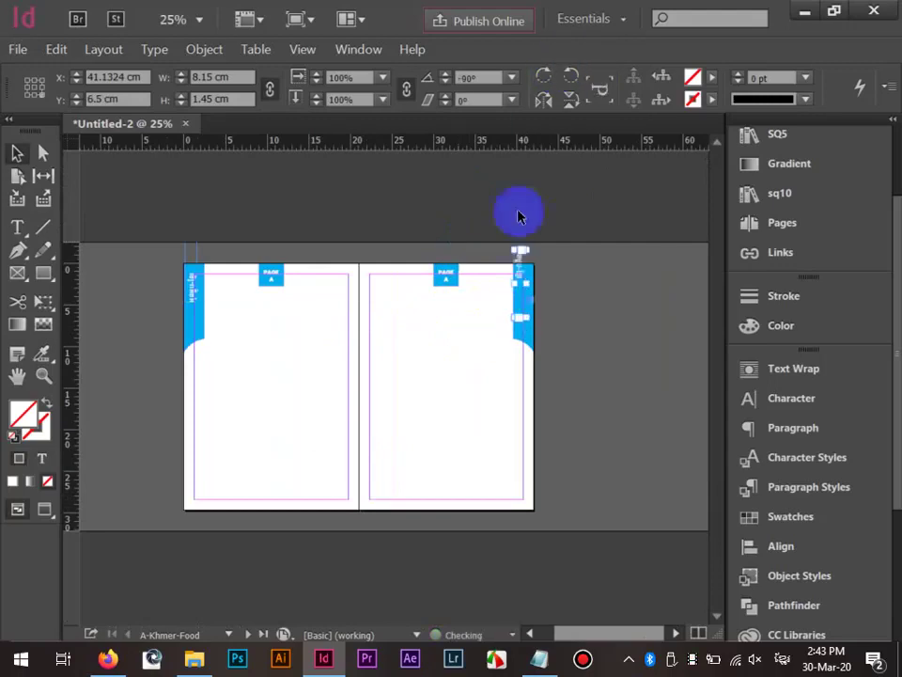
# Position the rotated Khmer label inside the right page's blue tab, starting at the top margin guide.
pyautogui.scroll(5, 527, 273)
pyautogui.hscroll(1, 491, 295)
pyautogui.moveTo(491, 294); pyautogui.dragTo(461, 309)
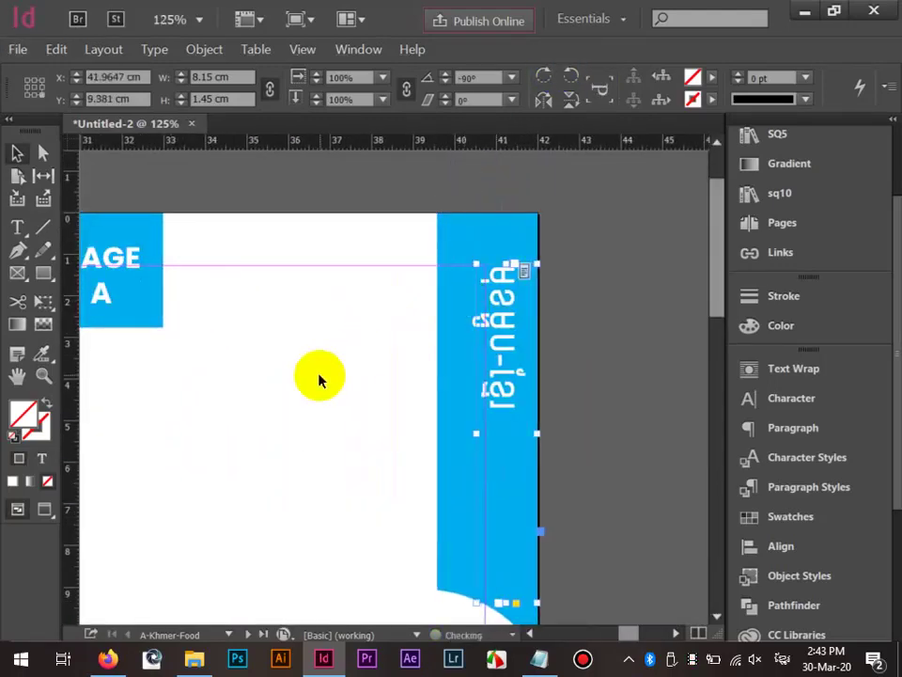
pyautogui.click(321, 380)
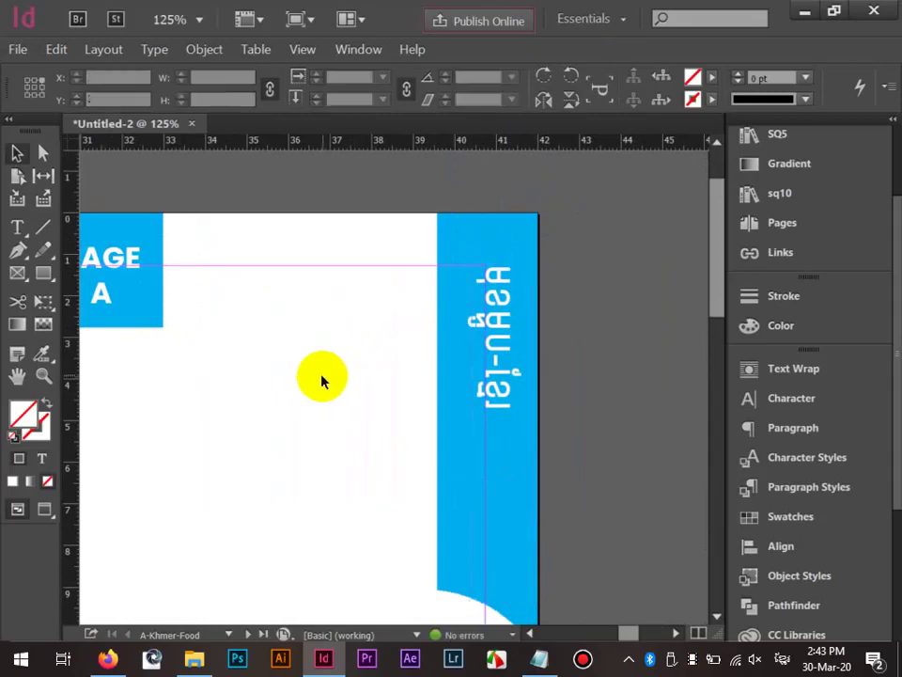
# Try to clear all text from the left page's blue PAGE A box.
pyautogui.scroll(-1, 221, 333)
pyautogui.moveTo(195, 328); pyautogui.dragTo(451, 288)
pyautogui.moveTo(237, 336); pyautogui.dragTo(345, 323)
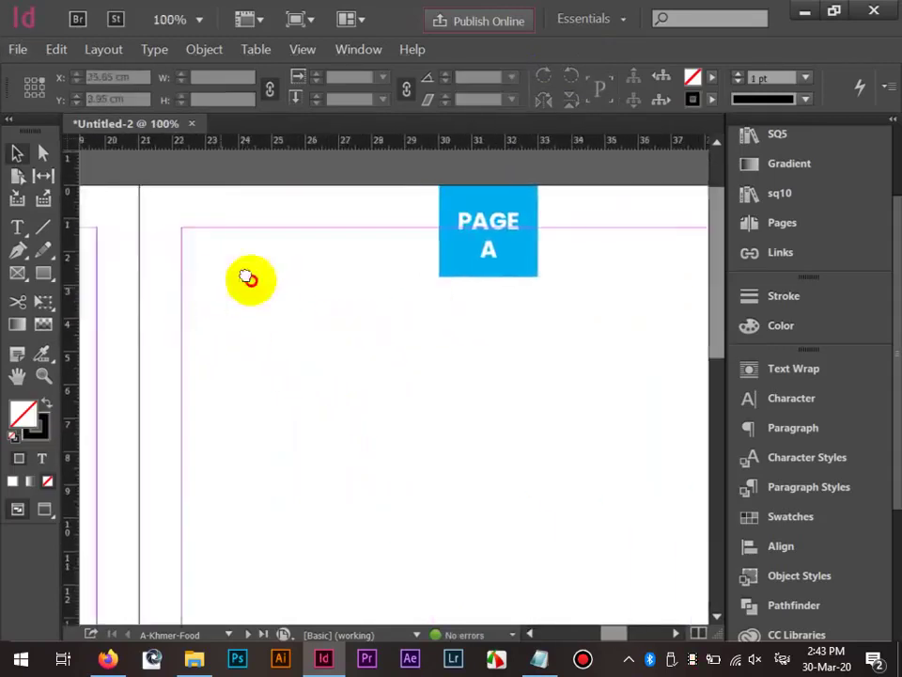
pyautogui.moveTo(246, 278); pyautogui.dragTo(602, 343)
pyautogui.moveTo(397, 314); pyautogui.dragTo(556, 304)
pyautogui.scroll(2, 320, 276)
pyautogui.click(321, 275)
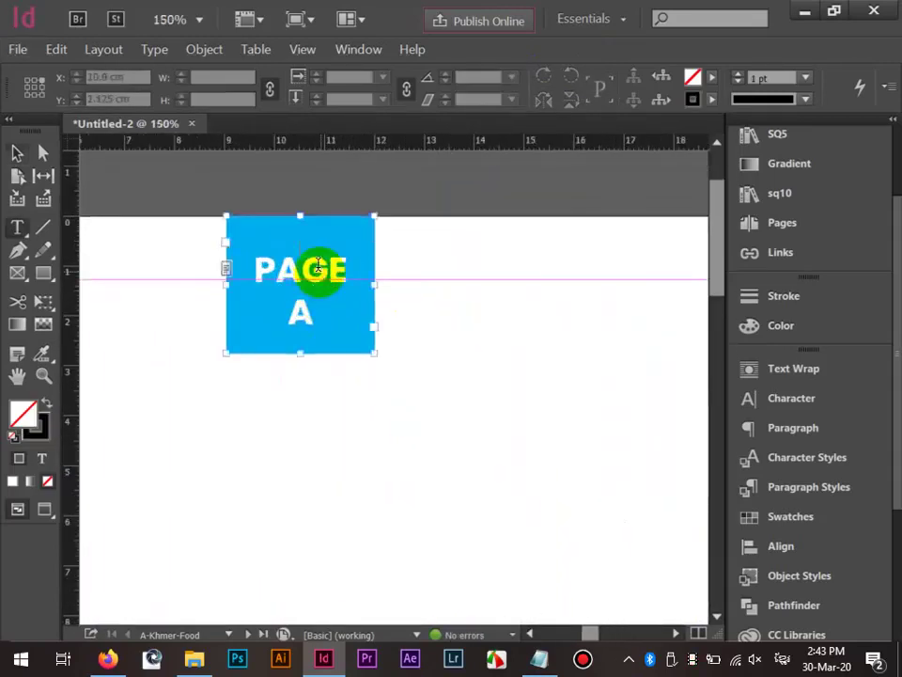
pyautogui.doubleClick(320, 274)
pyautogui.hotkey('ctrl', 'a')
pyautogui.press('BackSpace')
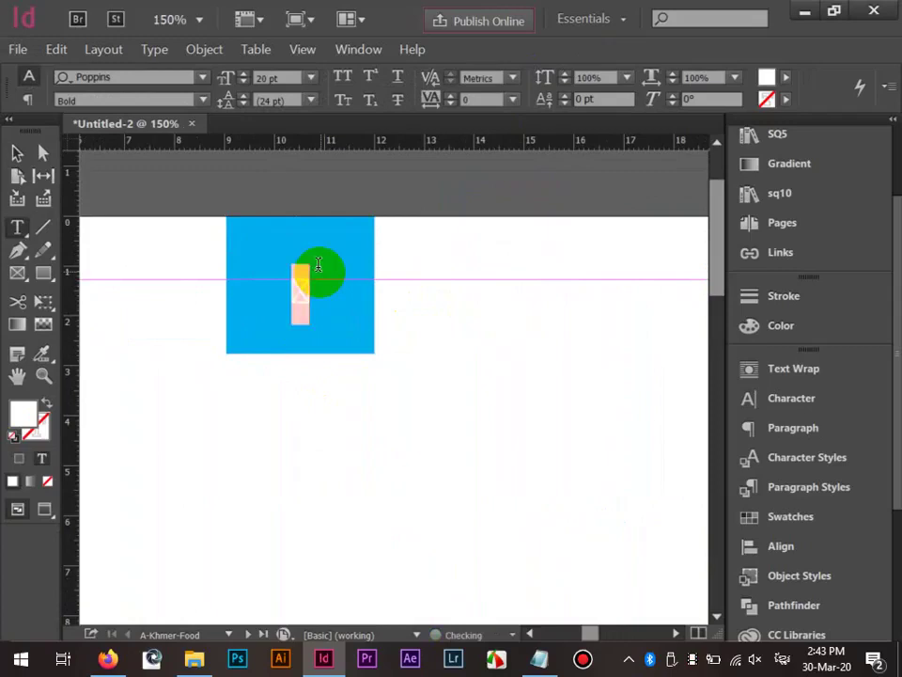
pyautogui.press('BackSpace')
# Undo the text deletion in the left page's page-number box.
pyautogui.click(19, 153)
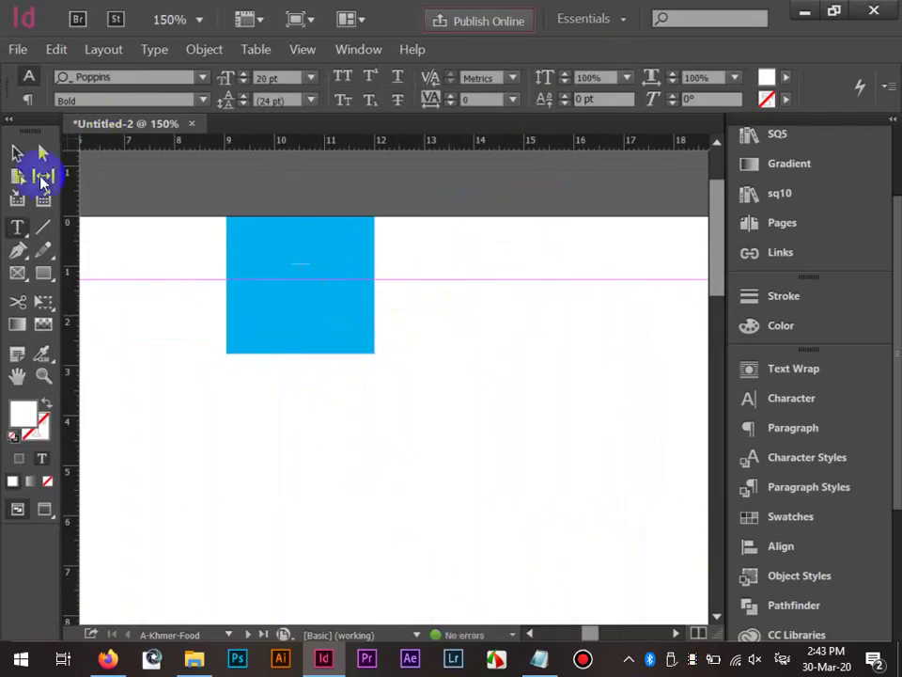
pyautogui.click(220, 328)
pyautogui.click(211, 317)
pyautogui.hotkey('ctrl', 'z')
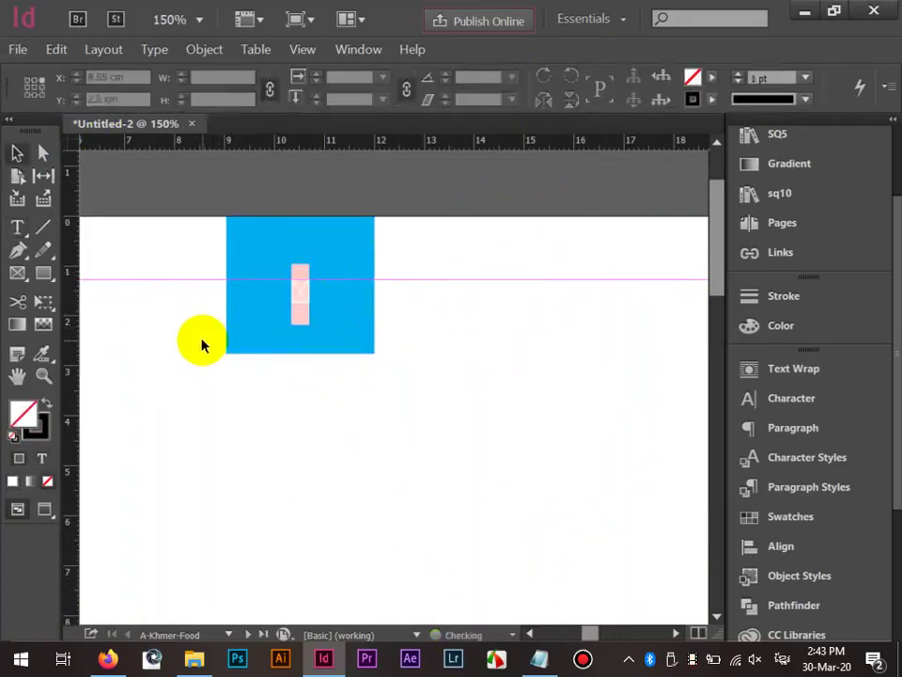
pyautogui.hotkey('ctrl', 'z')
# Create a new character style from the left page's vertical Khmer label.
pyautogui.hotkey('ctrl', '-')
pyautogui.hotkey('ctrl', '-')
pyautogui.moveTo(310, 345); pyautogui.dragTo(480, 305)
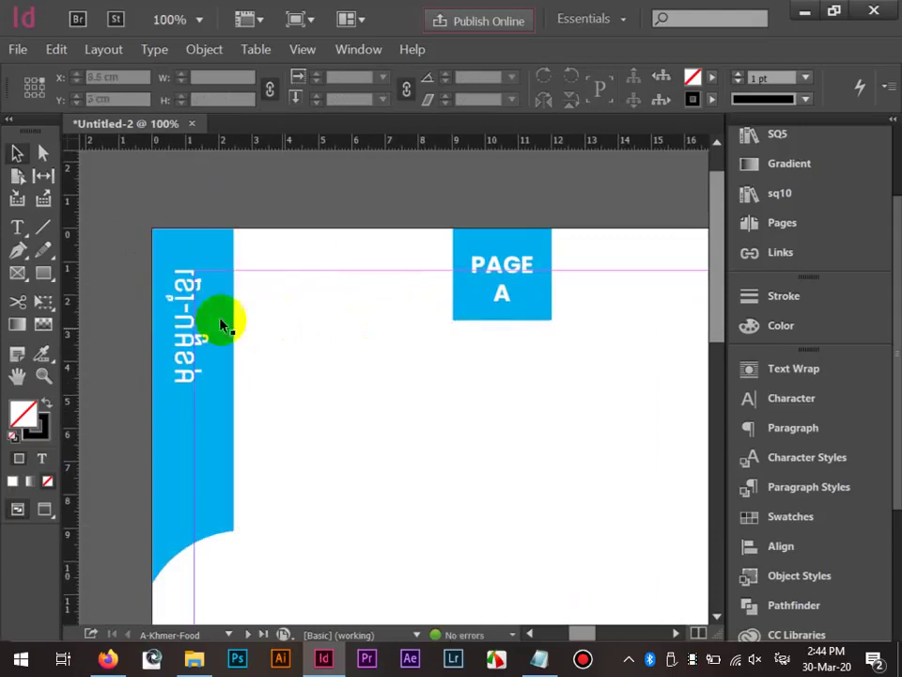
pyautogui.click(180, 312)
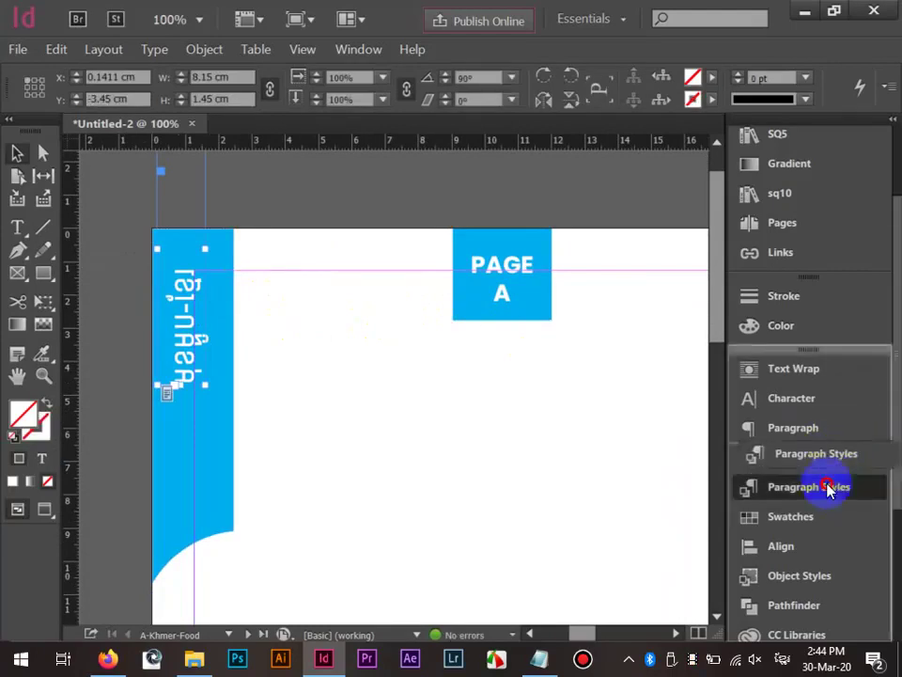
pyautogui.click(785, 459)
pyautogui.click(658, 564)
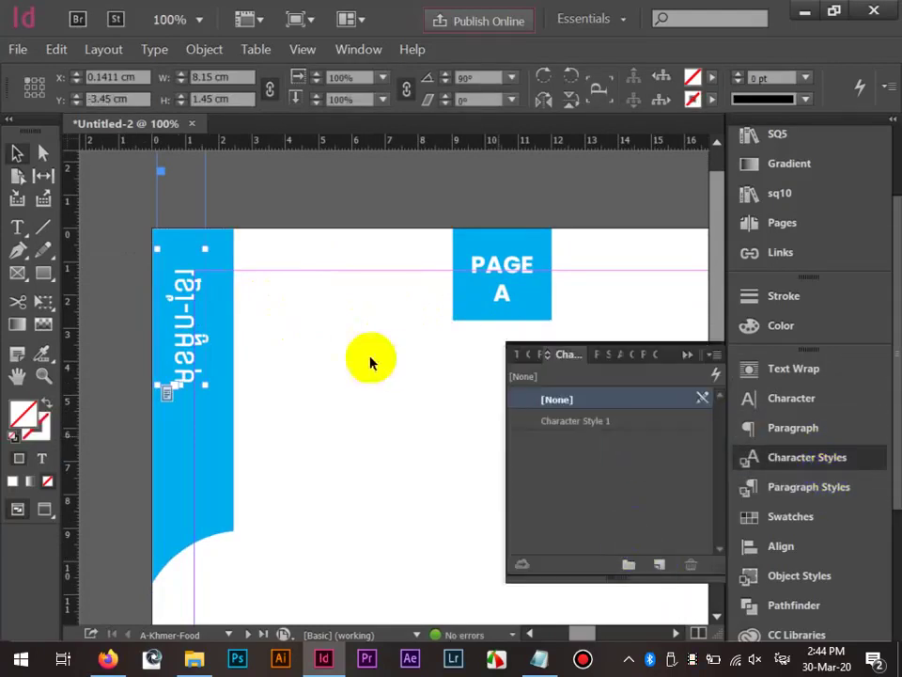
# Apply Character Style 1 to the left page's PAGE A text and set its font style to Regular.
pyautogui.click(495, 270)
pyautogui.click(576, 423)
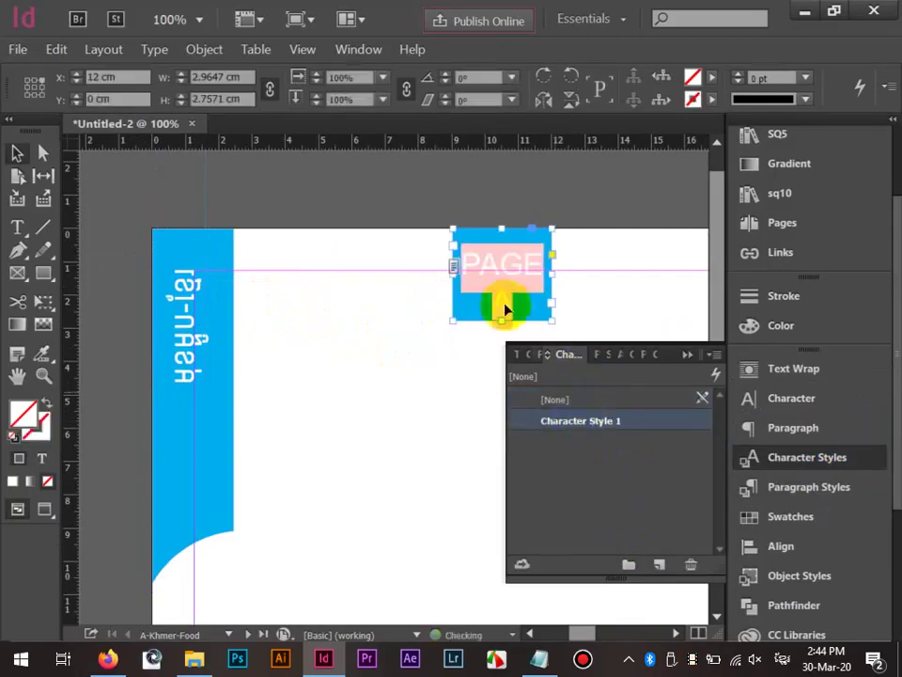
pyautogui.doubleClick(510, 271)
pyautogui.doubleClick(510, 268)
pyautogui.click(579, 425)
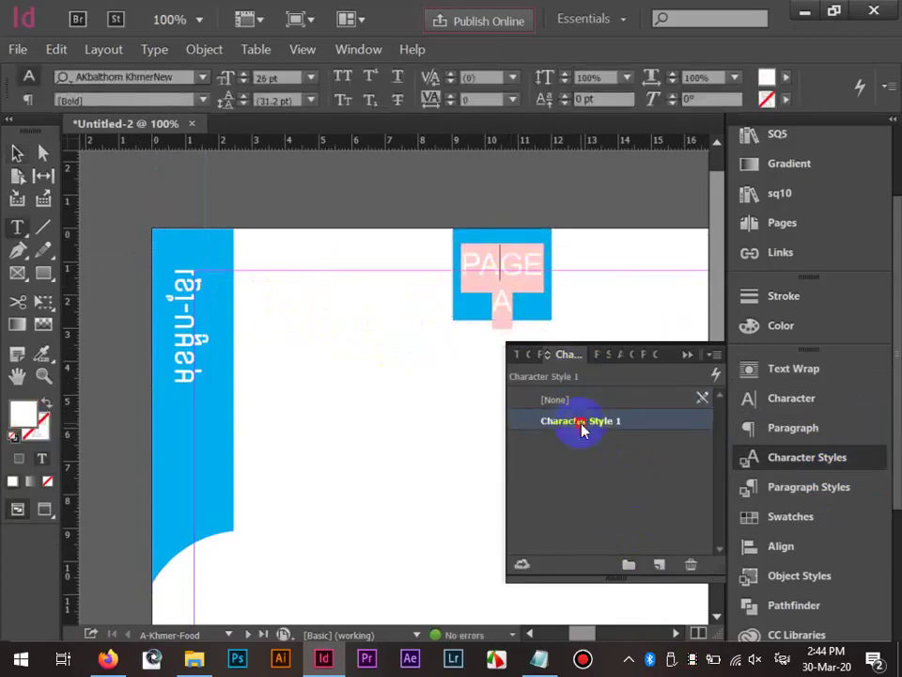
pyautogui.click(508, 264)
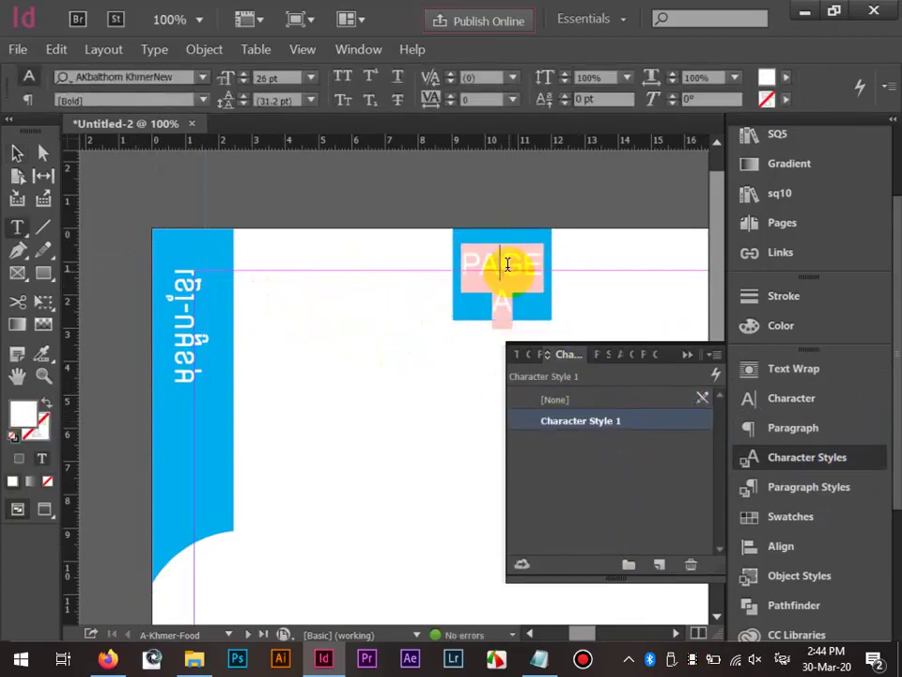
pyautogui.click(202, 100)
pyautogui.click(178, 115)
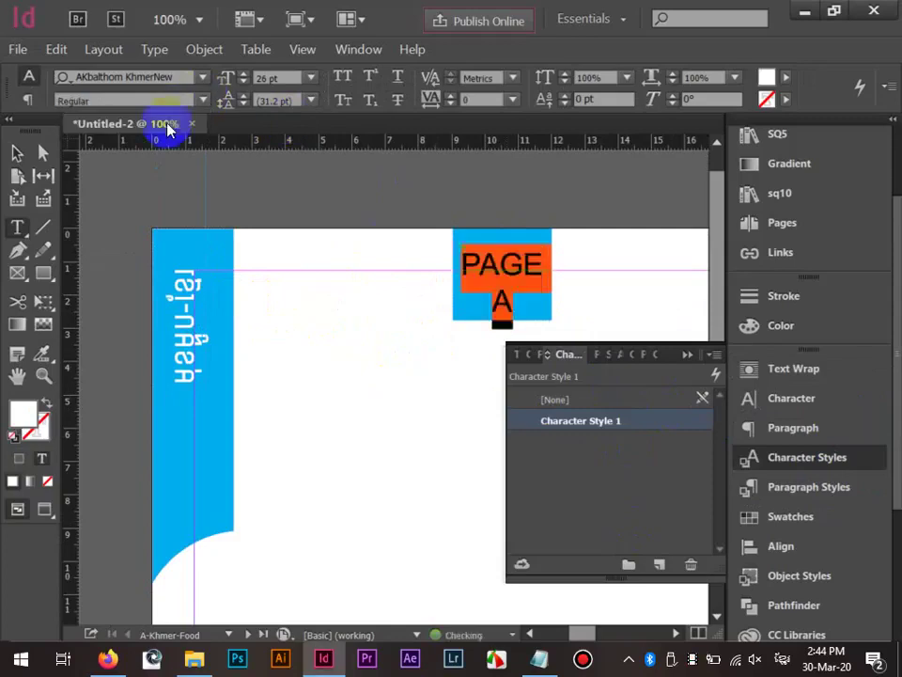
# Replace the PAGE A text in the left page's blue box with "ទំព័រទី".
pyautogui.click(501, 300)
pyautogui.moveTo(528, 301); pyautogui.dragTo(448, 233)
pyautogui.write('S')
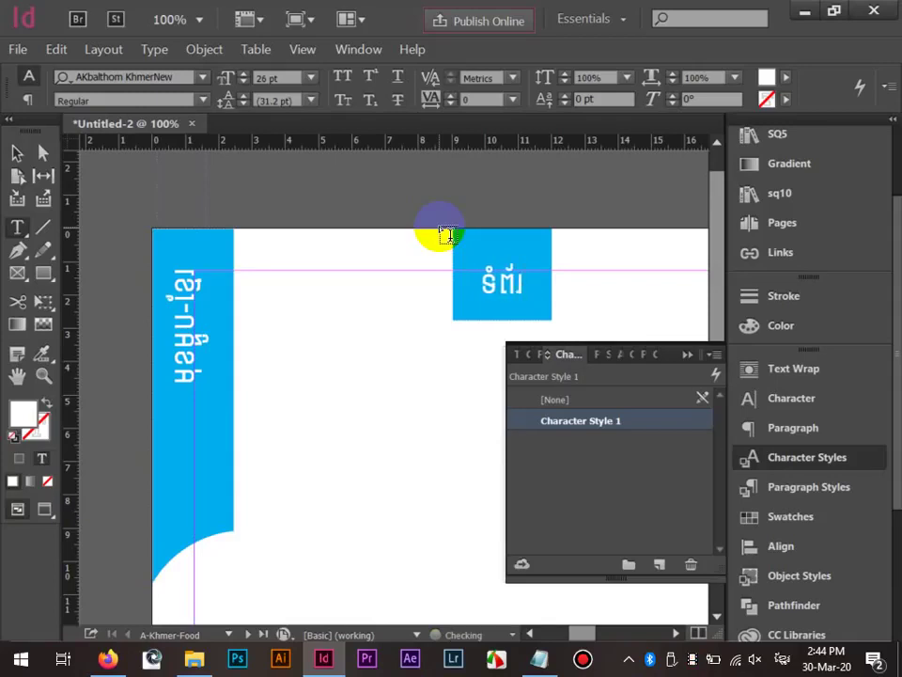
pyautogui.write('រទី')
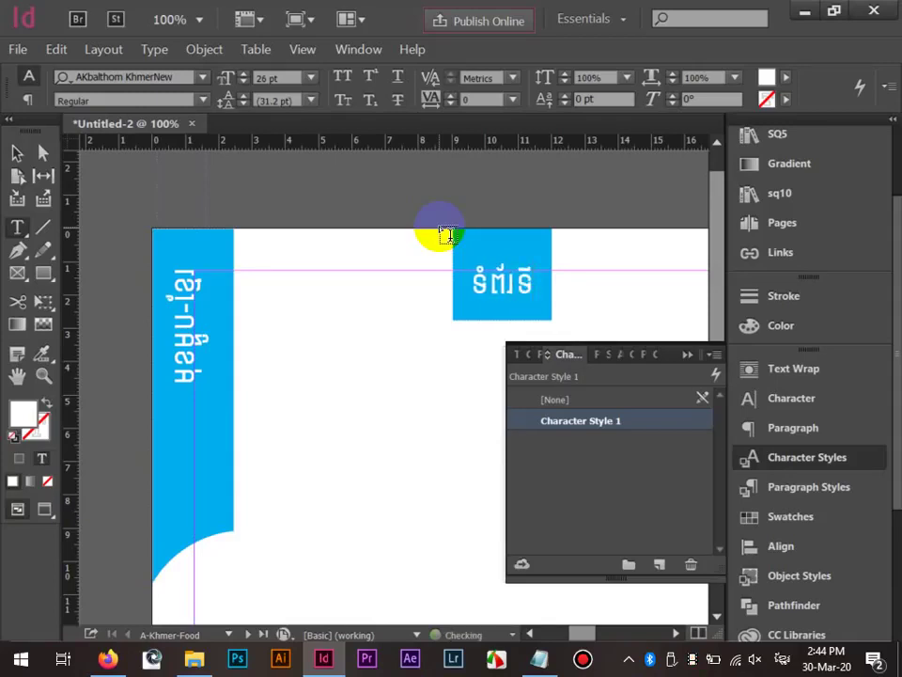
# Insert a Current Page Number marker on a new line below "ទំព័រទី" in the left page's blue box.
pyautogui.press('Return')
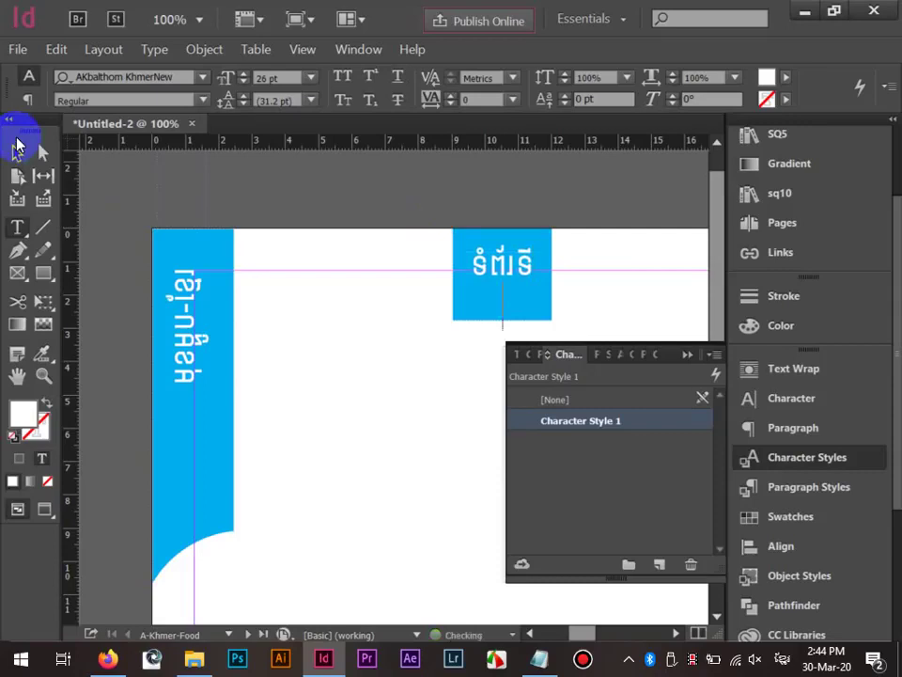
pyautogui.click(150, 50)
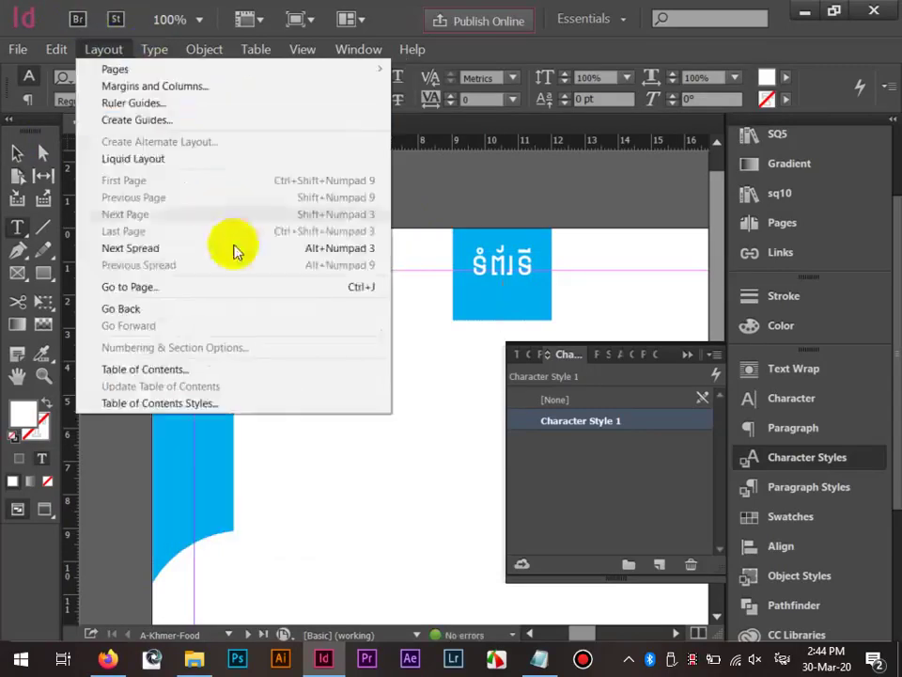
pyautogui.moveTo(350, 470)
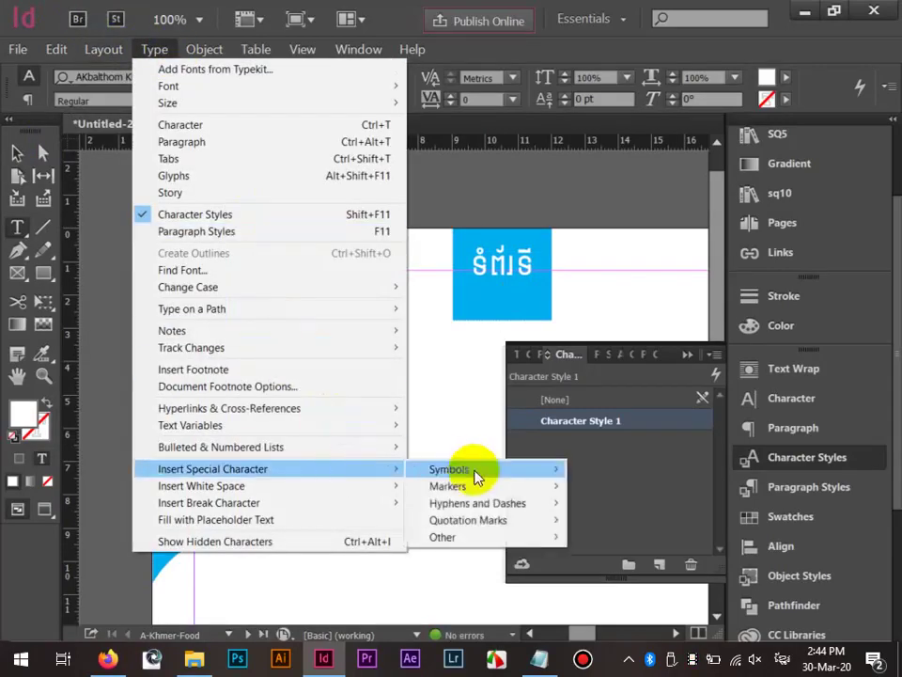
pyautogui.moveTo(461, 469)
pyautogui.moveTo(489, 485)
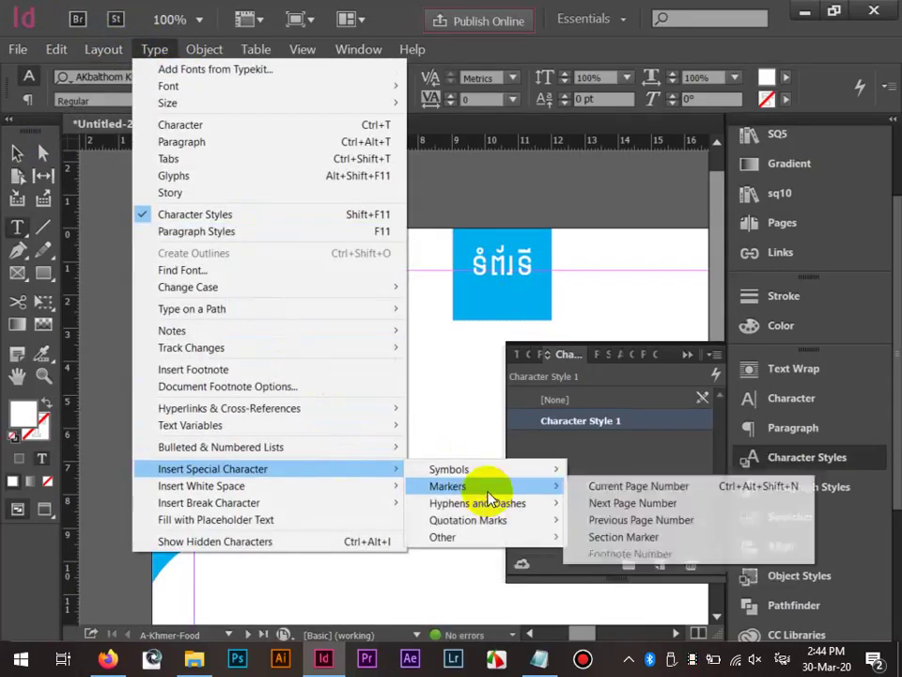
pyautogui.click(611, 489)
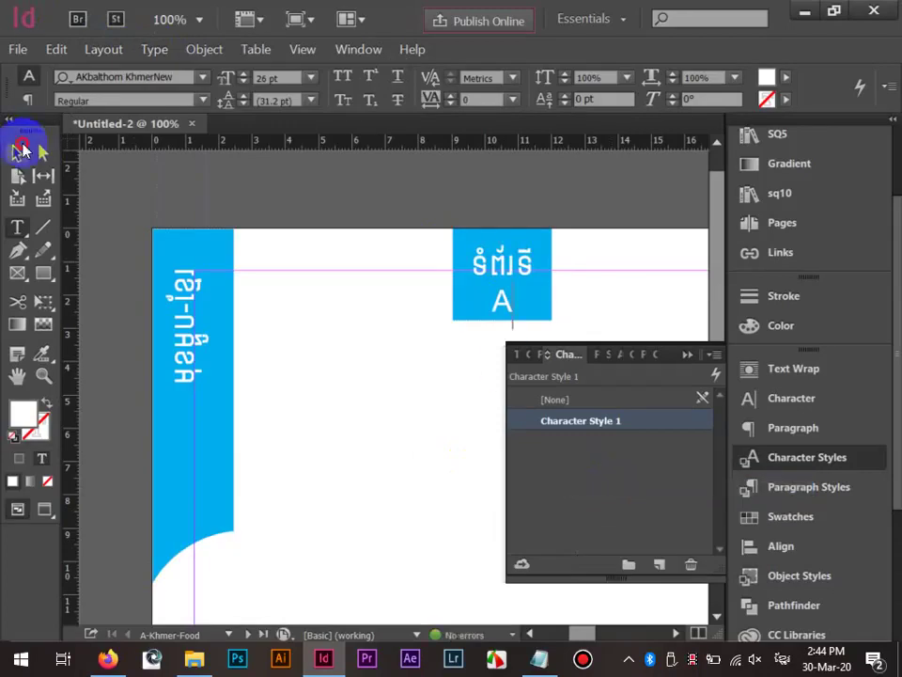
# Replace the right page's PAGE A text frame with a copy of the left page's Khmer page-number frame, placed over the blue box.
pyautogui.click(24, 150)
pyautogui.scroll(2, 605, 321)
pyautogui.click(534, 223)
pyautogui.scroll(-1, 534, 223)
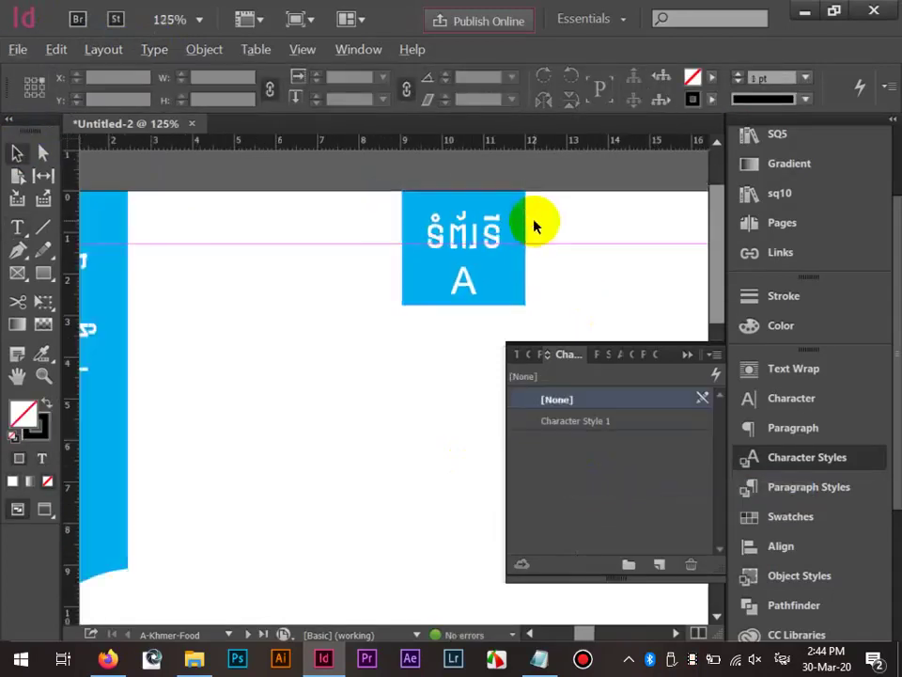
pyautogui.moveTo(498, 246); pyautogui.dragTo(347, 272)
pyautogui.scroll(-2, 398, 271)
pyautogui.moveTo(477, 279); pyautogui.dragTo(327, 290)
pyautogui.moveTo(599, 265); pyautogui.dragTo(543, 250)
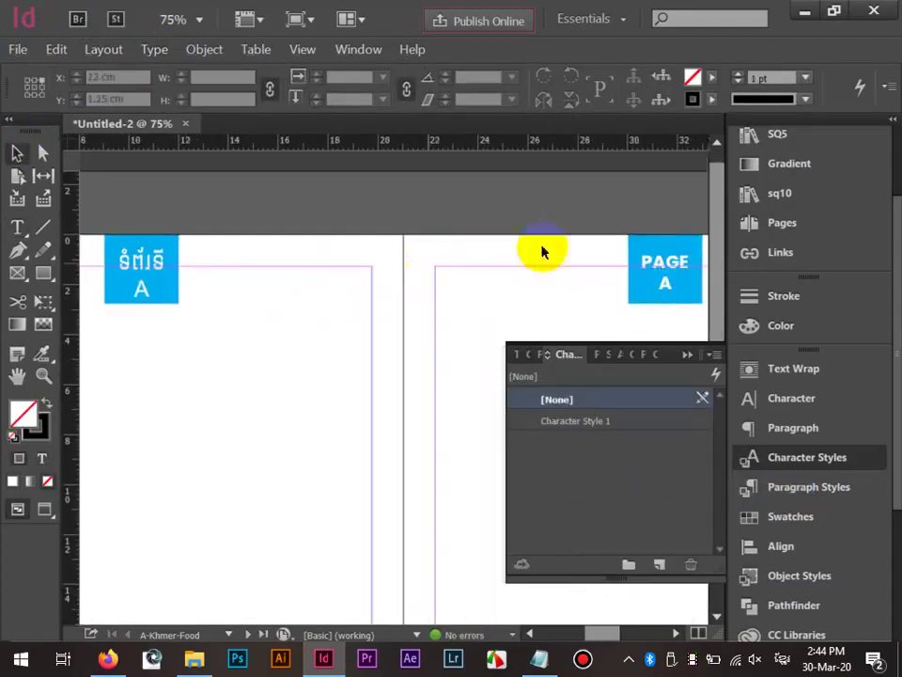
pyautogui.click(655, 250)
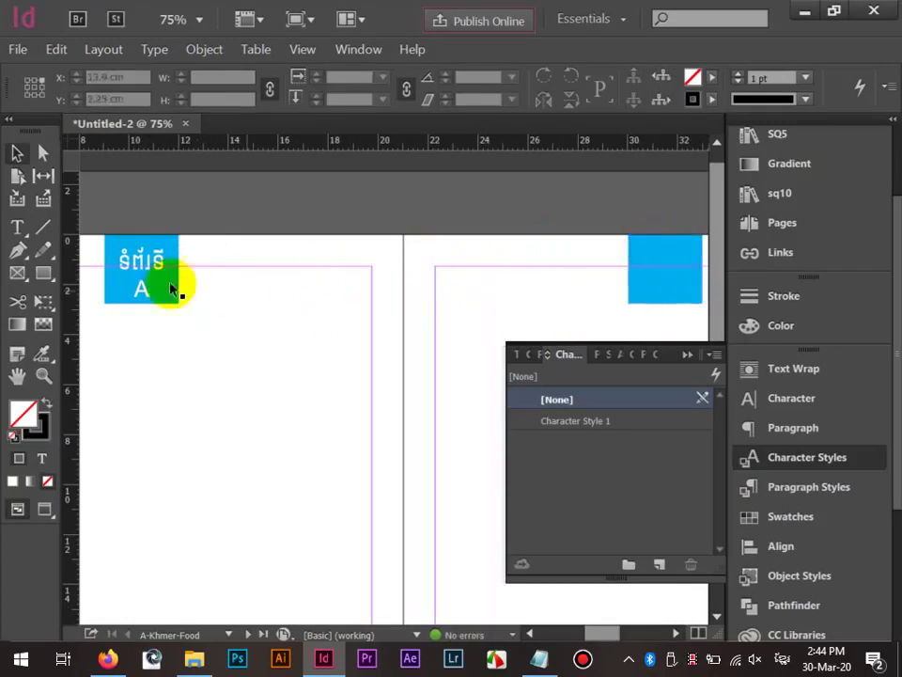
pyautogui.moveTo(150, 270); pyautogui.dragTo(663, 268)
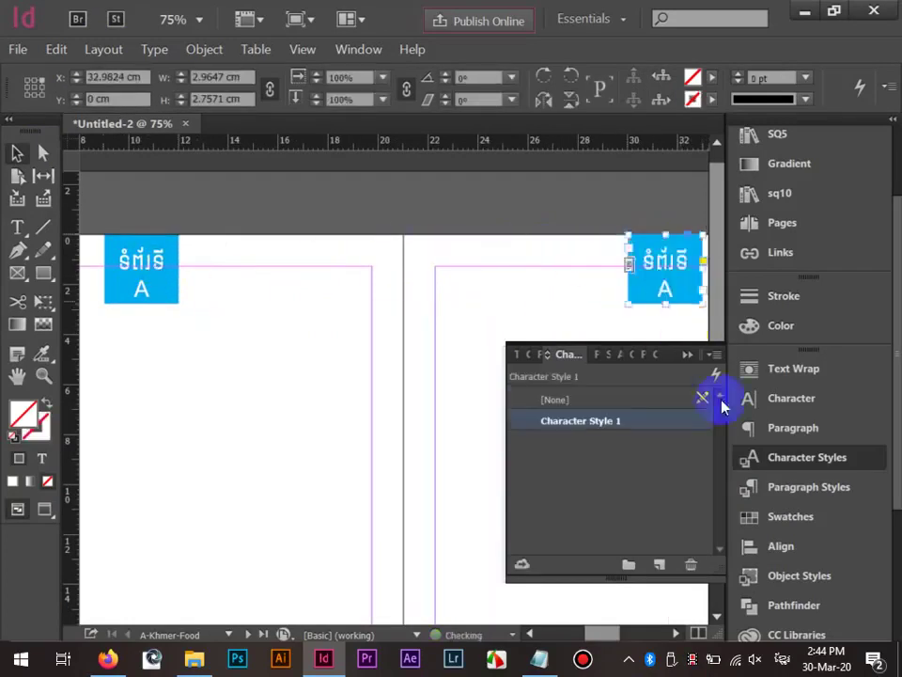
pyautogui.click(760, 458)
pyautogui.click(539, 442)
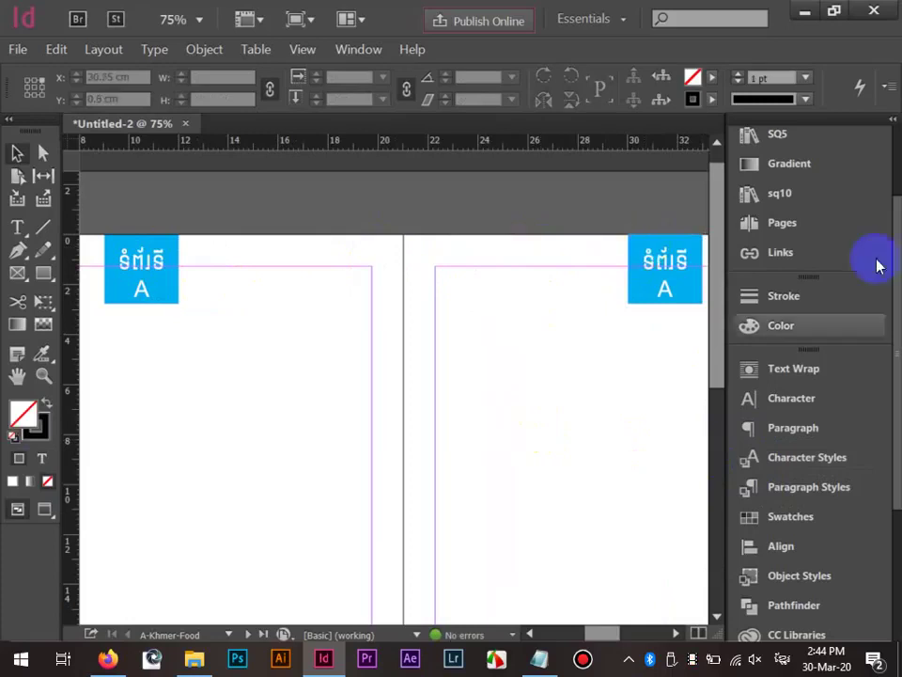
# Open the first document page based on the A master and examine the Khmer tabs and page numbers through the following spread.
pyautogui.click(795, 195)
pyautogui.click(795, 197)
pyautogui.click(797, 224)
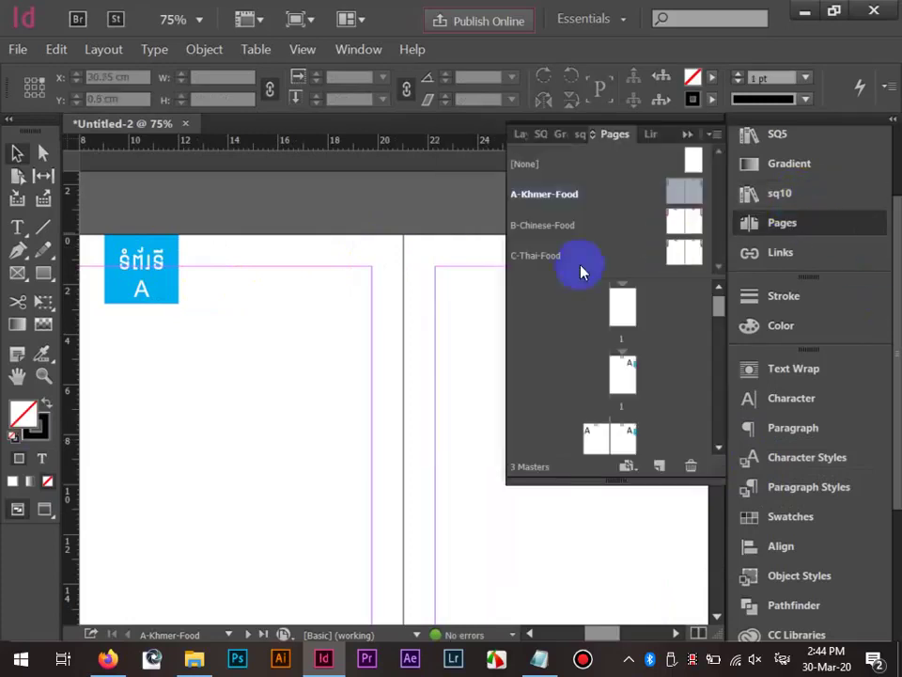
pyautogui.doubleClick(616, 375)
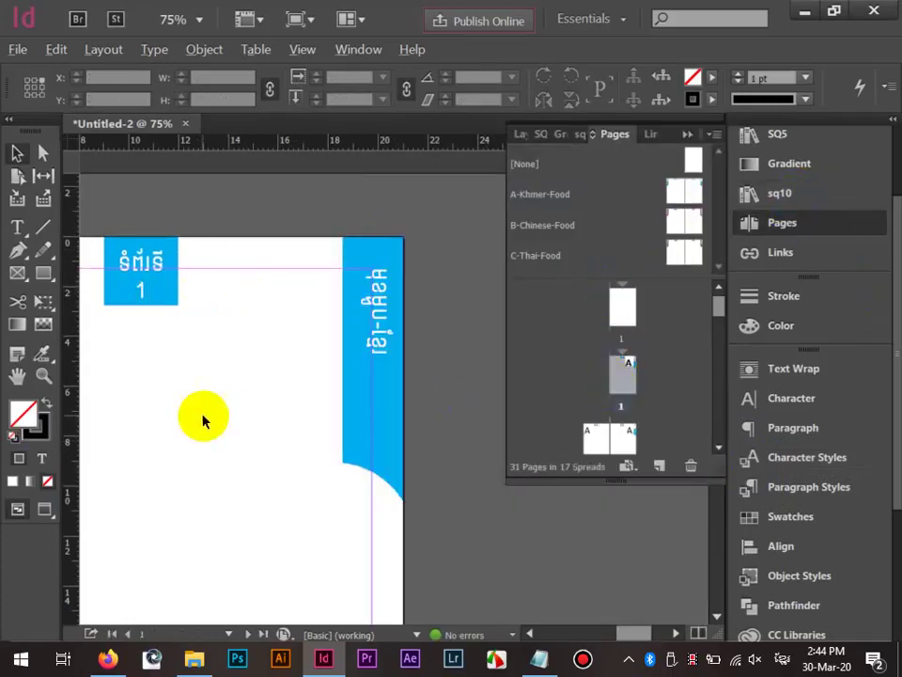
pyautogui.scroll(-1, 203, 420)
pyautogui.moveTo(203, 420); pyautogui.dragTo(424, 308)
pyautogui.scroll(-2, 423, 309)
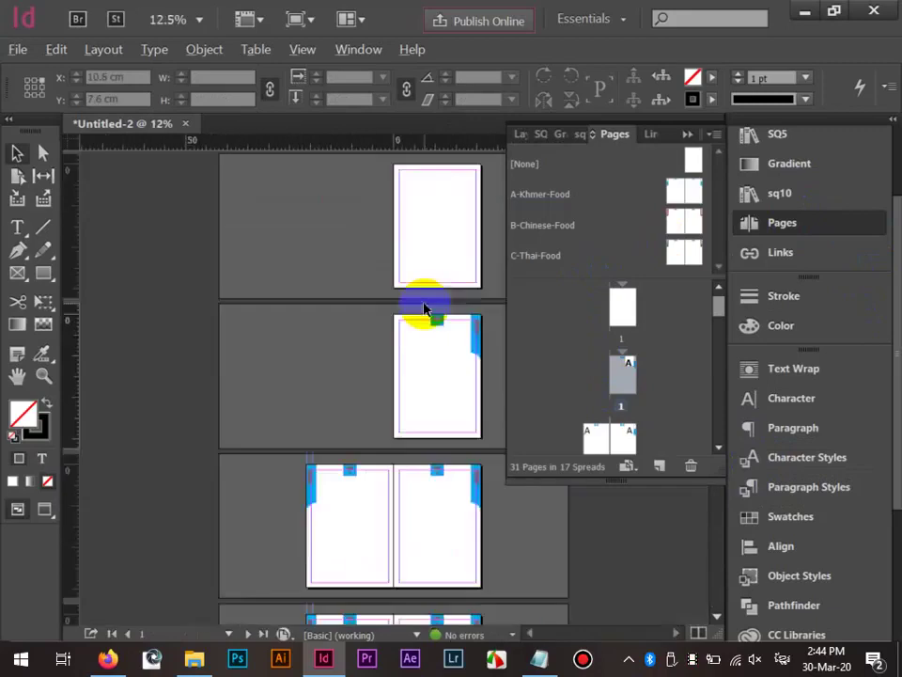
pyautogui.scroll(1, 427, 357)
pyautogui.scroll(1, 425, 359)
pyautogui.moveTo(425, 358); pyautogui.dragTo(312, 268)
pyautogui.scroll(-1, 307, 342)
pyautogui.scroll(-2, 250, 357)
pyautogui.scroll(1, 241, 373)
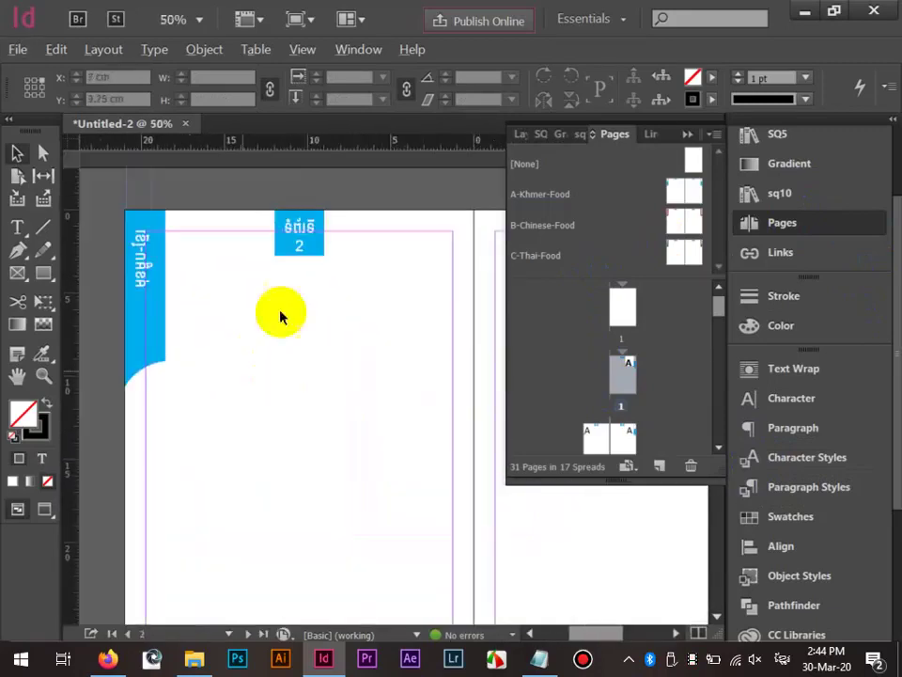
# Preview the document in Presentation mode, checking the page-number boxes and side tabs from page 1 through the start of the Chinese-Food section.
pyautogui.click(296, 24)
pyautogui.click(307, 171)
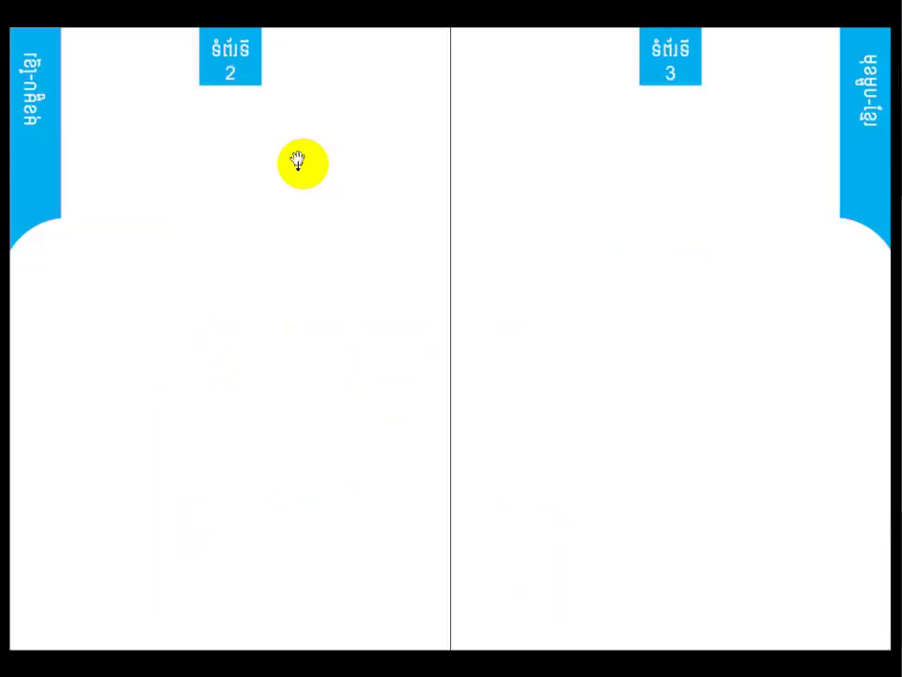
pyautogui.press('Left')
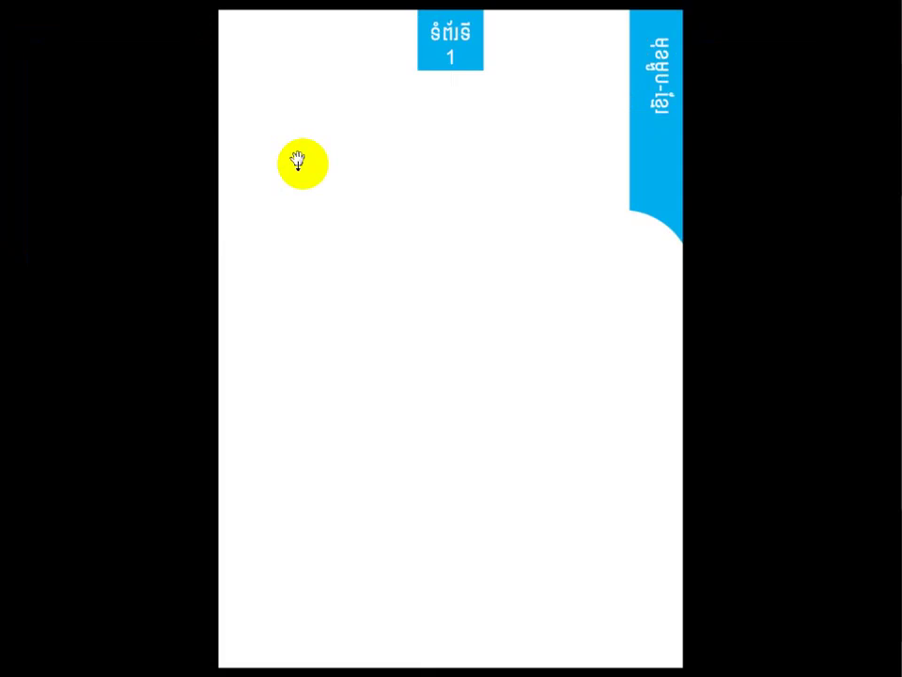
pyautogui.press('Right')
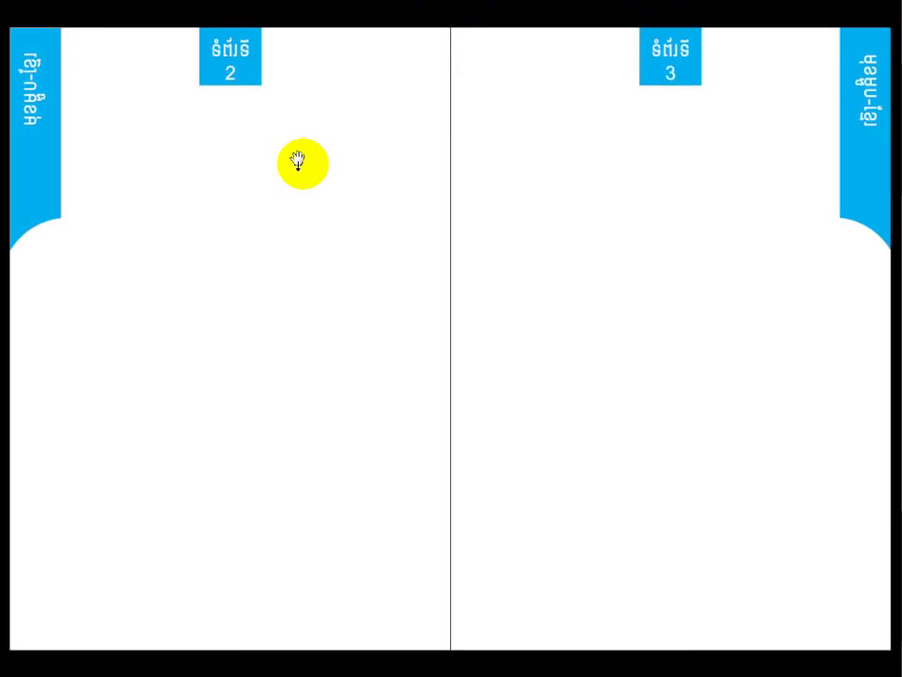
pyautogui.press('Right')
pyautogui.press('Right')
pyautogui.press('Right')
pyautogui.press('Right')
pyautogui.press('Right')
pyautogui.press('Left')
pyautogui.press('Left')
pyautogui.press('Right')
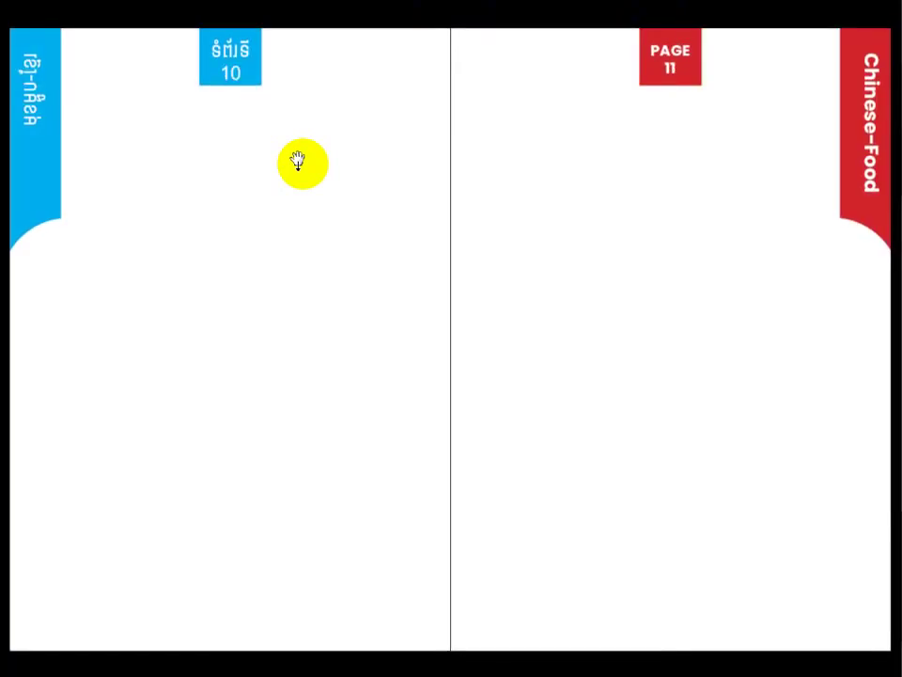
pyautogui.press('Left')
pyautogui.press('Left')
pyautogui.press('Left')
pyautogui.press('Left')
pyautogui.press('Left')
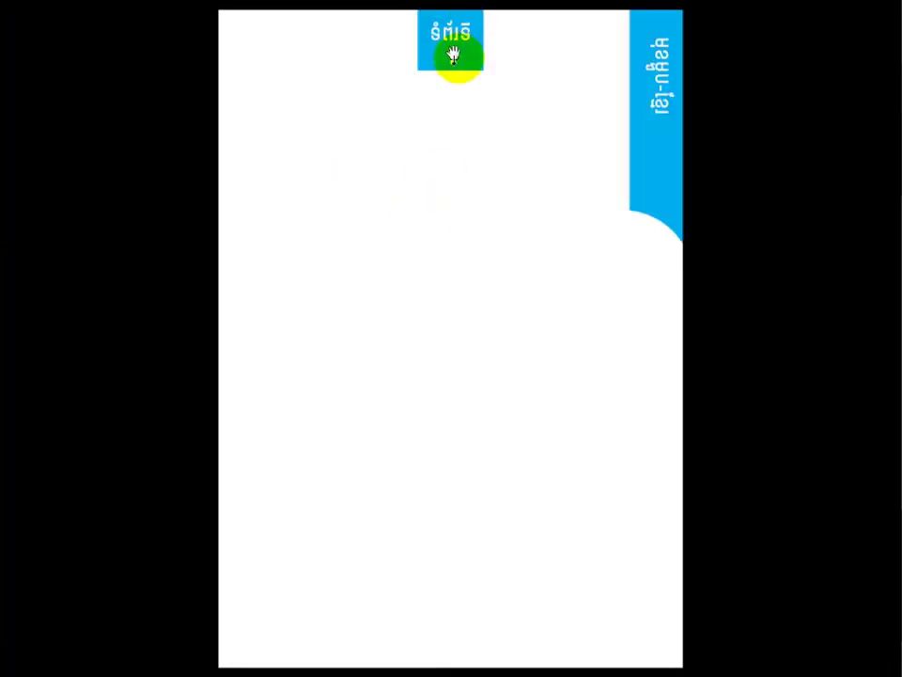
# Exit the presentation and reopen the A-Khmer-Food master at the left page's page-number box.
pyautogui.press('Escape')
pyautogui.scroll(2, 380, 169)
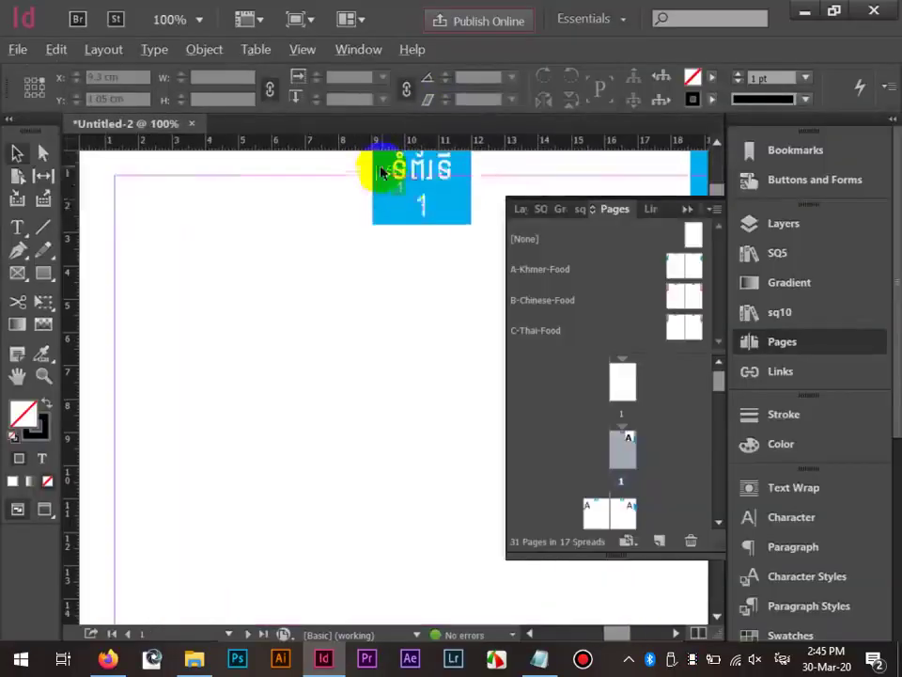
pyautogui.click(433, 243)
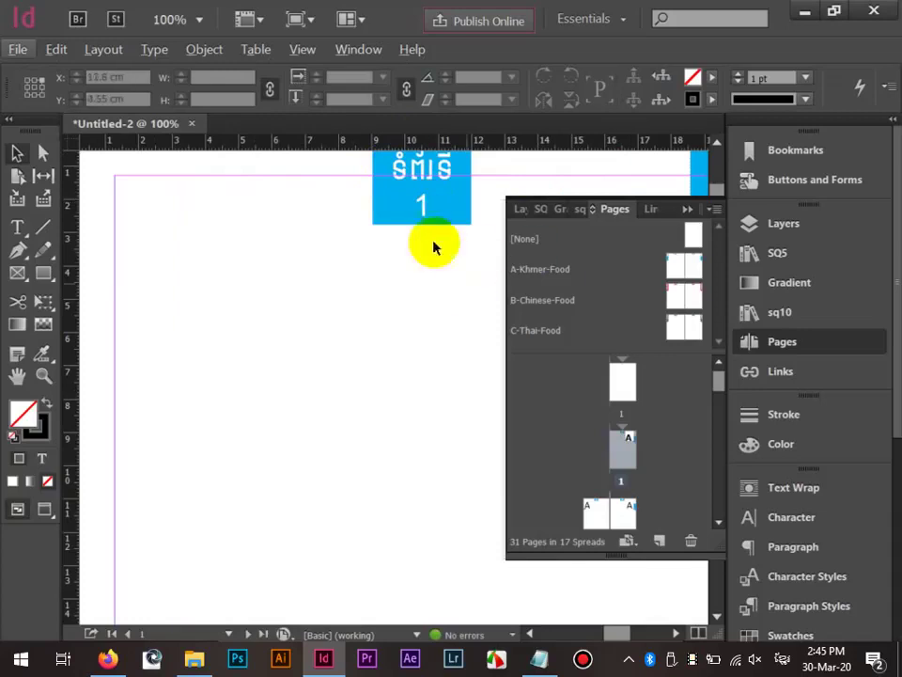
pyautogui.click(687, 272)
pyautogui.doubleClick(680, 271)
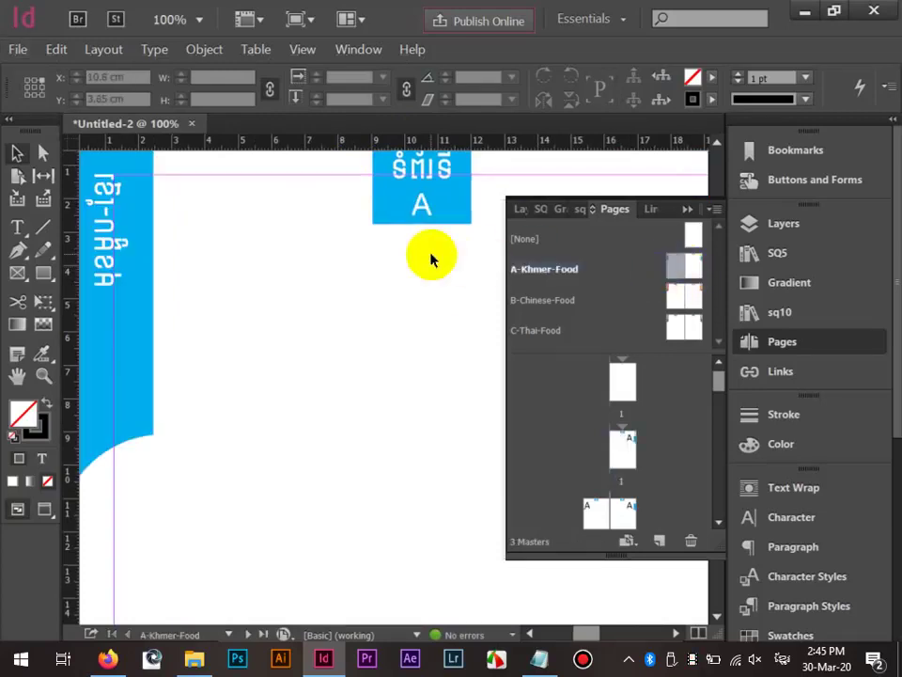
pyautogui.click(796, 351)
pyautogui.moveTo(468, 266); pyautogui.dragTo(436, 345)
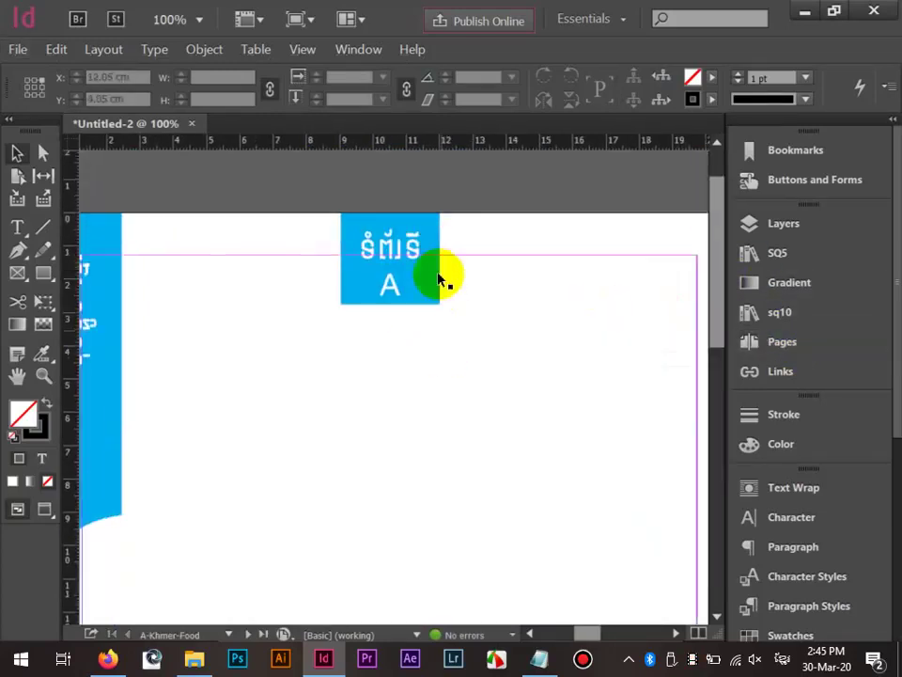
pyautogui.scroll(3, 439, 278)
pyautogui.scroll(-1, 438, 277)
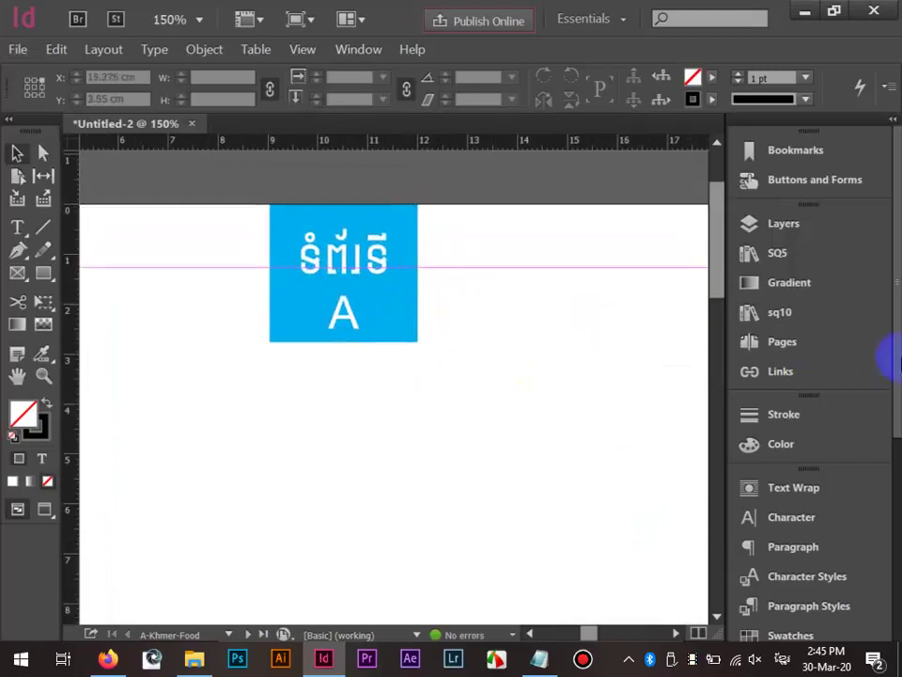
# Run the user script Khmer Page Numbering.jsx on the document.
pyautogui.hotkey('alt', 'Tab')
pyautogui.hotkey('alt', 'Tab')
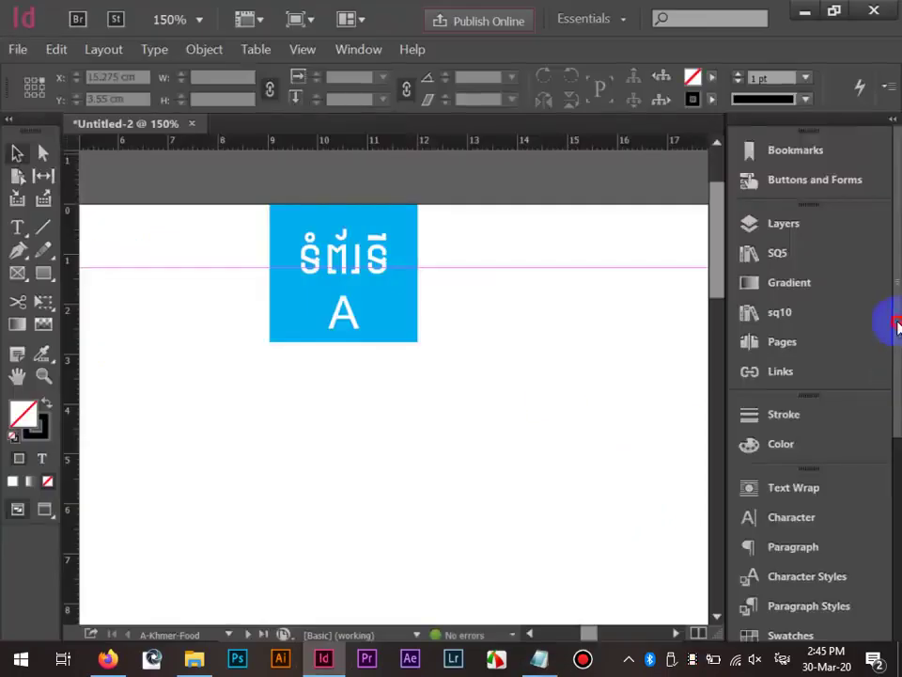
pyautogui.moveTo(898, 325); pyautogui.dragTo(897, 562)
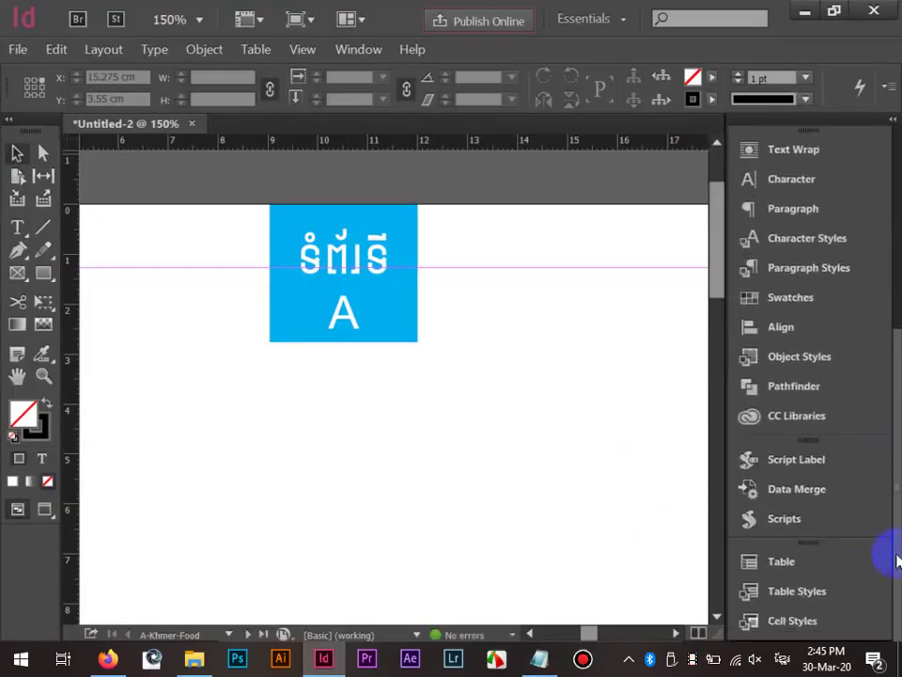
pyautogui.click(799, 523)
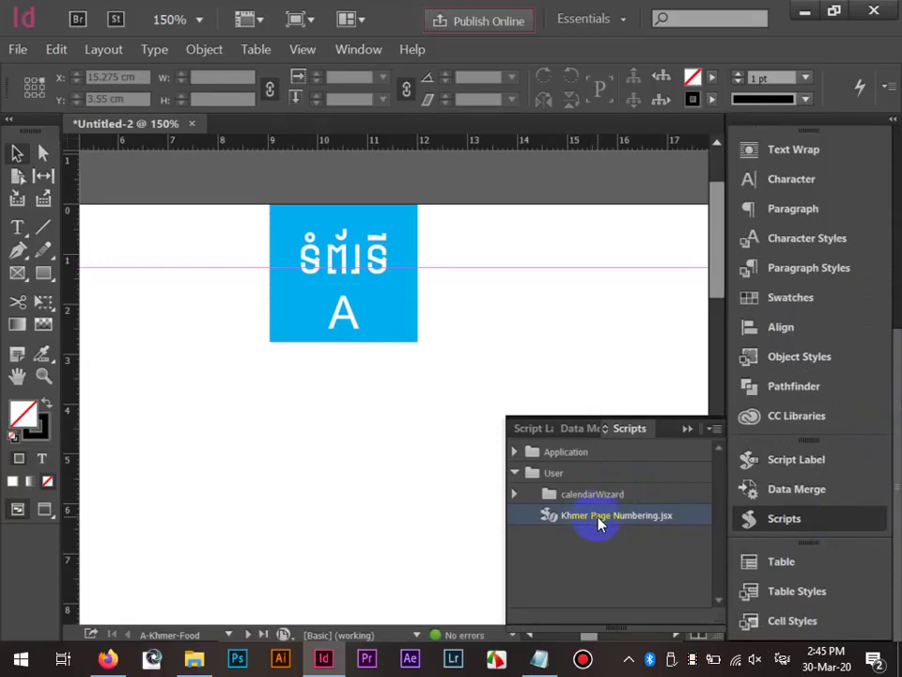
pyautogui.doubleClick(602, 524)
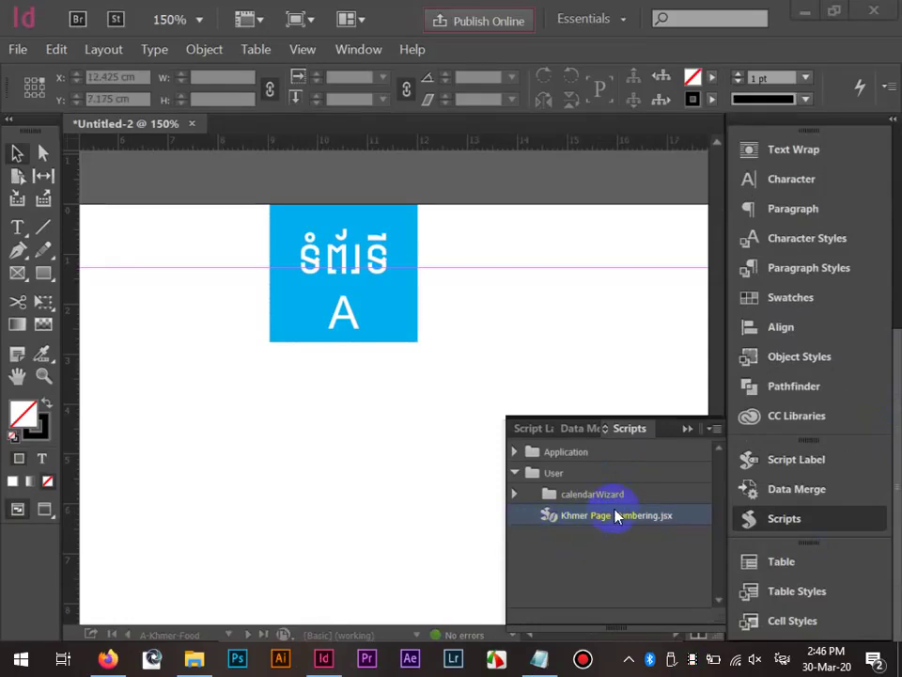
pyautogui.rightClick(592, 517)
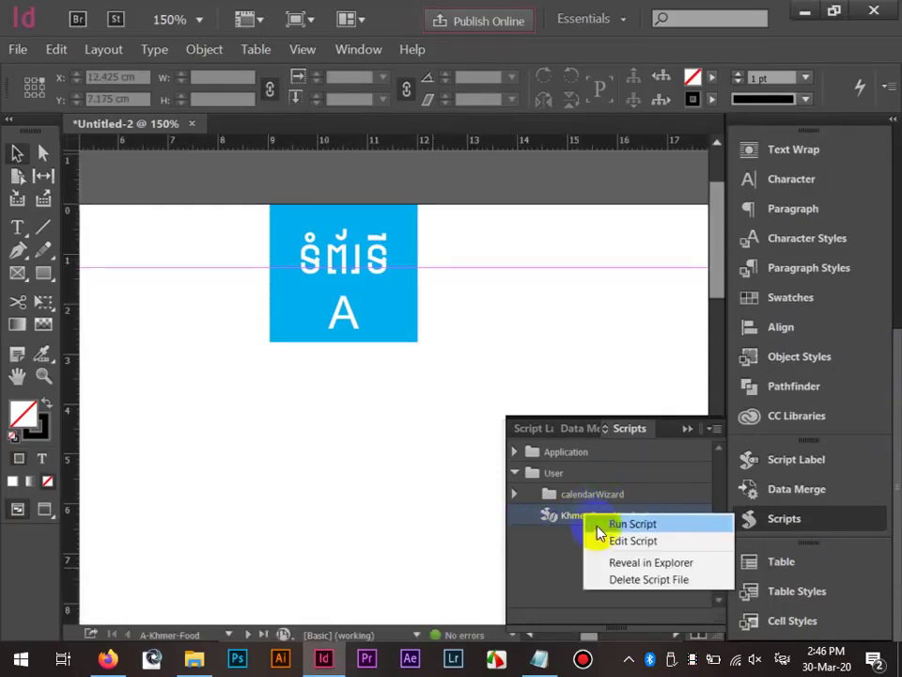
pyautogui.click(598, 526)
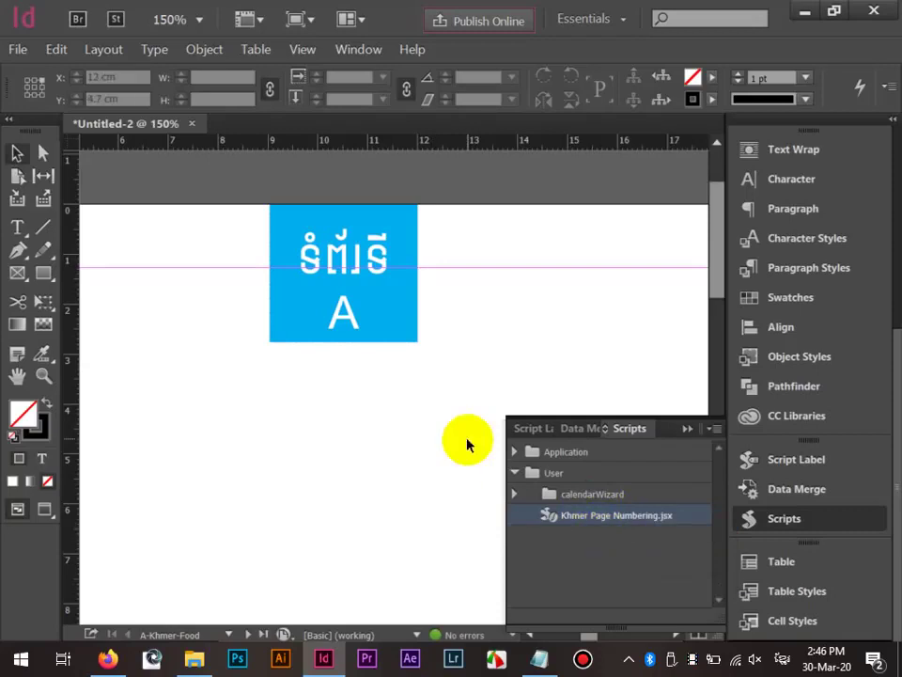
# Apply the Khmer paragraph style to the left page's page-number text frame.
pyautogui.click(342, 262)
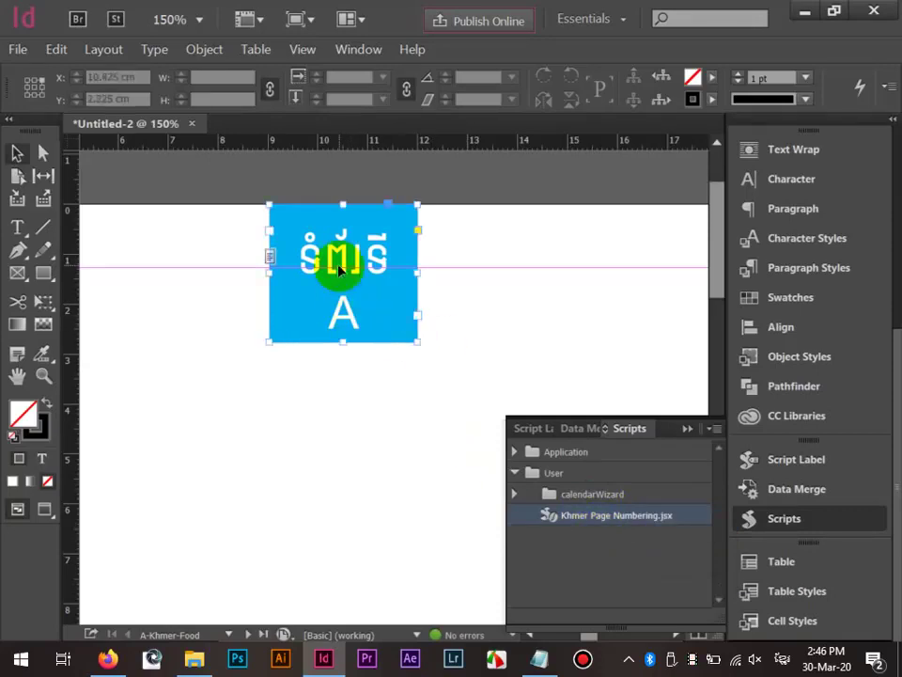
pyautogui.click(788, 519)
pyautogui.scroll(3, 891, 386)
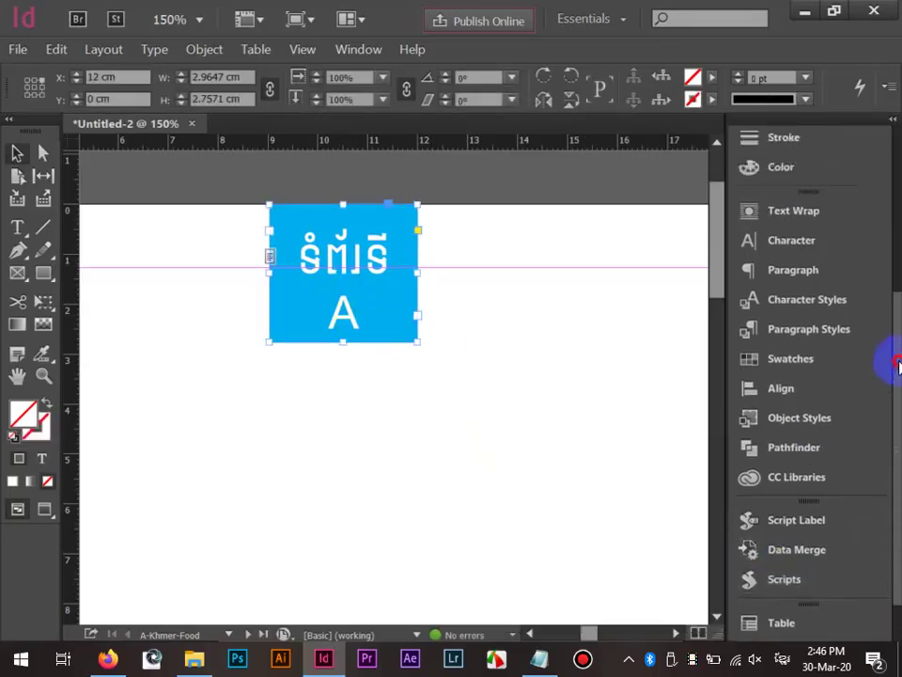
pyautogui.click(850, 368)
pyautogui.click(557, 301)
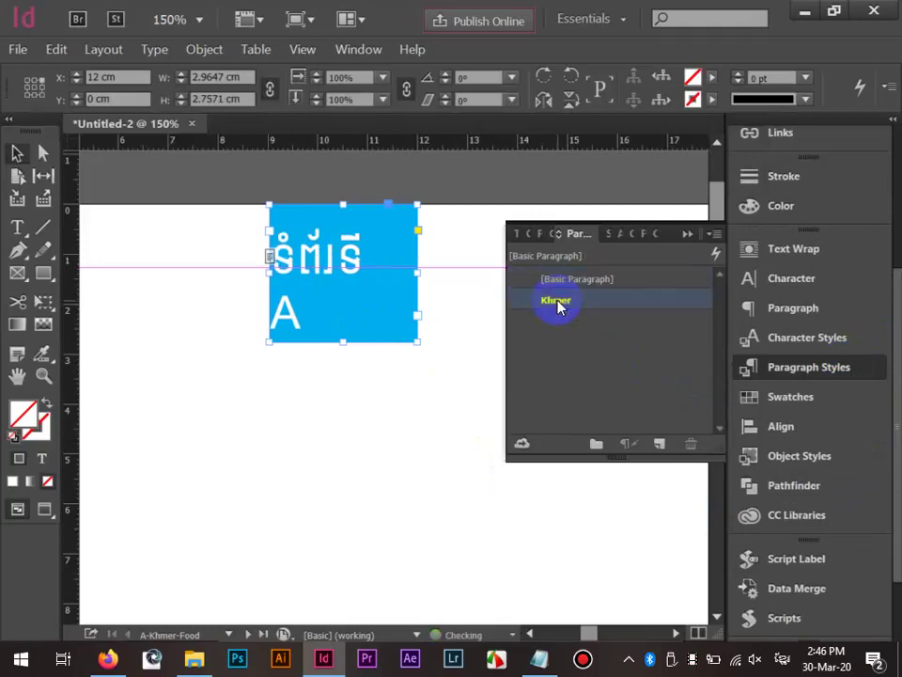
pyautogui.click(318, 421)
pyautogui.click(343, 287)
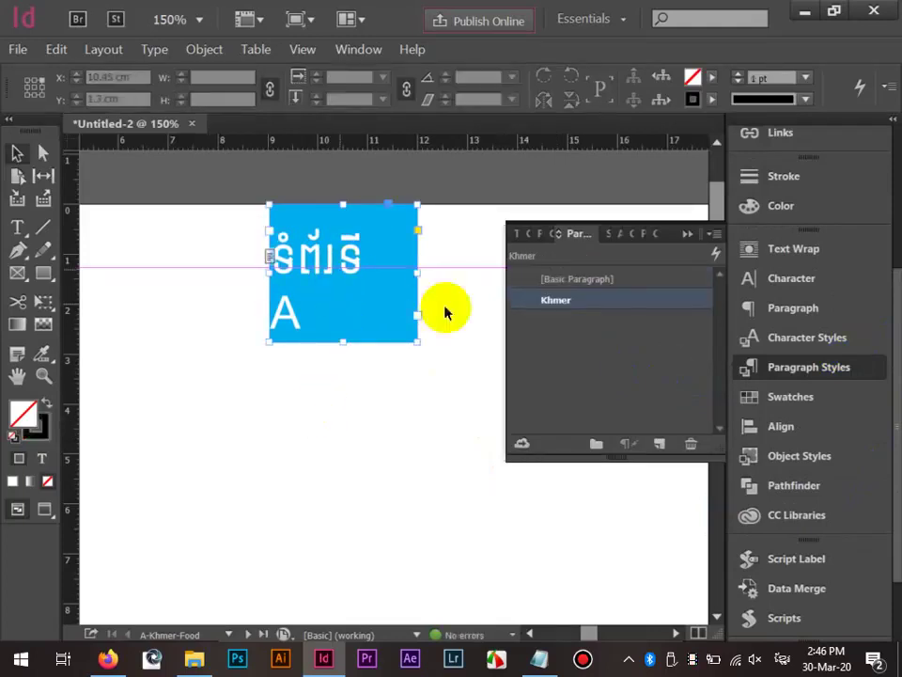
pyautogui.click(604, 312)
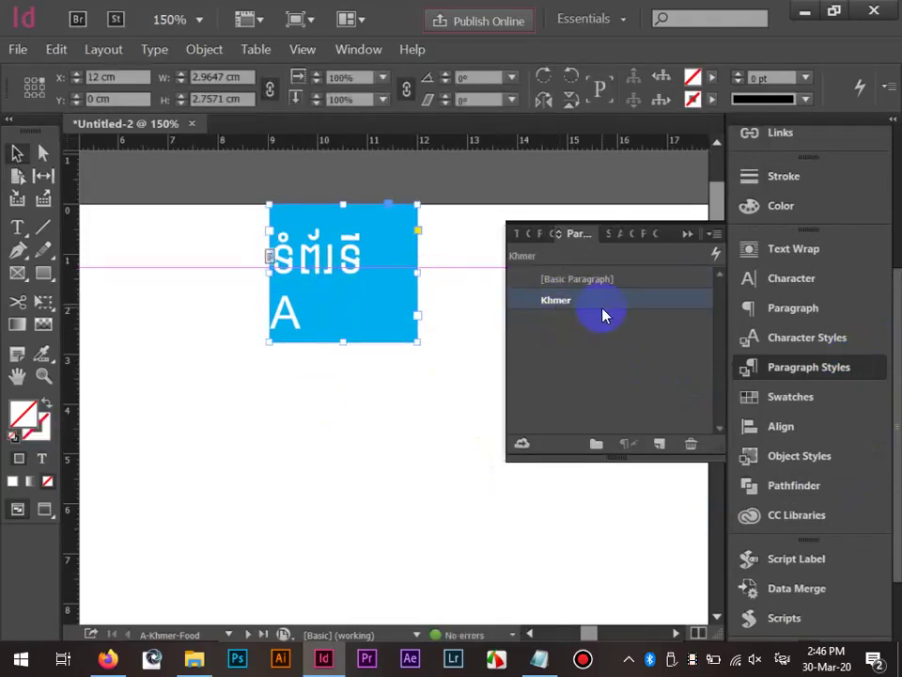
# Set the alignment of the Khmer paragraph style to Center in its Indents and Spacing options.
pyautogui.click(529, 304)
pyautogui.click(553, 297)
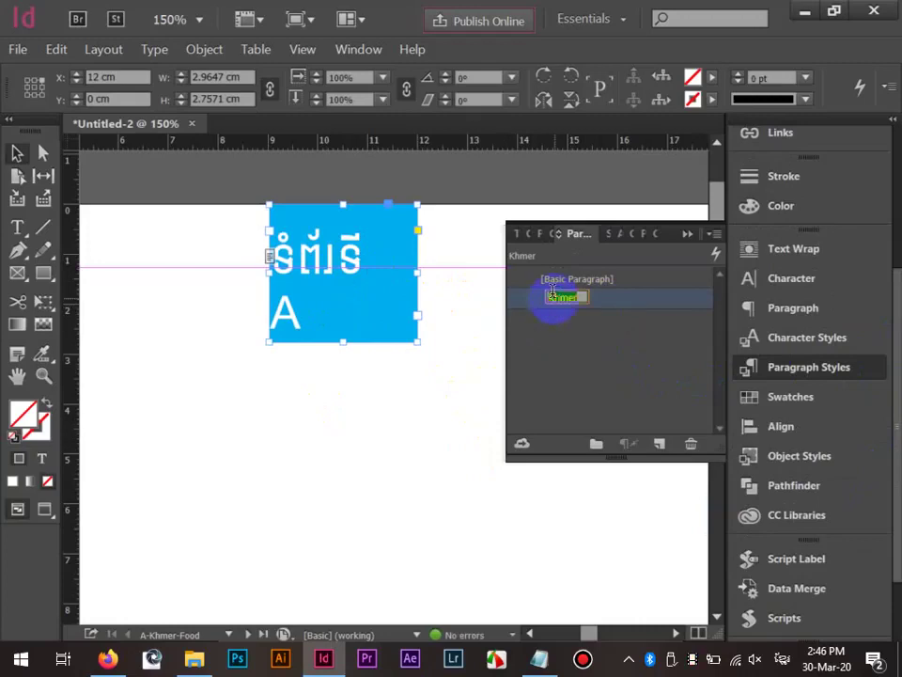
pyautogui.doubleClick(609, 304)
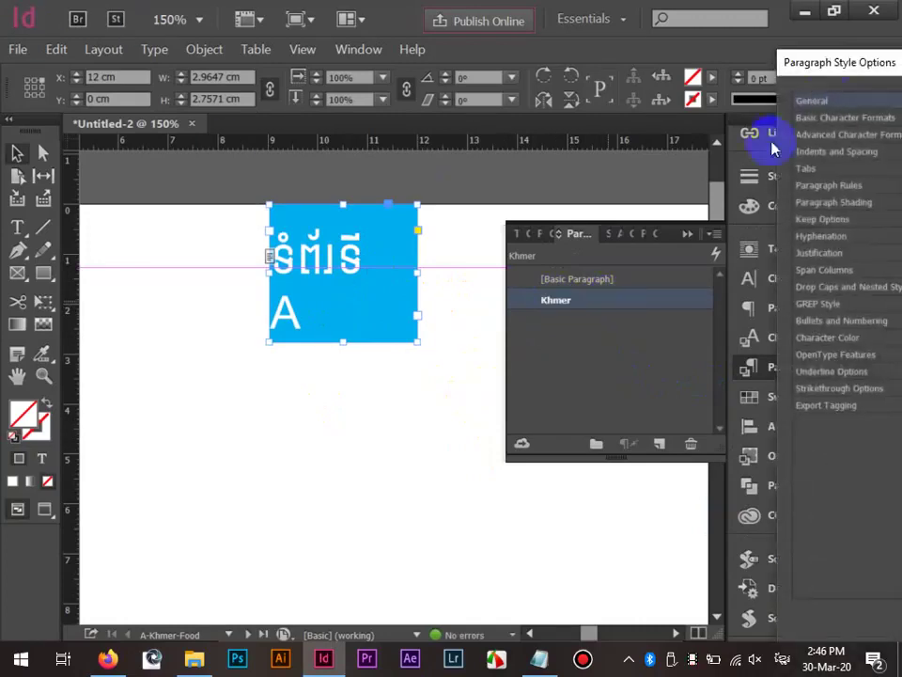
pyautogui.click(529, 182)
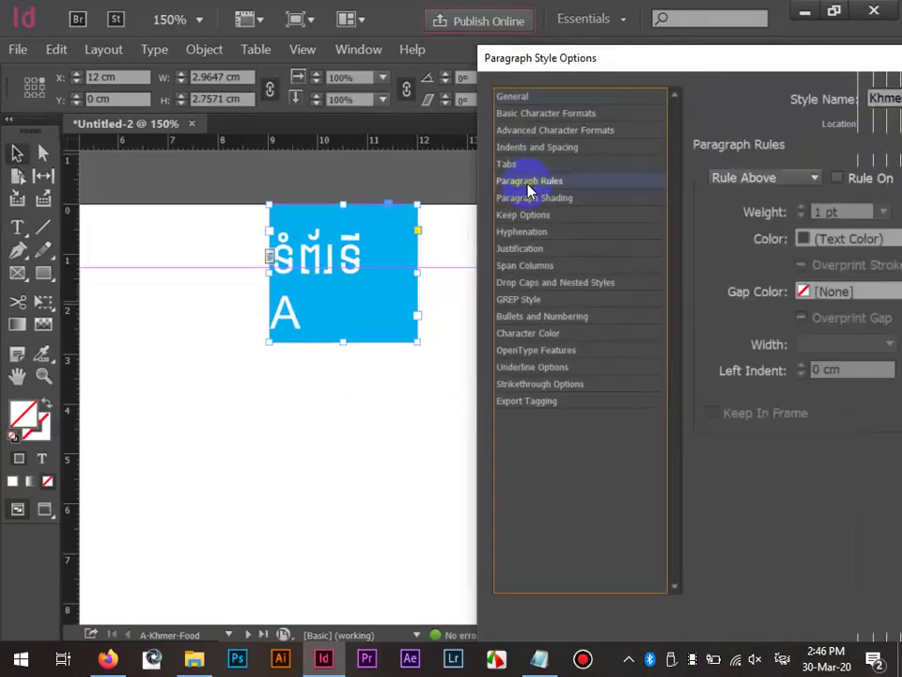
pyautogui.click(531, 148)
pyautogui.moveTo(691, 60); pyautogui.dragTo(437, 19)
pyautogui.click(812, 214)
pyautogui.click(797, 261)
pyautogui.click(755, 625)
pyautogui.click(490, 513)
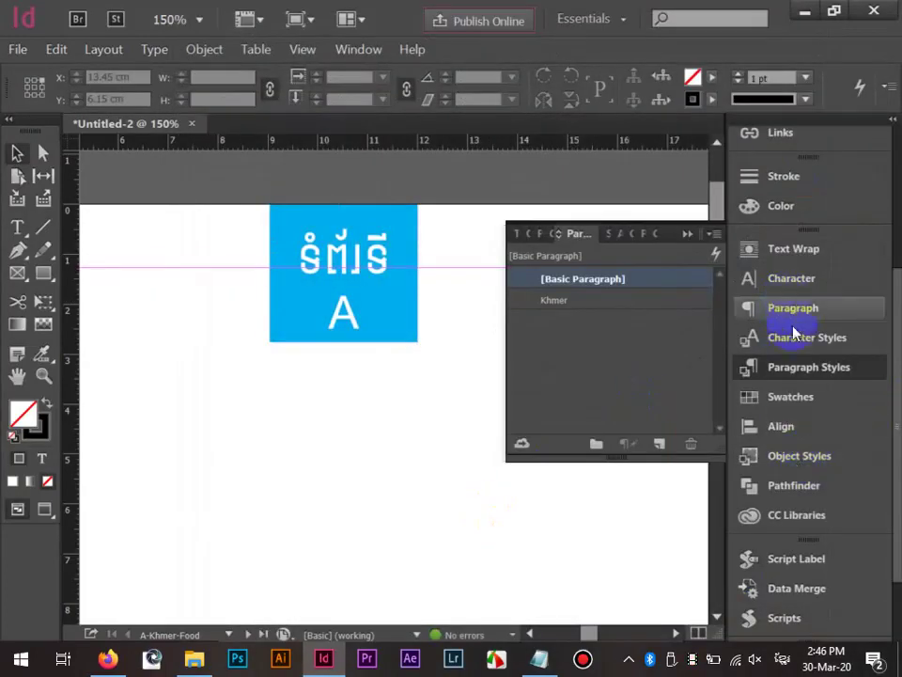
# Examine the page-number boxes on the first Khmer-Food pages, comparing pages 2 and 3.
pyautogui.moveTo(896, 313); pyautogui.dragTo(896, 193)
pyautogui.click(772, 304)
pyautogui.click(772, 310)
pyautogui.doubleClick(624, 398)
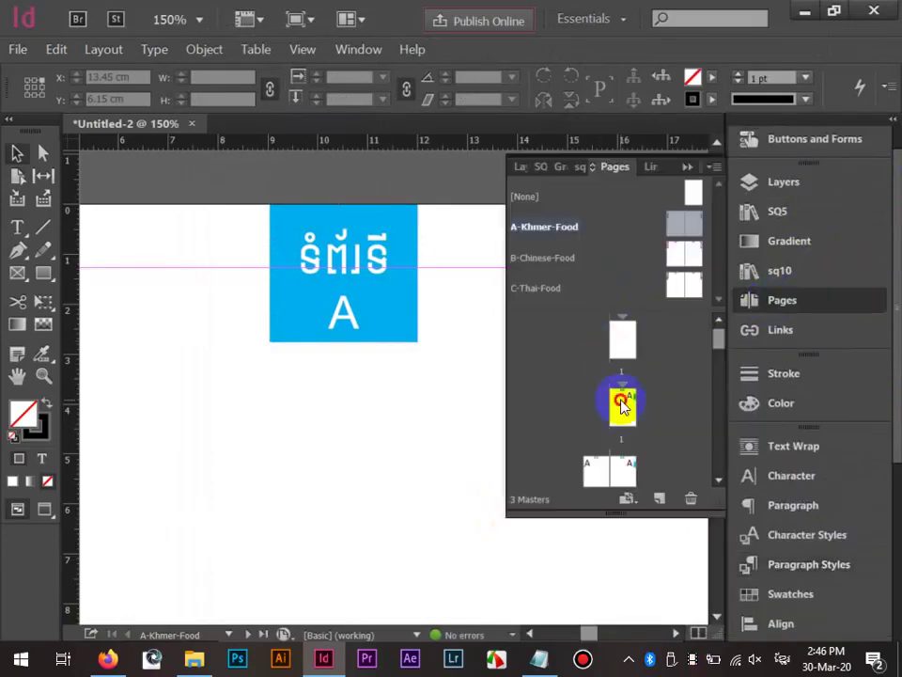
pyautogui.scroll(-2, 350, 389)
pyautogui.scroll(-5, 350, 389)
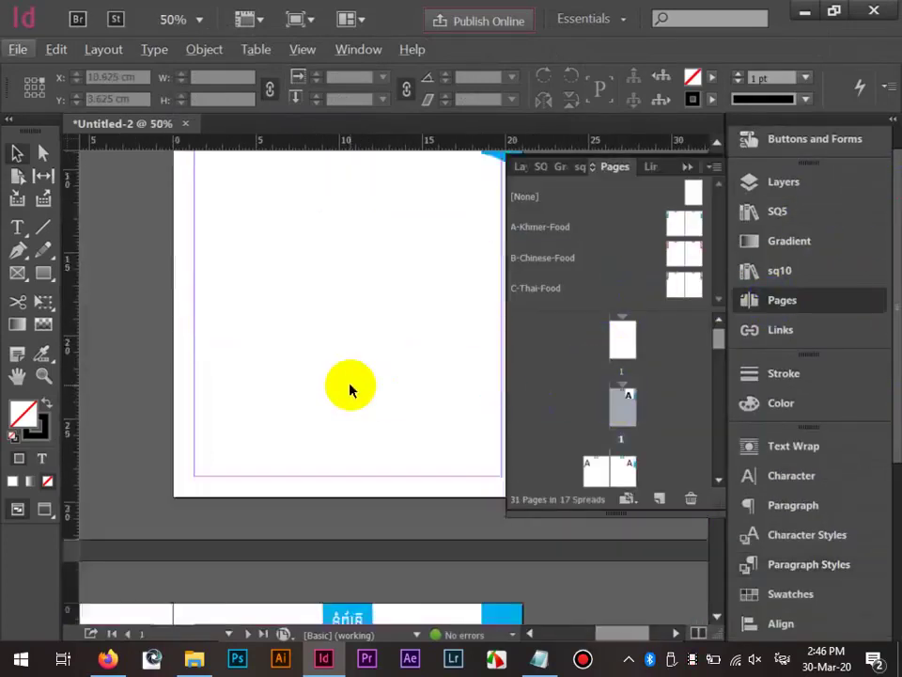
pyautogui.click(628, 667)
pyautogui.moveTo(628, 636); pyautogui.dragTo(610, 638)
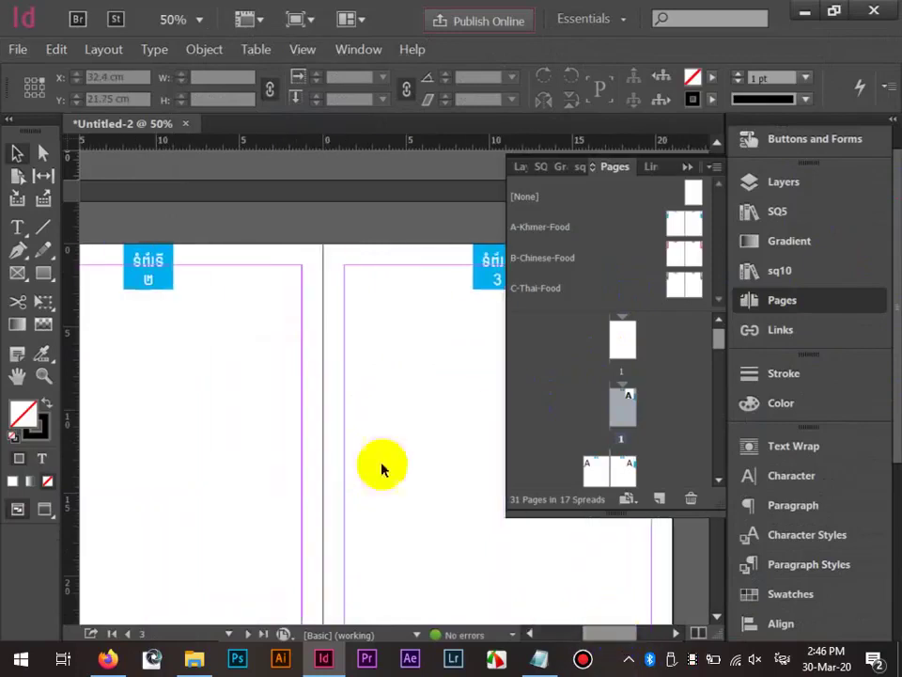
pyautogui.scroll(4, 158, 255)
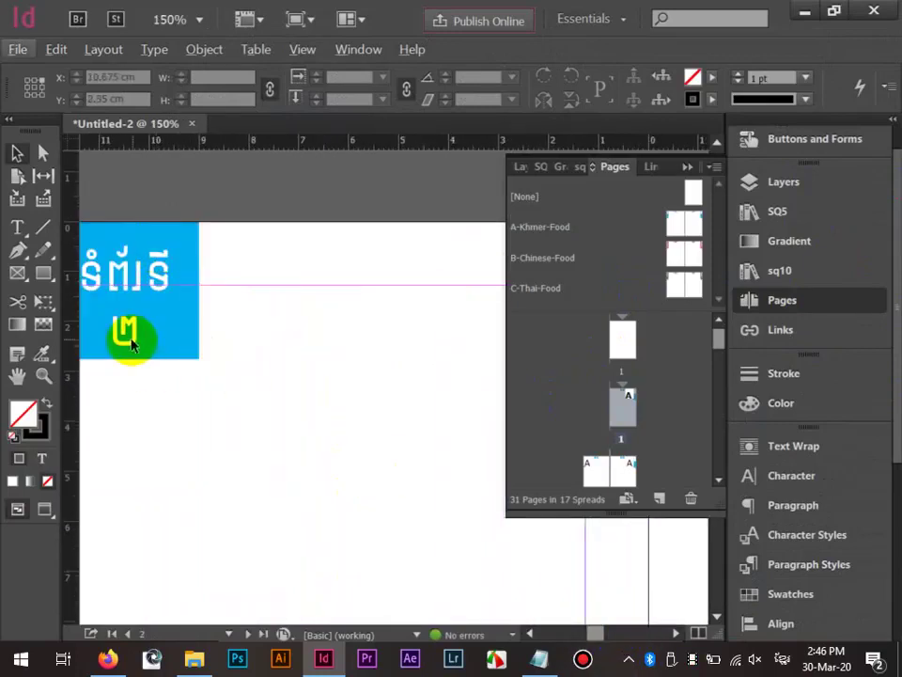
# Apply the Khmer paragraph style to the right page's page-number text frame on the A-Khmer-Food master.
pyautogui.doubleClick(684, 225)
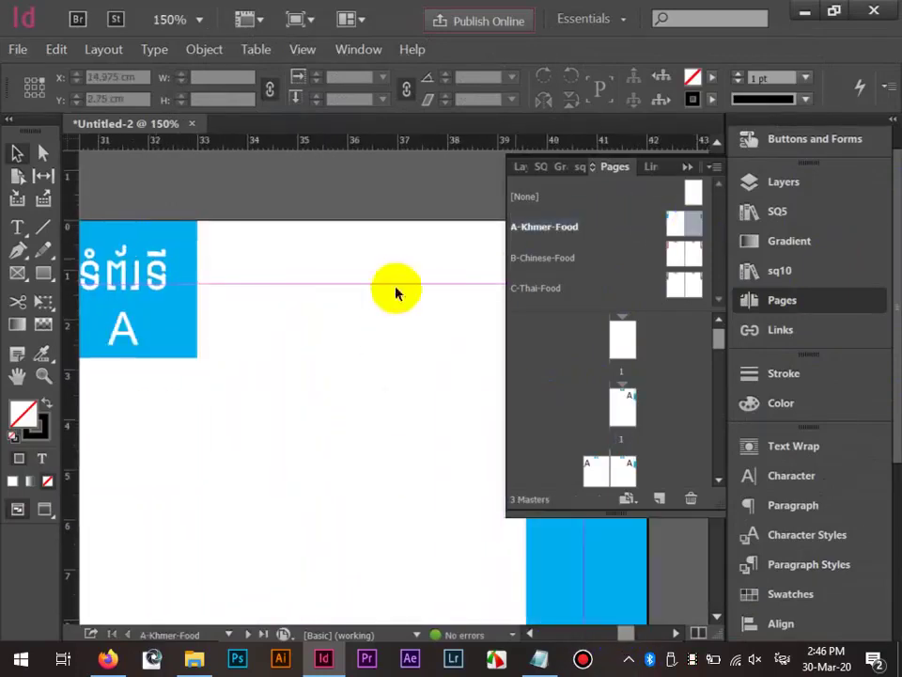
pyautogui.scroll(-2, 364, 300)
pyautogui.hscroll(-3, 385, 341)
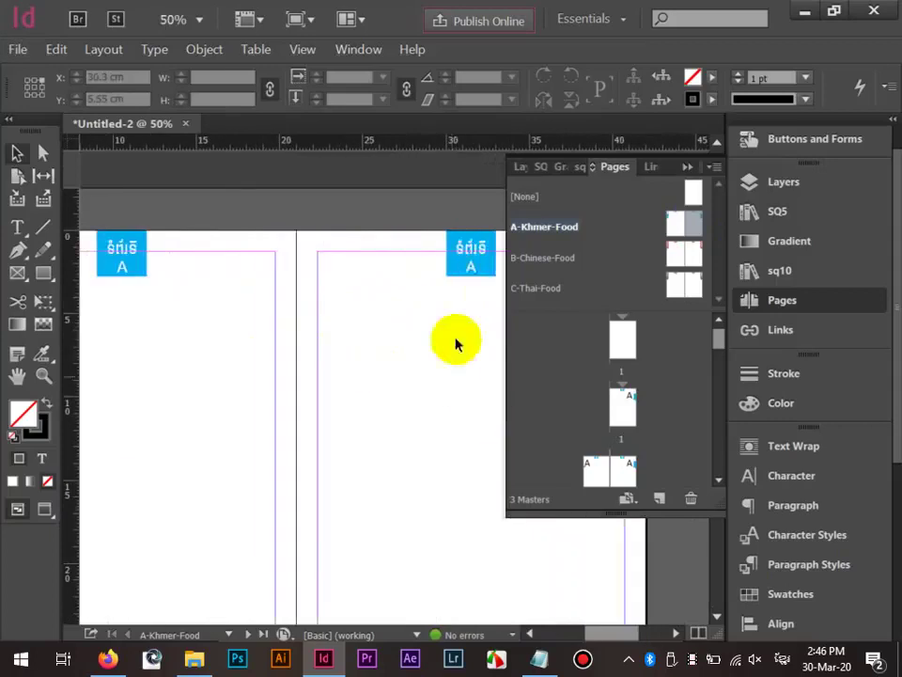
pyautogui.click(471, 250)
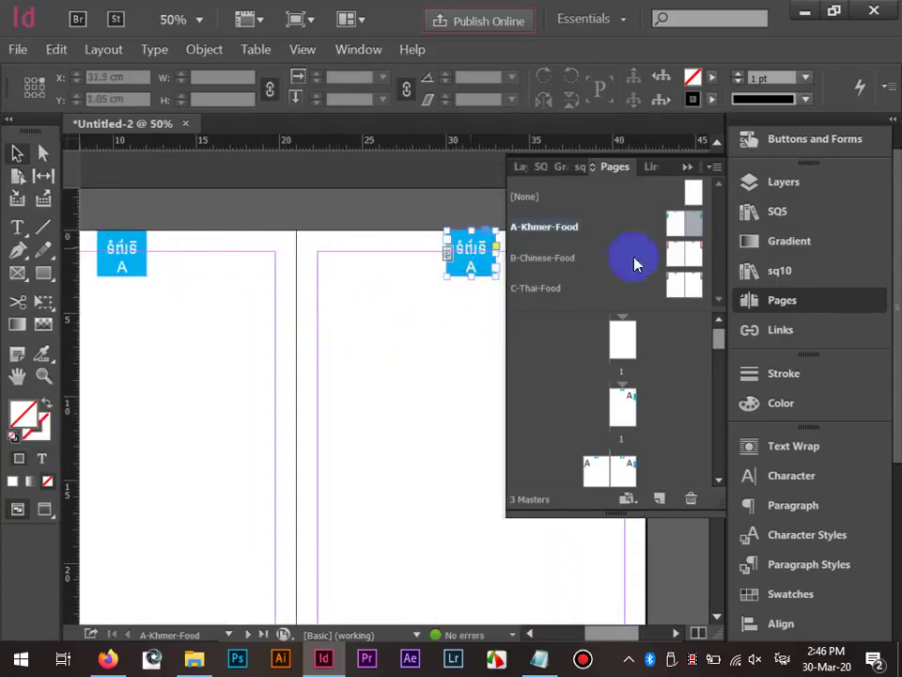
pyautogui.click(781, 301)
pyautogui.click(806, 564)
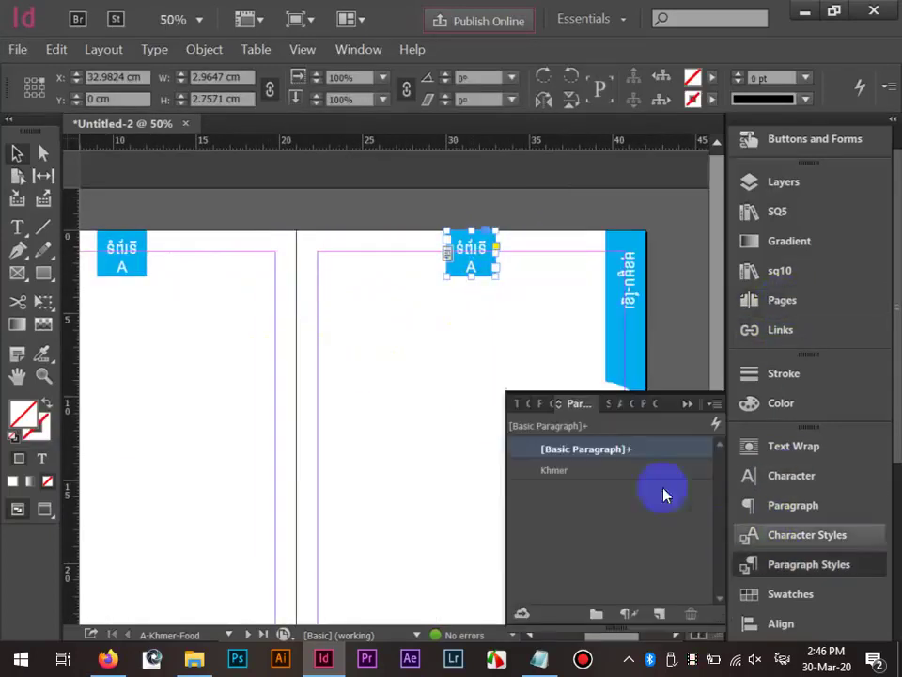
pyautogui.click(596, 474)
pyautogui.click(484, 456)
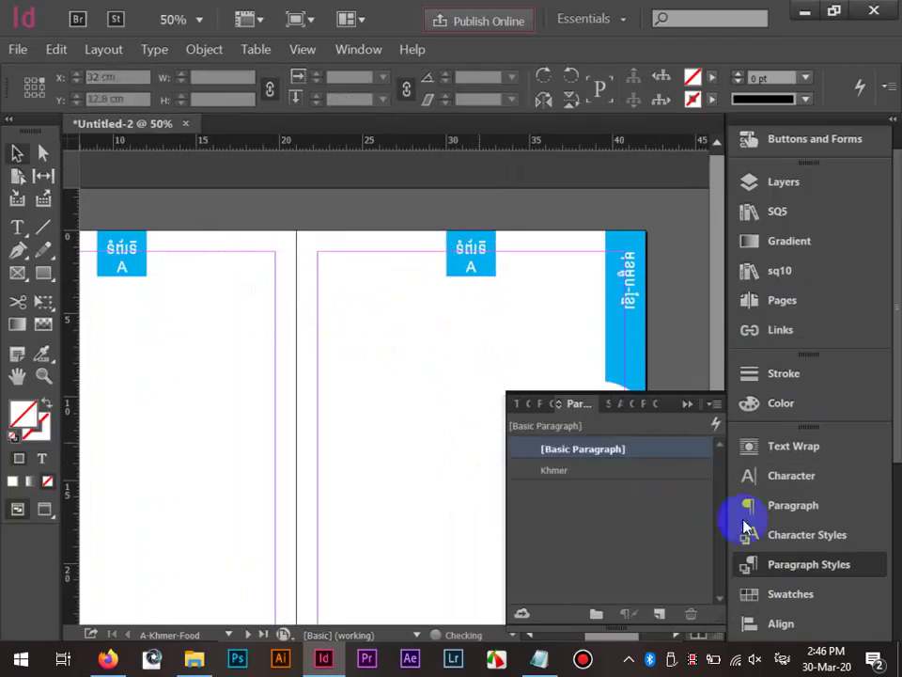
pyautogui.click(796, 564)
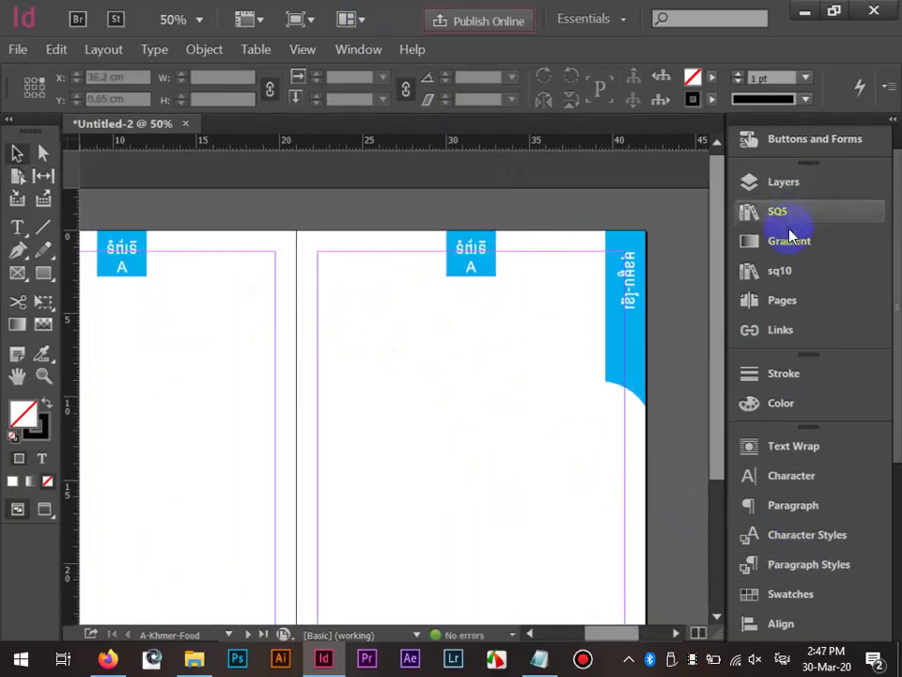
# Open the B-Chinese-Food master and select the page-number text frames on both of its pages.
pyautogui.click(783, 301)
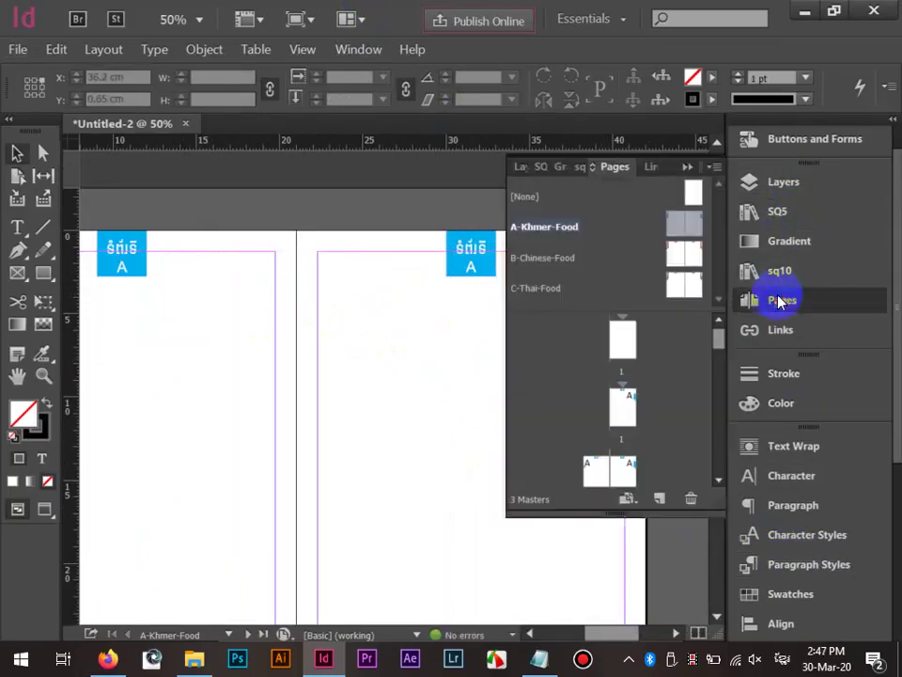
pyautogui.doubleClick(675, 260)
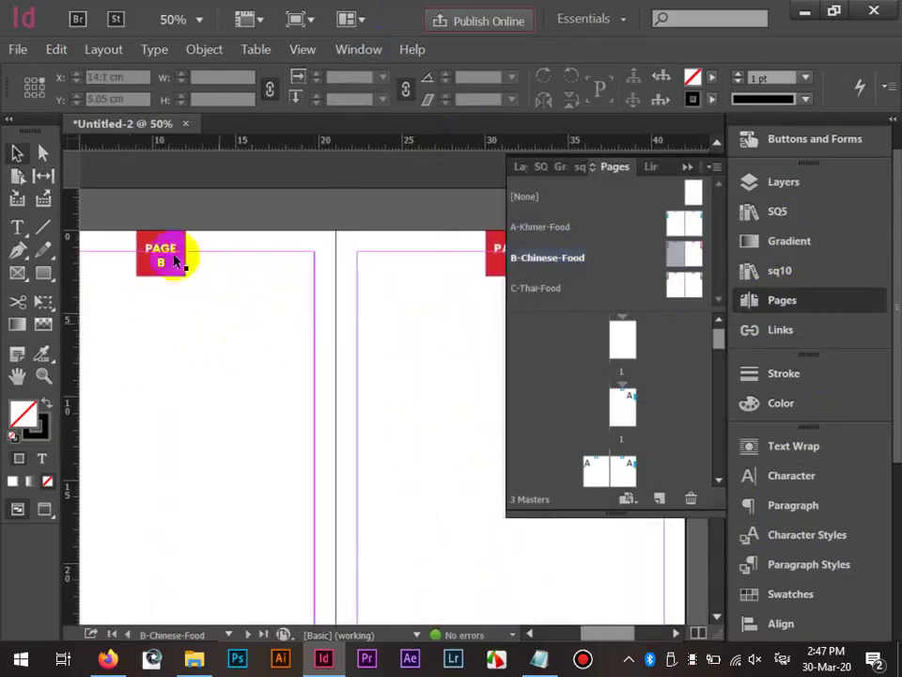
pyautogui.click(161, 258)
pyautogui.moveTo(286, 302); pyautogui.dragTo(269, 297)
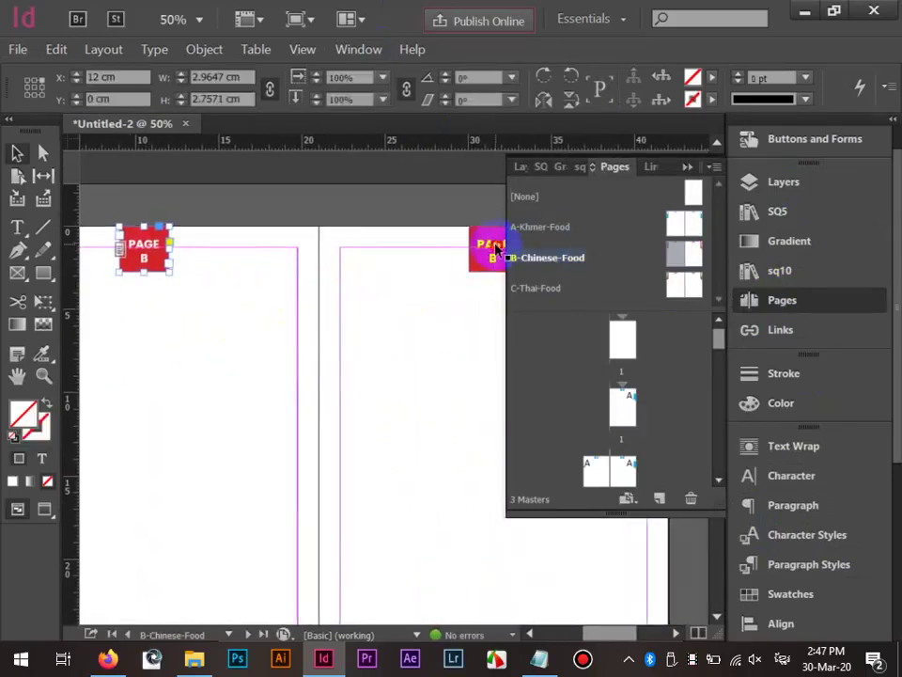
pyautogui.keyDown('shift'); pyautogui.click(495, 247); pyautogui.keyUp('shift')
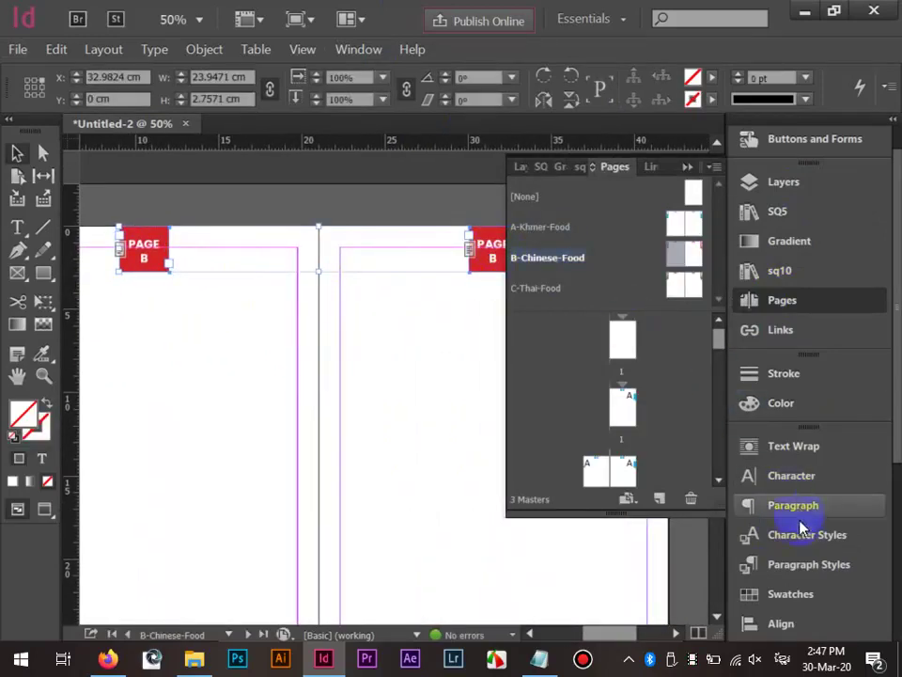
# Try the Khmer paragraph style on both PAGE B text frames, undo it, and deselect the frames.
pyautogui.click(806, 565)
pyautogui.click(608, 470)
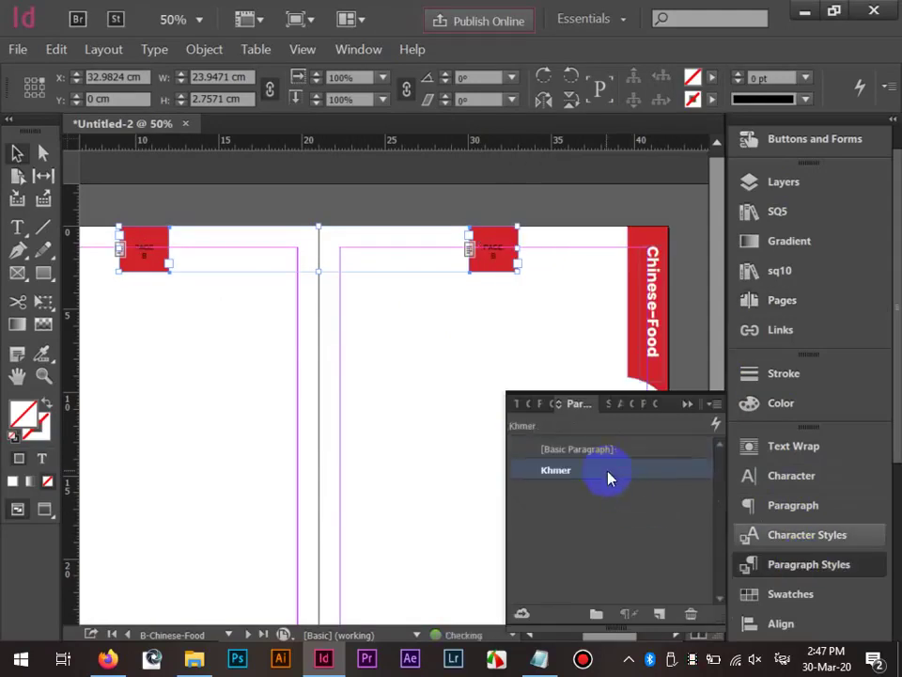
pyautogui.click(800, 568)
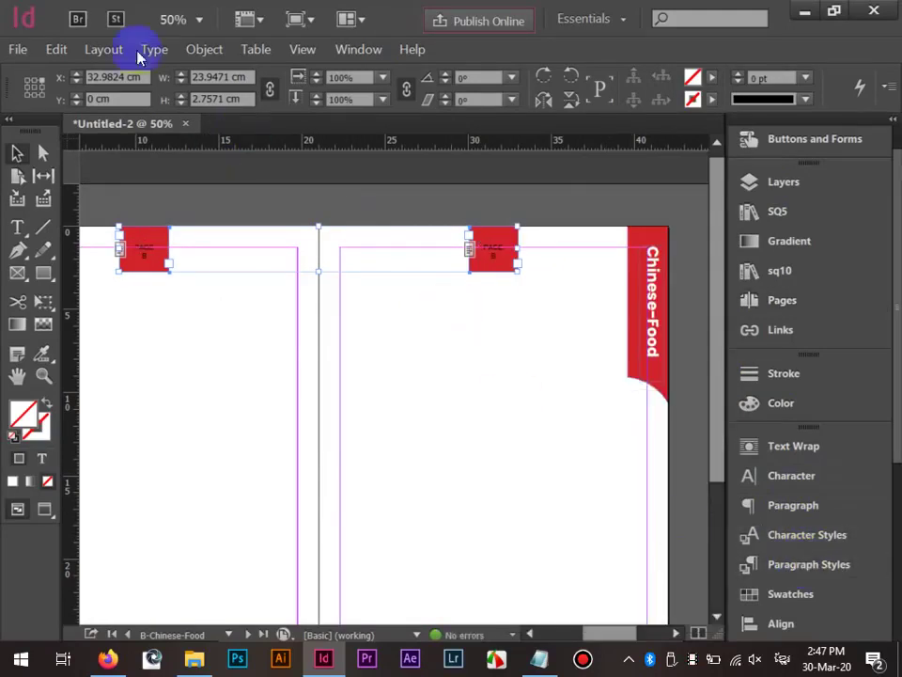
pyautogui.scroll(5, 470, 248)
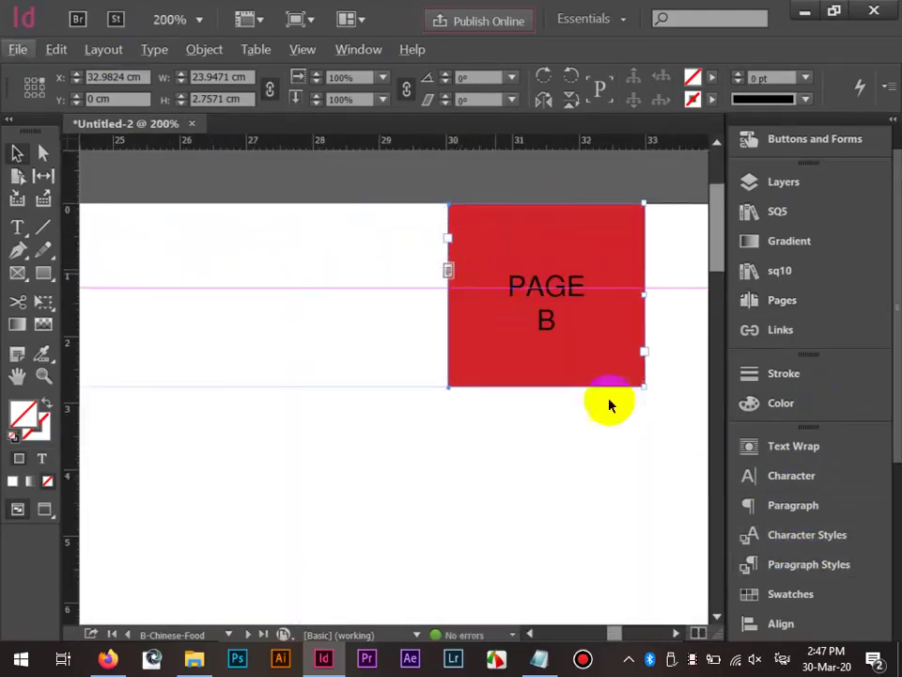
pyautogui.scroll(-2, 663, 524)
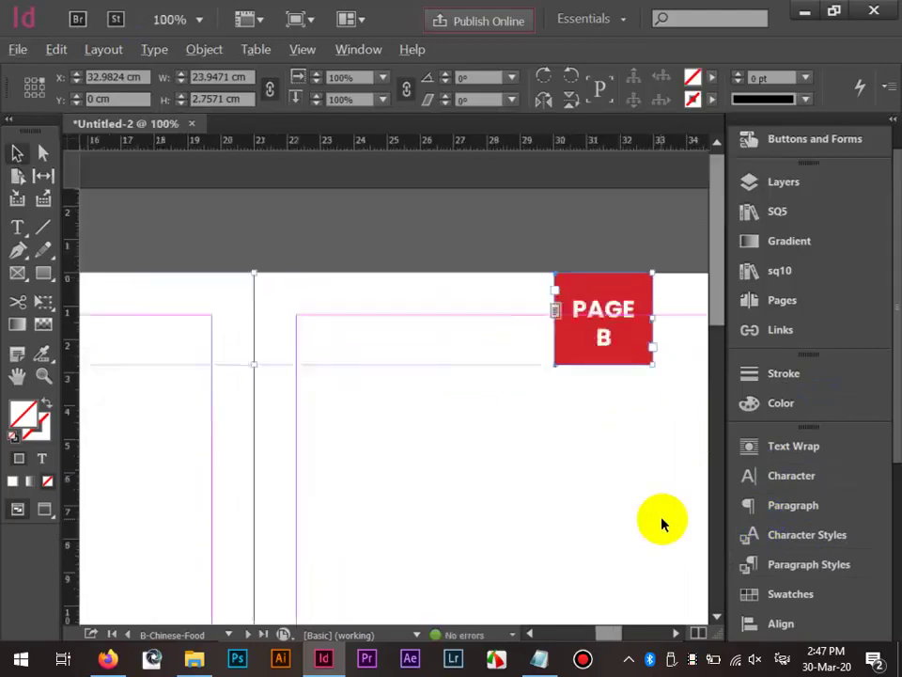
pyautogui.scroll(-1, 663, 524)
pyautogui.hscroll(3, 620, 439)
pyautogui.click(813, 565)
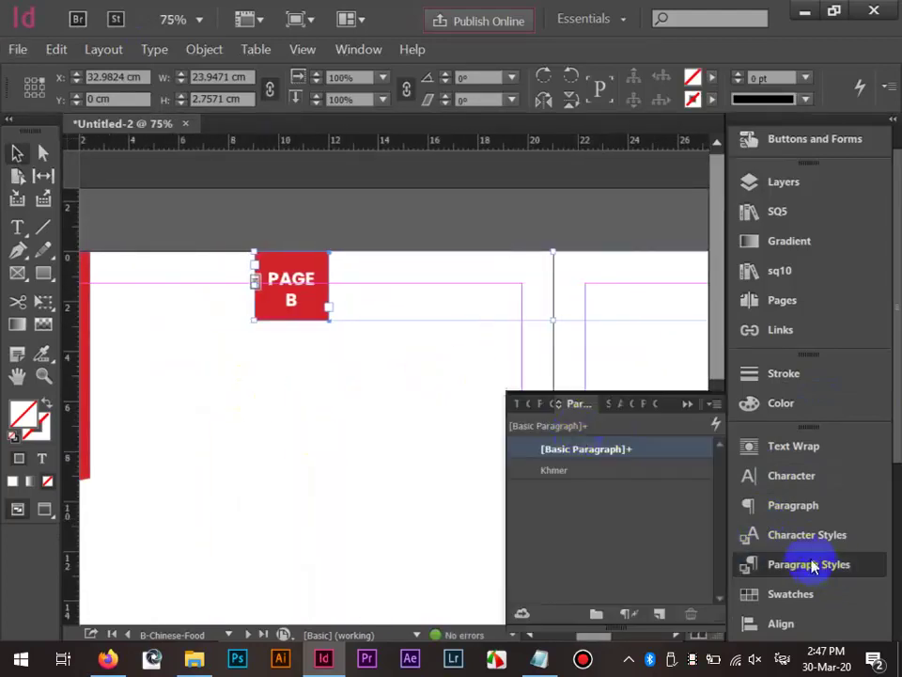
pyautogui.click(236, 413)
# Replace the left page's Chinese-Food side-tab text with its Khmer label in the AKbalthom KhmerNew font.
pyautogui.moveTo(173, 375); pyautogui.dragTo(312, 286)
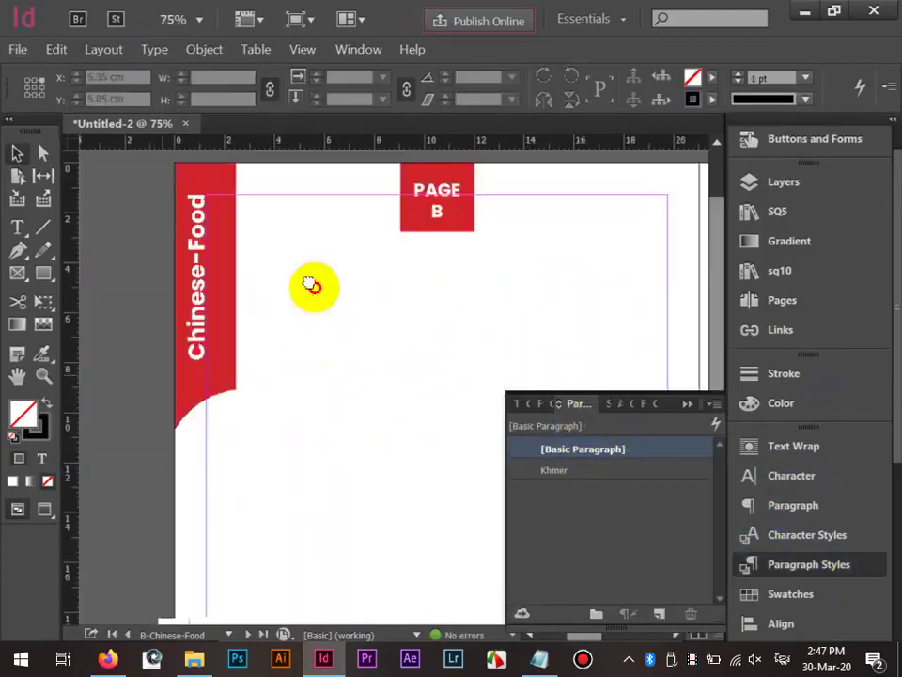
pyautogui.scroll(3, 192, 299)
pyautogui.tripleClick(197, 292)
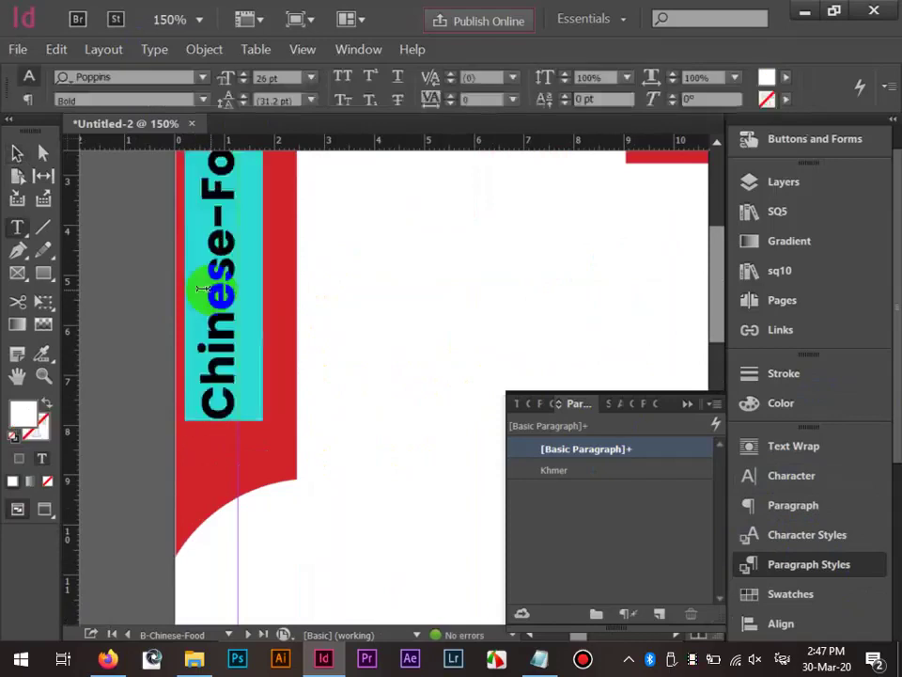
pyautogui.press('BackSpace')
pyautogui.press('BackSpace')
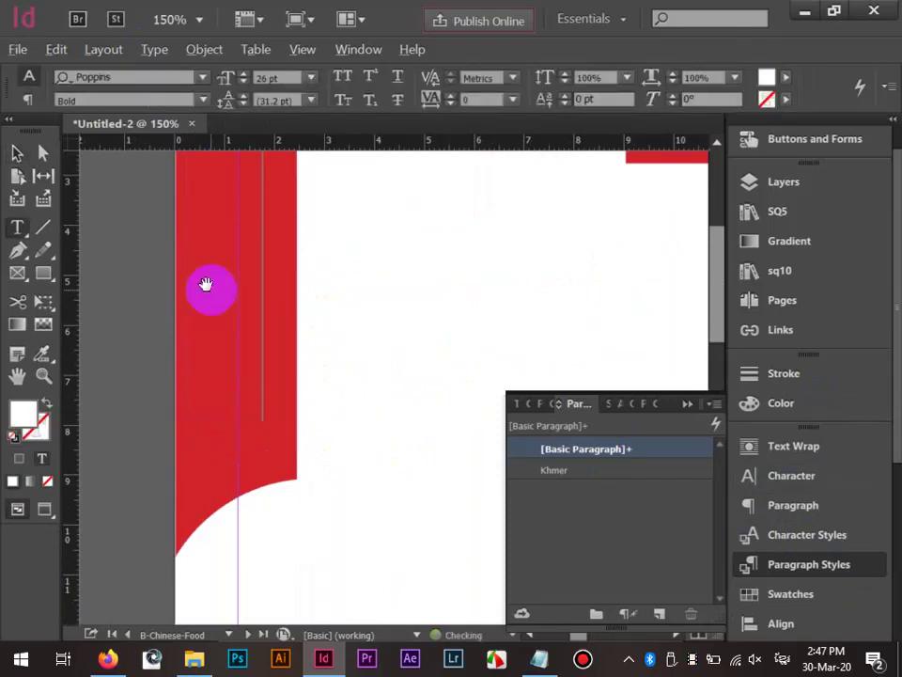
pyautogui.click(139, 76)
pyautogui.write('akba')
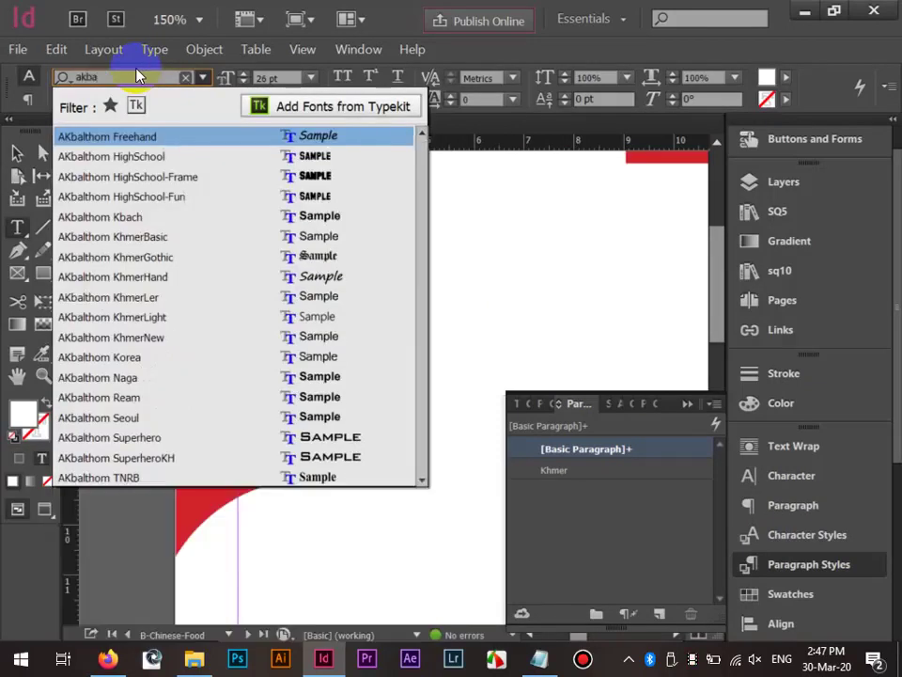
pyautogui.click(178, 338)
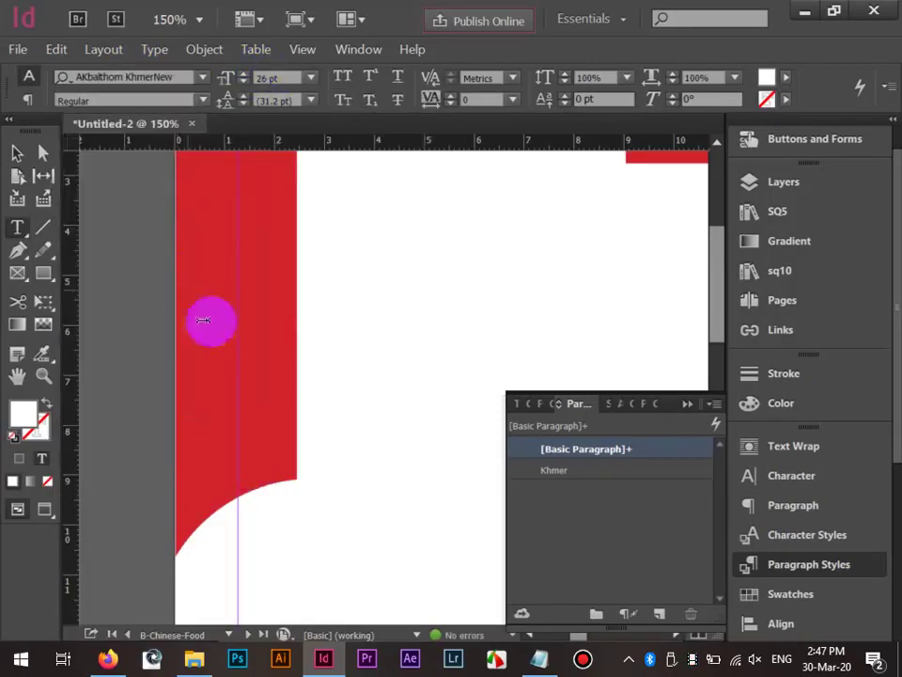
pyautogui.write('d')
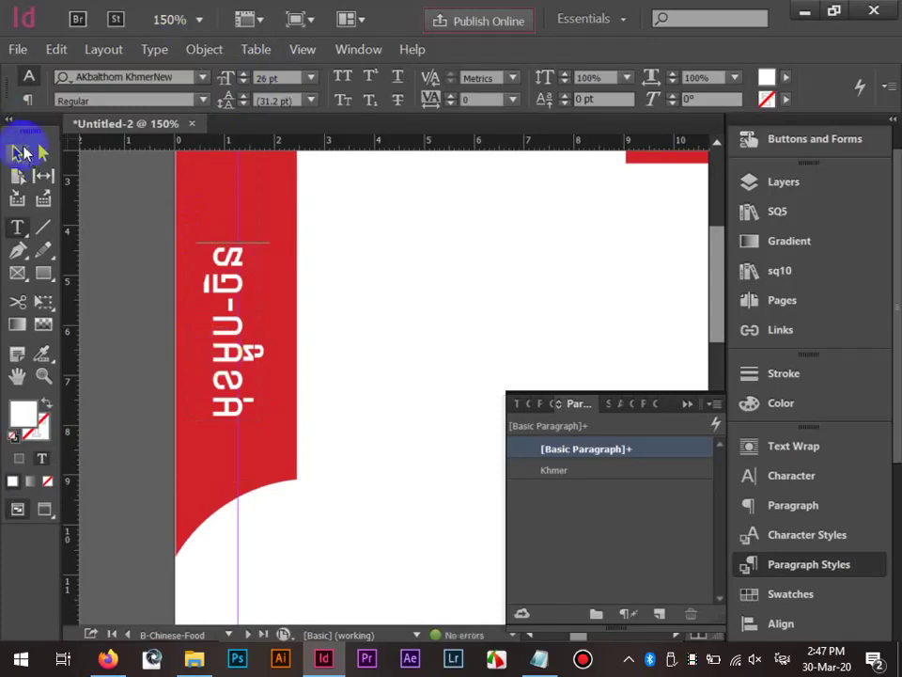
# Move the Khmer label up the left red side tab so it starts at the top margin.
pyautogui.click(21, 151)
pyautogui.moveTo(220, 222); pyautogui.dragTo(199, 333)
pyautogui.moveTo(203, 382); pyautogui.dragTo(155, 235)
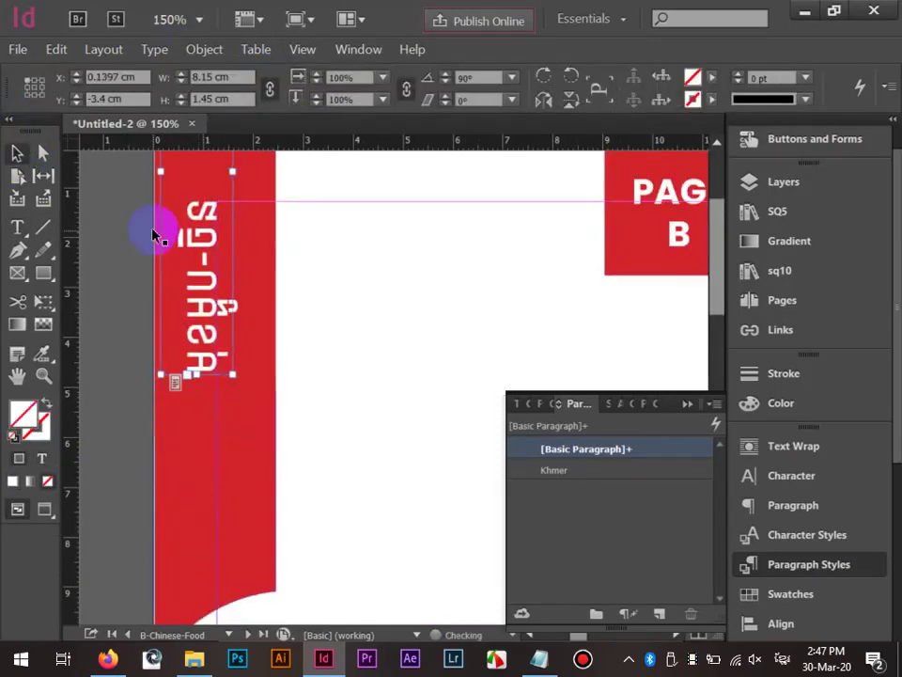
pyautogui.click(309, 295)
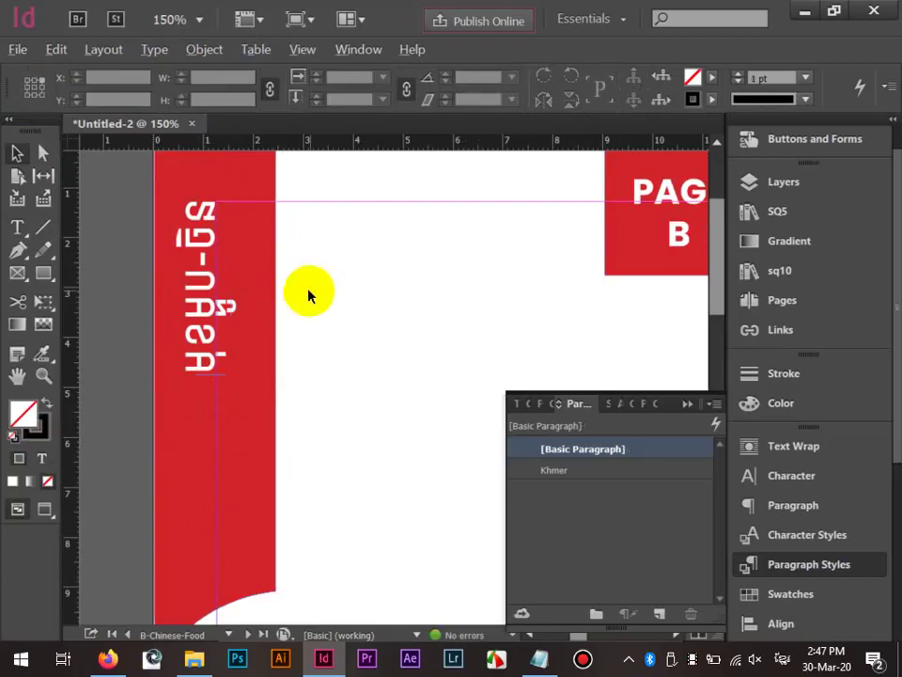
pyautogui.scroll(-1, 308, 295)
# Copy the Khmer tab label onto the right page and delete that page's Chinese-Food label.
pyautogui.moveTo(256, 274); pyautogui.dragTo(107, 269)
pyautogui.scroll(-2, 294, 266)
pyautogui.moveTo(153, 243); pyautogui.dragTo(691, 272)
pyautogui.click(338, 258)
pyautogui.hscroll(4, 548, 262)
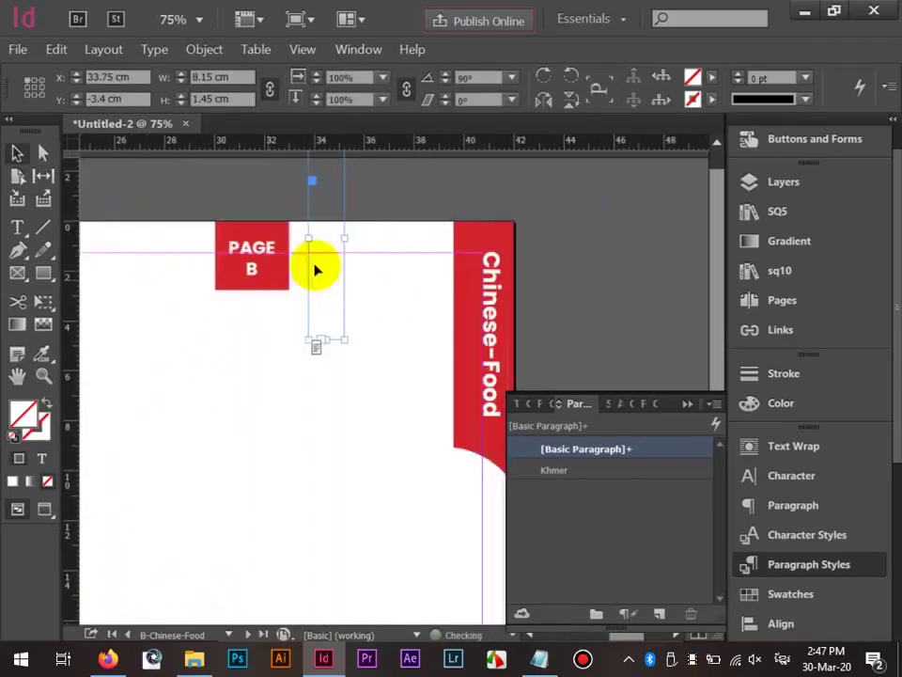
pyautogui.click(469, 276)
pyautogui.press('Delete')
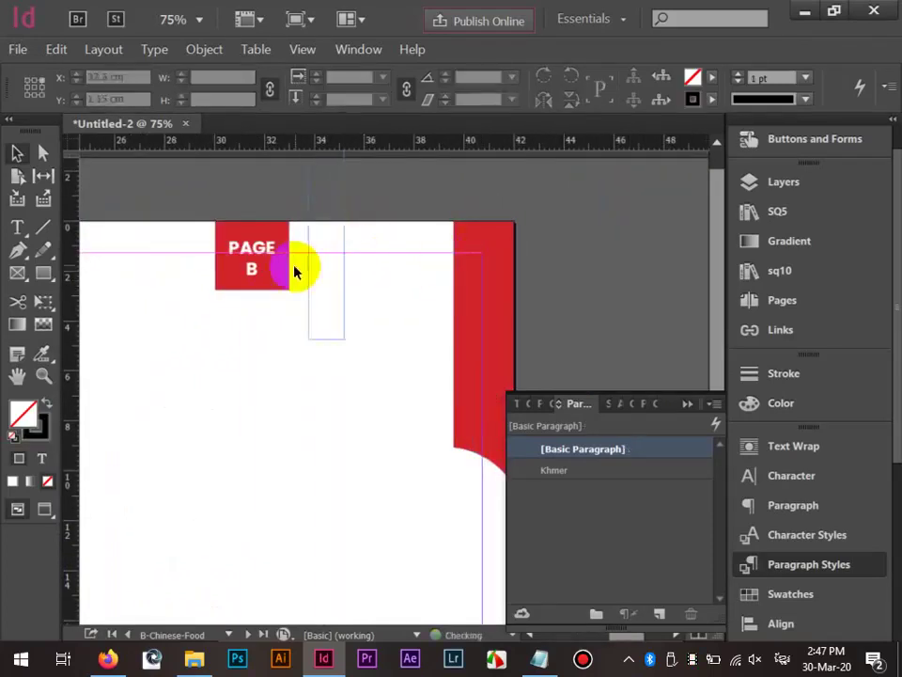
# Rotate the copied Khmer label 90° clockwise twice and place it in the right page's red side tab.
pyautogui.moveTo(317, 295); pyautogui.dragTo(293, 481)
pyautogui.click(548, 77)
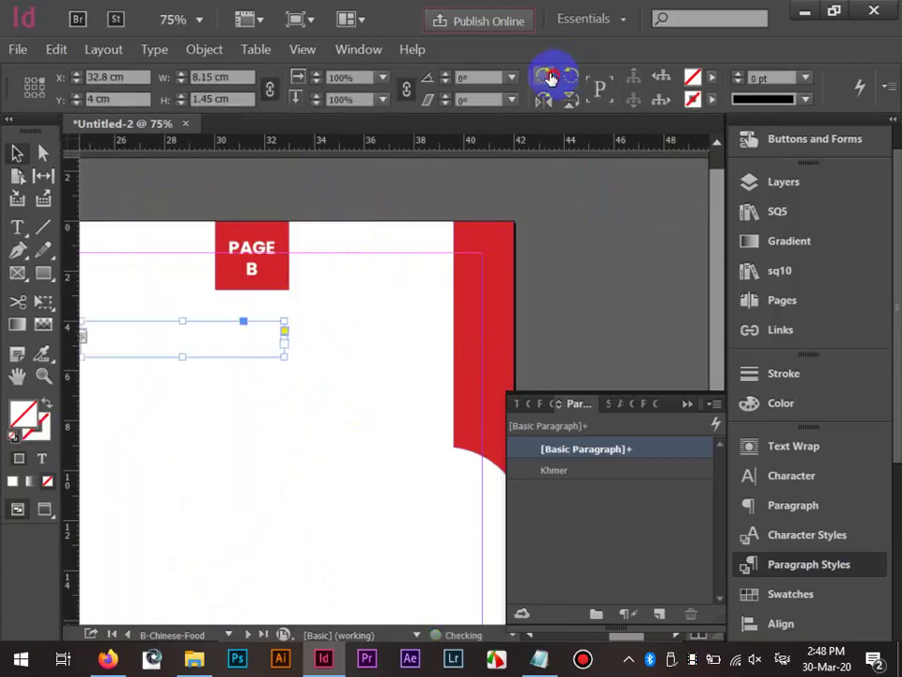
pyautogui.click(548, 77)
pyautogui.moveTo(274, 180); pyautogui.dragTo(470, 280)
pyautogui.click(406, 304)
pyautogui.scroll(-1, 406, 304)
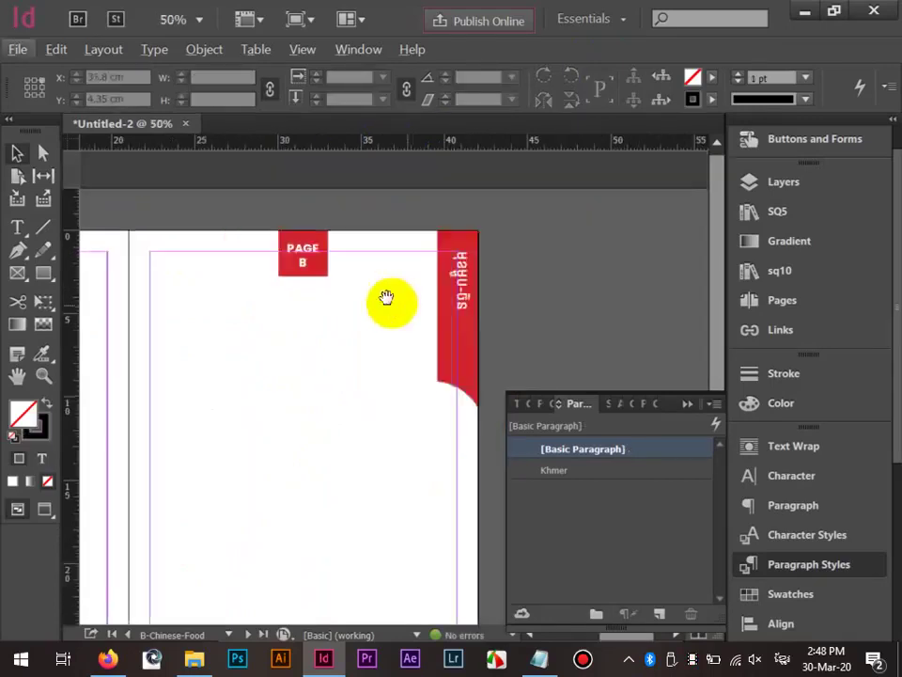
# Apply the Khmer paragraph style to the page number boxes on both pages of the B-Chinese-Food master.
pyautogui.moveTo(386, 298); pyautogui.dragTo(561, 257)
pyautogui.click(488, 209)
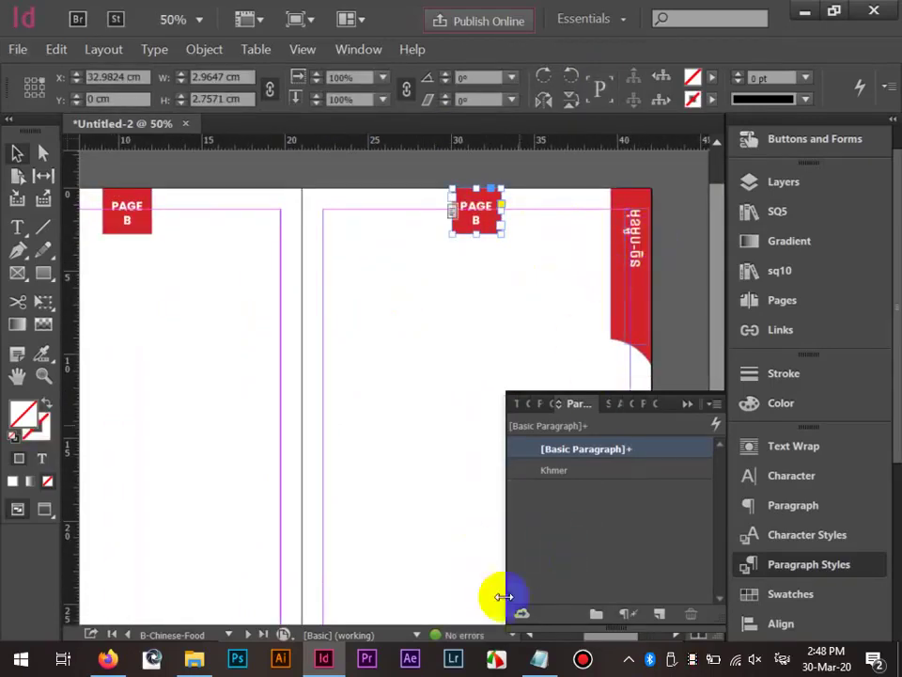
pyautogui.click(552, 475)
pyautogui.click(125, 213)
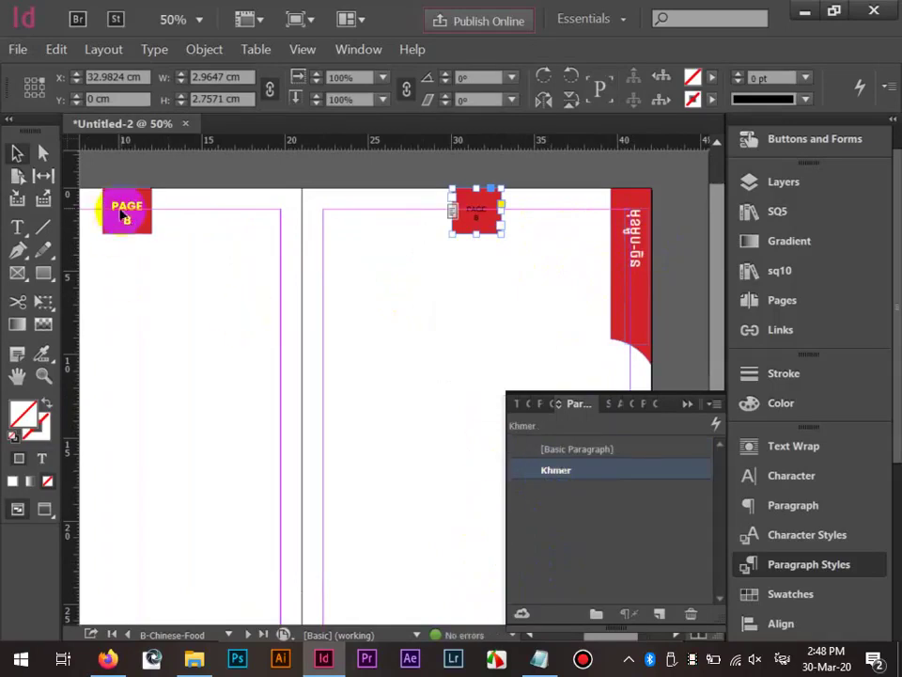
pyautogui.click(589, 476)
# Edit the Khmer paragraph style and set its font family to AKbalthom KhmerNew, Regular.
pyautogui.moveTo(353, 306); pyautogui.dragTo(585, 338)
pyautogui.scroll(4, 382, 198)
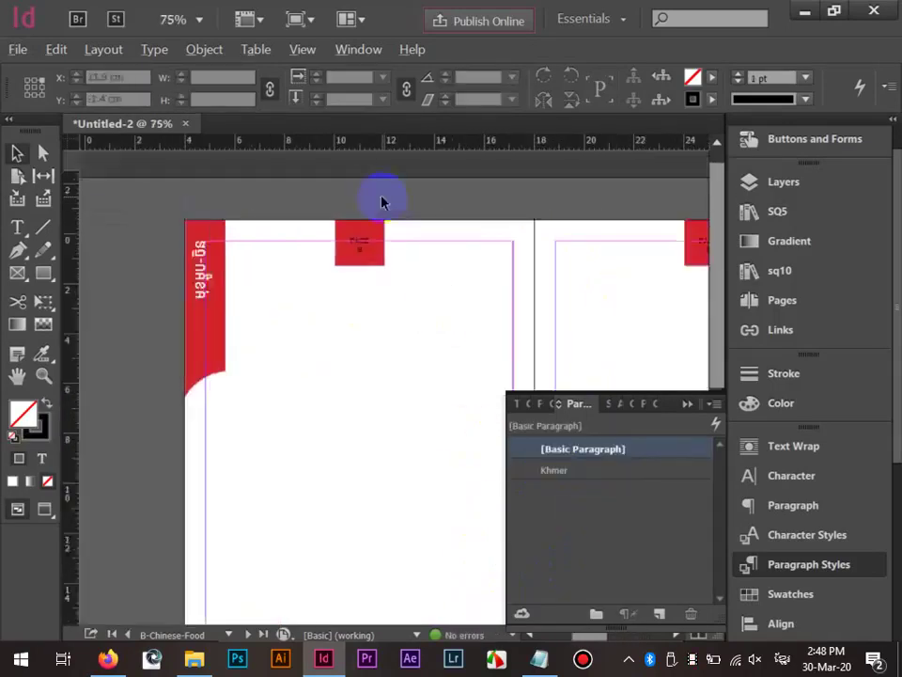
pyautogui.click(281, 349)
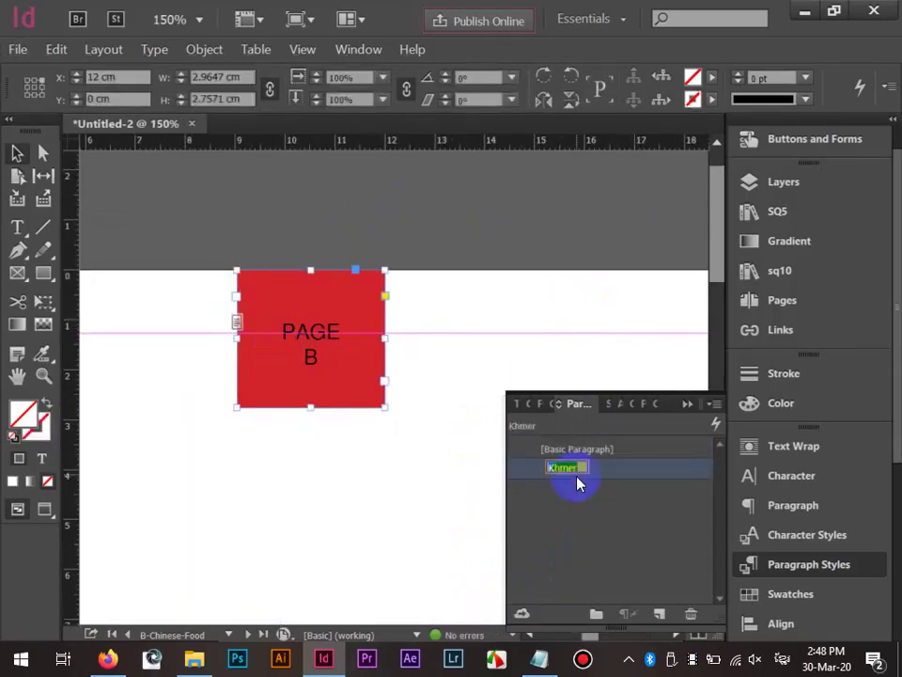
pyautogui.doubleClick(577, 476)
pyautogui.moveTo(486, 17); pyautogui.dragTo(731, 105)
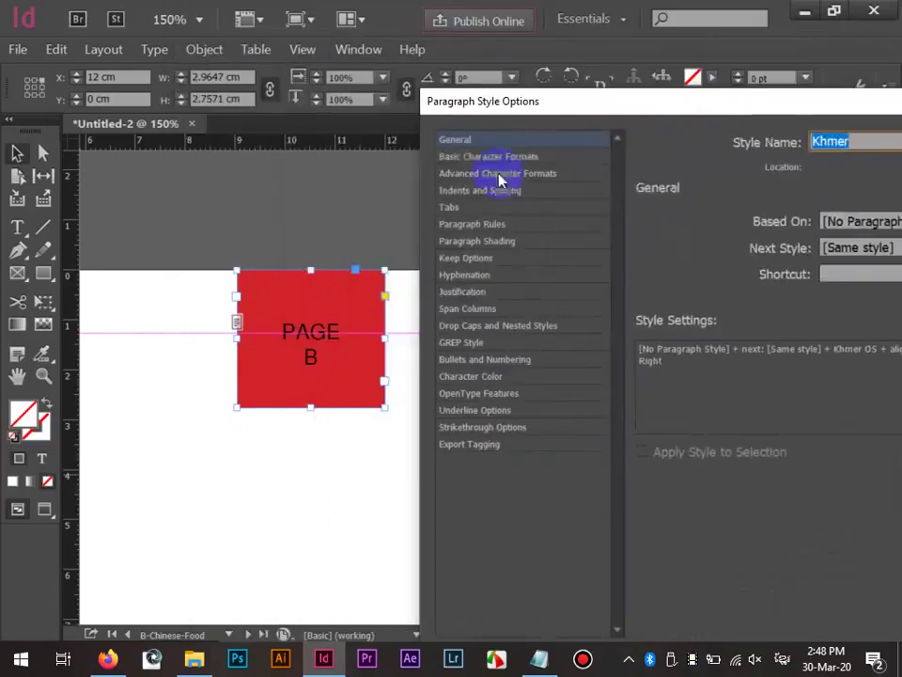
pyautogui.click(498, 156)
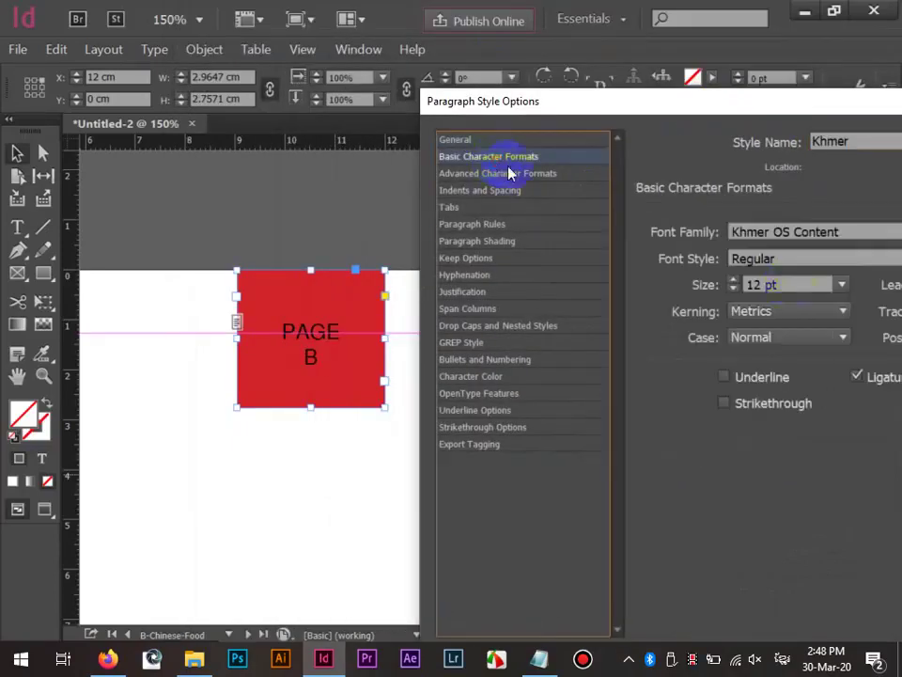
pyautogui.click(602, 191)
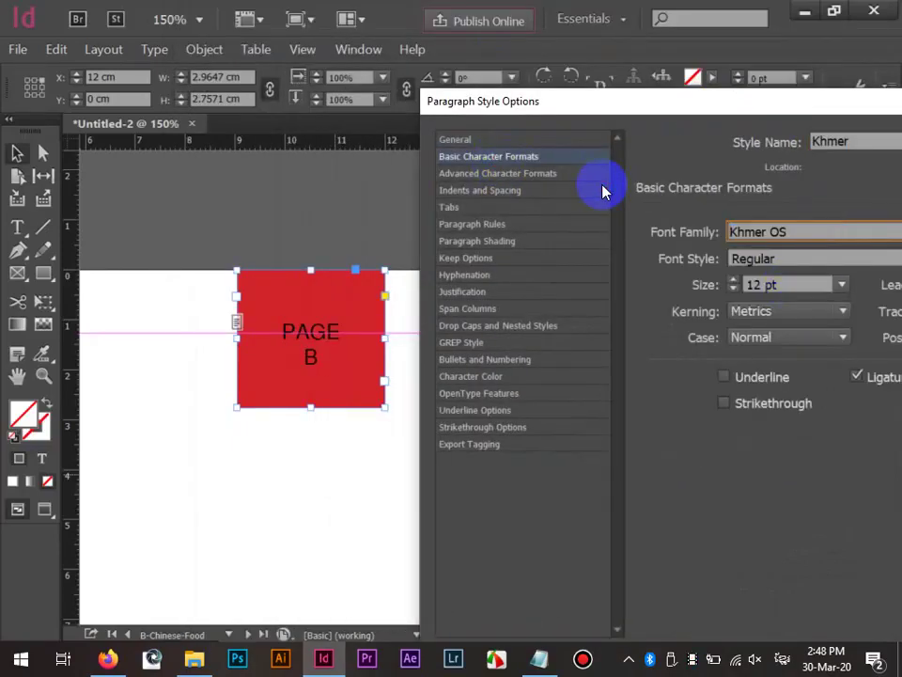
pyautogui.hotkey('alt', 'shift')
pyautogui.write('akaka')
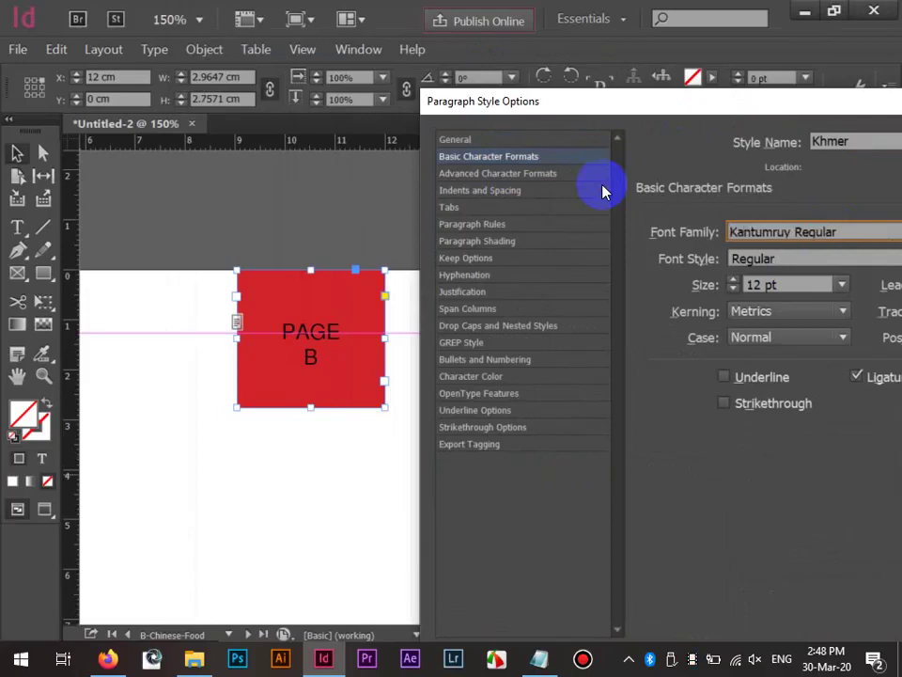
pyautogui.press('Down')
pyautogui.press('Down')
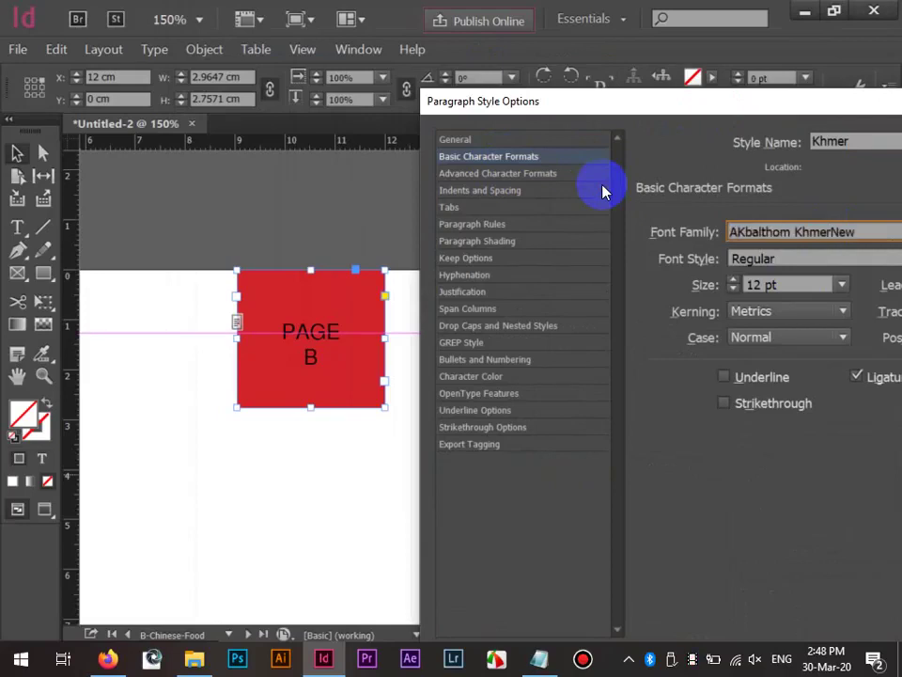
pyautogui.press('Tab')
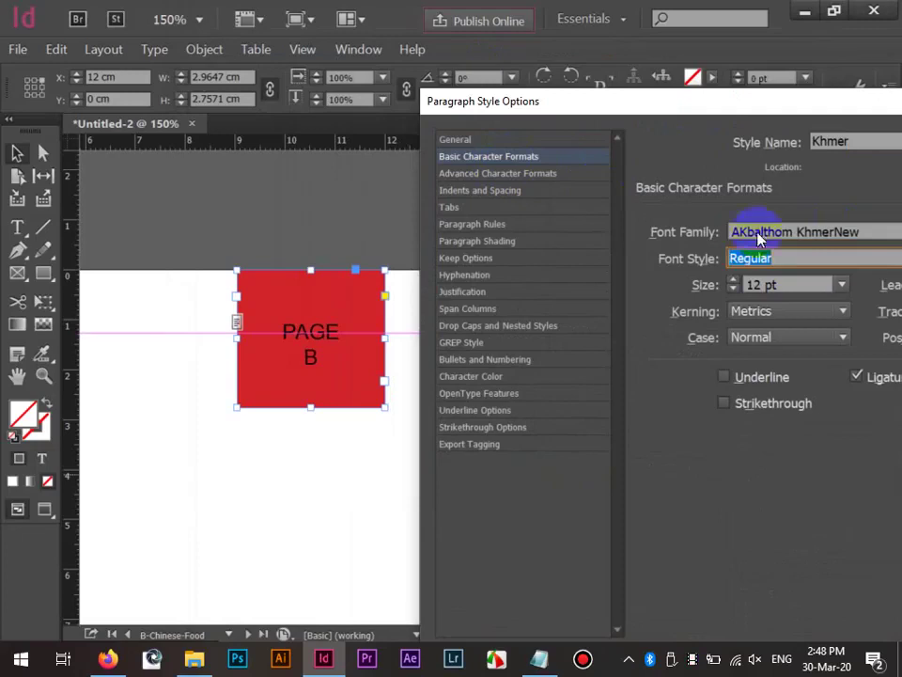
# Raise the Khmer paragraph style's font size to 20 pt.
pyautogui.click(736, 282)
pyautogui.click(736, 282)
pyautogui.click(736, 282)
pyautogui.click(736, 282)
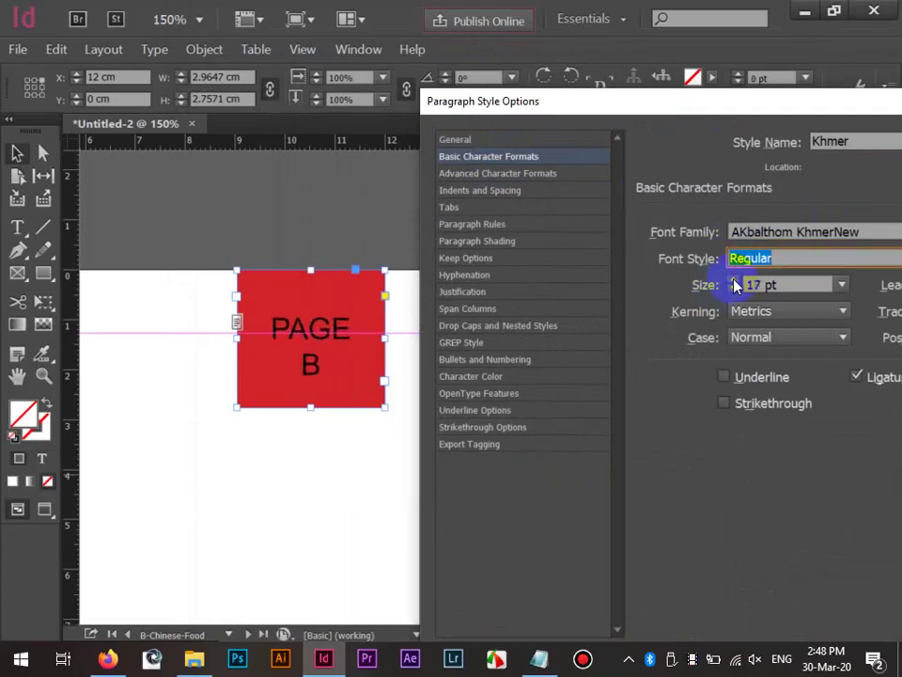
pyautogui.click(736, 282)
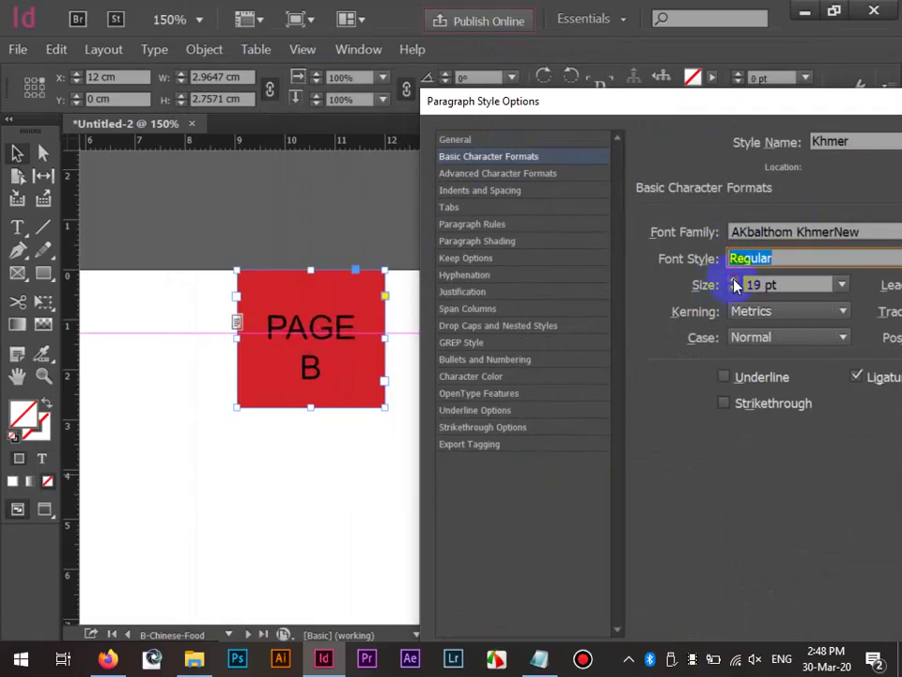
pyautogui.click(736, 282)
# Set the Khmer paragraph style's character color to [Paper] and save the style changes.
pyautogui.click(474, 377)
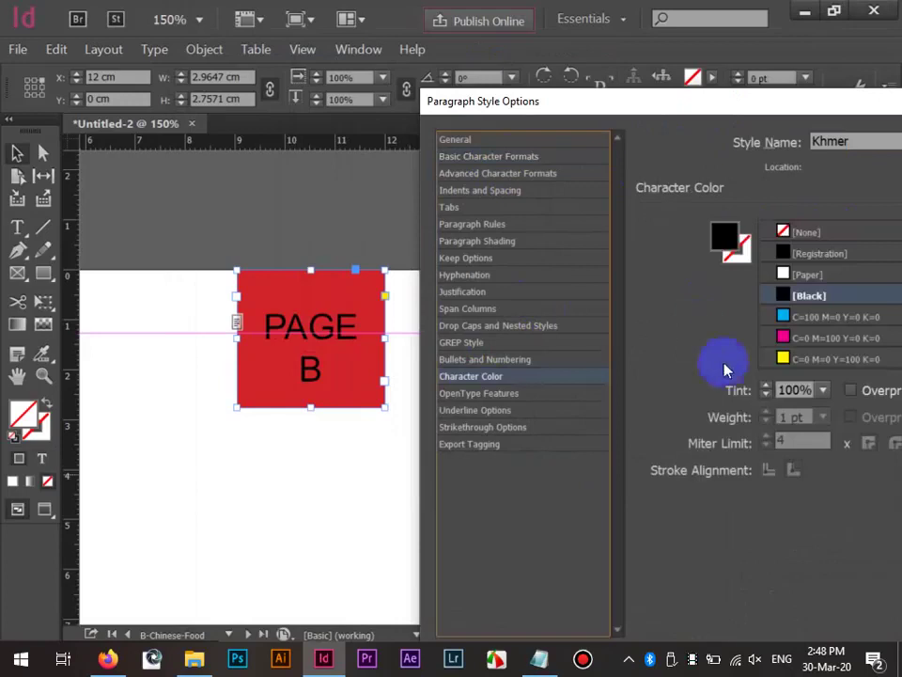
pyautogui.click(803, 275)
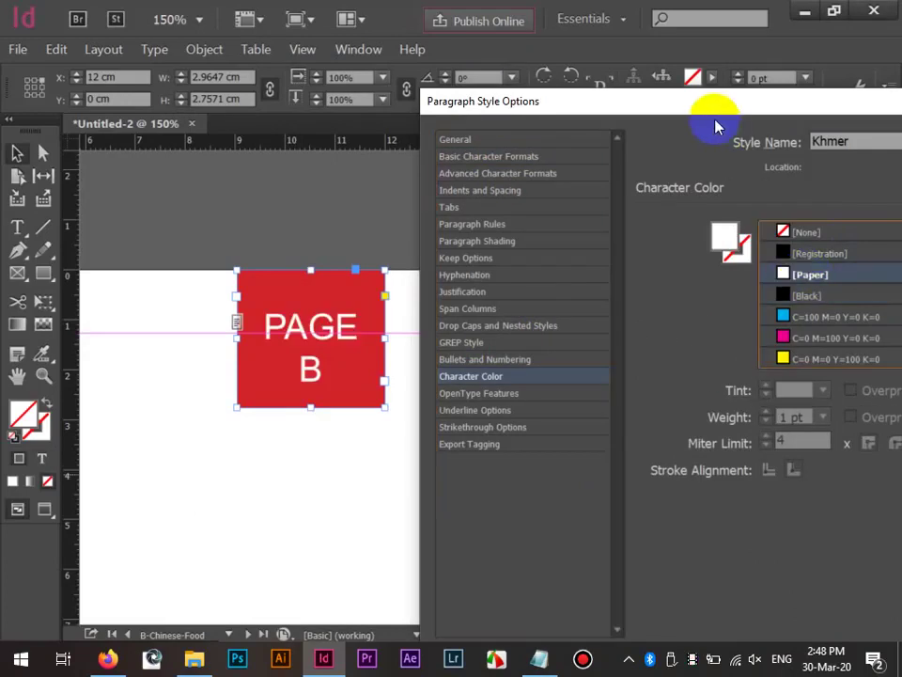
pyautogui.moveTo(649, 101); pyautogui.dragTo(313, 46)
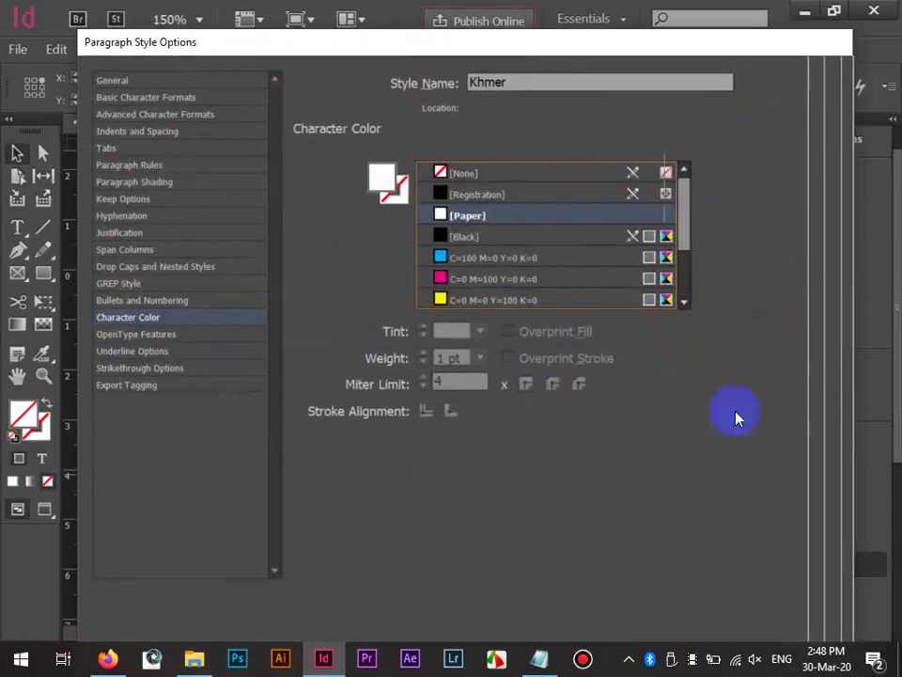
pyautogui.click(677, 626)
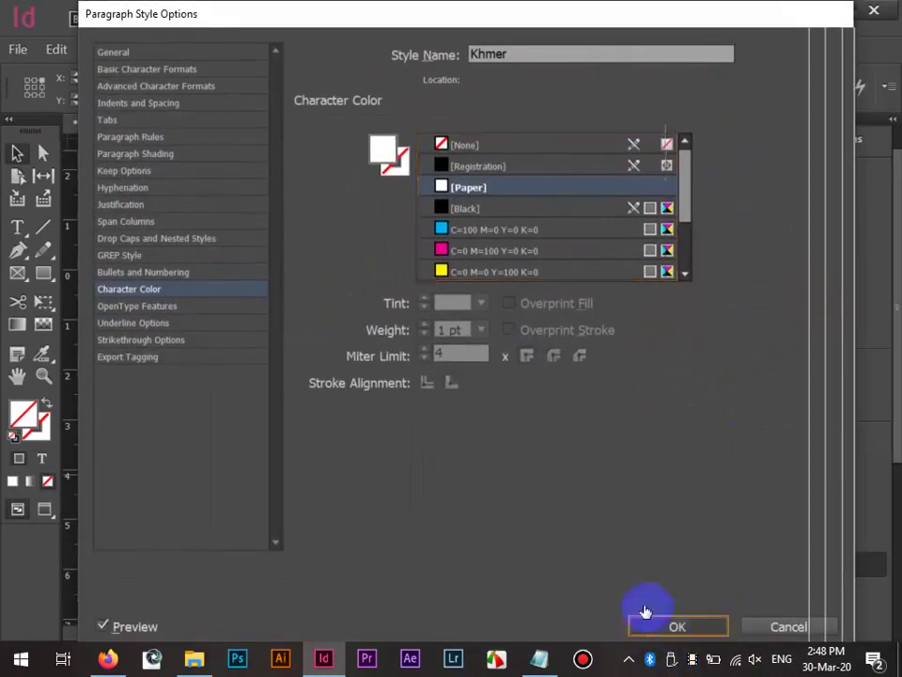
# Examine the restyled page number boxes on the master spread and the page numbering on spread 10-11.
pyautogui.moveTo(462, 442); pyautogui.dragTo(343, 380)
pyautogui.scroll(-1, 345, 379)
pyautogui.moveTo(606, 303); pyautogui.dragTo(299, 295)
pyautogui.click(454, 276)
pyautogui.click(384, 429)
pyautogui.hotkey('ctrl', '-')
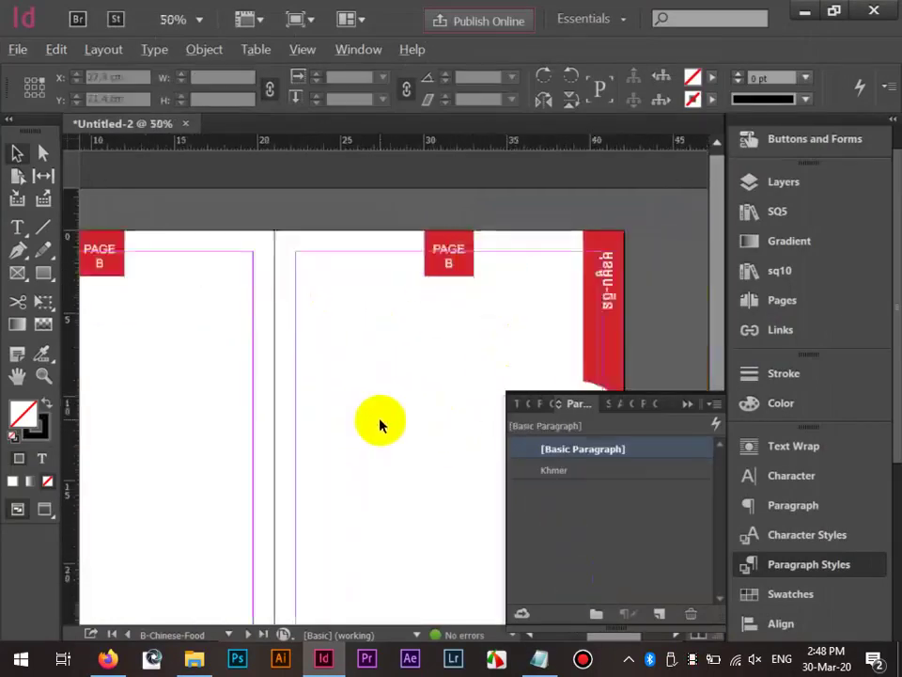
pyautogui.hotkey('ctrl', '-')
pyautogui.click(766, 303)
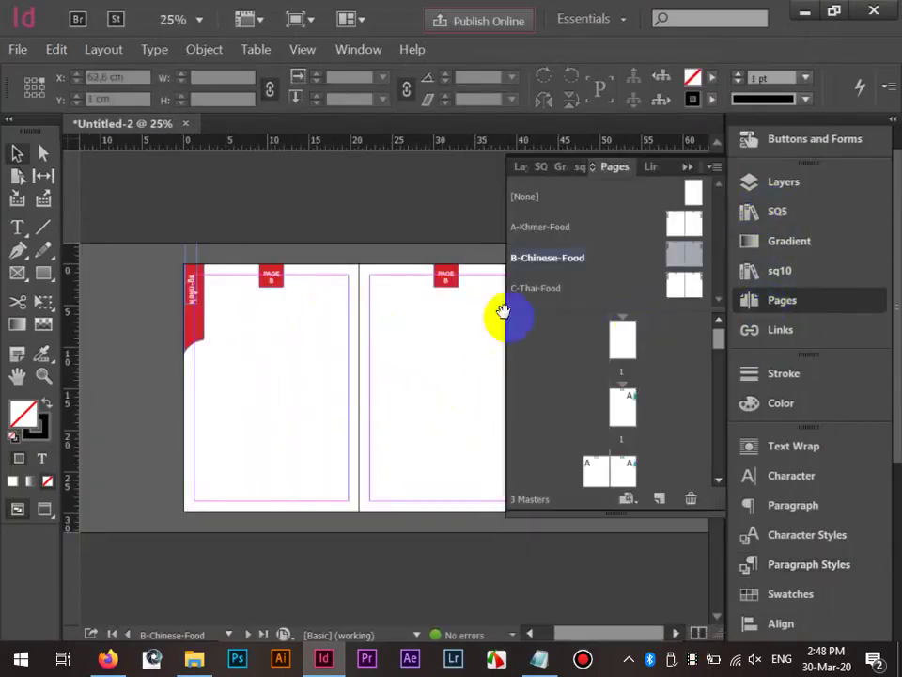
pyautogui.moveTo(627, 420); pyautogui.dragTo(606, 437)
pyautogui.doubleClick(606, 437)
pyautogui.click(345, 332)
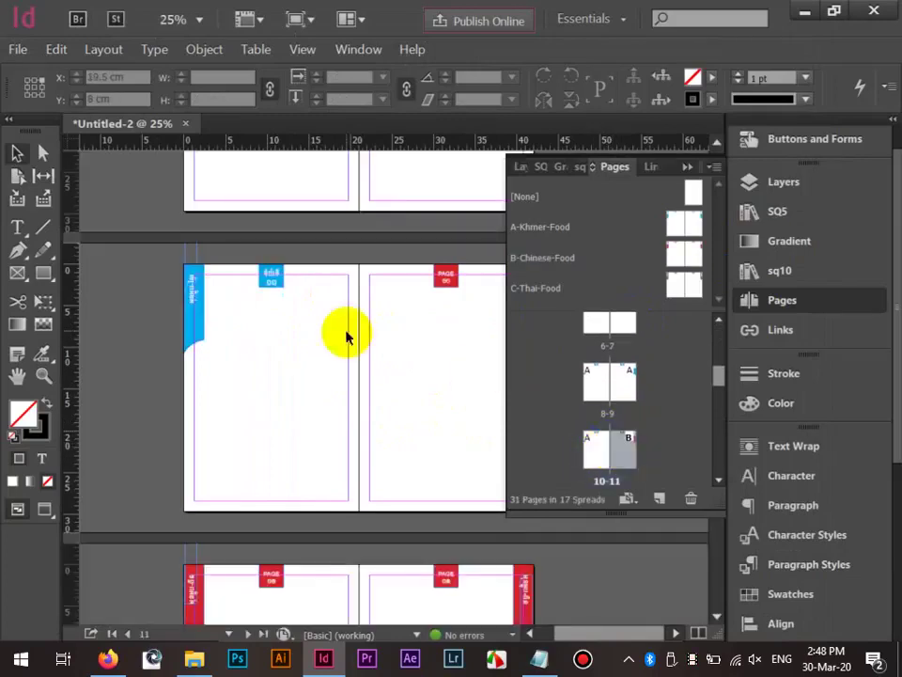
pyautogui.hotkey('ctrl', '=')
pyautogui.hotkey('ctrl', '=')
pyautogui.scroll(1, 407, 252)
pyautogui.moveTo(427, 413); pyautogui.dragTo(209, 368)
pyautogui.scroll(-2, 377, 355)
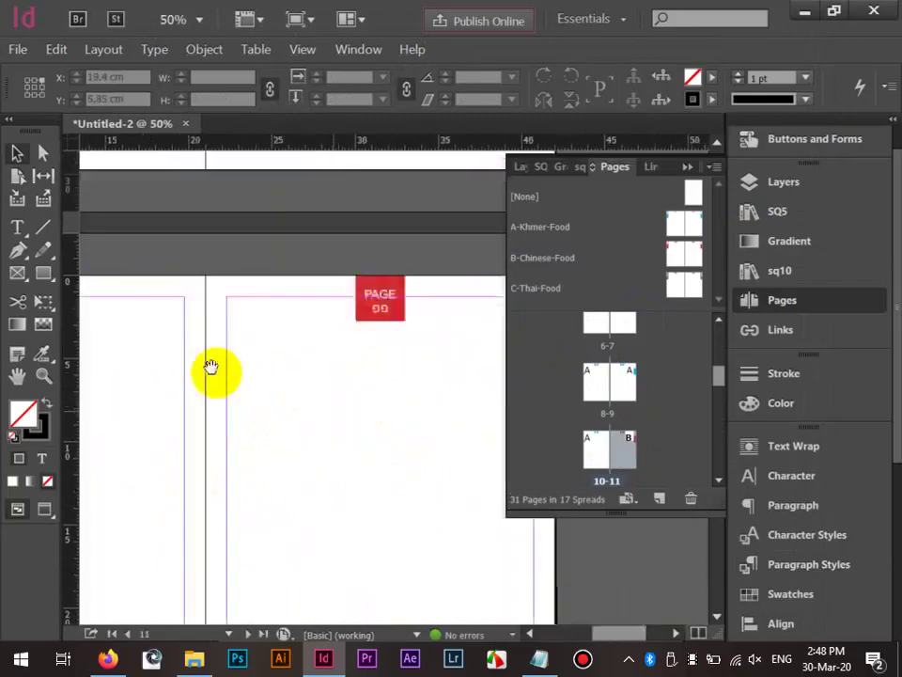
pyautogui.scroll(4, 381, 291)
pyautogui.press('alt')
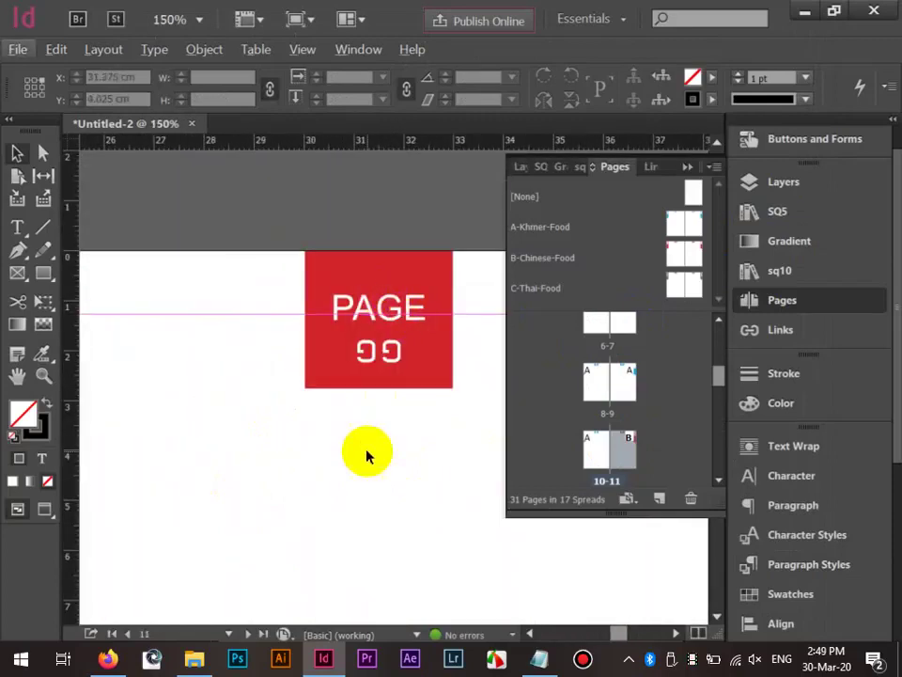
# On the B-Chinese-Food master's left page, replace the word PAGE above the page number with ទំព័រទី.
pyautogui.doubleClick(679, 255)
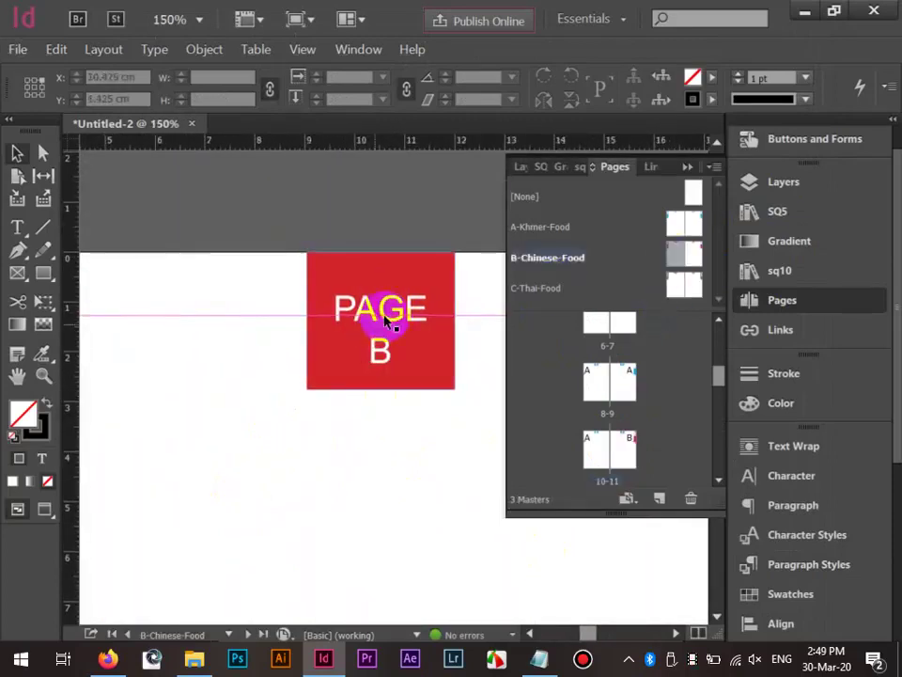
pyautogui.press('t')
pyautogui.moveTo(418, 304); pyautogui.dragTo(314, 264)
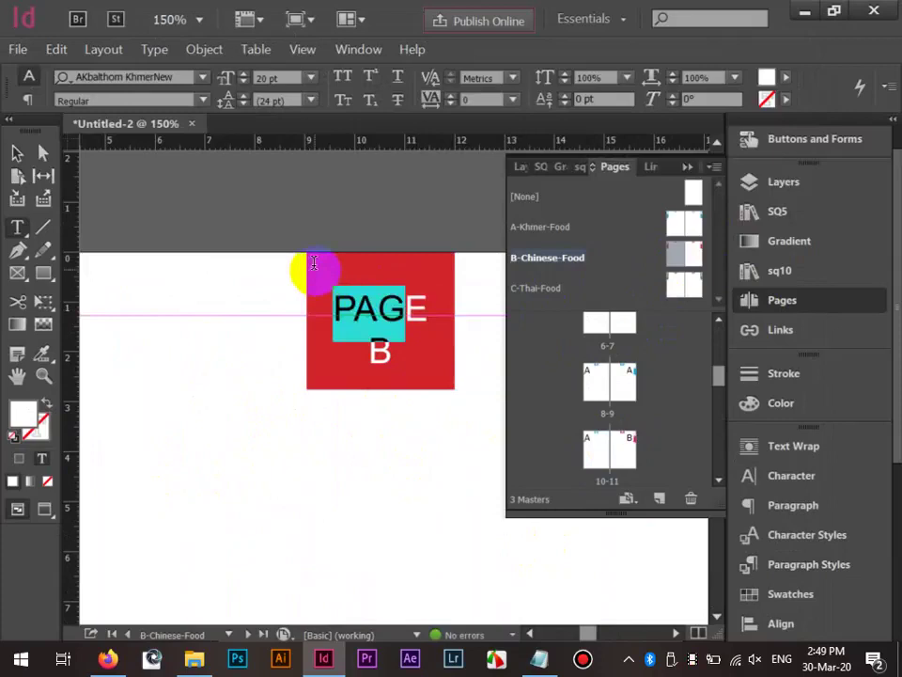
pyautogui.press('BackSpace')
pyautogui.scroll(2, 85, 366)
pyautogui.write('s')
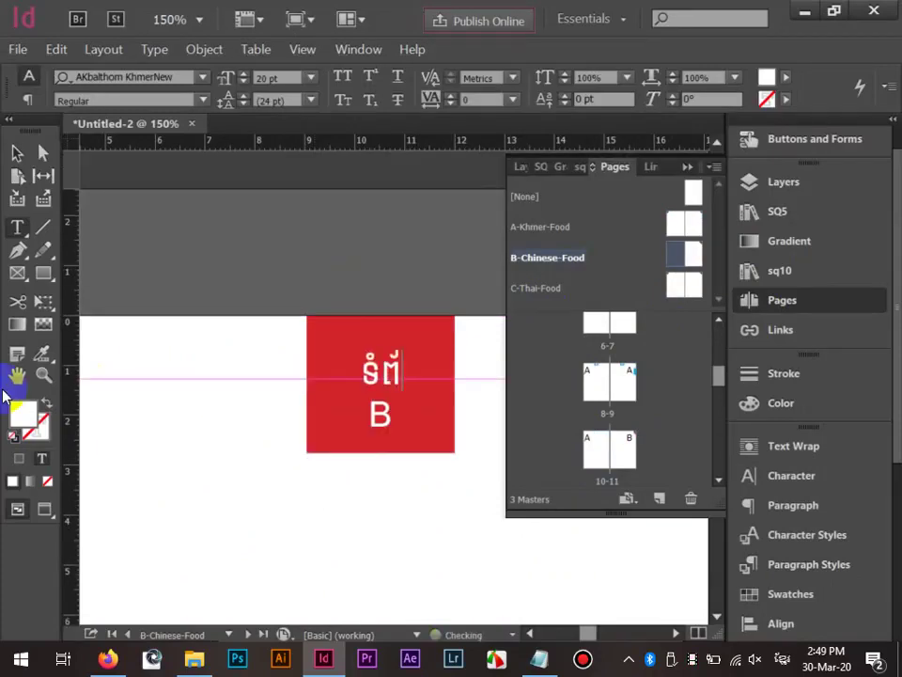
pyautogui.write('រទី')
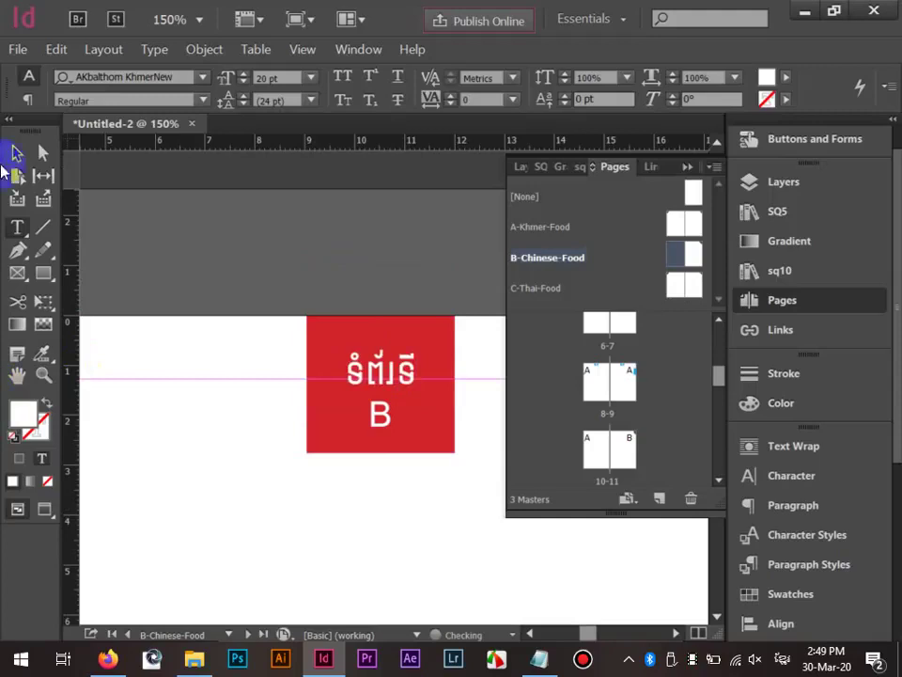
pyautogui.click(18, 151)
# Replace the word PAGE in the right page's red page number box with ទំព័រទី.
pyautogui.moveTo(166, 312); pyautogui.dragTo(359, 307)
pyautogui.moveTo(169, 295); pyautogui.dragTo(147, 338)
pyautogui.moveTo(457, 406); pyautogui.dragTo(375, 447)
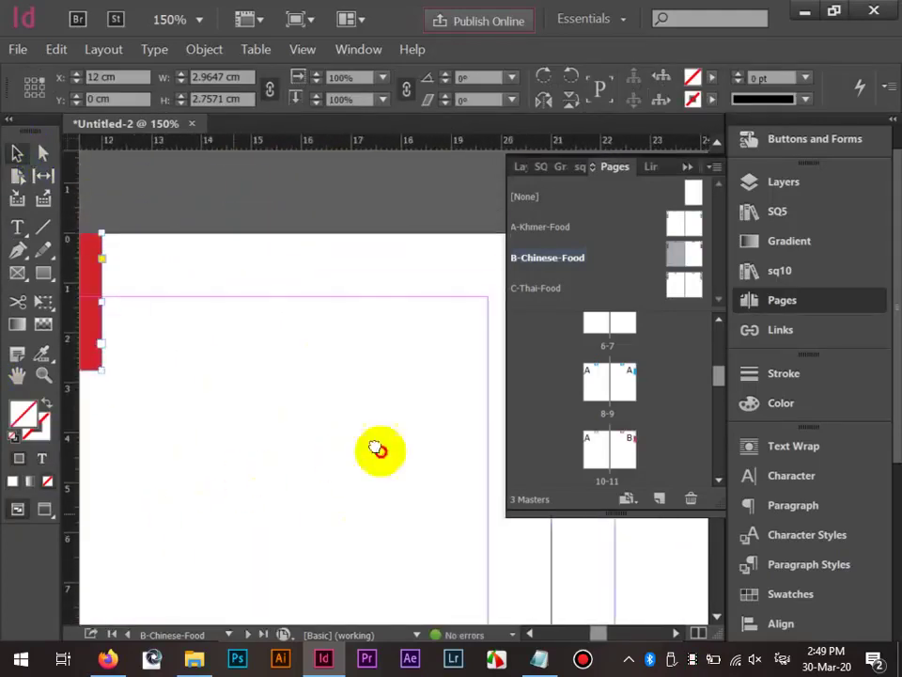
pyautogui.hscroll(10, 376, 449)
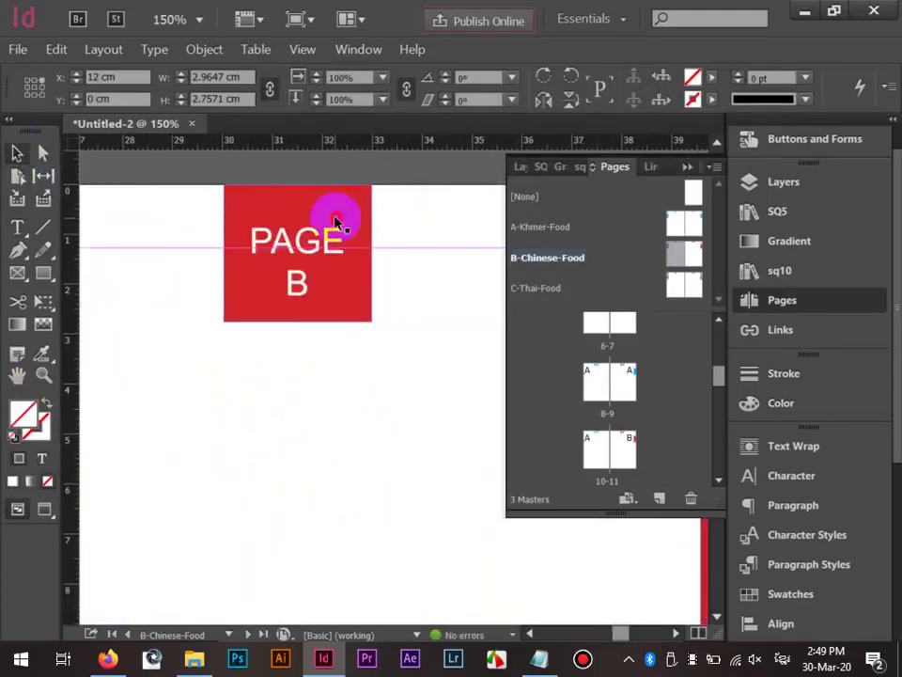
pyautogui.doubleClick(344, 237)
pyautogui.moveTo(344, 237); pyautogui.dragTo(198, 188)
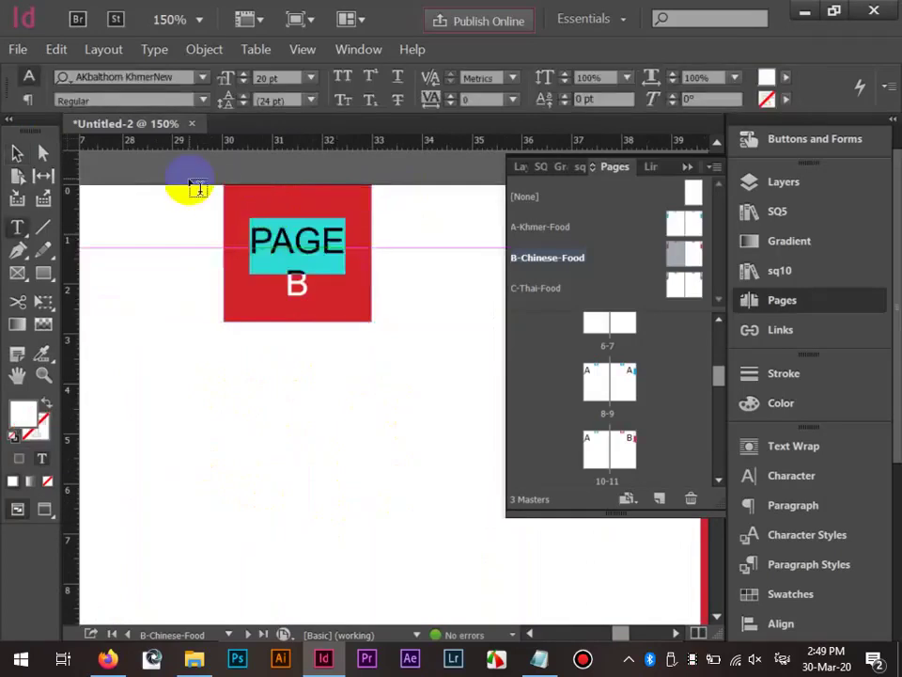
pyautogui.write('ទំព័រ')
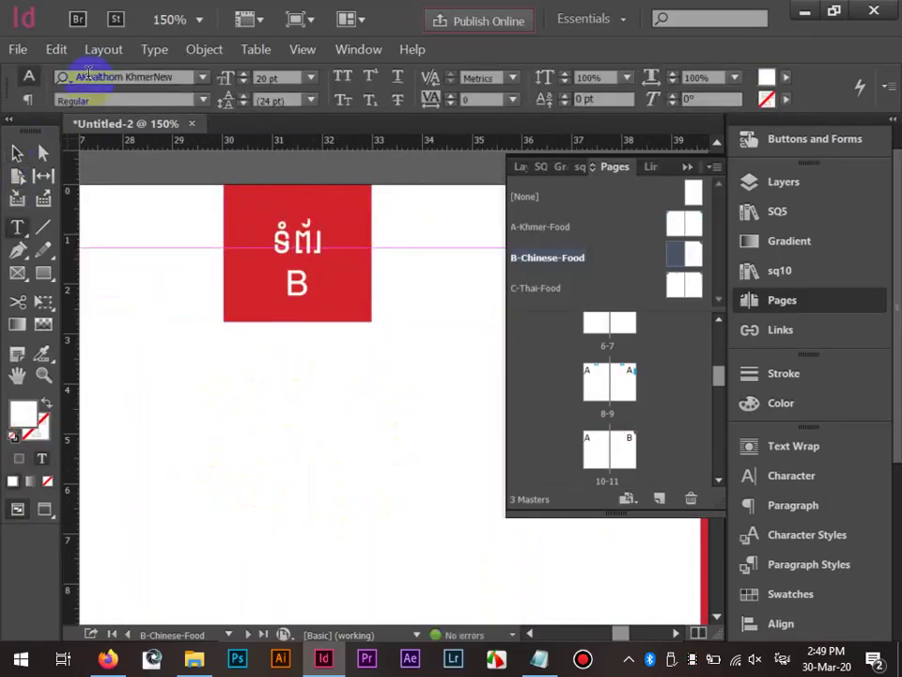
pyautogui.write('ទី')
pyautogui.click(17, 152)
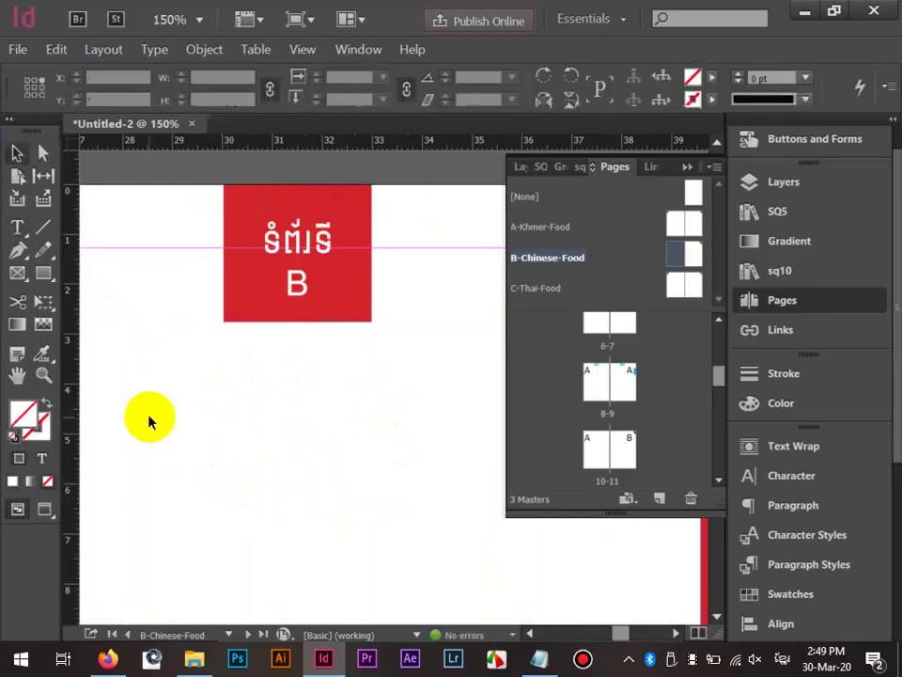
# On the B-Chinese-Food master, select and copy both side-tab labels and both page number text frames.
pyautogui.hotkey('ctrl', '5')
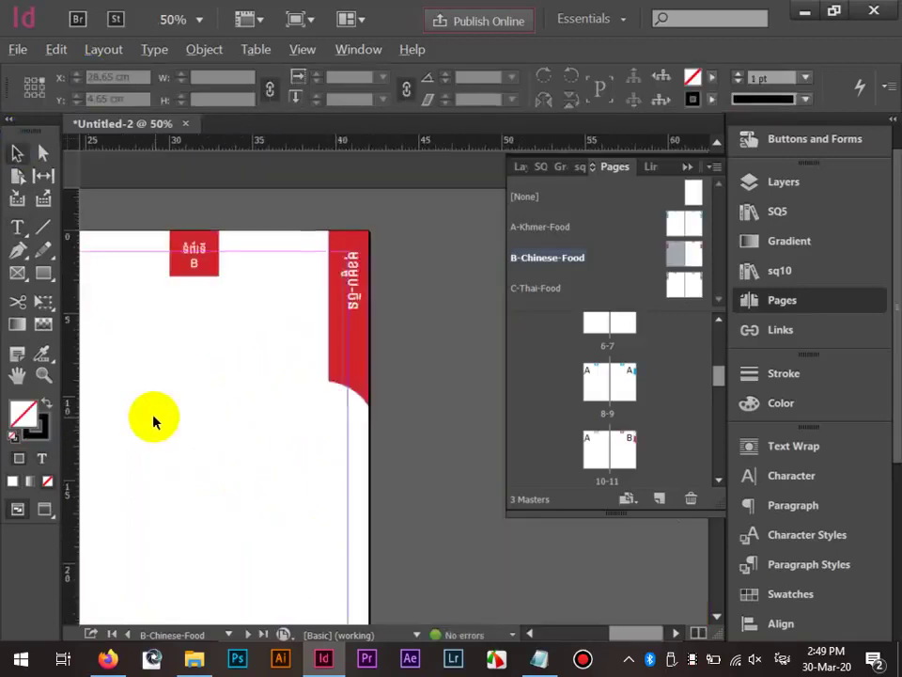
pyautogui.doubleClick(682, 280)
pyautogui.hotkey('ctrl', '1')
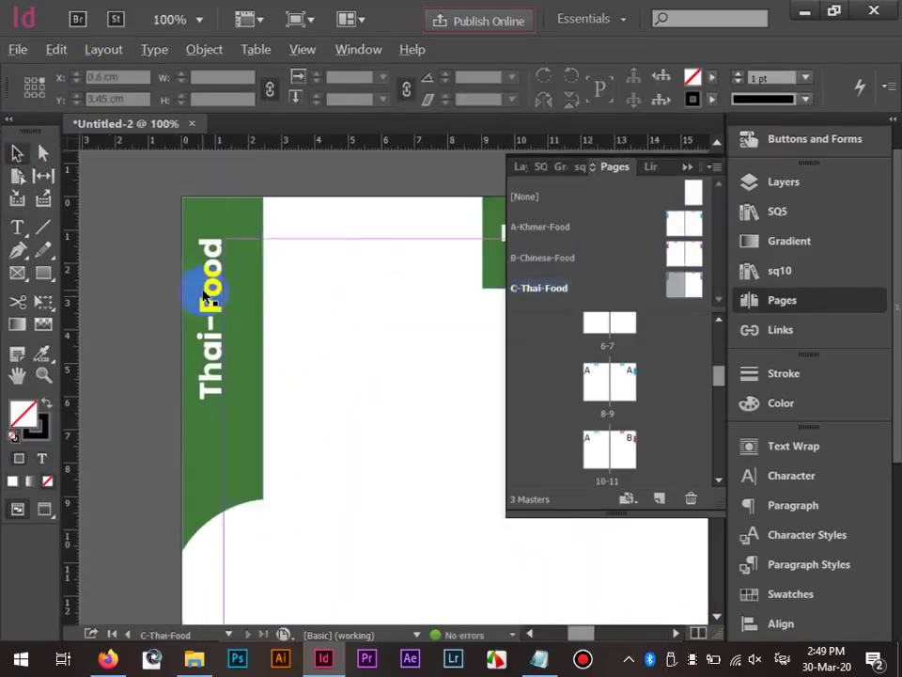
pyautogui.doubleClick(685, 253)
pyautogui.click(214, 314)
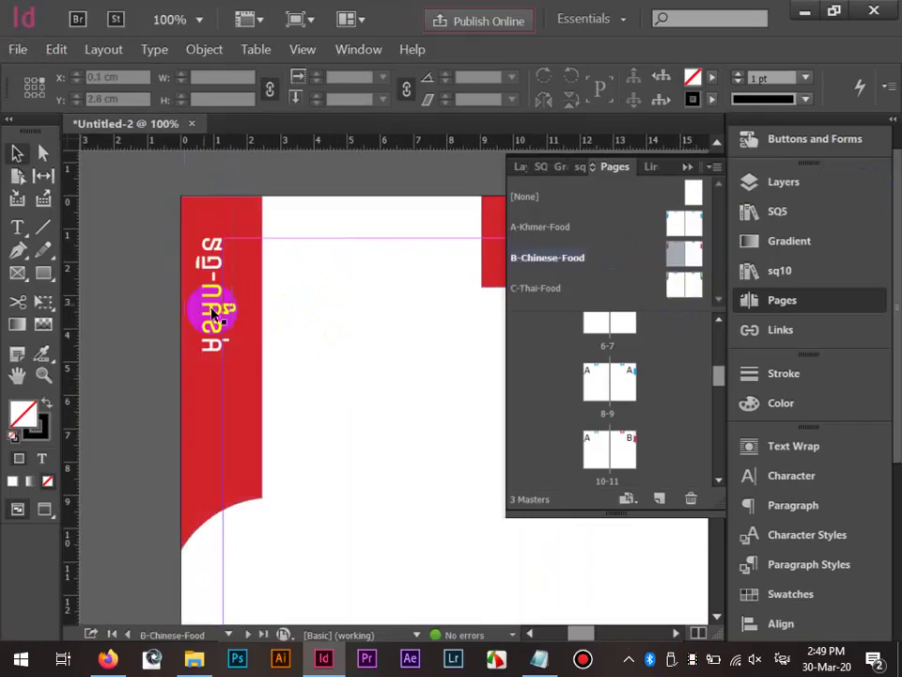
pyautogui.scroll(-4, 211, 312)
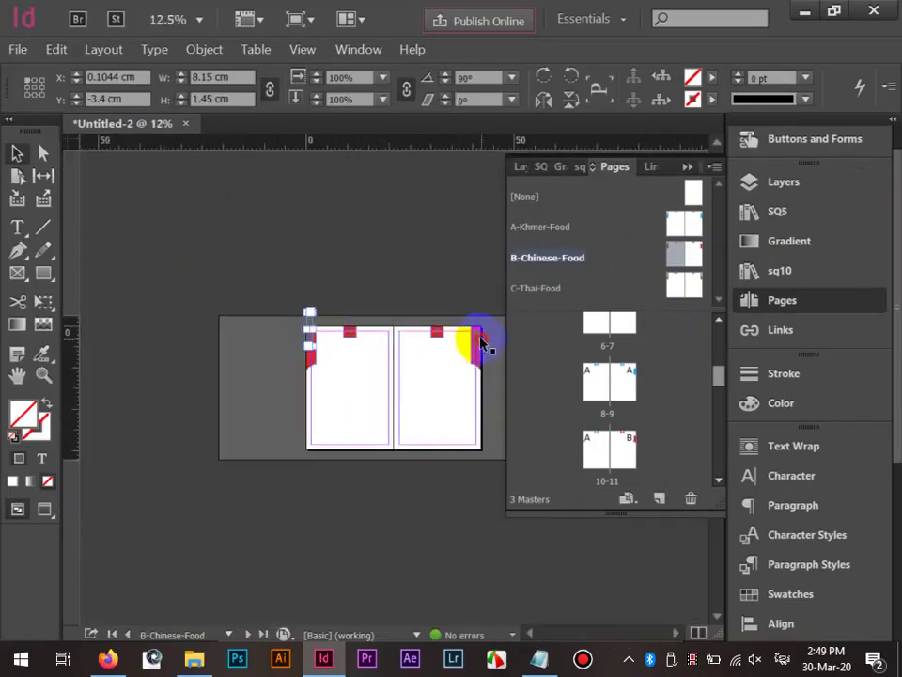
pyautogui.keyDown('shift'); pyautogui.click(480, 343); pyautogui.keyUp('shift')
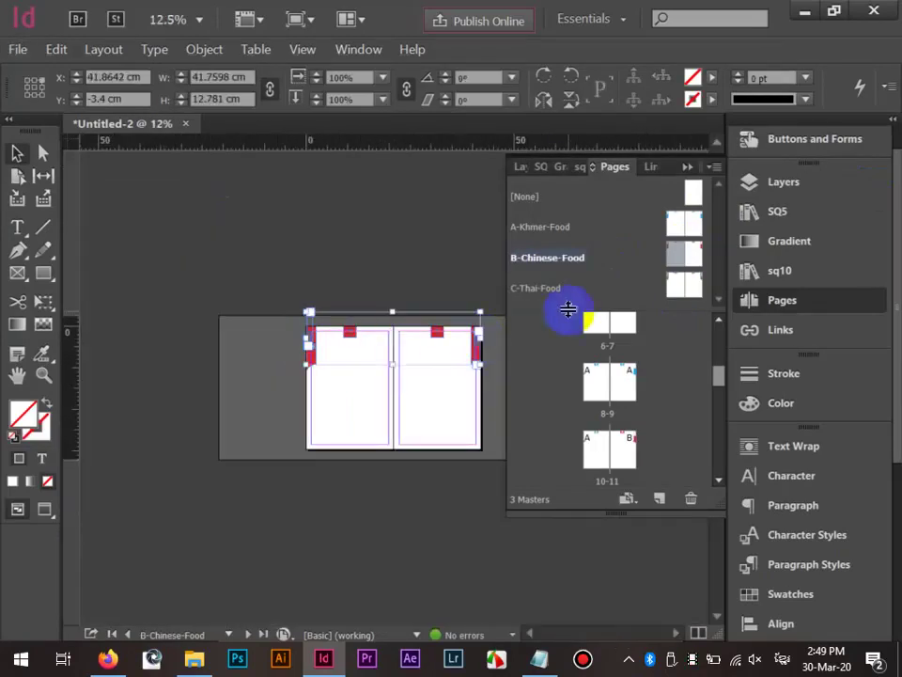
pyautogui.hotkey('ctrl', '1')
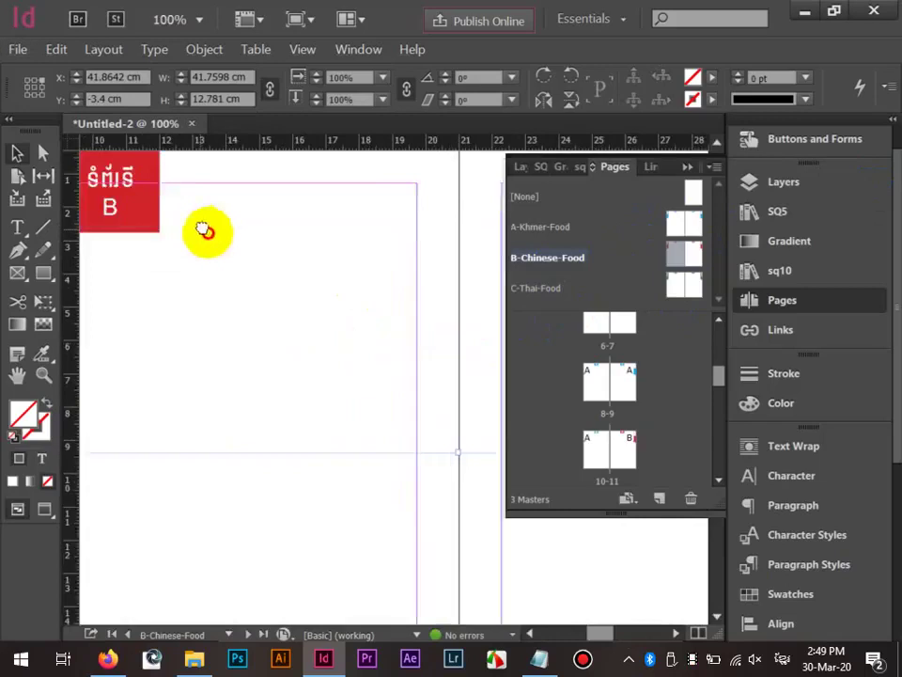
pyautogui.hotkey('ctrl', '-')
pyautogui.hotkey('ctrl', '-')
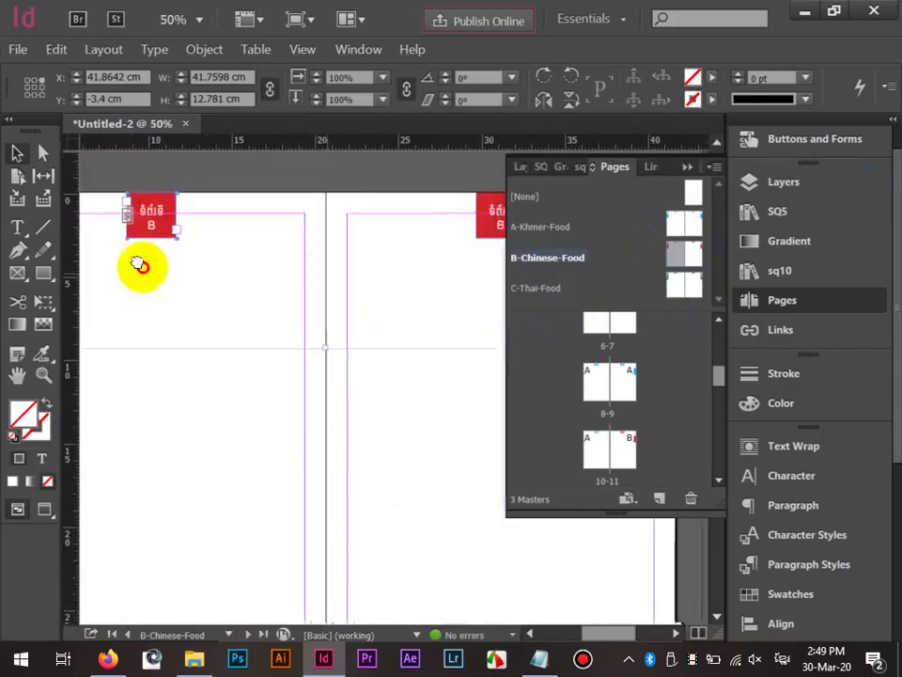
pyautogui.hscroll(3, 139, 266)
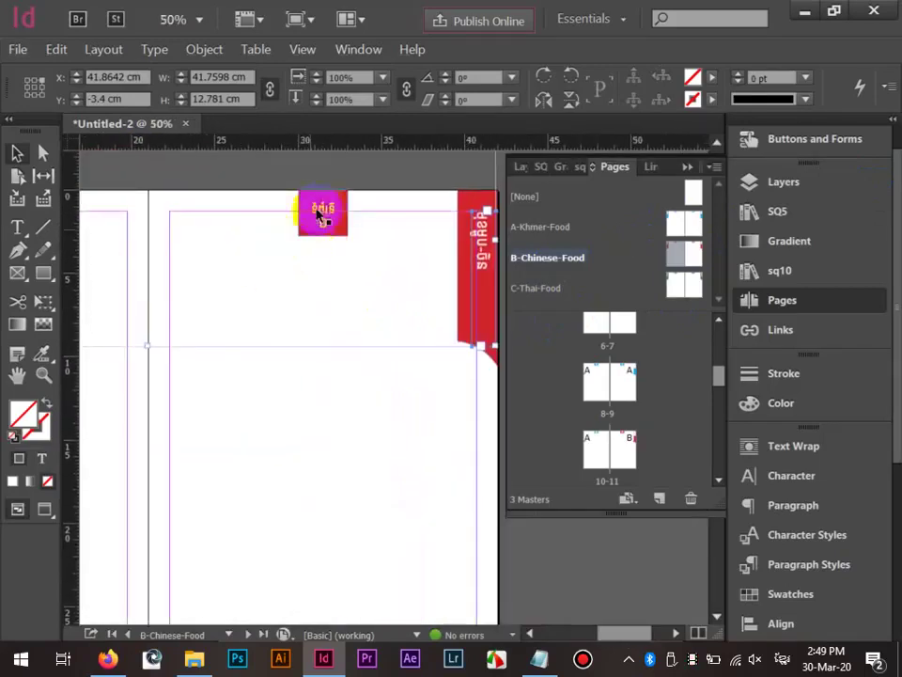
# On the C-Thai-Food master's left page, delete the Thai-Food tab label and the PAGE number text.
pyautogui.doubleClick(677, 284)
pyautogui.click(161, 240)
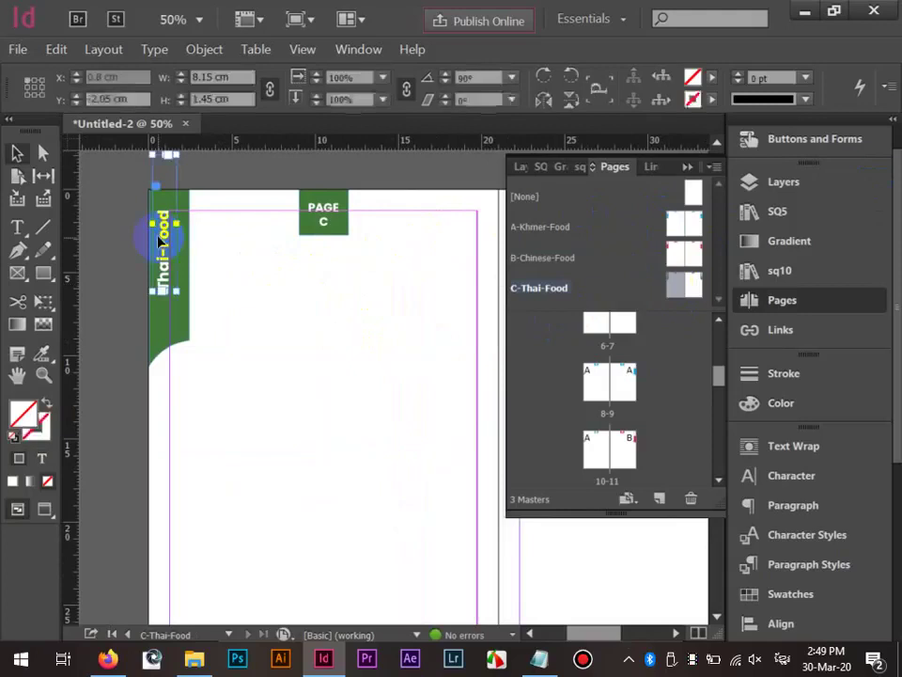
pyautogui.press('Delete')
pyautogui.click(336, 217)
pyautogui.press('Delete')
# On the C-Thai-Food master's right page, delete the page number text and the Thai-Food tab label.
pyautogui.press('space')
pyautogui.moveTo(402, 243); pyautogui.dragTo(288, 255)
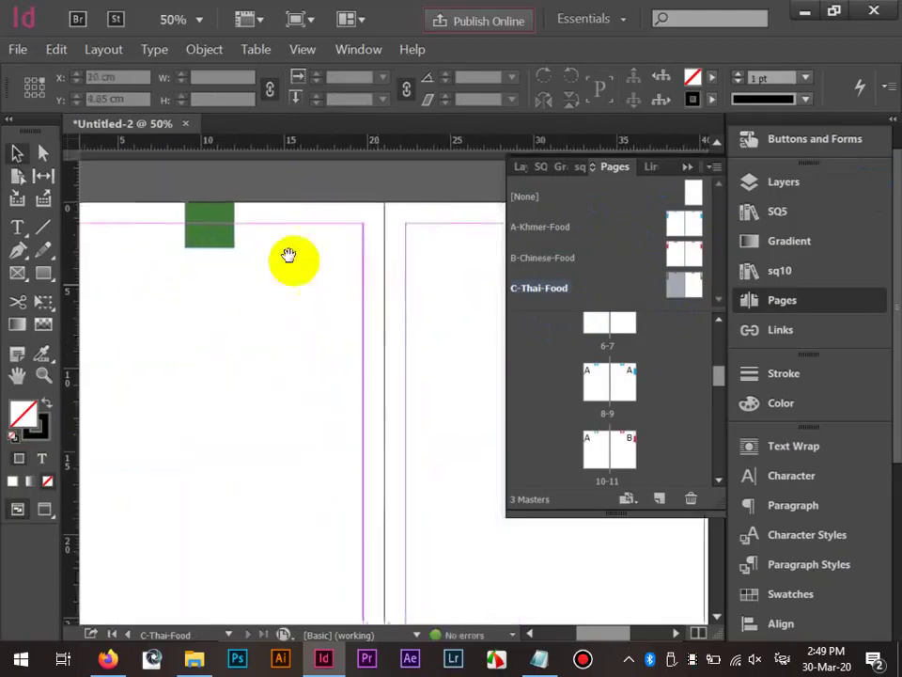
pyautogui.hotkey('ctrl', 'z')
pyautogui.click(396, 189)
pyautogui.press('Delete')
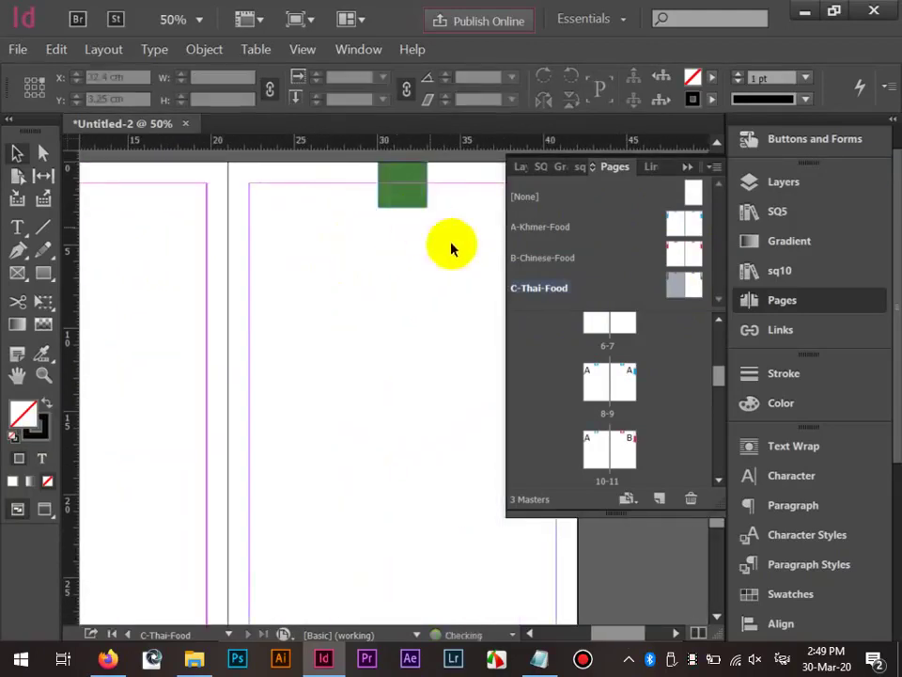
pyautogui.press('space')
pyautogui.moveTo(447, 249); pyautogui.dragTo(301, 246)
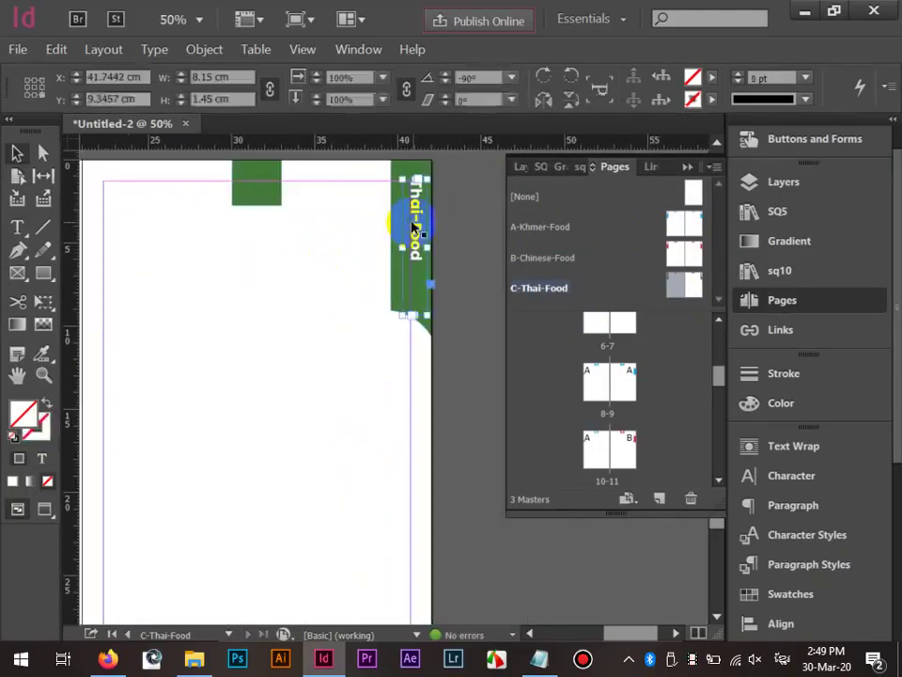
pyautogui.press('Delete')
# Paste the copied Khmer frames in place, and change the word after the hyphen in the right page's tab label to ថៃ.
pyautogui.click(57, 49)
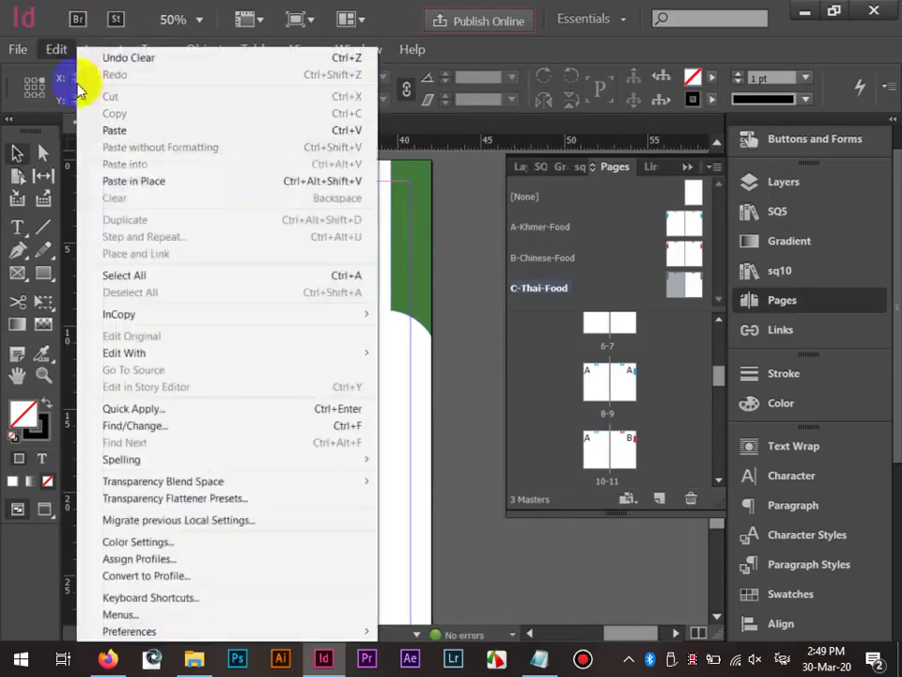
pyautogui.click(108, 181)
pyautogui.scroll(4, 446, 198)
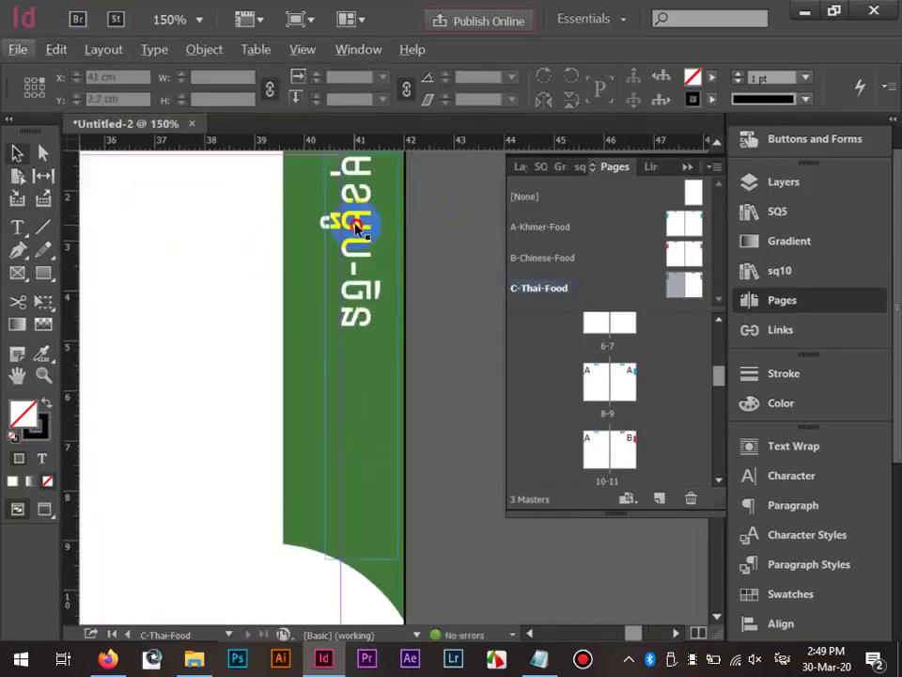
pyautogui.doubleClick(358, 225)
pyautogui.moveTo(351, 333); pyautogui.dragTo(353, 289)
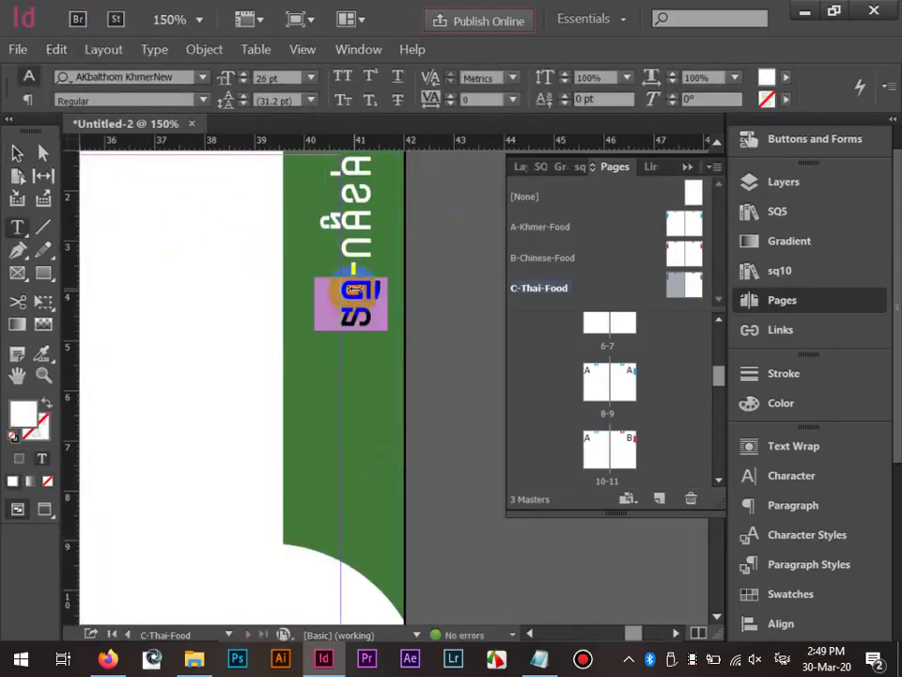
pyautogui.press('BackSpace')
pyautogui.write('ថៃ')
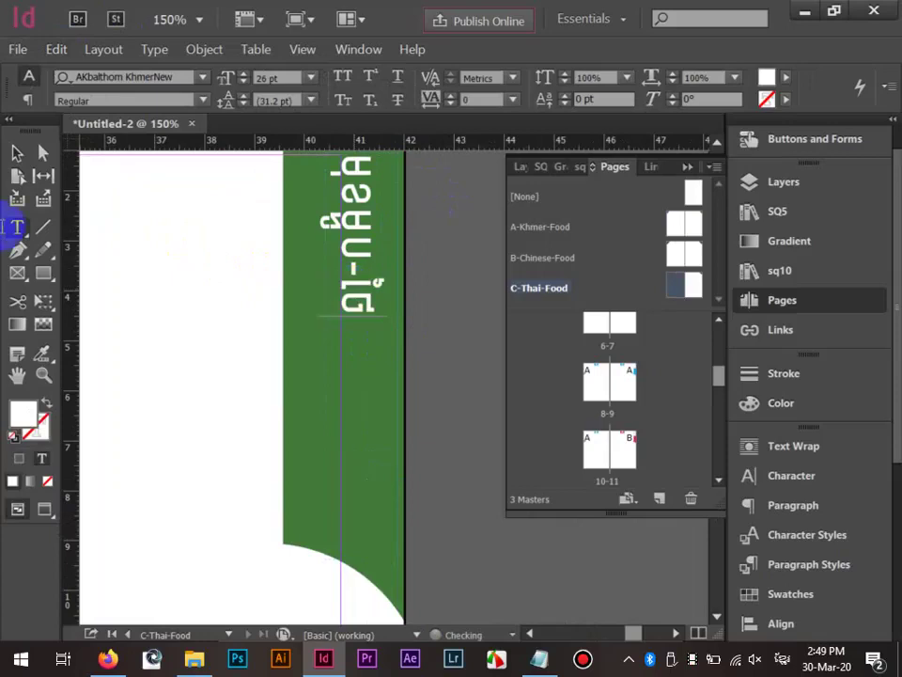
pyautogui.click(8, 157)
pyautogui.click(196, 333)
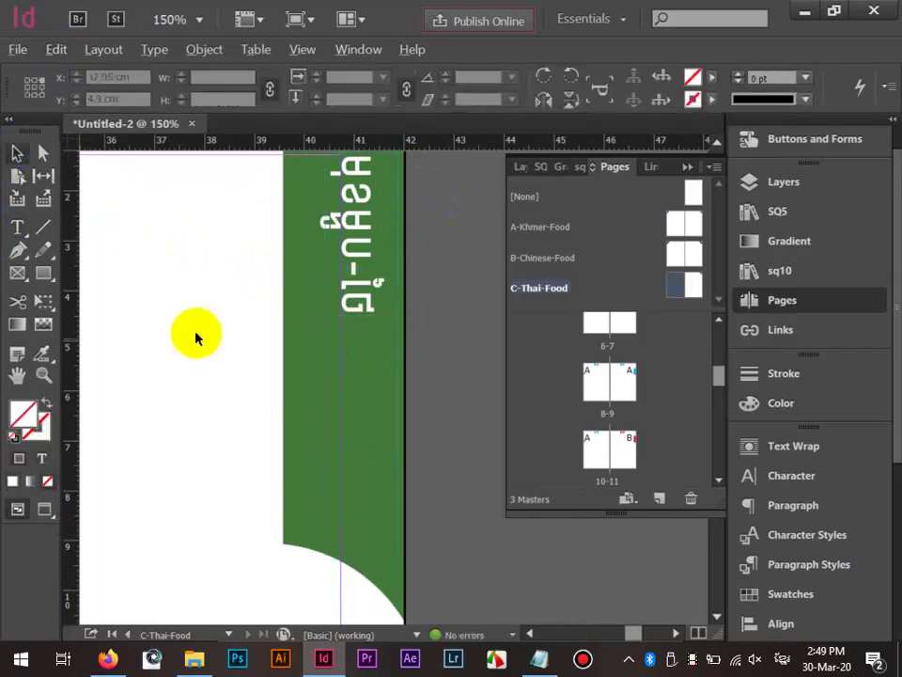
# In the left page's green tab label, replace the word after the hyphen with ថៃ.
pyautogui.scroll(-2, 195, 334)
pyautogui.moveTo(252, 353); pyautogui.dragTo(447, 386)
pyautogui.moveTo(200, 399); pyautogui.dragTo(447, 419)
pyautogui.moveTo(155, 410); pyautogui.dragTo(583, 349)
pyautogui.moveTo(132, 363); pyautogui.dragTo(501, 353)
pyautogui.doubleClick(237, 204)
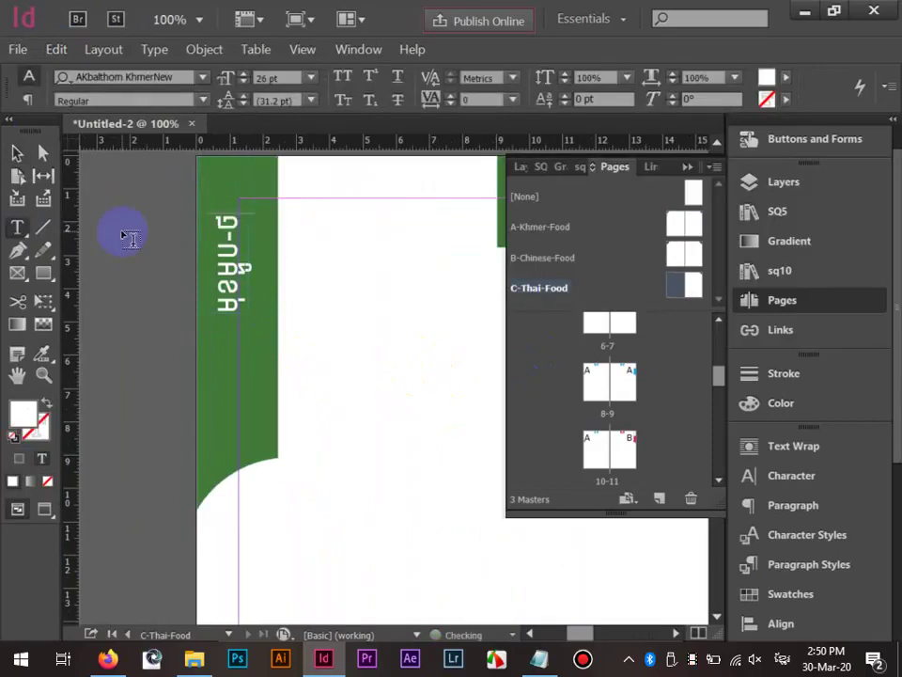
# Move the left page's Khmer tab label about 0.3 cm up along the green tab.
pyautogui.click(21, 153)
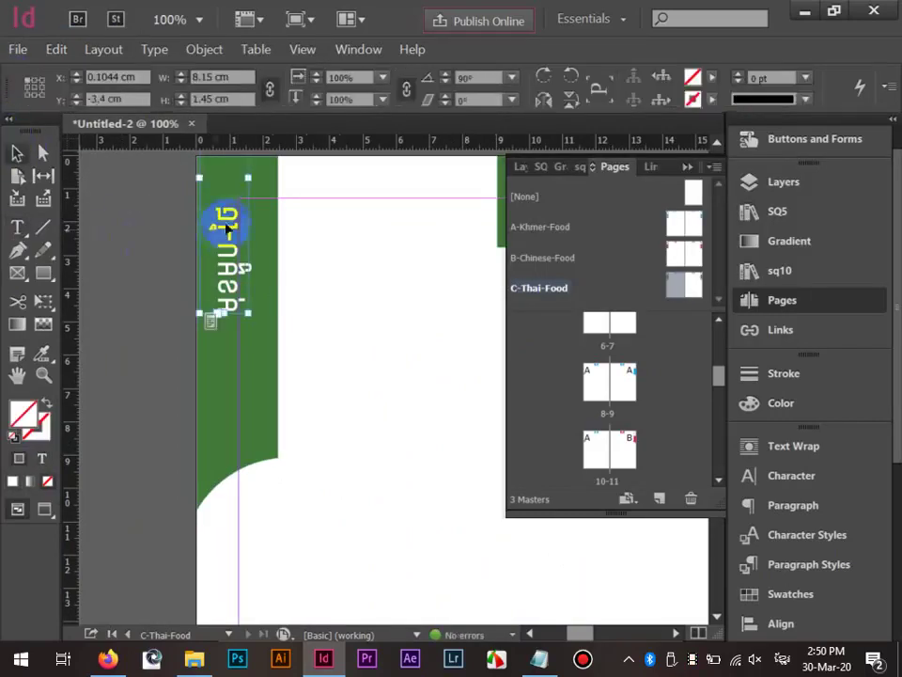
pyautogui.moveTo(212, 208)
pyautogui.mouseDown()
pyautogui.moveTo(218, 201)
pyautogui.moveTo(197, 178)
pyautogui.moveTo(208, 186)
pyautogui.mouseUp()
pyautogui.press('Down')
pyautogui.press('Down')
pyautogui.press('Down')
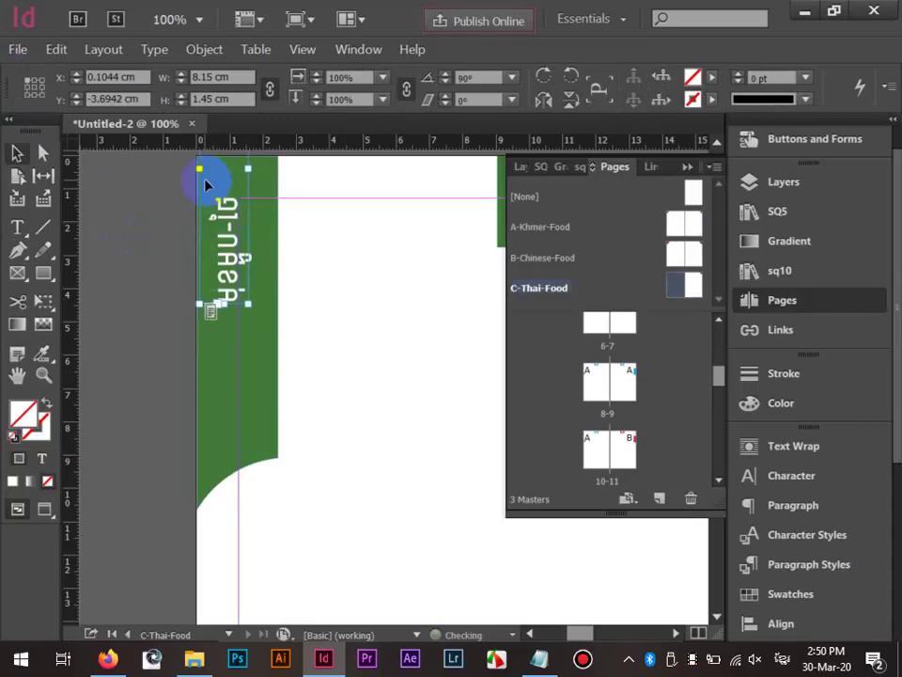
pyautogui.click(321, 284)
# Examine the Khmer tab labels and page numbers on the document pages from spread 8-9 through page 22.
pyautogui.scroll(-1, 332, 299)
pyautogui.doubleClick(602, 386)
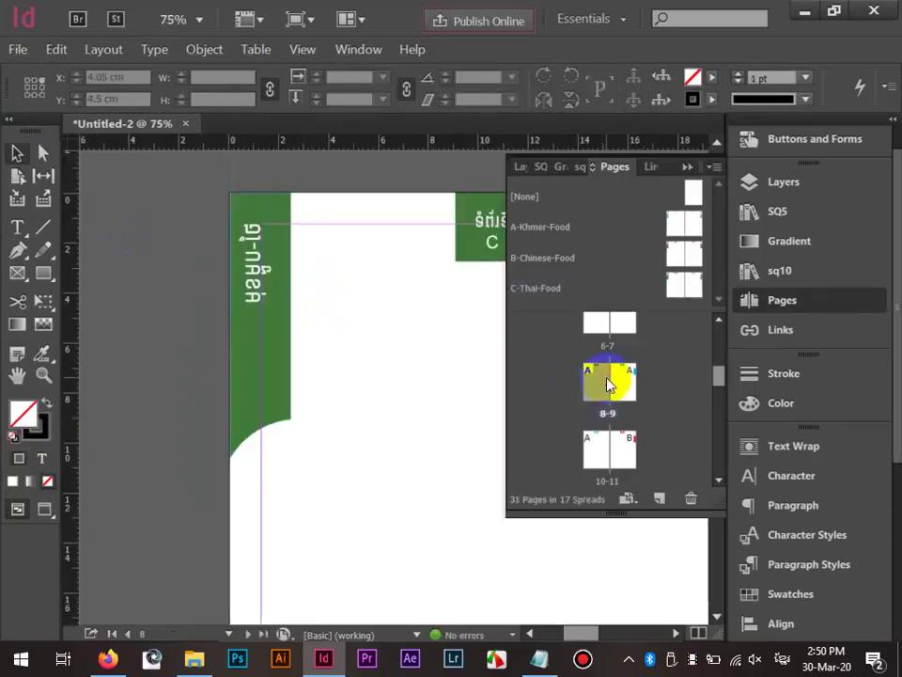
pyautogui.scroll(-3, 337, 303)
pyautogui.scroll(-4, 337, 303)
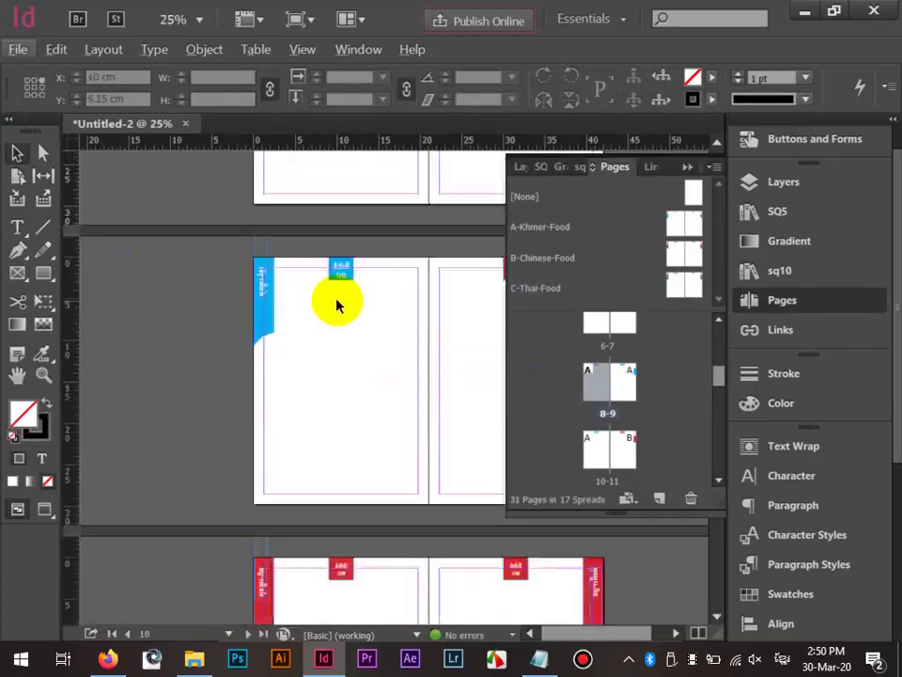
pyautogui.scroll(4, 315, 478)
pyautogui.scroll(-2, 316, 481)
pyautogui.scroll(-1, 316, 480)
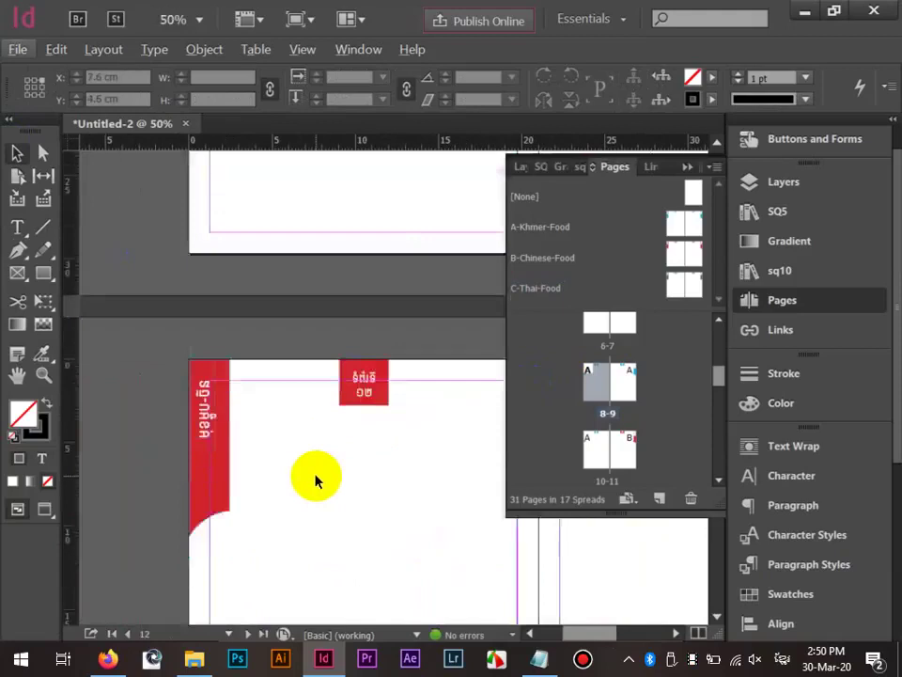
pyautogui.scroll(3, 316, 479)
pyautogui.scroll(-3, 310, 465)
pyautogui.scroll(3, 306, 459)
pyautogui.scroll(-2, 284, 404)
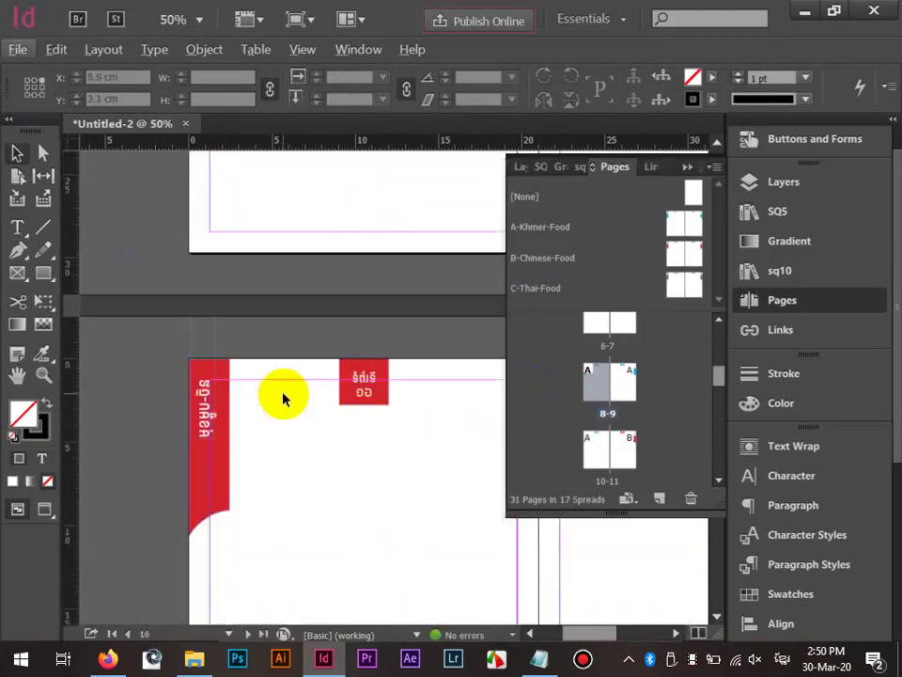
pyautogui.scroll(-3, 273, 380)
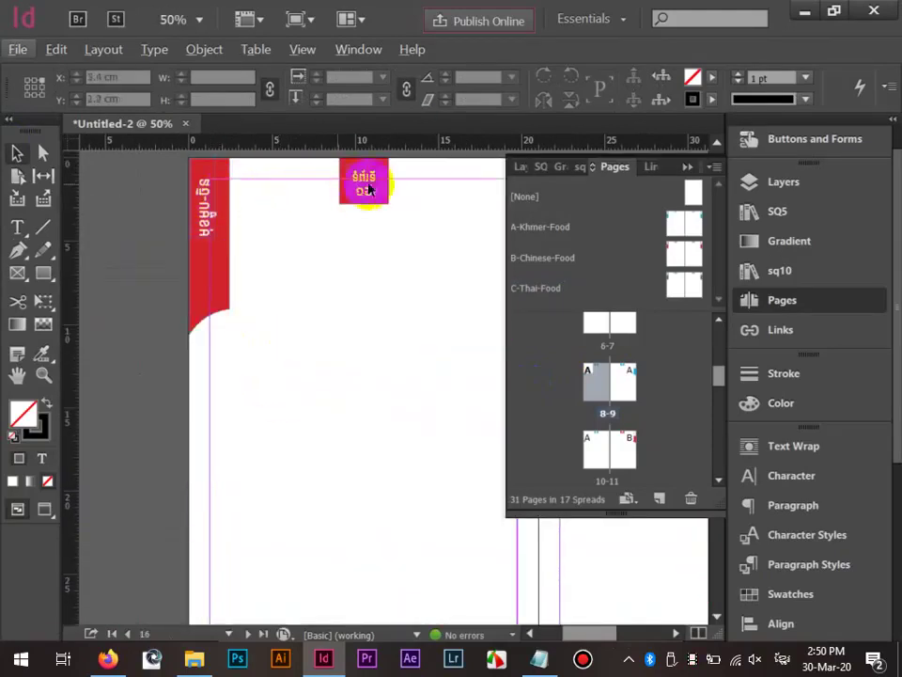
pyautogui.scroll(-1, 315, 291)
pyautogui.scroll(-2, 316, 292)
pyautogui.scroll(1, 377, 365)
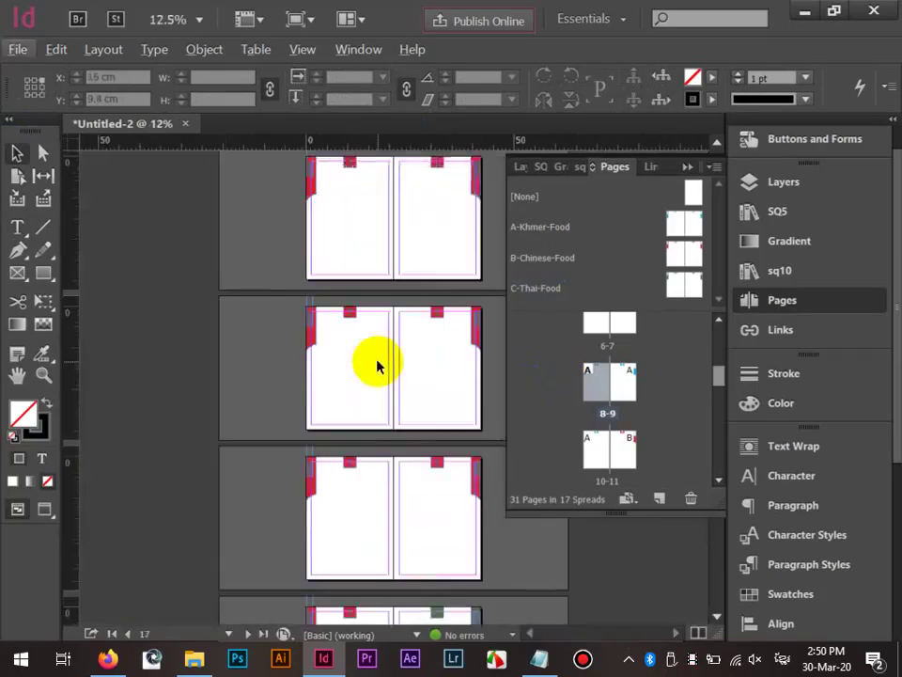
pyautogui.scroll(-4, 380, 364)
pyautogui.scroll(2, 386, 346)
pyautogui.scroll(-5, 386, 344)
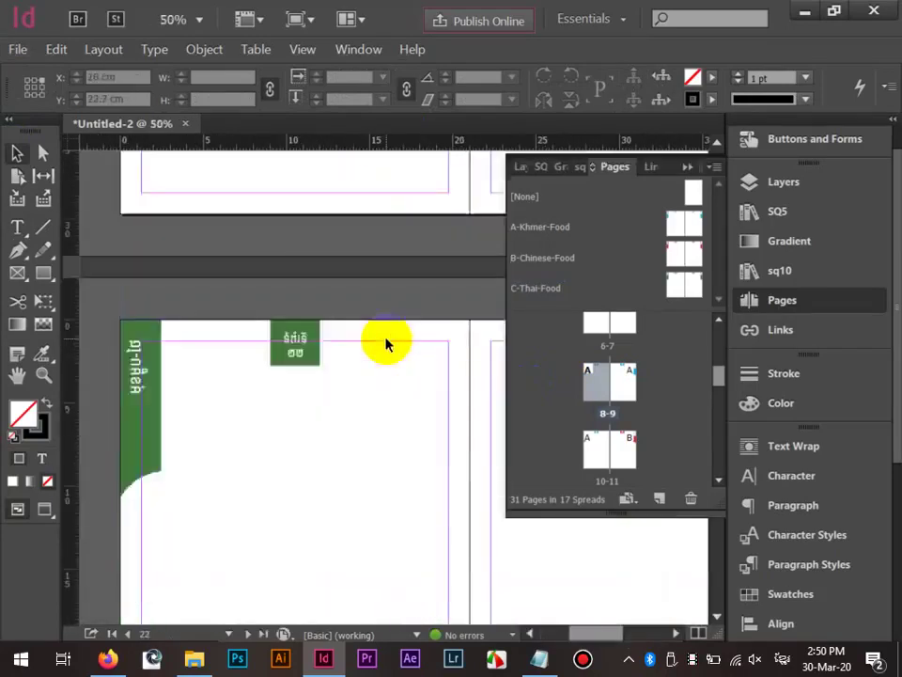
# Collapse the Pages panel and review the spreads back to page 1, examining its Khmer tab label and page number.
pyautogui.click(816, 311)
pyautogui.scroll(-2, 516, 379)
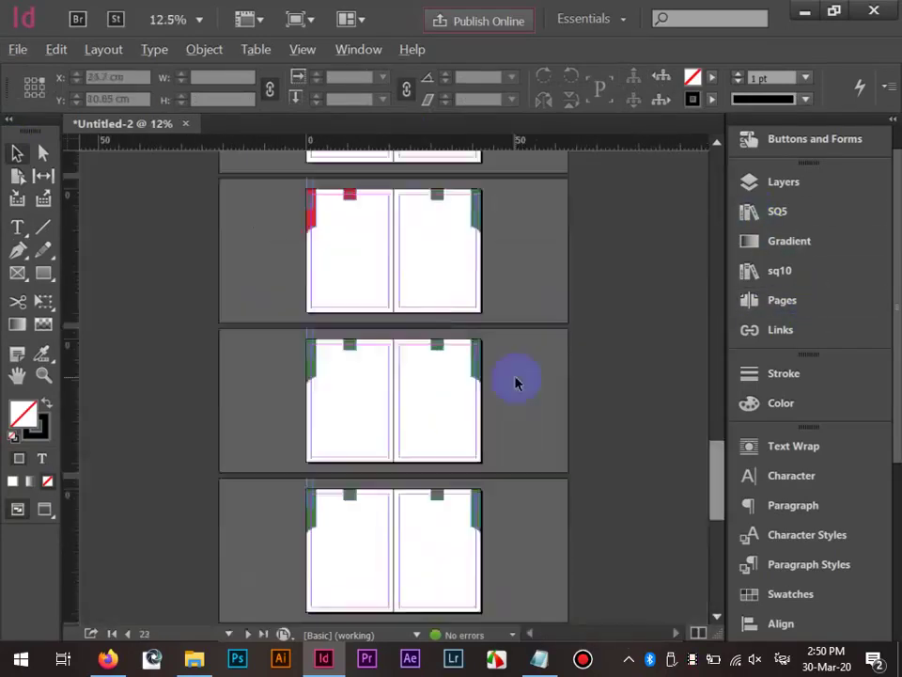
pyautogui.scroll(5, 431, 328)
pyautogui.scroll(6, 393, 357)
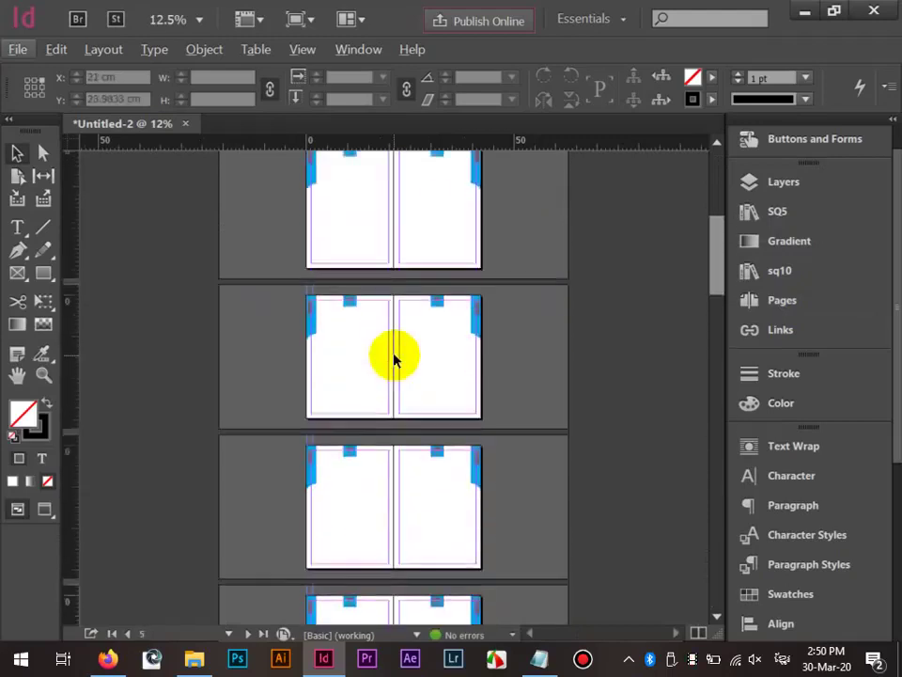
pyautogui.scroll(4, 440, 383)
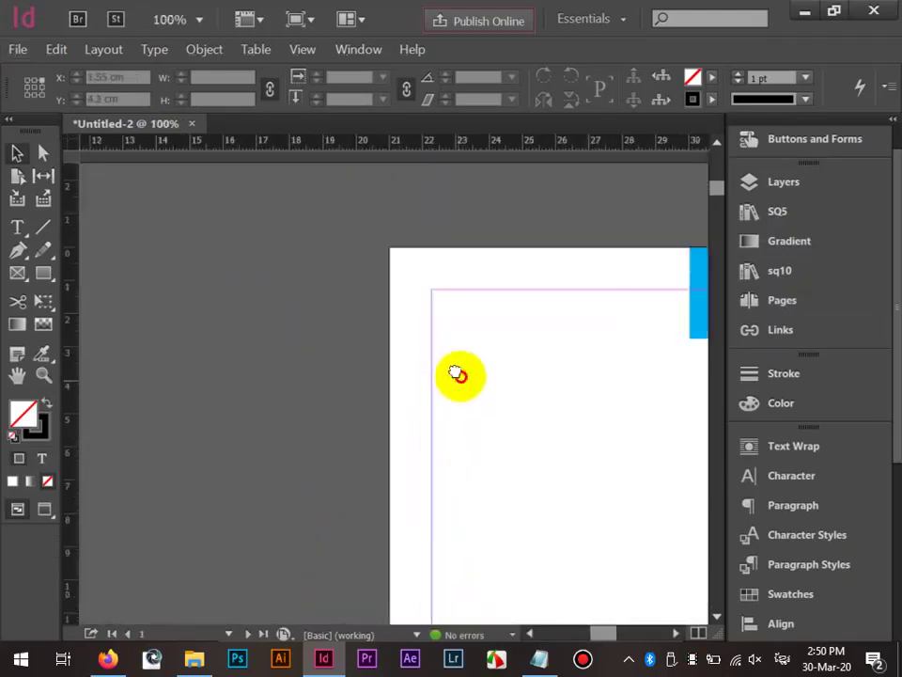
pyautogui.moveTo(460, 375); pyautogui.dragTo(127, 284)
pyautogui.scroll(-1, 350, 331)
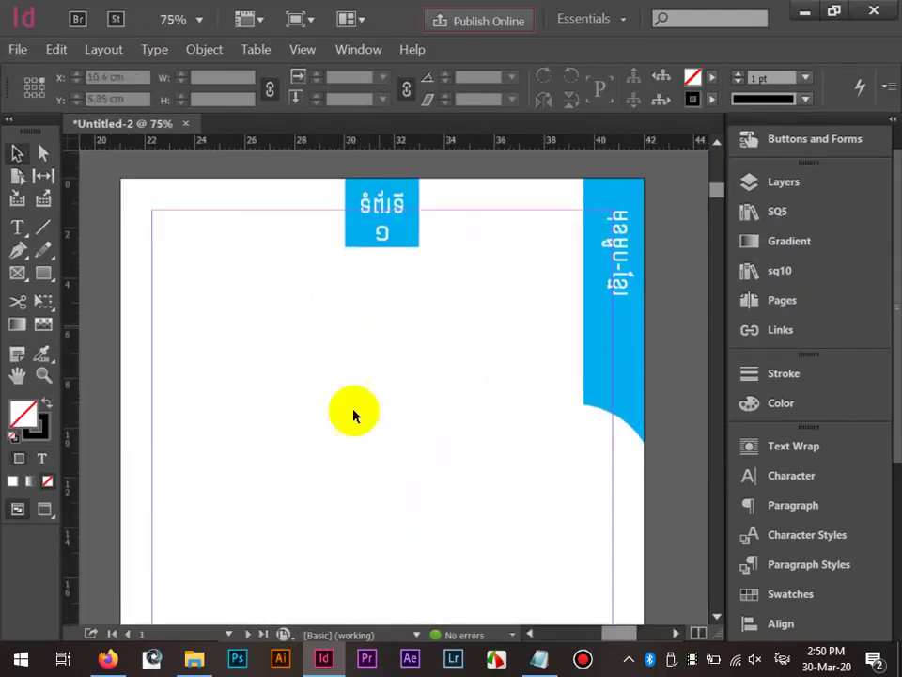
# Create a new paragraph style and name it Head01.
pyautogui.click(670, 402)
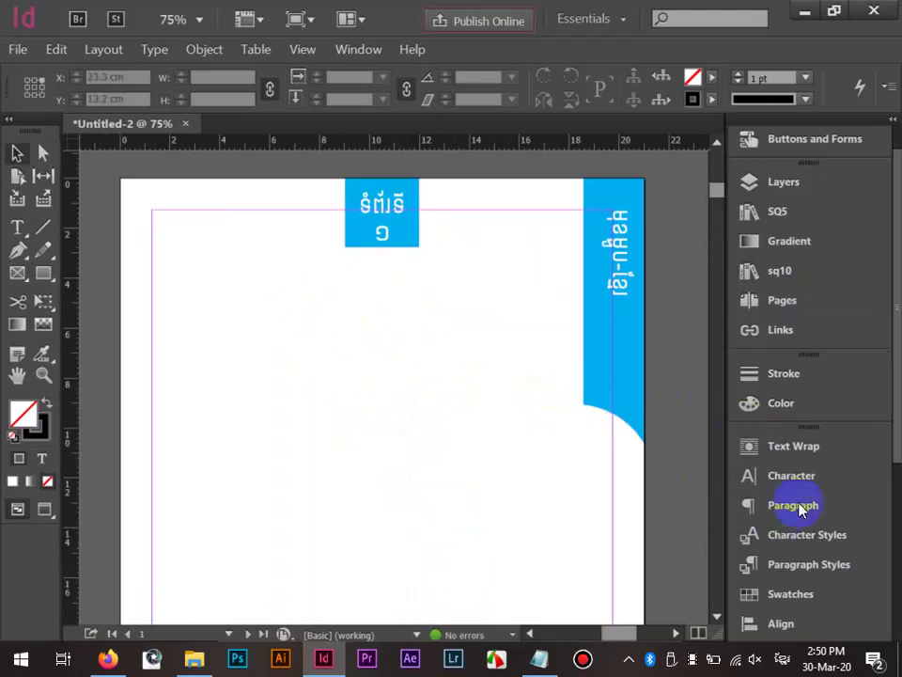
pyautogui.click(791, 565)
pyautogui.click(659, 613)
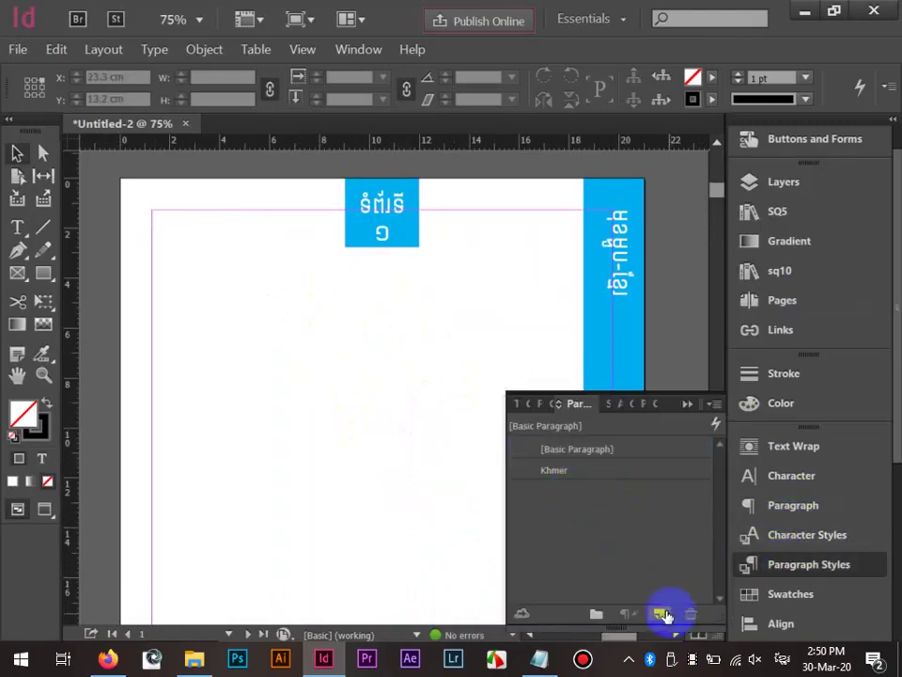
pyautogui.doubleClick(630, 493)
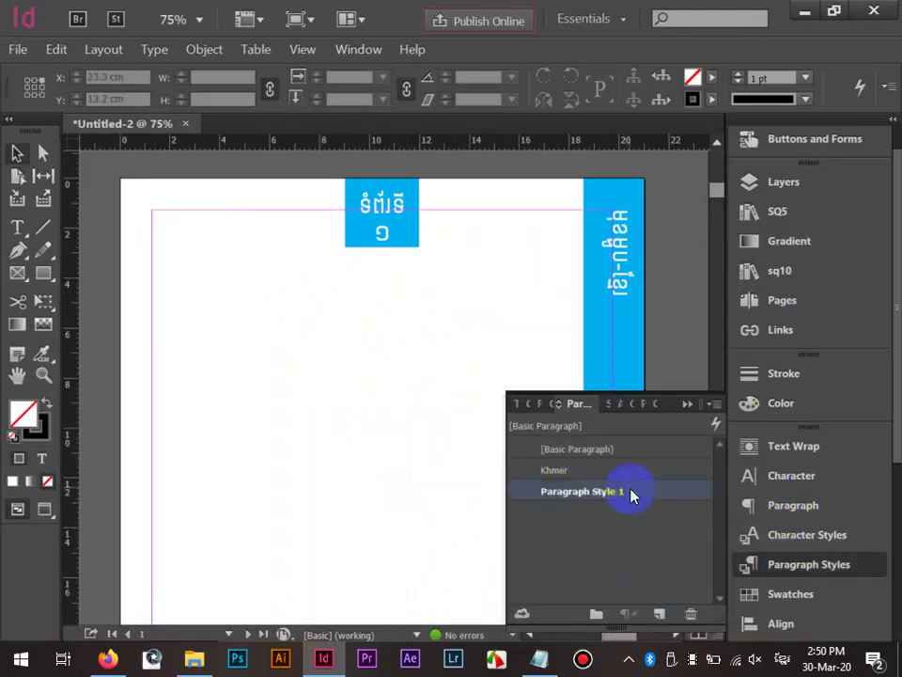
pyautogui.press('BackSpace')
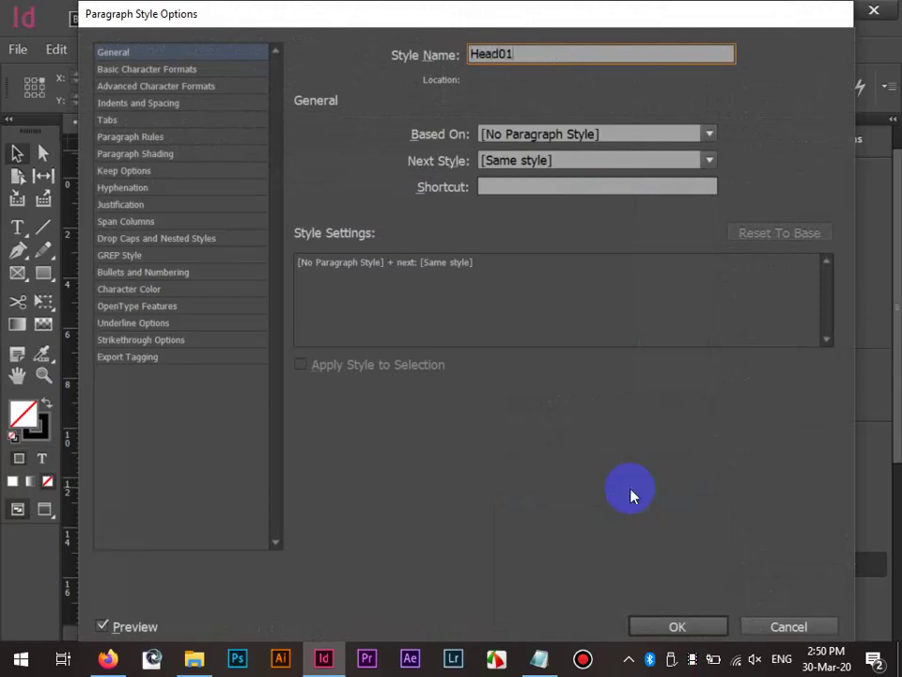
# Set the Head01 style's font family to Kh Koulen L, size 25 pt and leading 39 pt.
pyautogui.click(187, 72)
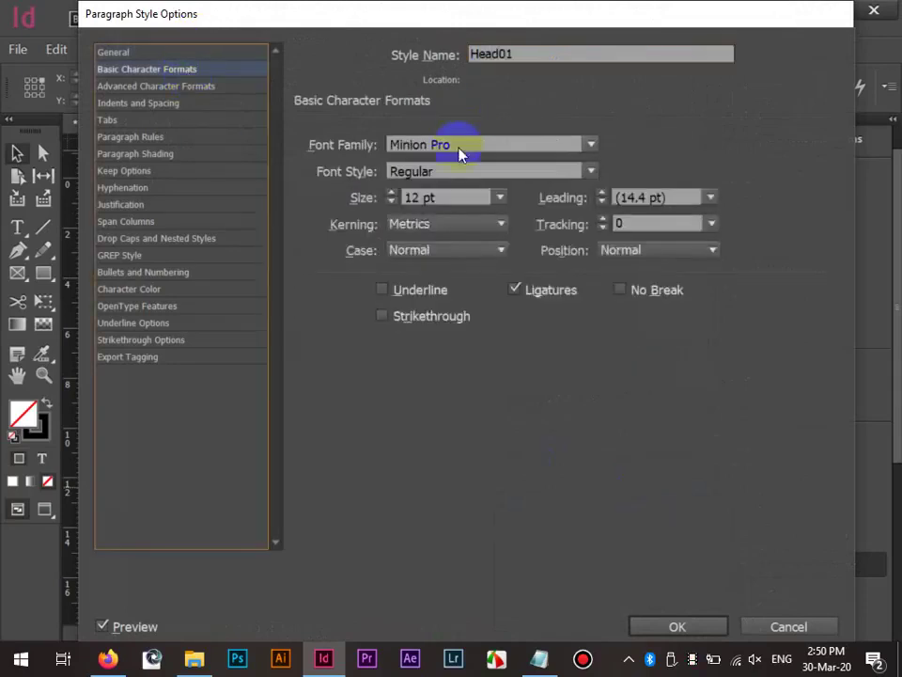
pyautogui.moveTo(458, 148); pyautogui.dragTo(317, 138)
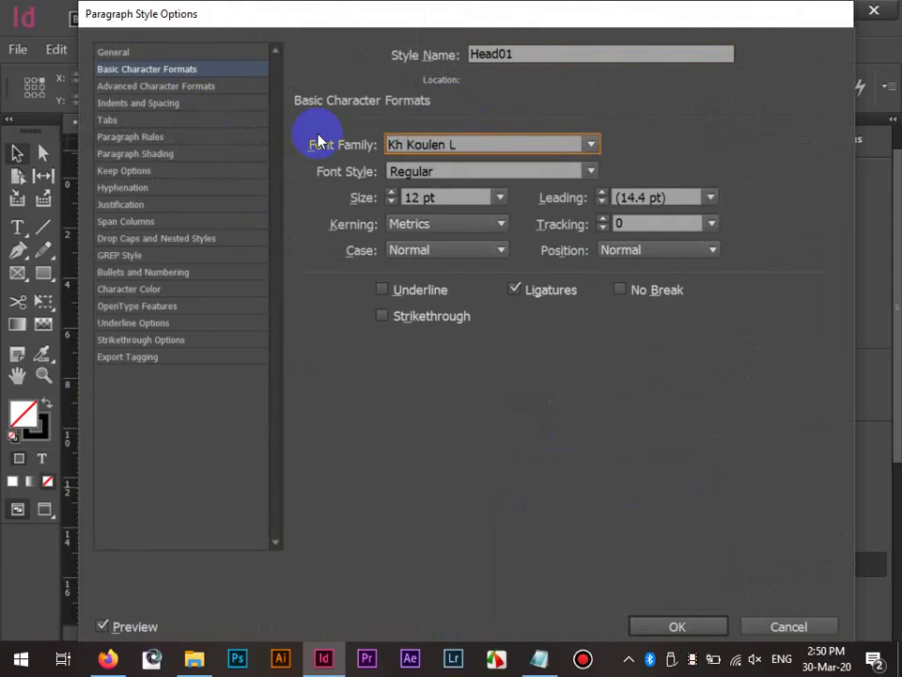
pyautogui.press('Tab')
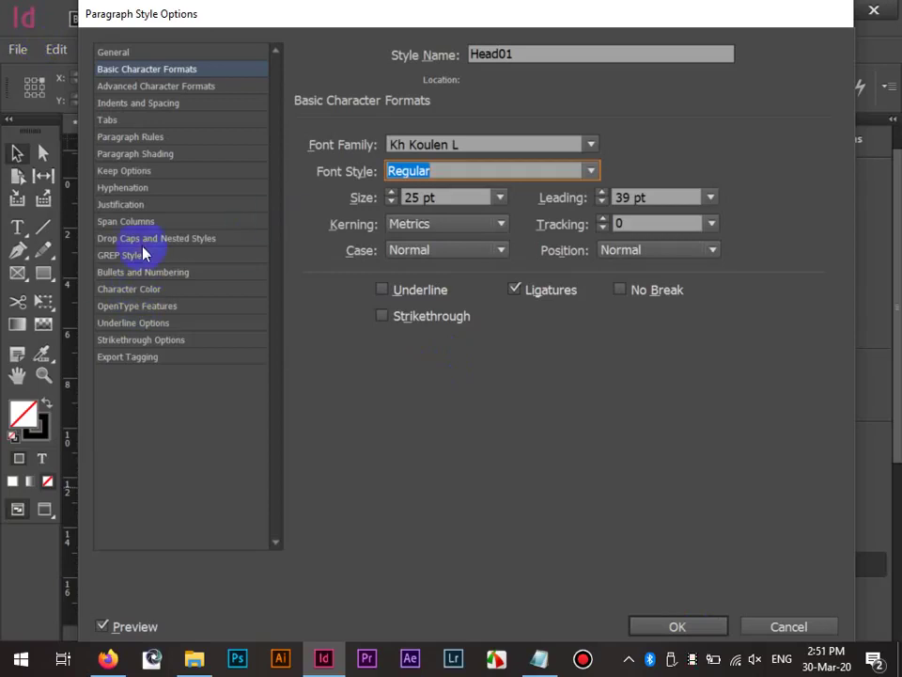
# Set the Head01 style's character color to the red swatch C=15 M=100 Y=100 K=0 and save the style.
pyautogui.click(155, 289)
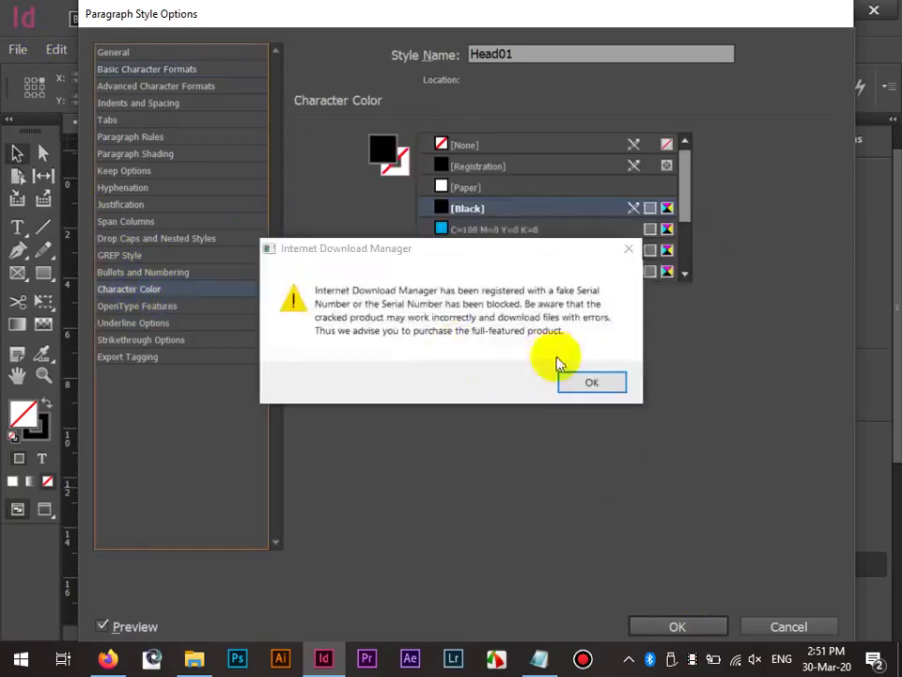
pyautogui.click(579, 380)
pyautogui.click(550, 411)
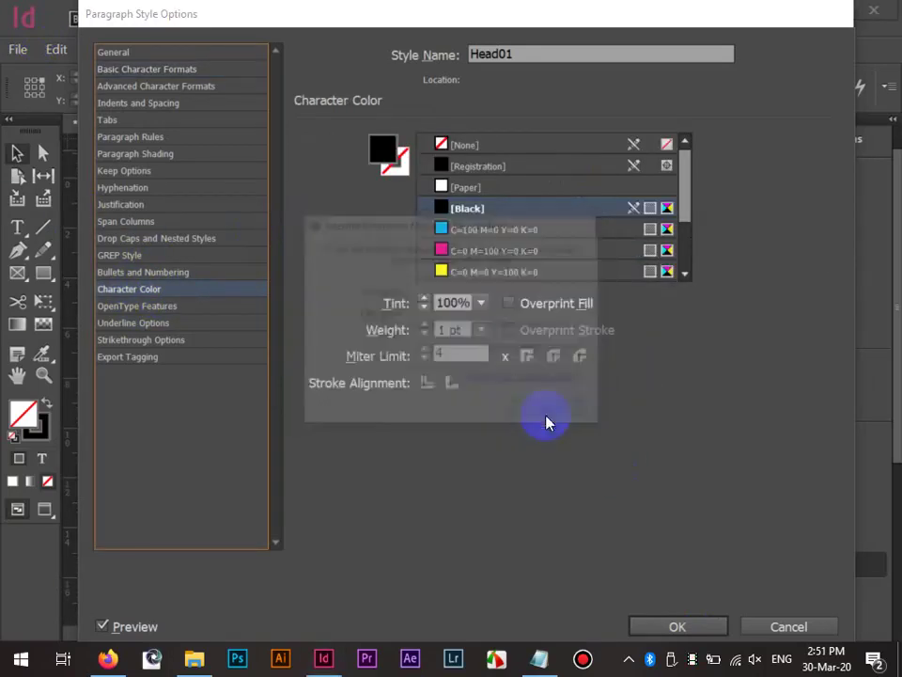
pyautogui.click(450, 251)
pyautogui.scroll(-1, 440, 251)
pyautogui.click(441, 250)
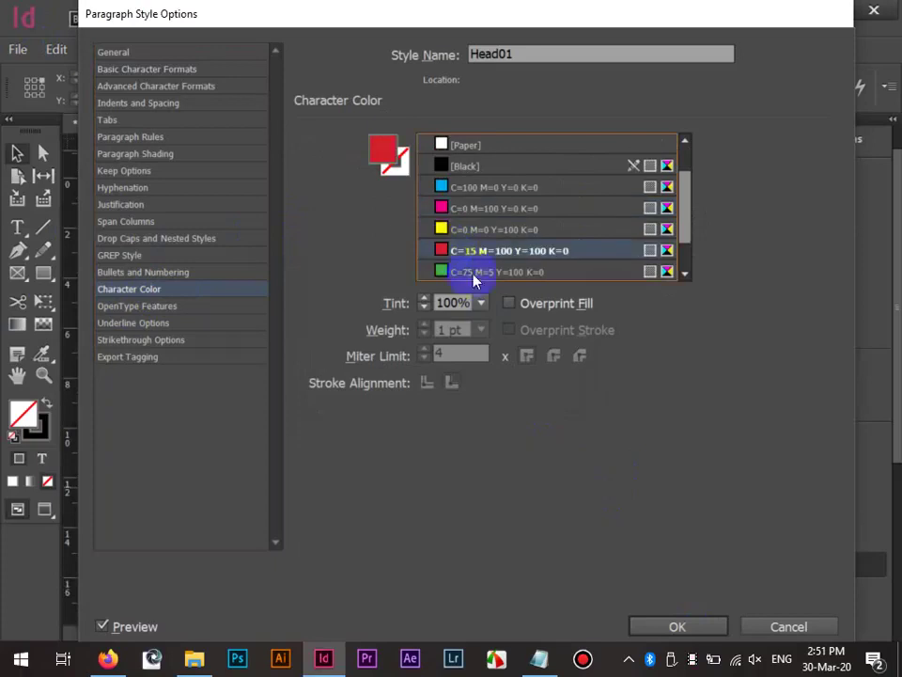
pyautogui.click(680, 631)
# Add a text frame about 11.8 × 2.8 cm near the top of page 1 containing the heading មុខម្ហូបទី១ in Head01.
pyautogui.moveTo(250, 336); pyautogui.dragTo(309, 287)
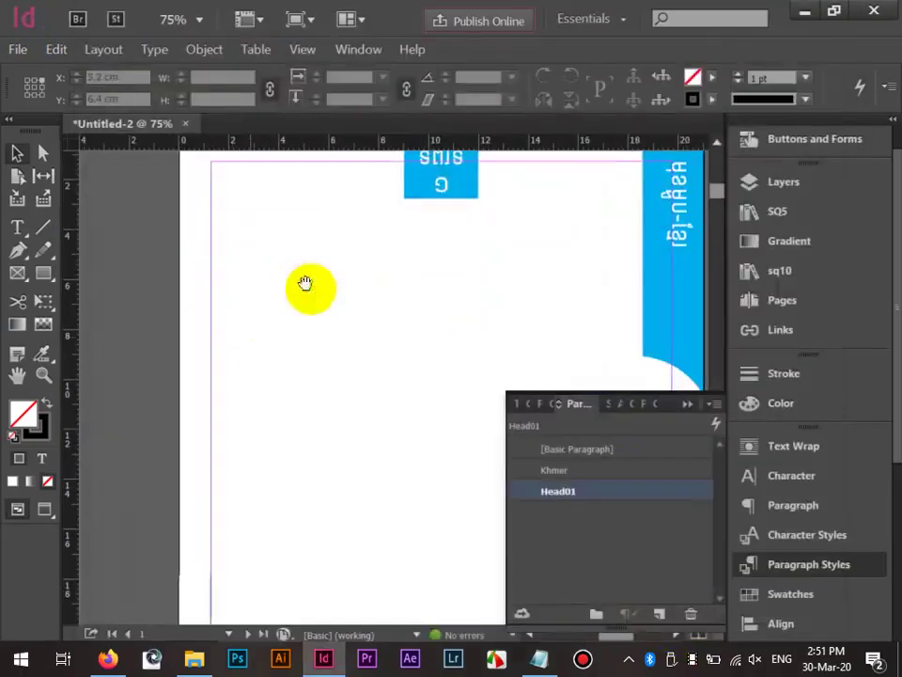
pyautogui.click(17, 227)
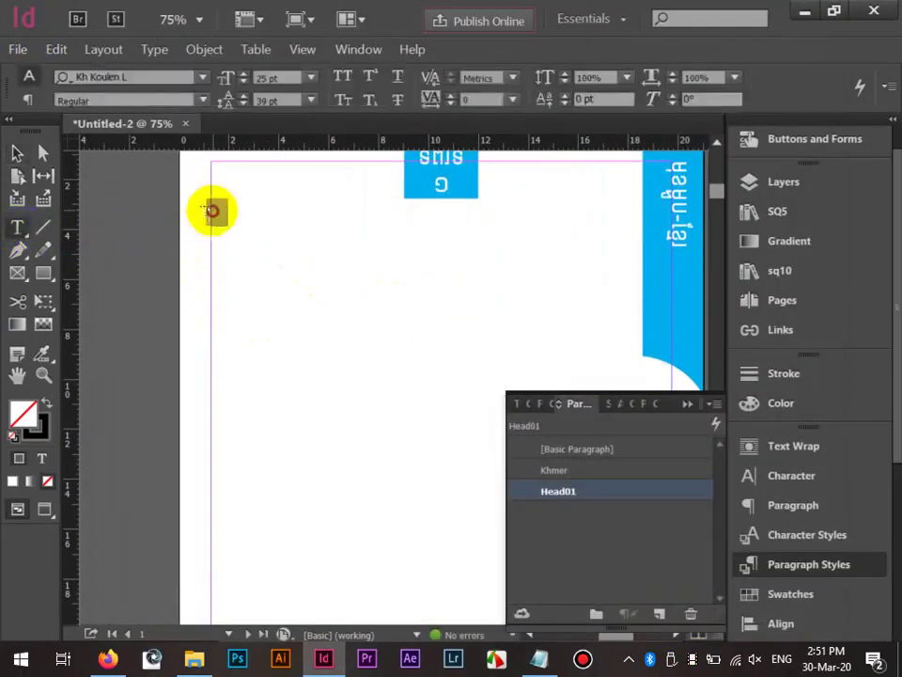
pyautogui.moveTo(211, 211); pyautogui.dragTo(504, 279)
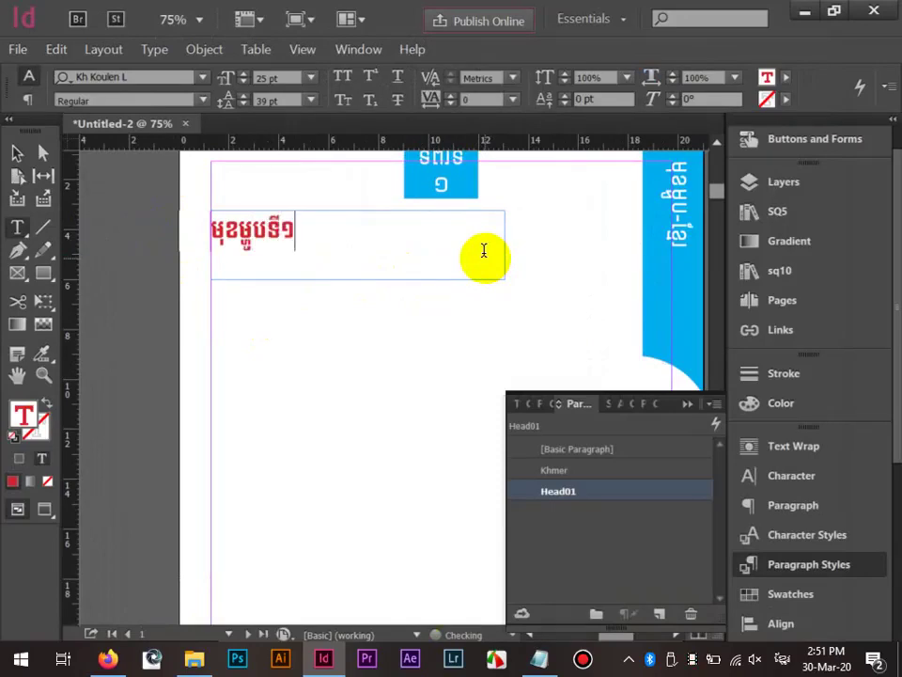
pyautogui.click(17, 152)
pyautogui.click(277, 263)
# Duplicate page 1's heading frame onto page 2 and change its heading number to ២.
pyautogui.hotkey('ctrl', '-')
pyautogui.hotkey('ctrl', '-')
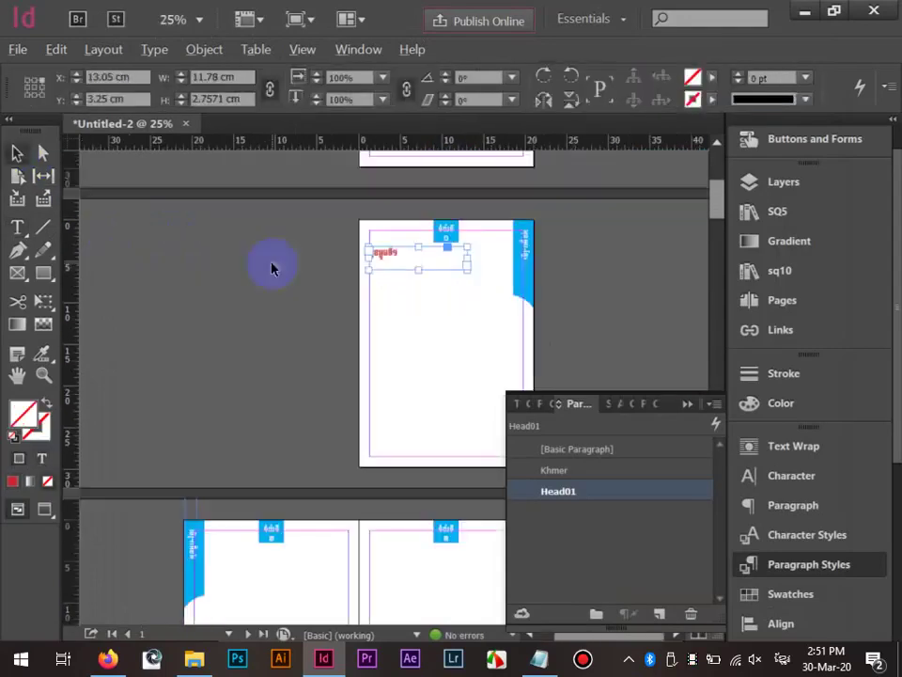
pyautogui.scroll(-3, 403, 245)
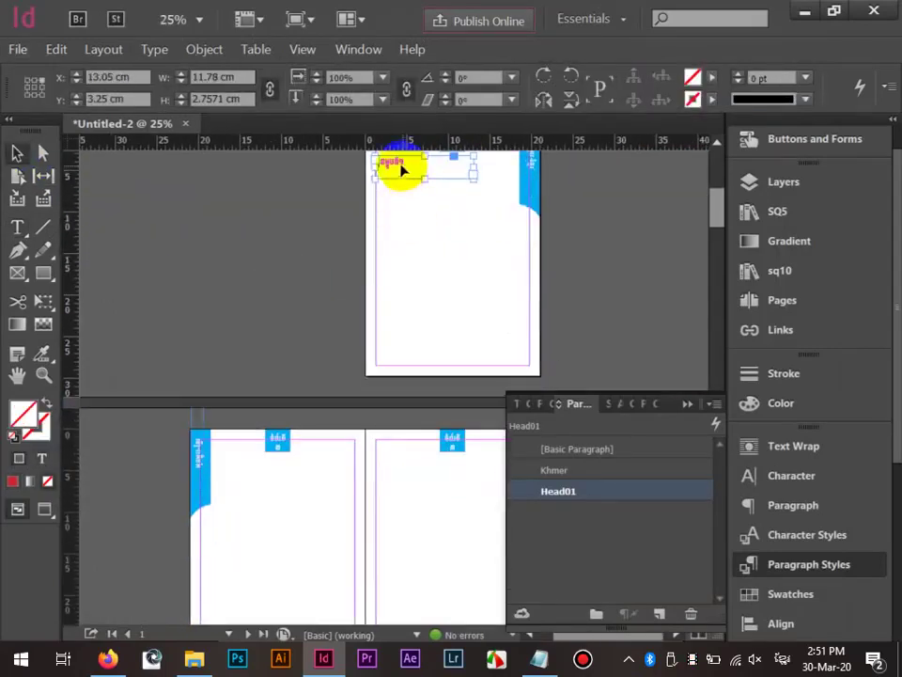
pyautogui.moveTo(401, 170); pyautogui.dragTo(279, 437)
pyautogui.scroll(6, 239, 464)
pyautogui.doubleClick(242, 435)
pyautogui.write('២')
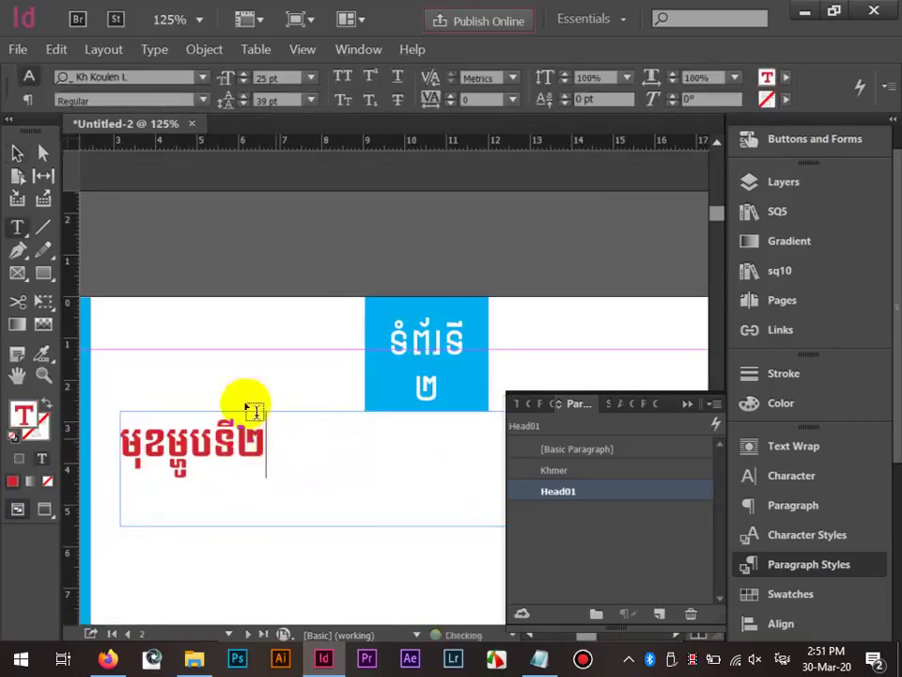
# Duplicate page 2's heading frame onto the facing page 3.
pyautogui.click(18, 154)
pyautogui.scroll(-6, 174, 243)
pyautogui.moveTo(192, 256); pyautogui.dragTo(393, 266)
pyautogui.doubleClick(403, 256)
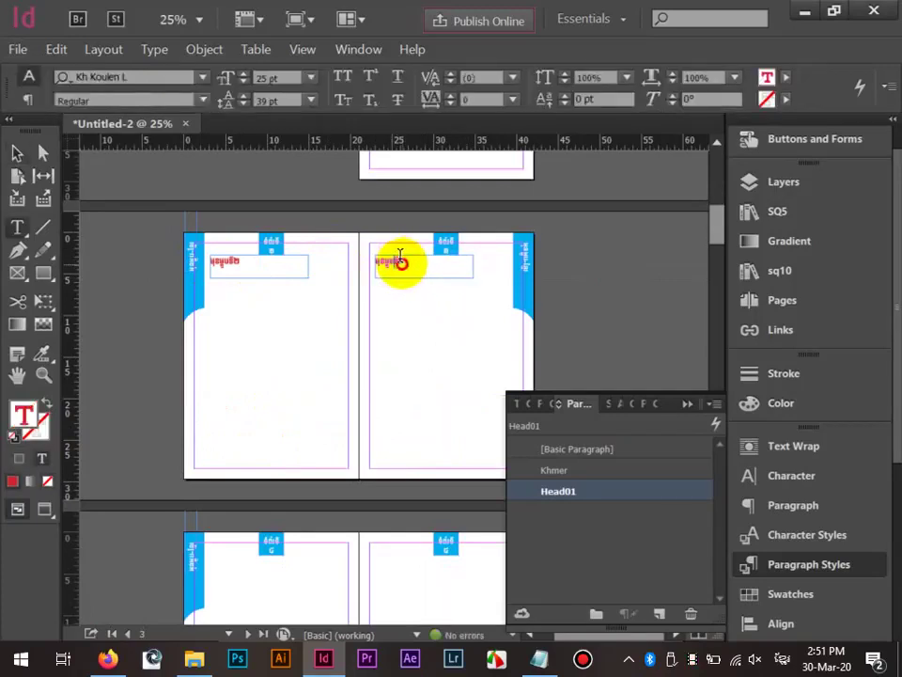
pyautogui.write('៣')
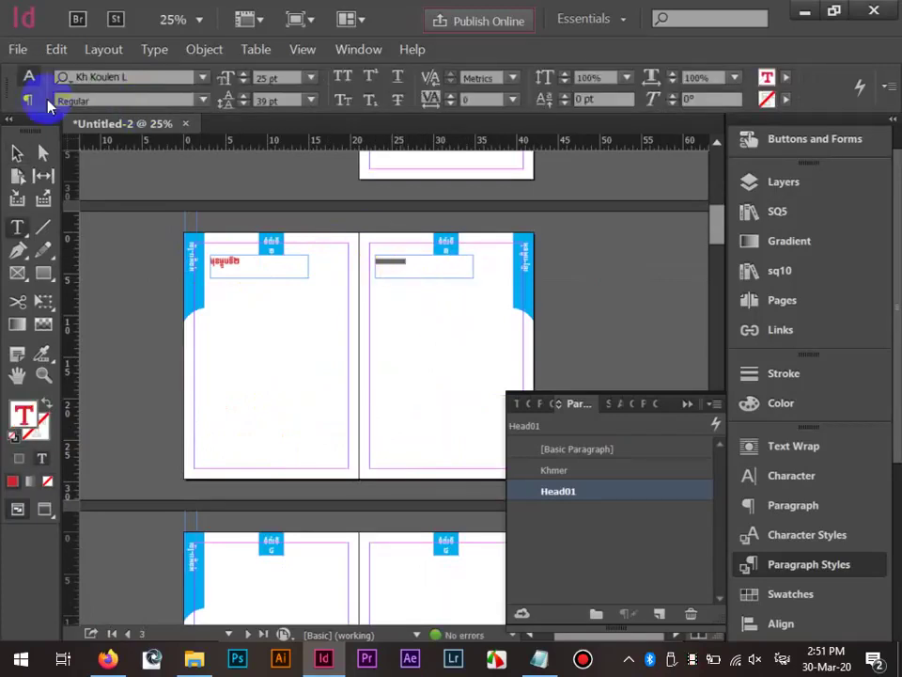
pyautogui.hotkey('ctrl', 'z')
pyautogui.click(16, 150)
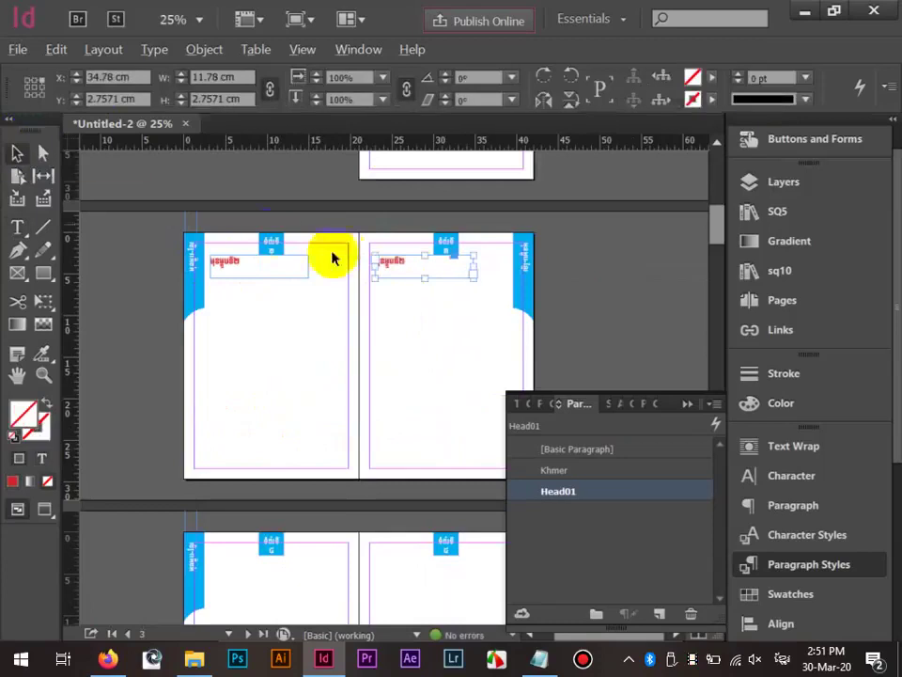
# Change the number in page 3's heading to ៣.
pyautogui.hotkey('ctrl', '1')
pyautogui.moveTo(523, 279); pyautogui.dragTo(413, 288)
pyautogui.doubleClick(486, 305)
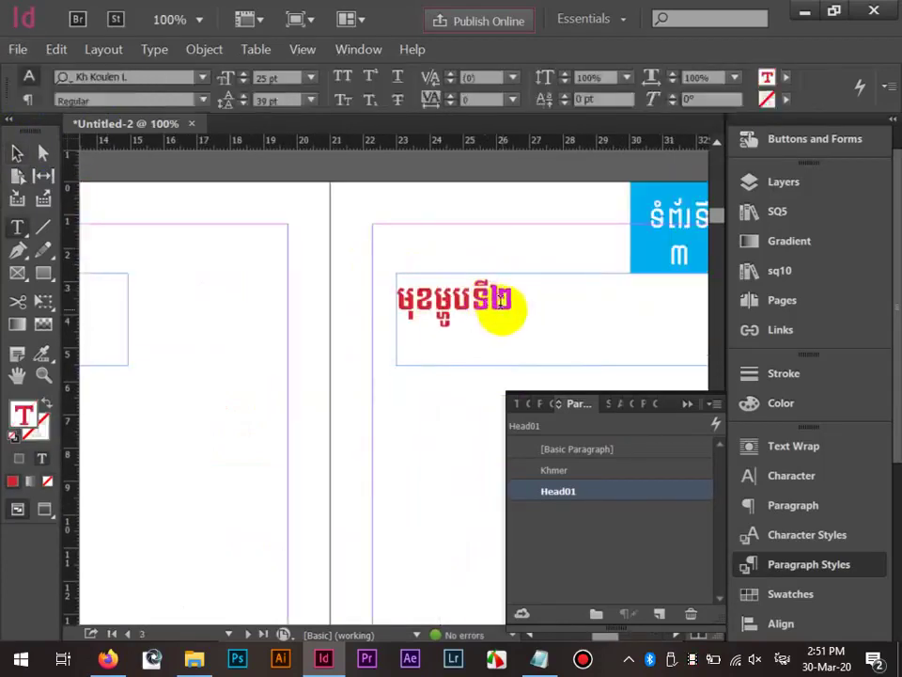
pyautogui.moveTo(503, 306); pyautogui.dragTo(544, 306)
pyautogui.write('៣')
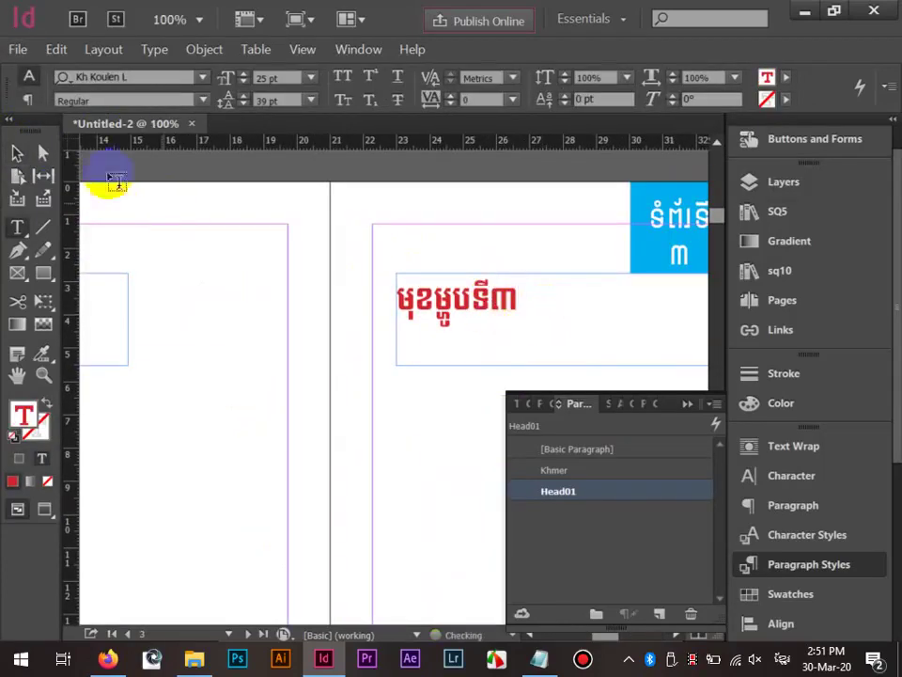
pyautogui.click(17, 154)
pyautogui.click(188, 217)
# Duplicate both heading frames from spread 2-3 onto spread 4-5, just below the page number boxes.
pyautogui.scroll(-3, 188, 217)
pyautogui.moveTo(235, 255); pyautogui.dragTo(269, 171)
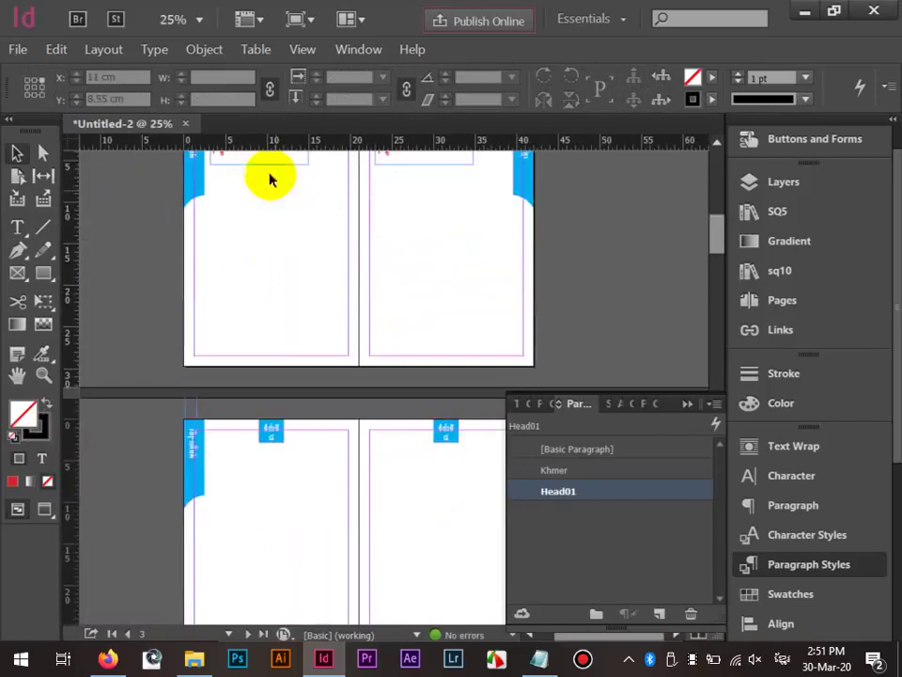
pyautogui.moveTo(308, 255); pyautogui.dragTo(303, 292)
pyautogui.moveTo(234, 231); pyautogui.dragTo(421, 490)
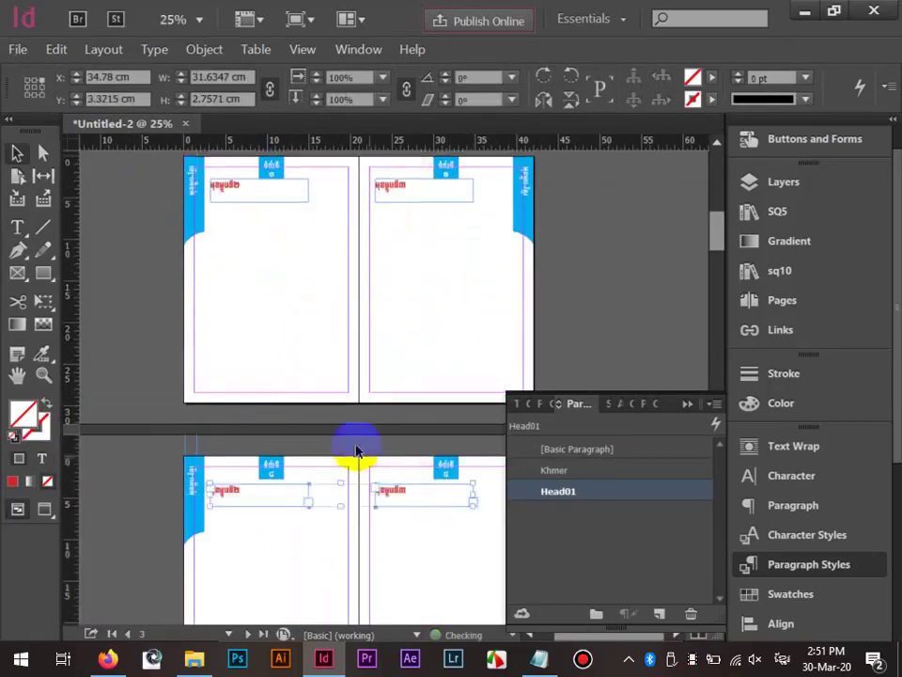
pyautogui.click(327, 464)
# Change the number in page 4's heading to ៤.
pyautogui.moveTo(275, 522); pyautogui.dragTo(295, 351)
pyautogui.scroll(3, 247, 324)
pyautogui.doubleClick(278, 247)
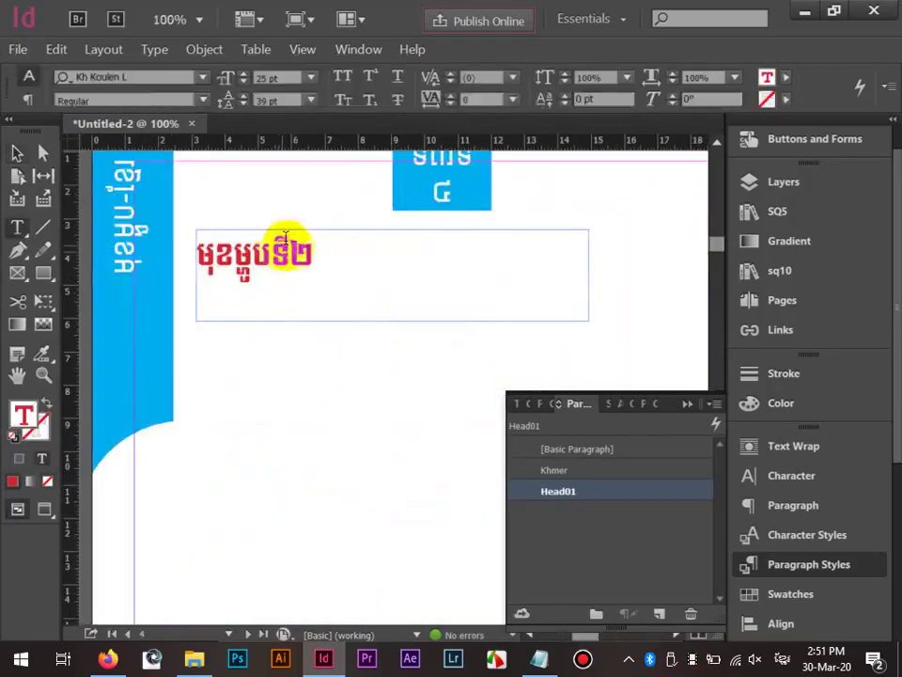
pyautogui.moveTo(290, 250); pyautogui.dragTo(335, 252)
pyautogui.write('៤')
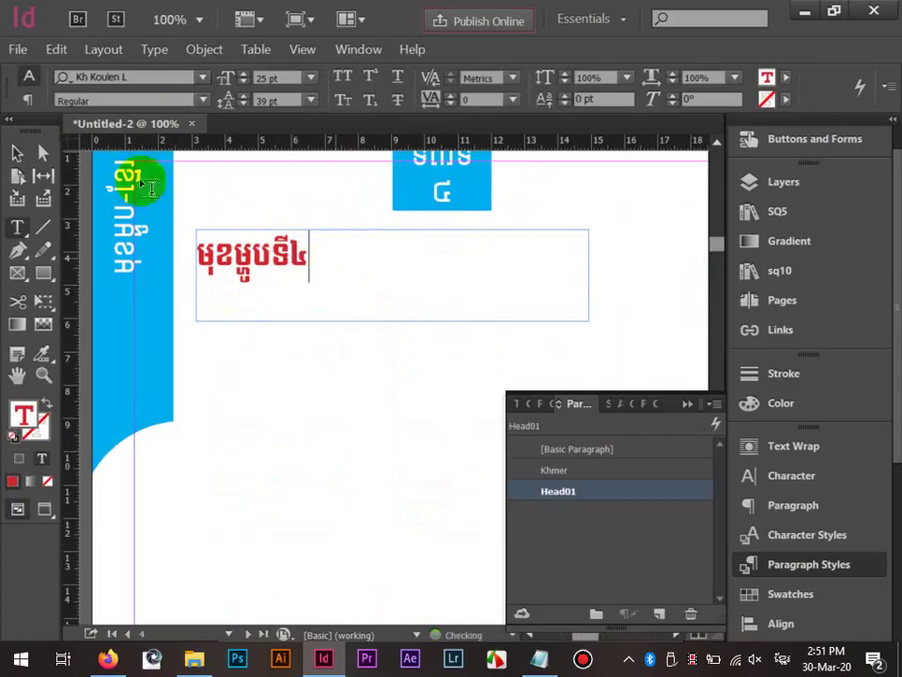
# Change the number in page 5's heading to ៥.
pyautogui.click(16, 152)
pyautogui.scroll(-2, 439, 302)
pyautogui.hscroll(3, 382, 321)
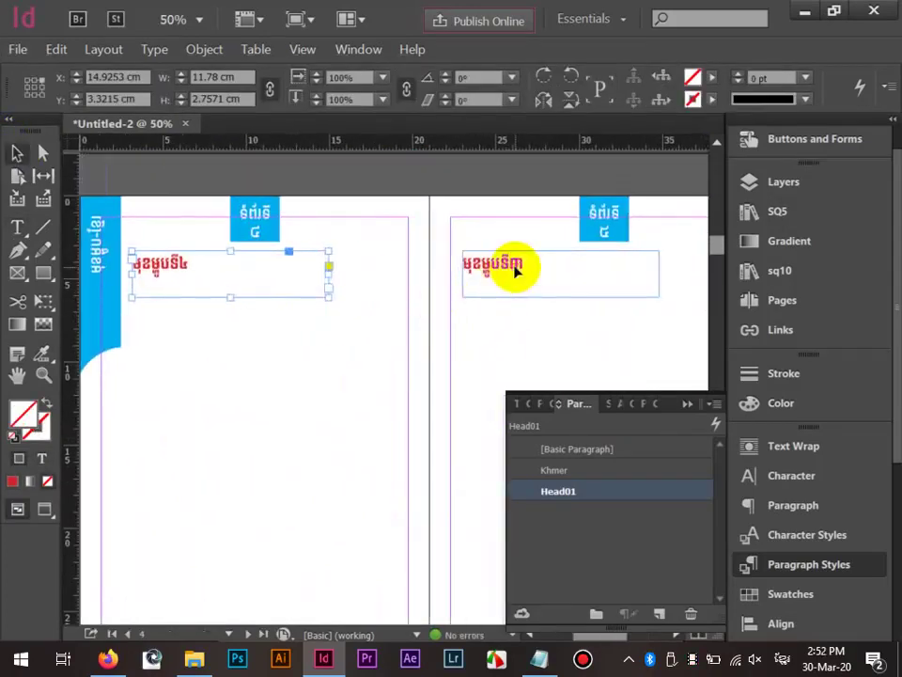
pyautogui.doubleClick(514, 264)
pyautogui.moveTo(511, 264); pyautogui.dragTo(542, 274)
pyautogui.write('៥')
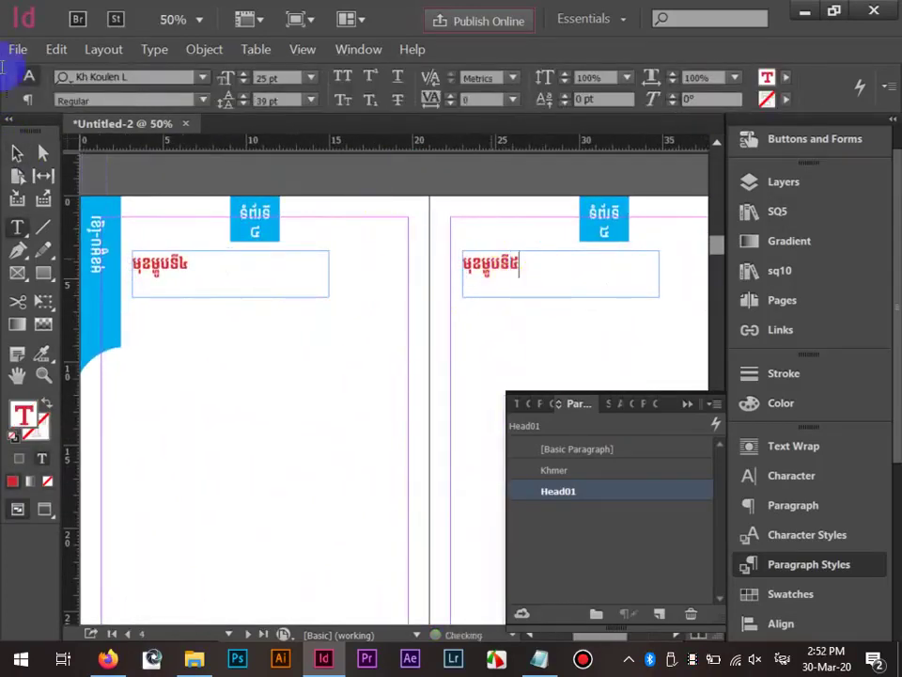
pyautogui.click(16, 153)
pyautogui.click(125, 273)
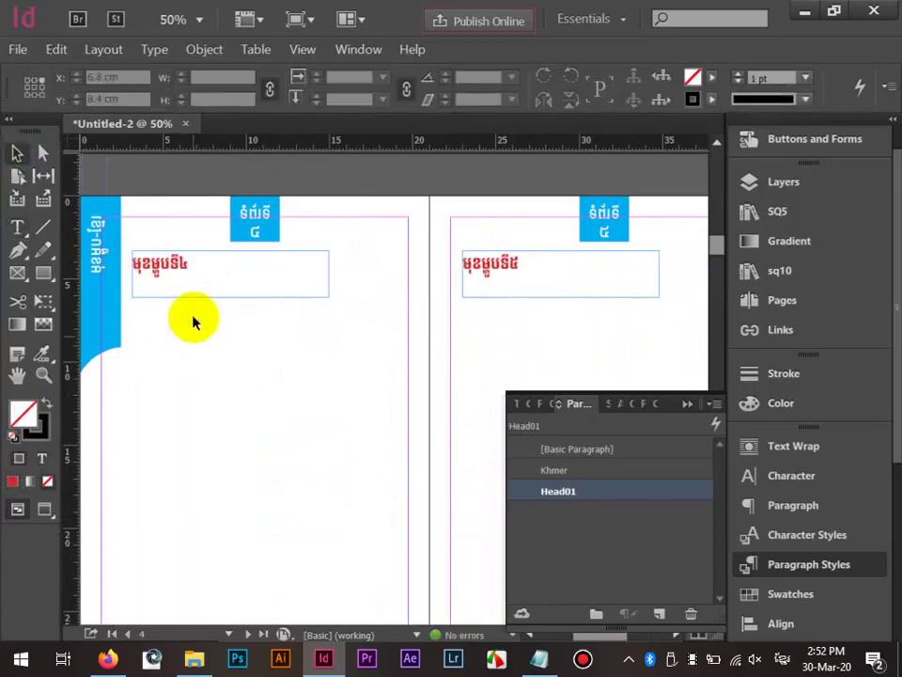
# Select and copy the heading frame on page 1.
pyautogui.scroll(-3, 193, 319)
pyautogui.scroll(1, 194, 318)
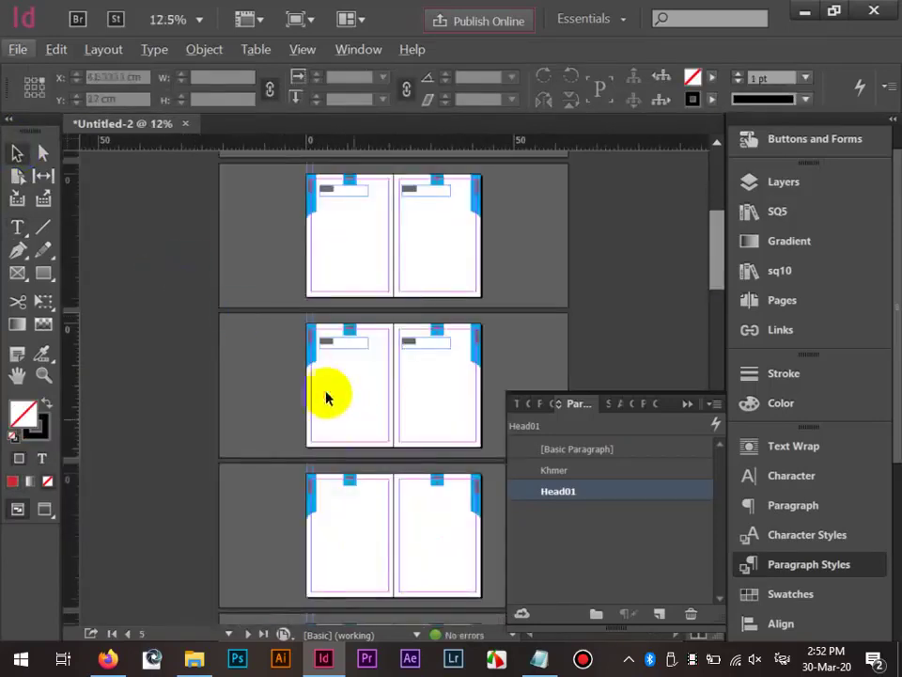
pyautogui.moveTo(324, 387); pyautogui.dragTo(523, 152)
pyautogui.scroll(1, 409, 315)
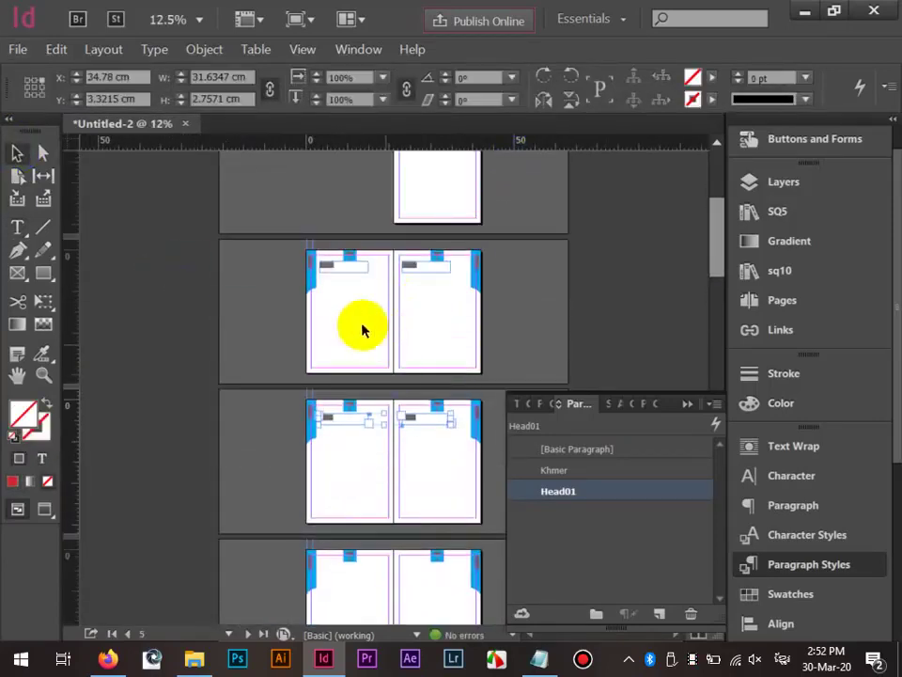
pyautogui.moveTo(348, 309); pyautogui.dragTo(465, 206)
pyautogui.scroll(1, 429, 281)
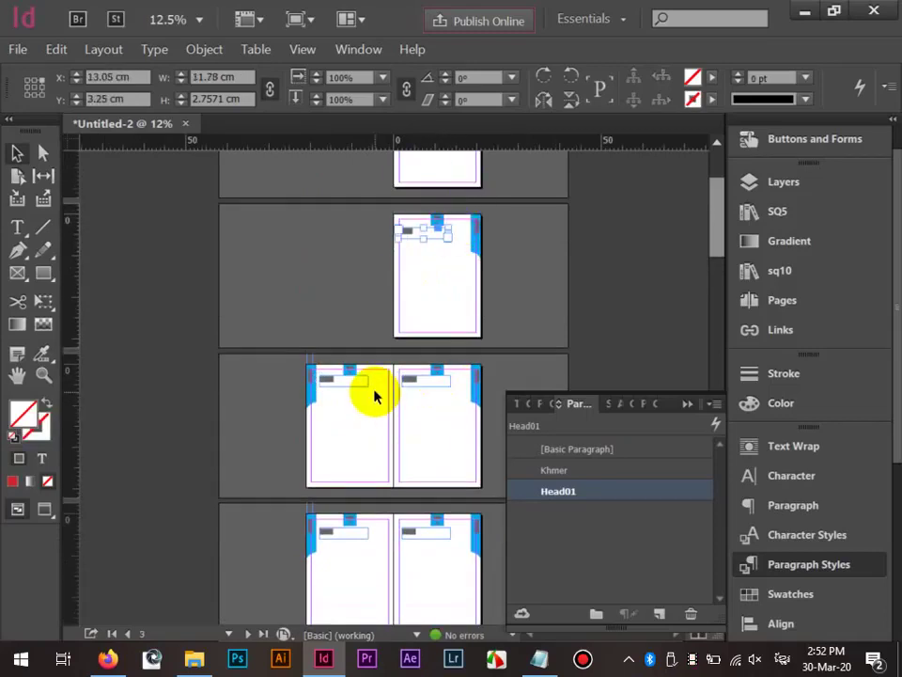
# Paste the copied heading frame in place on page 11, the first page with the red side tab.
pyautogui.scroll(-8, 372, 404)
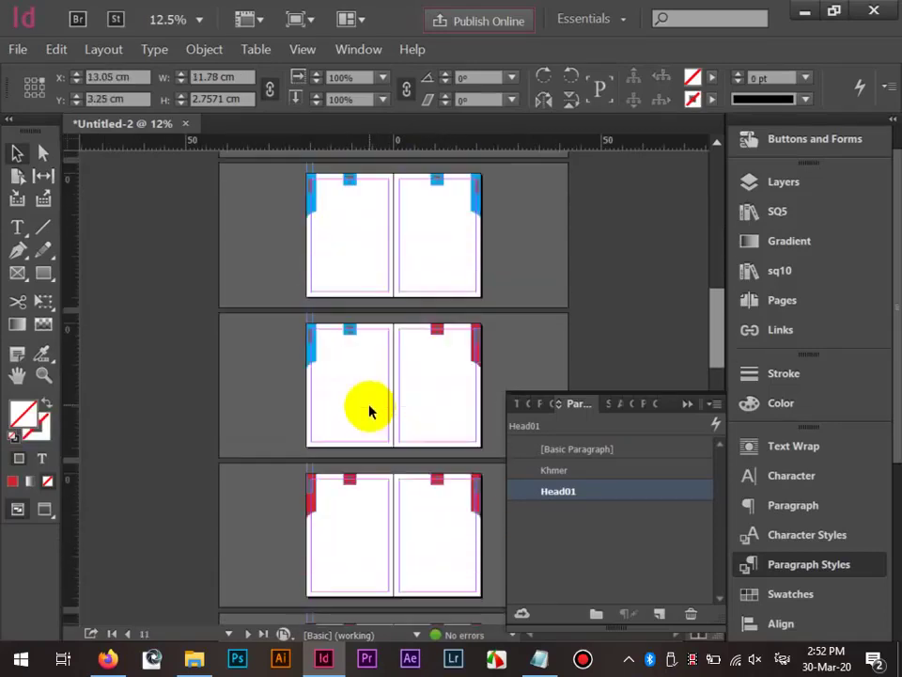
pyautogui.click(409, 368)
pyautogui.click(56, 49)
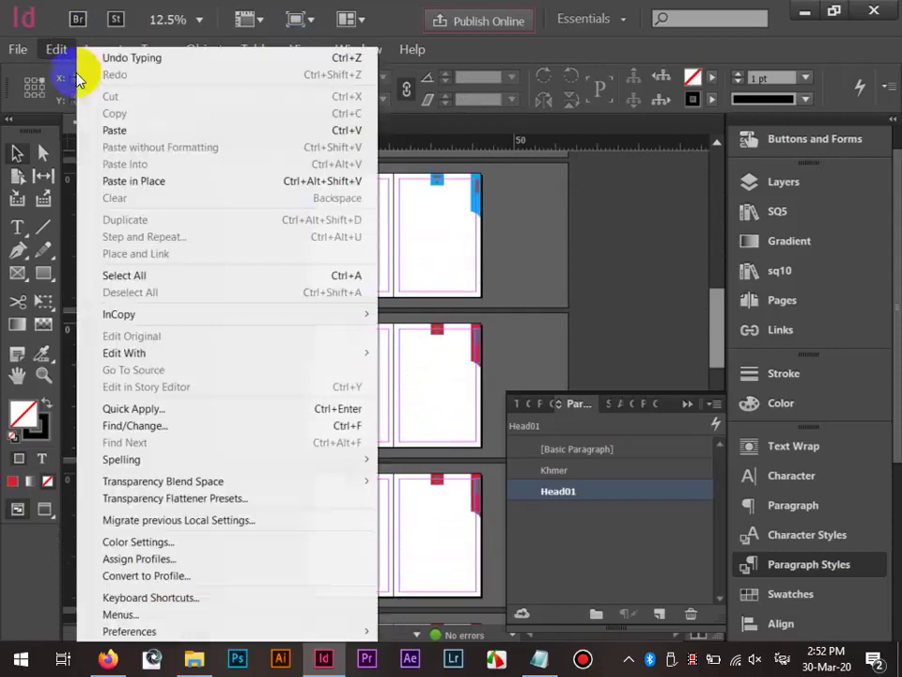
pyautogui.click(104, 179)
pyautogui.hotkey('ctrl', '1')
pyautogui.scroll(1, 416, 343)
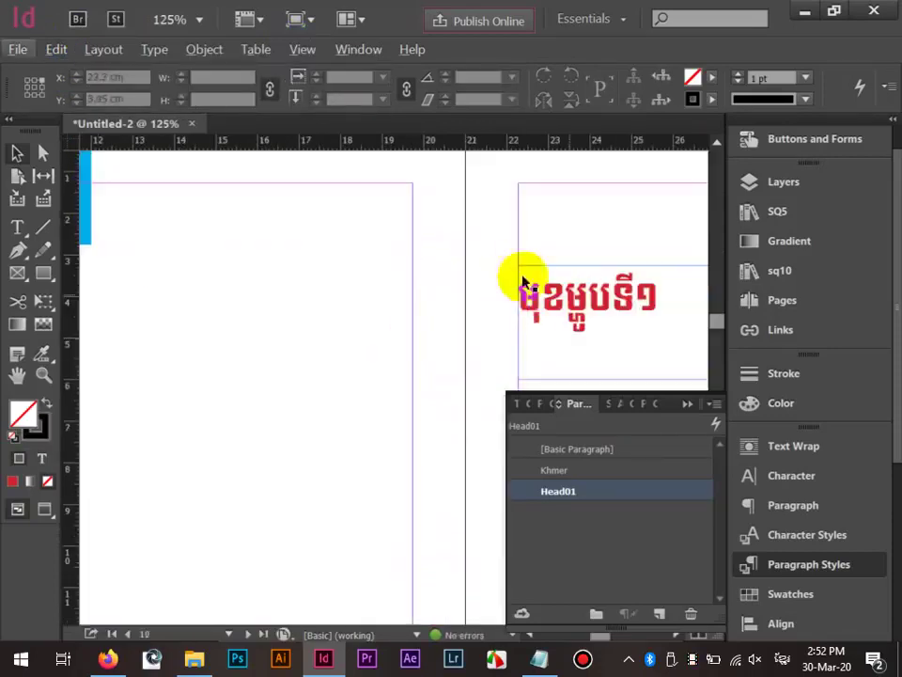
pyautogui.scroll(-2, 522, 282)
pyautogui.moveTo(517, 282); pyautogui.dragTo(193, 259)
pyautogui.hotkey('ctrl', '-')
pyautogui.hotkey('ctrl', '-')
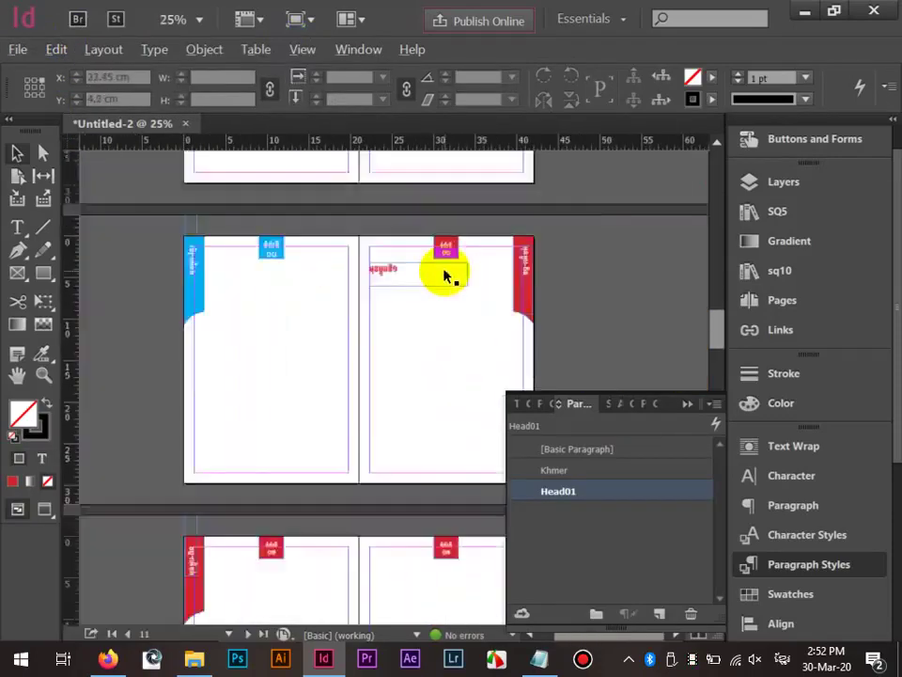
# Copy the heading frames from pages 2 and 3 and paste them in place on pages 12 and 13.
pyautogui.scroll(5, 398, 282)
pyautogui.scroll(10, 362, 301)
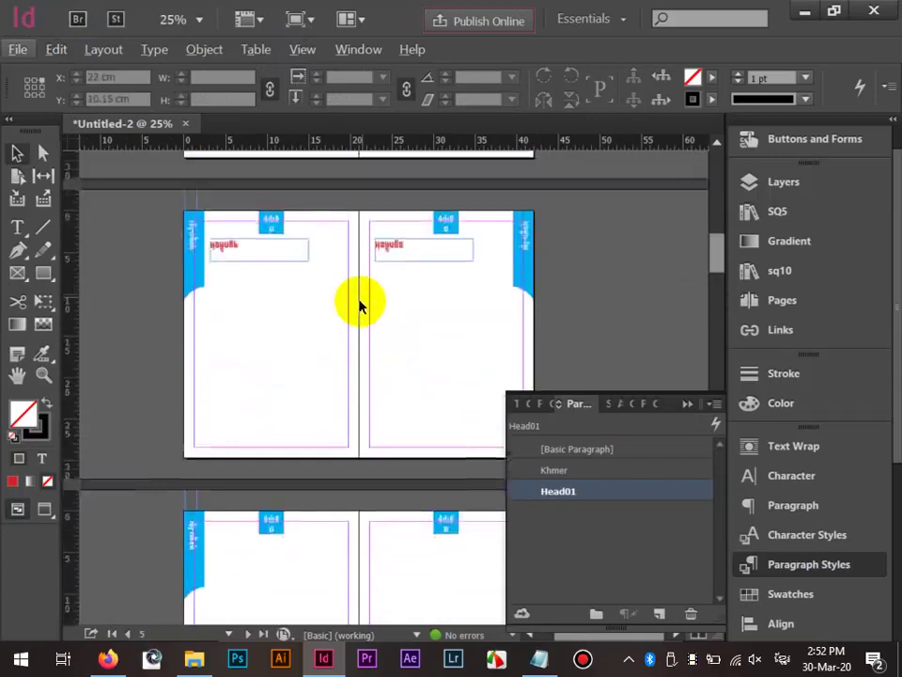
pyautogui.click(447, 285)
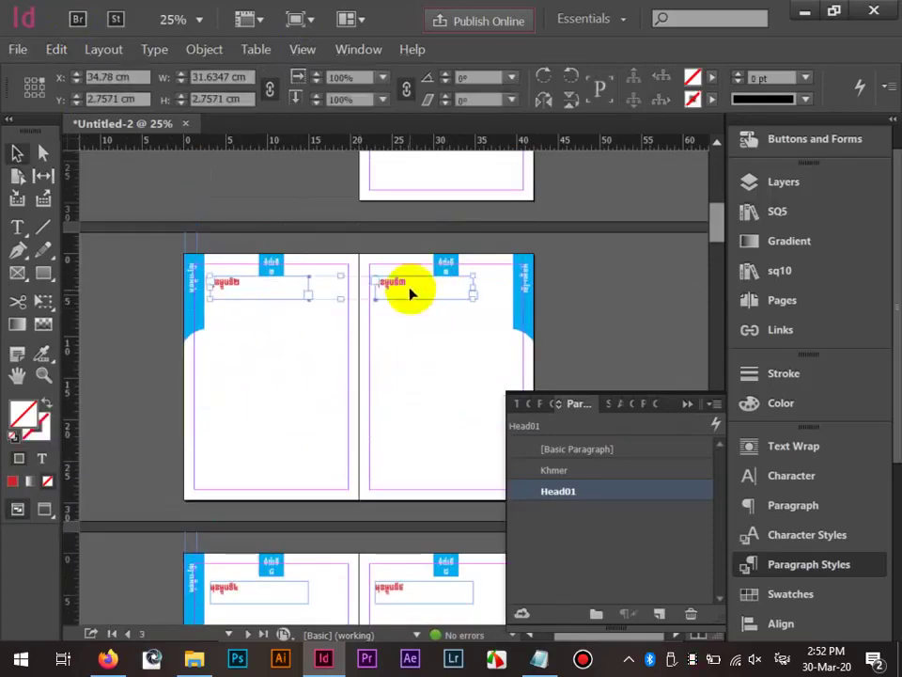
pyautogui.scroll(-10, 409, 294)
pyautogui.scroll(-3, 301, 383)
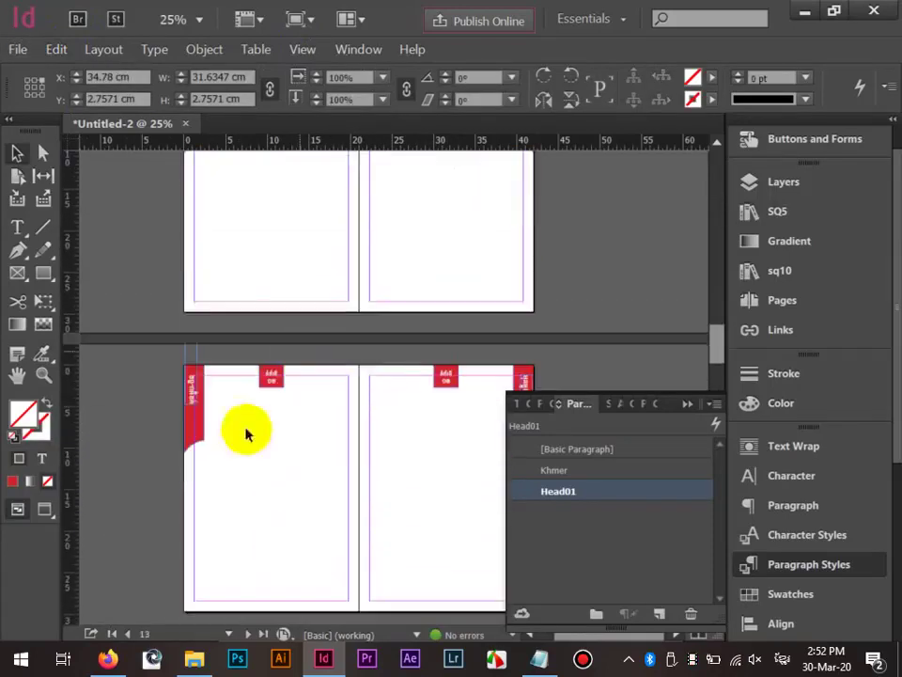
pyautogui.click(56, 49)
pyautogui.click(111, 180)
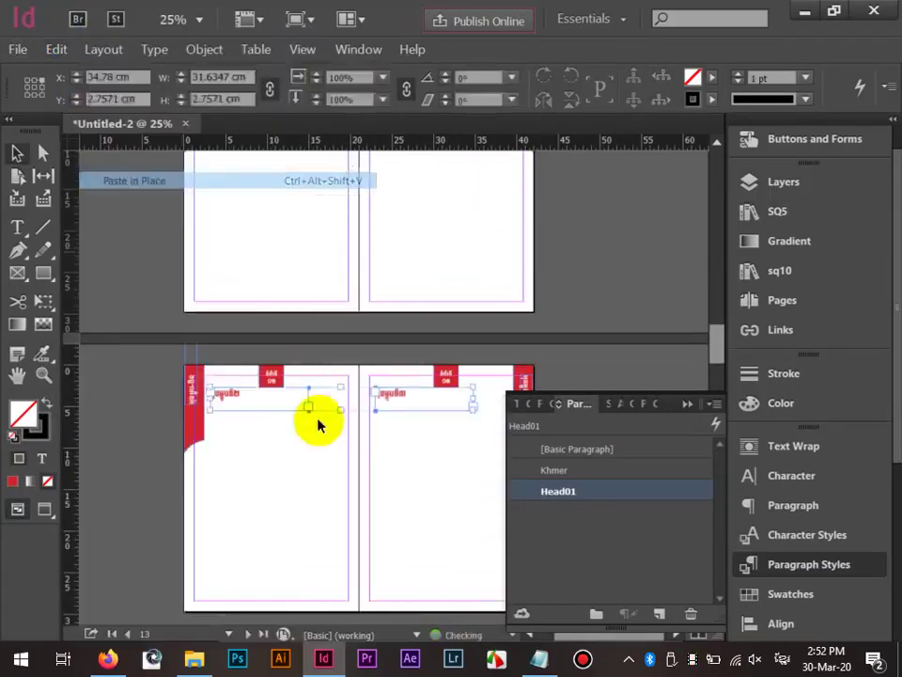
# Copy the heading frames from pages 4 and 5 and paste them in place on pages 14 and 15.
pyautogui.scroll(5, 376, 346)
pyautogui.scroll(8, 374, 336)
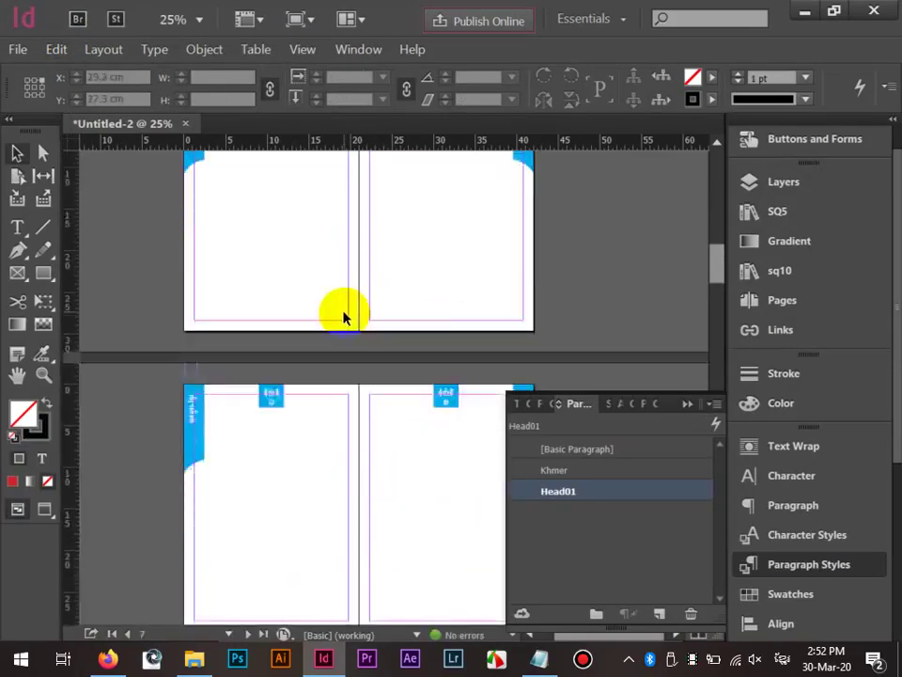
pyautogui.moveTo(295, 428); pyautogui.dragTo(389, 352)
pyautogui.scroll(-15, 181, 413)
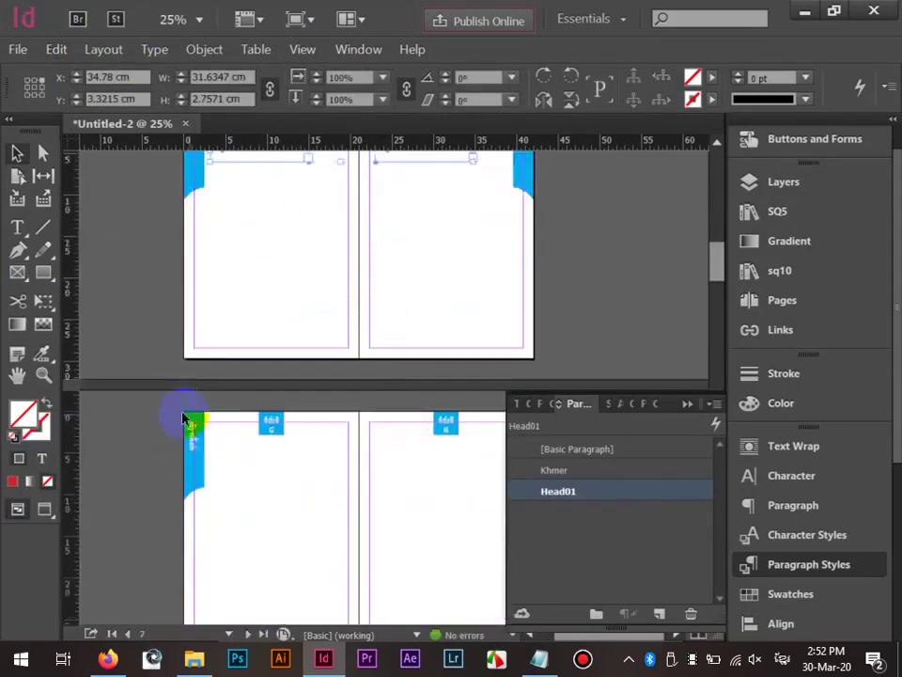
pyautogui.scroll(-2, 188, 409)
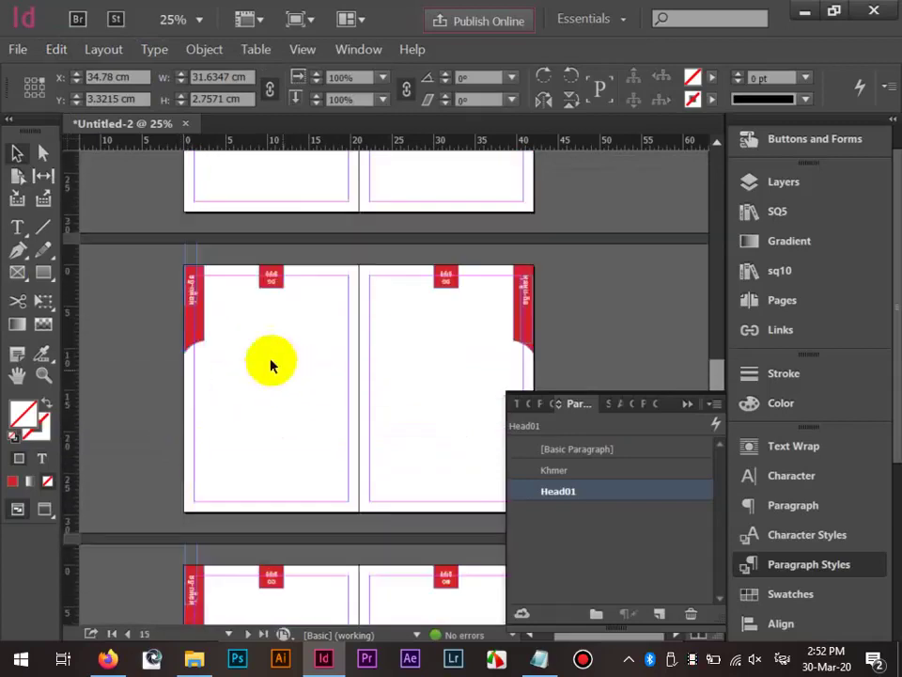
pyautogui.click(56, 50)
pyautogui.click(105, 187)
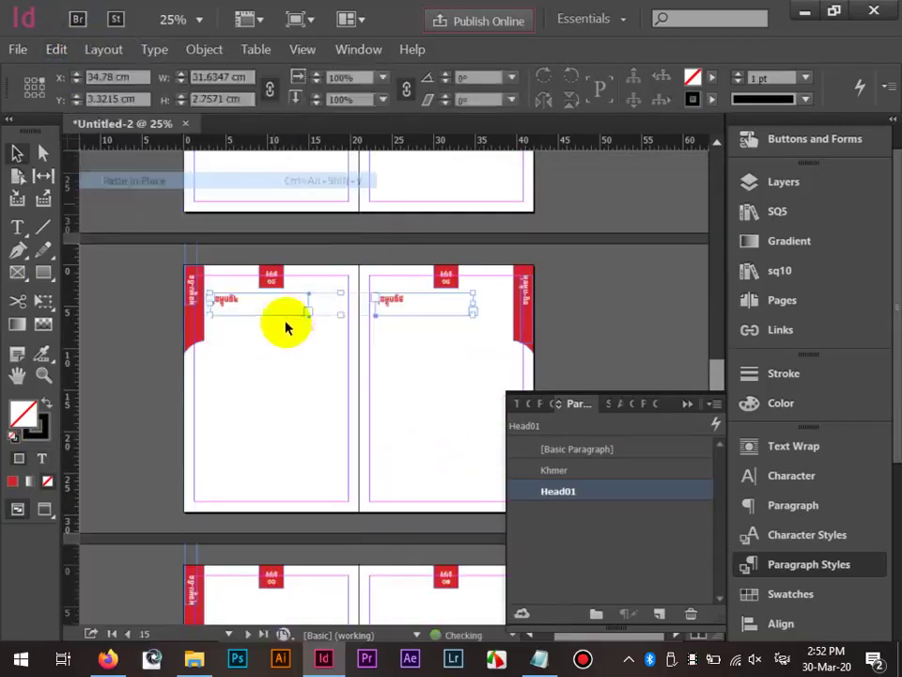
pyautogui.click(292, 349)
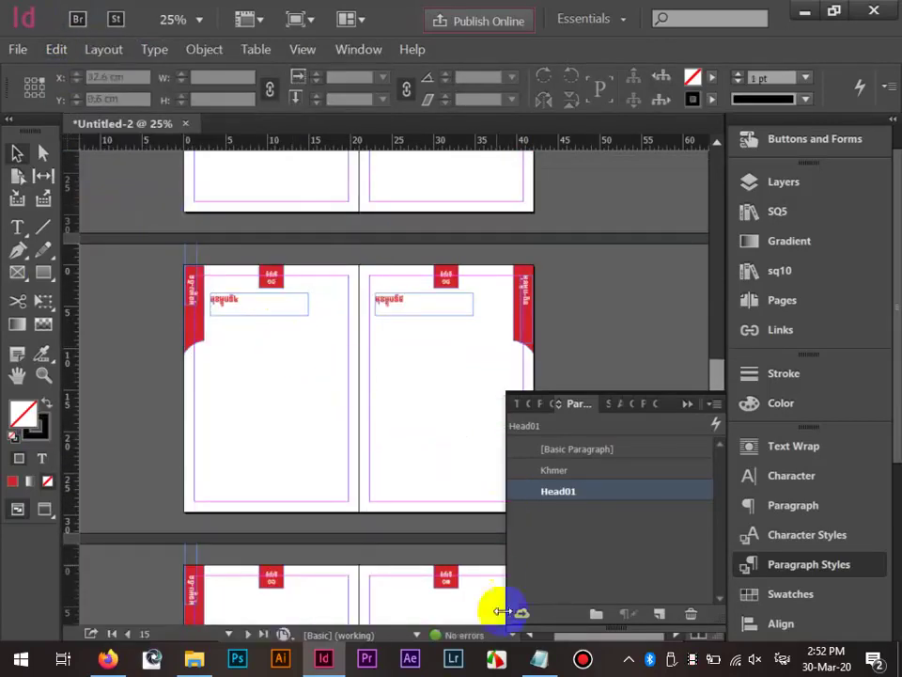
# Switch to Notepad to check the lesson outline in Lesson.txt, and return to the InDesign document.
pyautogui.click(534, 658)
pyautogui.click(301, 344)
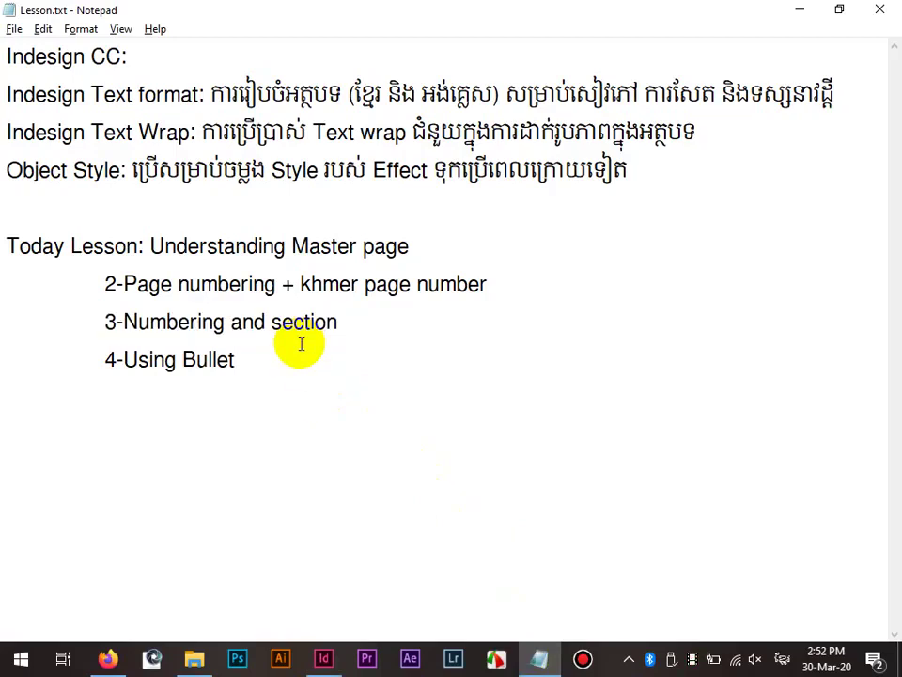
pyautogui.hotkey('alt', 'Tab')
# Shorten page 1's heading frame to 2.45 cm high and duplicate it directly below the original.
pyautogui.scroll(-3, 347, 354)
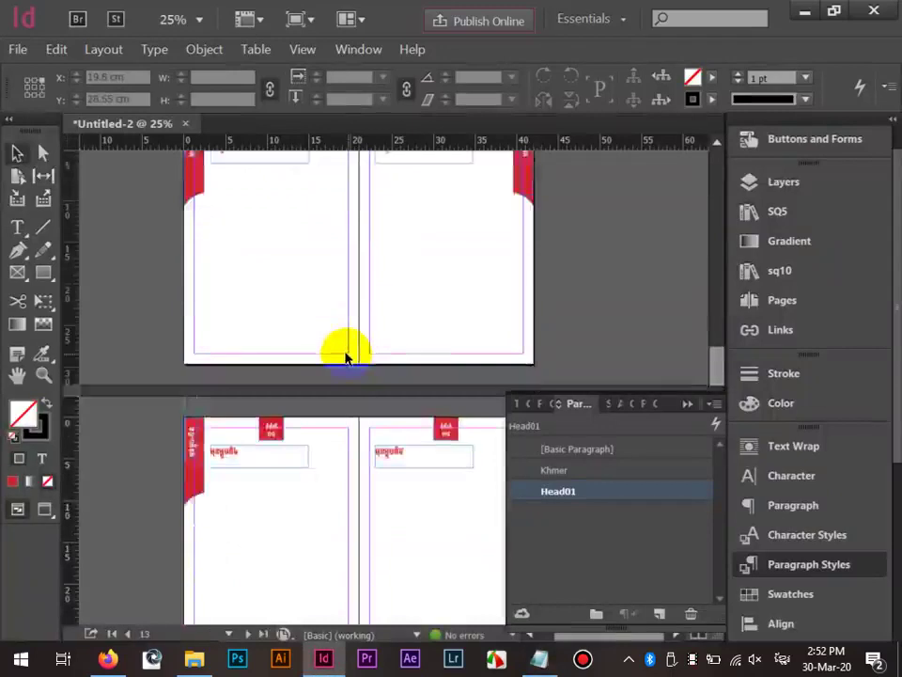
pyautogui.scroll(15, 357, 418)
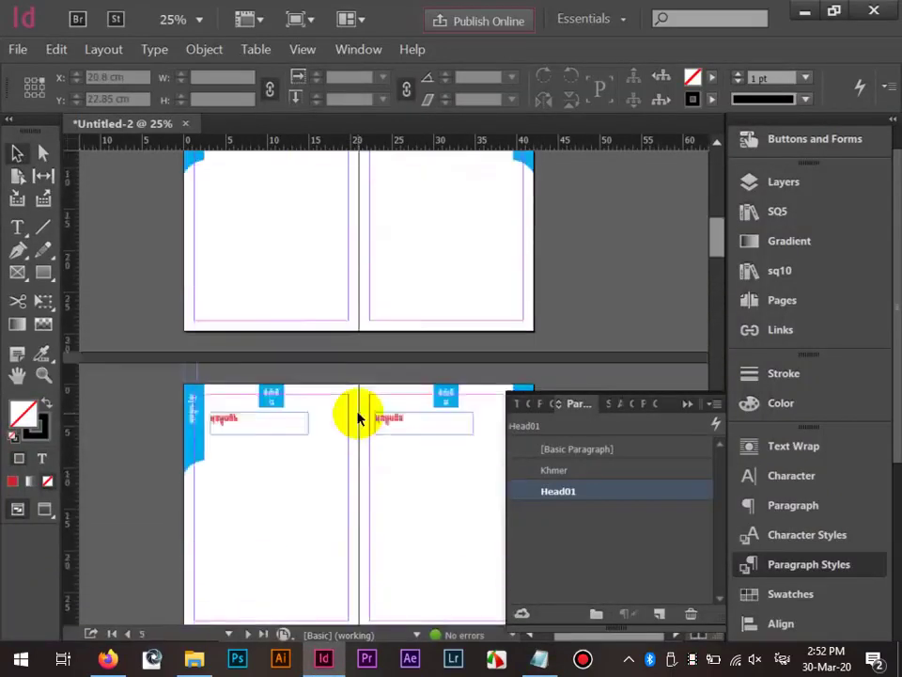
pyautogui.scroll(3, 358, 418)
pyautogui.scroll(2, 419, 358)
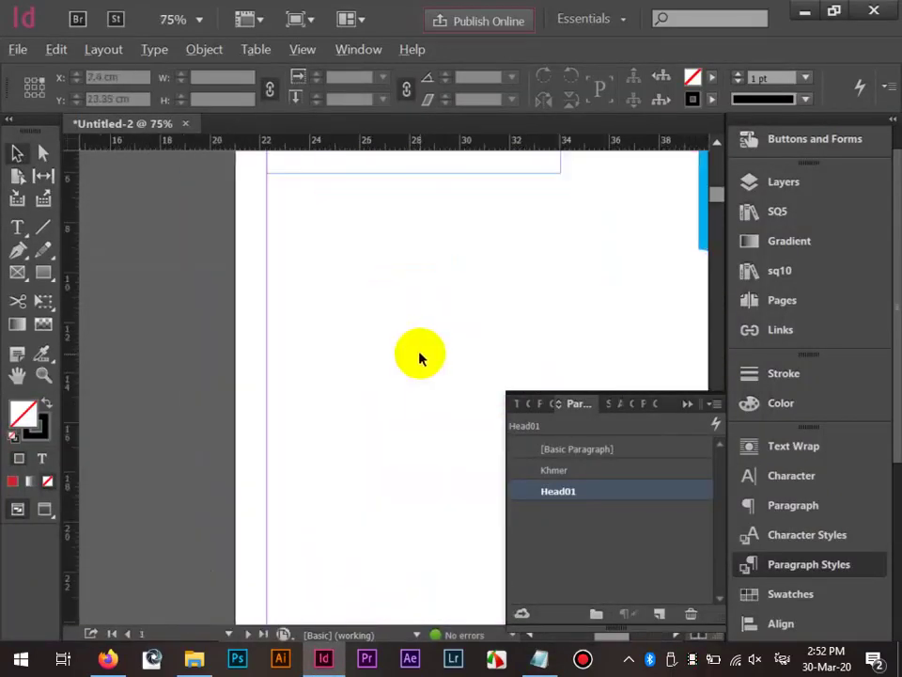
pyautogui.moveTo(420, 348); pyautogui.dragTo(273, 454)
pyautogui.scroll(1, 256, 380)
pyautogui.scroll(-1, 256, 379)
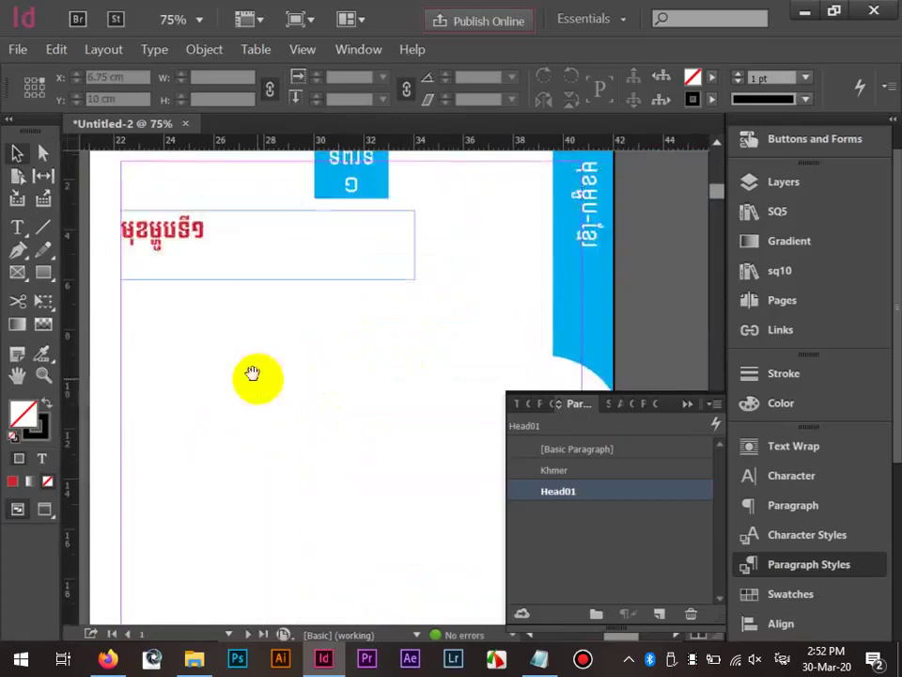
pyautogui.moveTo(256, 376); pyautogui.dragTo(311, 356)
pyautogui.click(325, 257)
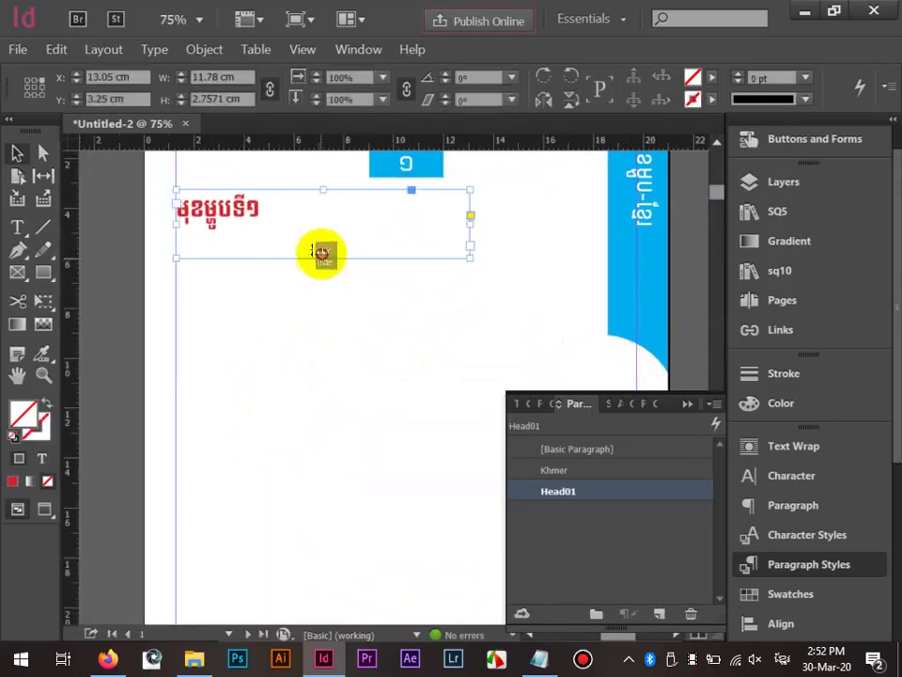
pyautogui.moveTo(323, 257); pyautogui.dragTo(318, 248)
pyautogui.moveTo(248, 229); pyautogui.dragTo(250, 292)
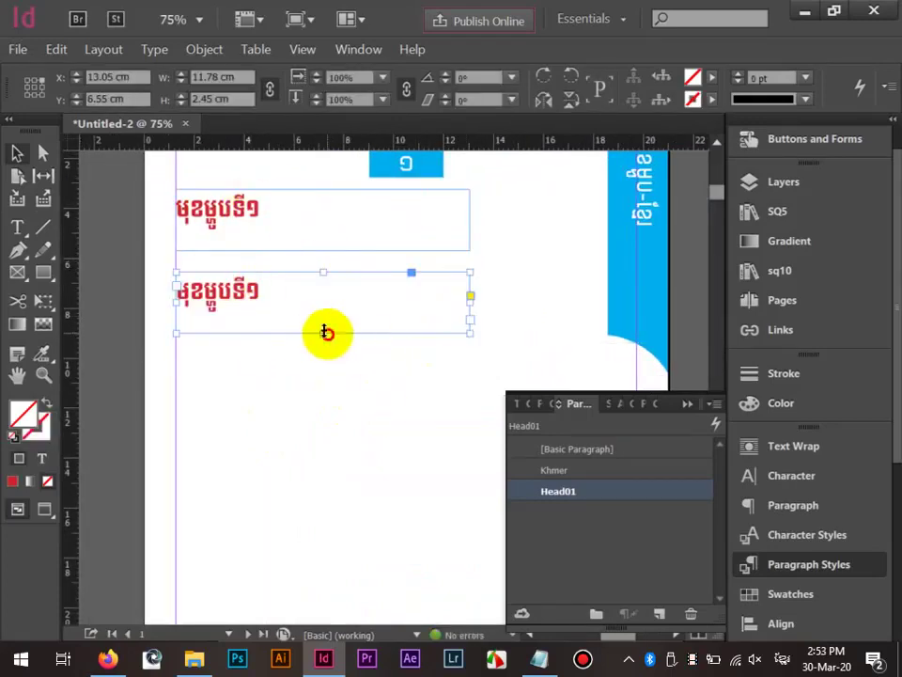
# Extend the duplicated frame to about 11 cm high and replace its text with គ្រឿងផ្សំសំខាន់ៗ.
pyautogui.moveTo(323, 332); pyautogui.dragTo(306, 520)
pyautogui.doubleClick(309, 329)
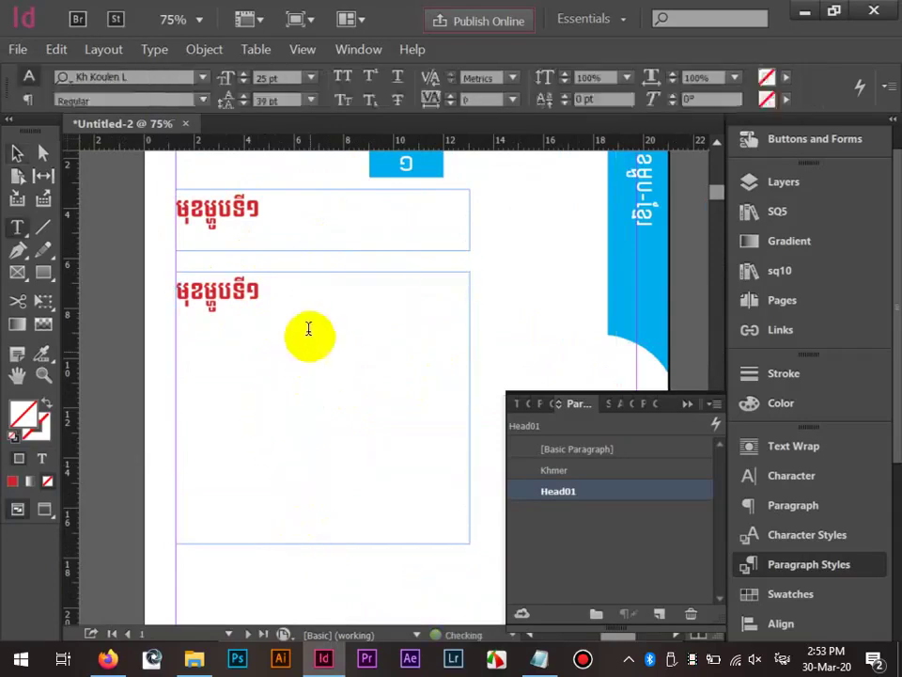
pyautogui.moveTo(260, 292); pyautogui.dragTo(123, 293)
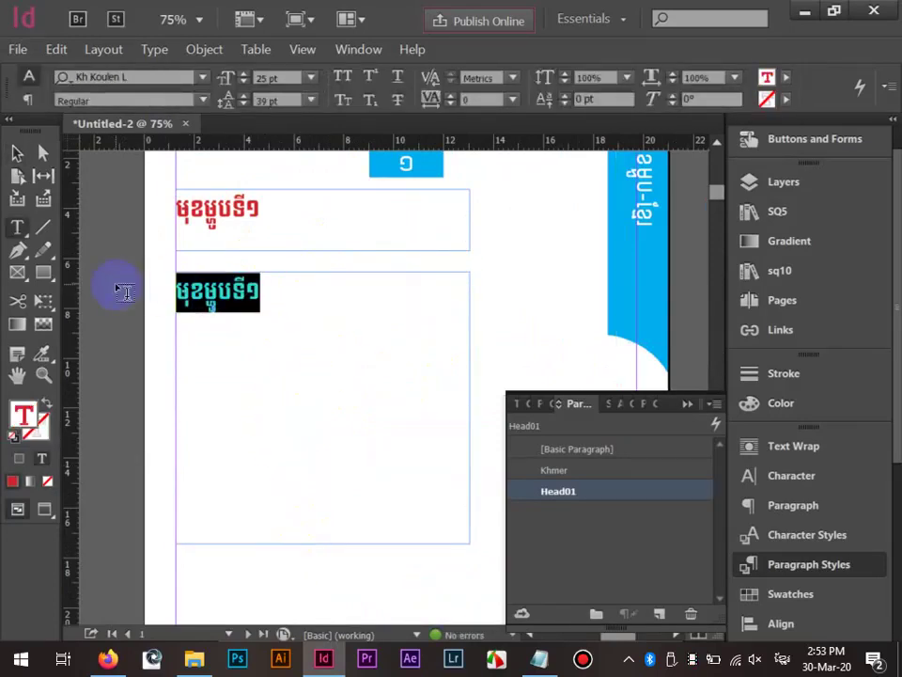
pyautogui.press('BackSpace')
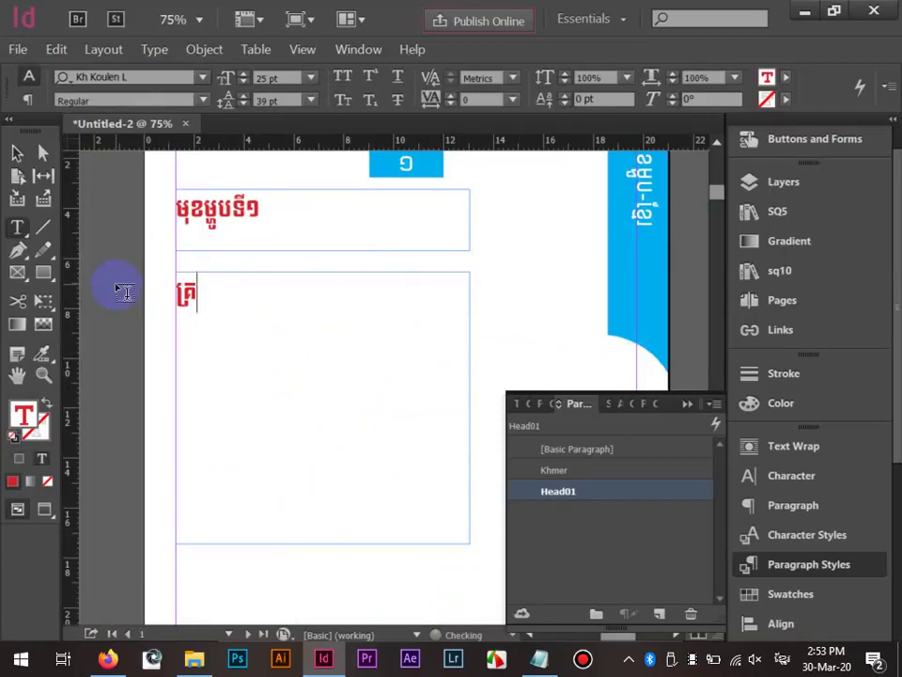
pyautogui.write('គ្រឿងផ្សំសំខាន់។')
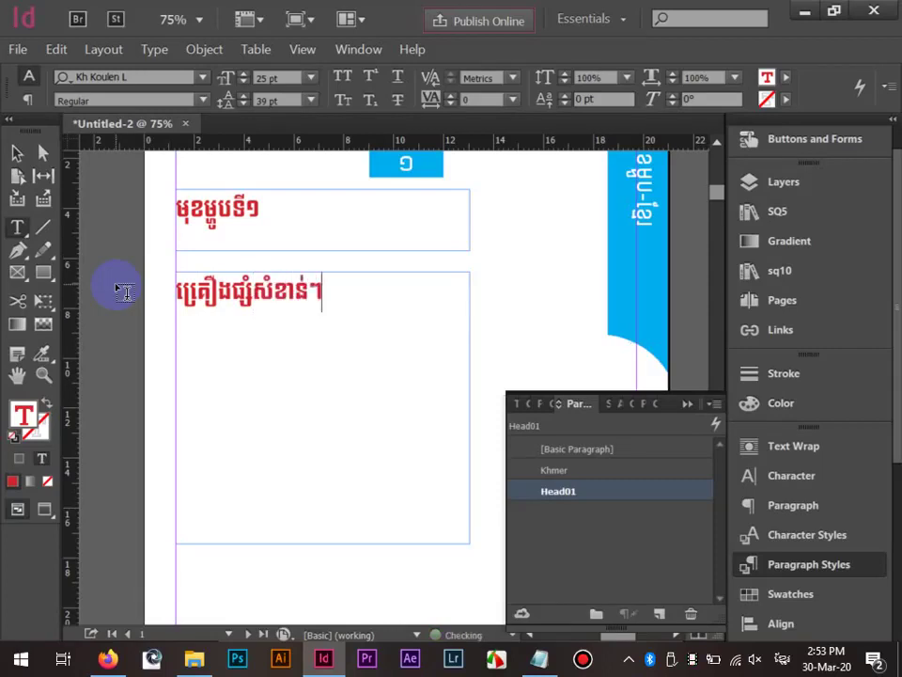
# Select the ingredients heading text and turn off Ligatures in the Head01 paragraph style's basic character formats.
pyautogui.hotkey('ctrl', 'a')
pyautogui.click(586, 493)
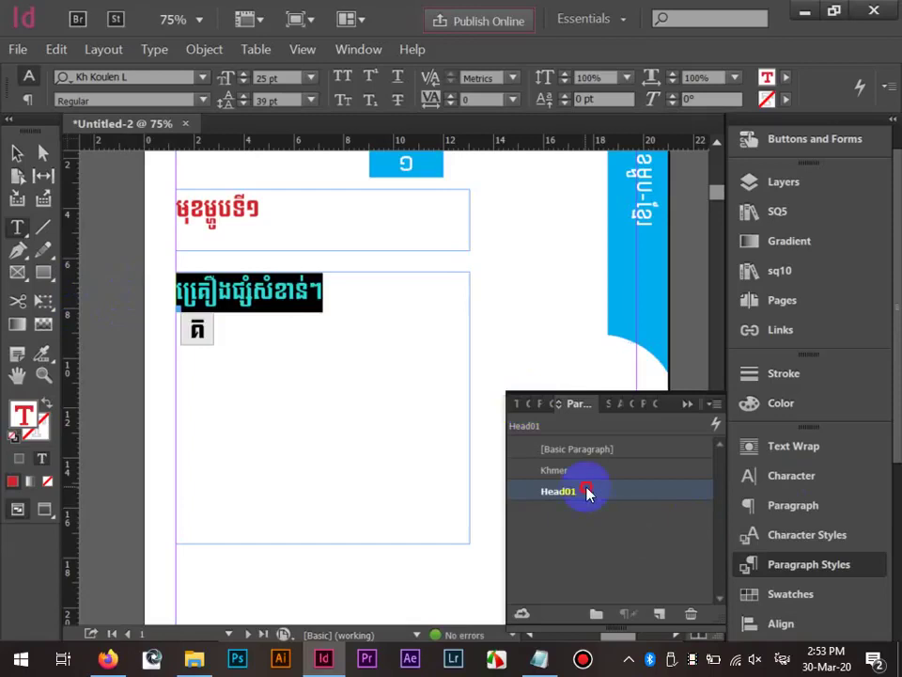
pyautogui.doubleClick(576, 488)
pyautogui.click(174, 69)
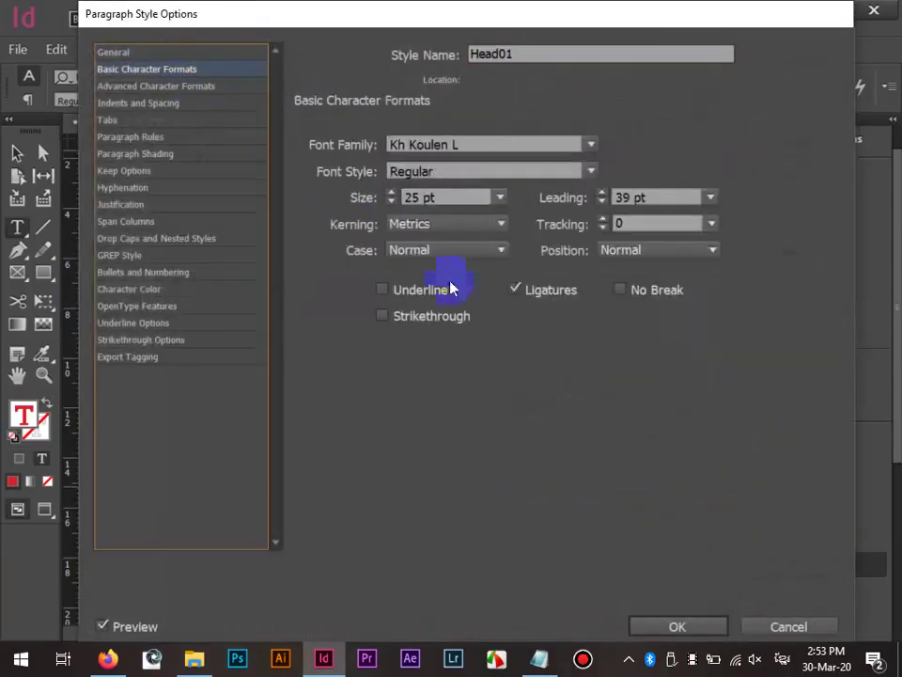
pyautogui.click(677, 626)
# Add a colon at the end of the គ្រឿងផ្សំសំខាន់ៗ heading and start a new line below it.
pyautogui.click(17, 152)
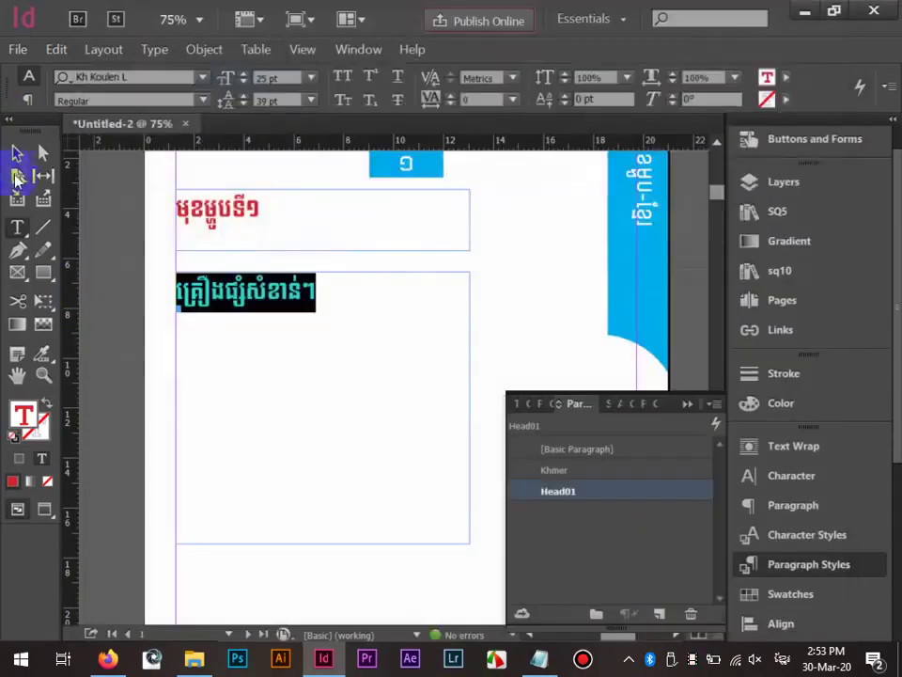
pyautogui.click(169, 231)
pyautogui.click(322, 301)
pyautogui.doubleClick(331, 291)
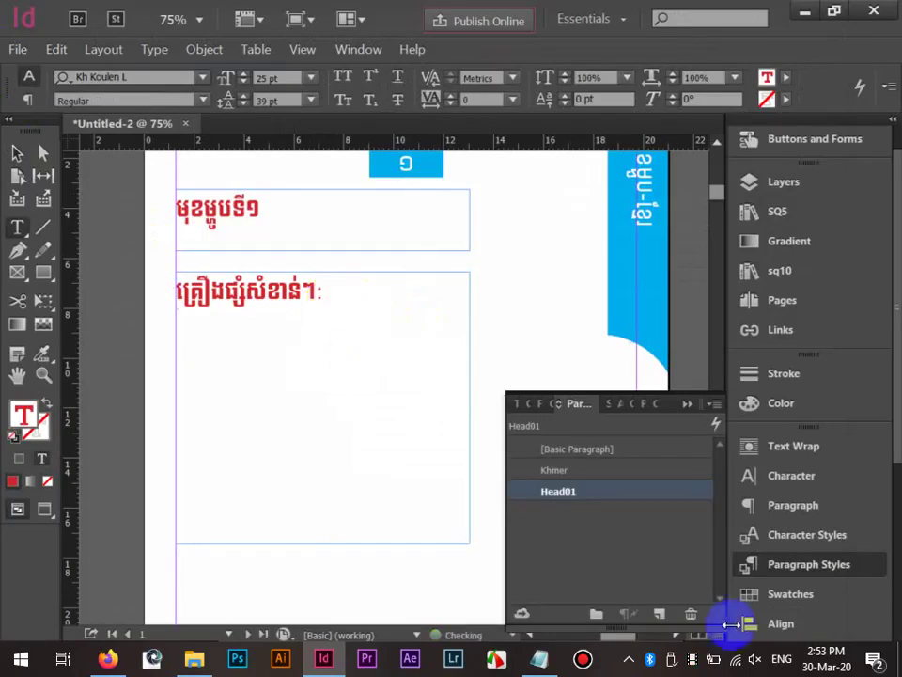
# Create a paragraph style based on Head01 for the new line, with 19 pt size, 34 pt leading and [Black] text colour.
pyautogui.click(659, 613)
pyautogui.doubleClick(609, 513)
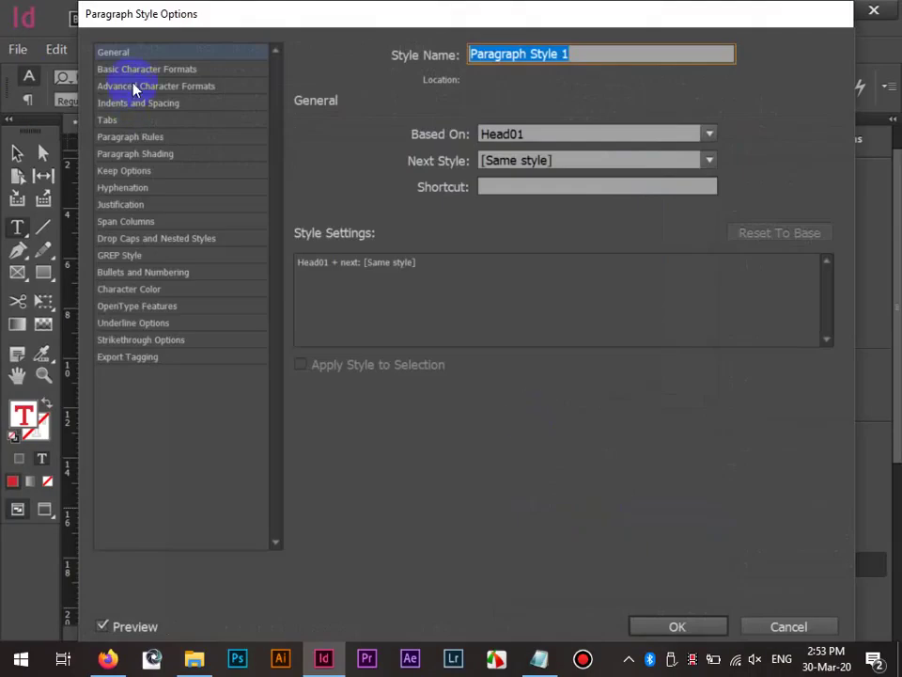
pyautogui.click(141, 70)
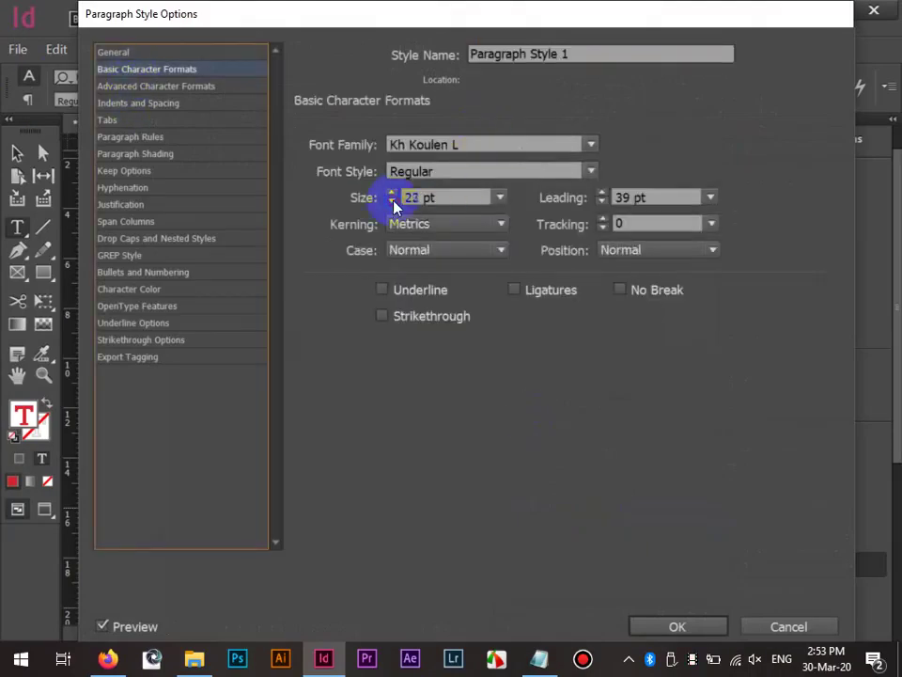
pyautogui.click(601, 202)
pyautogui.click(600, 202)
pyautogui.click(601, 202)
pyautogui.click(129, 289)
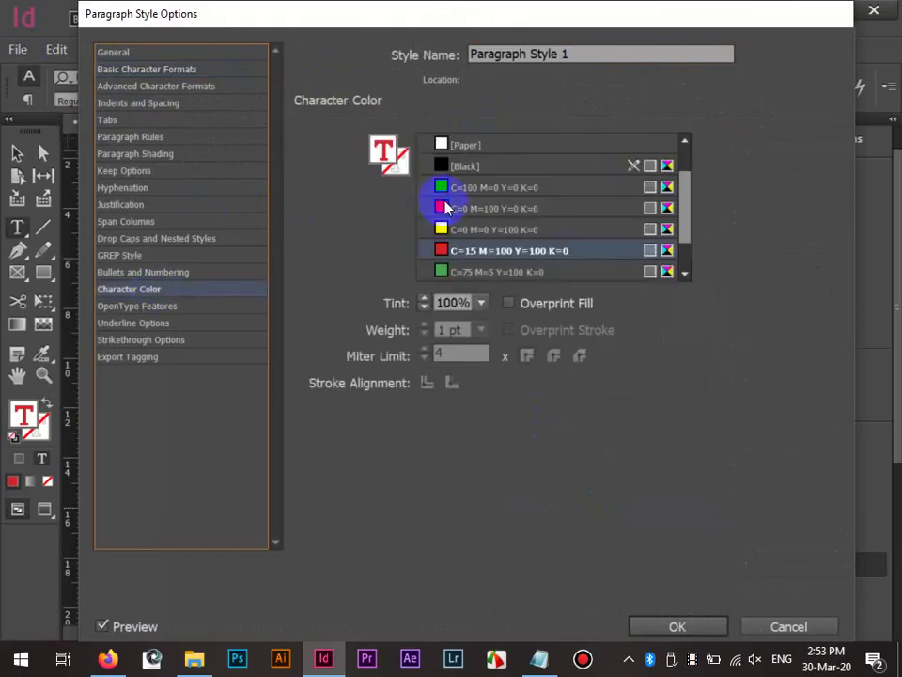
pyautogui.click(447, 207)
pyautogui.click(679, 626)
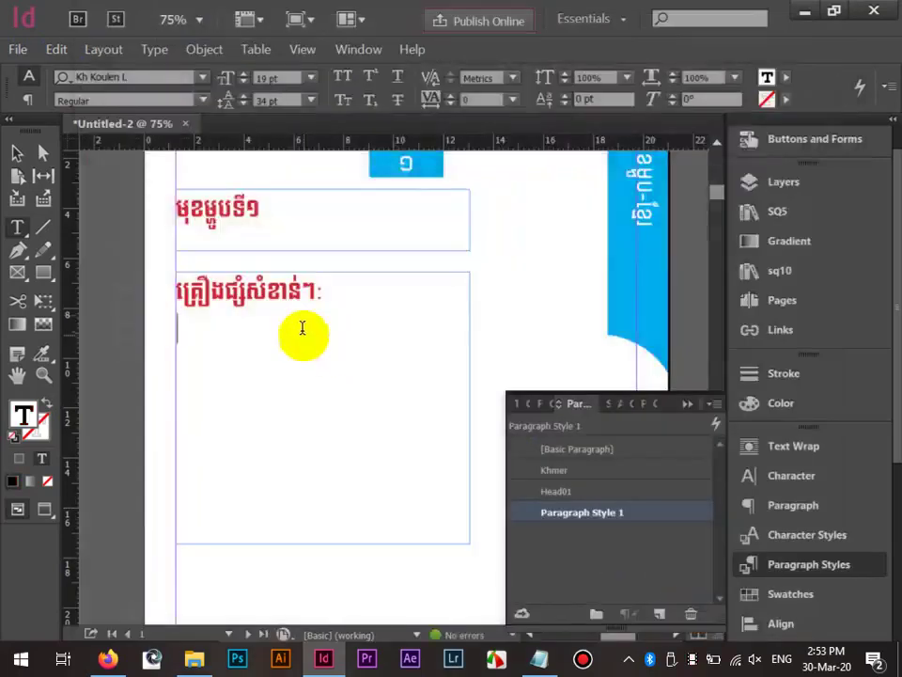
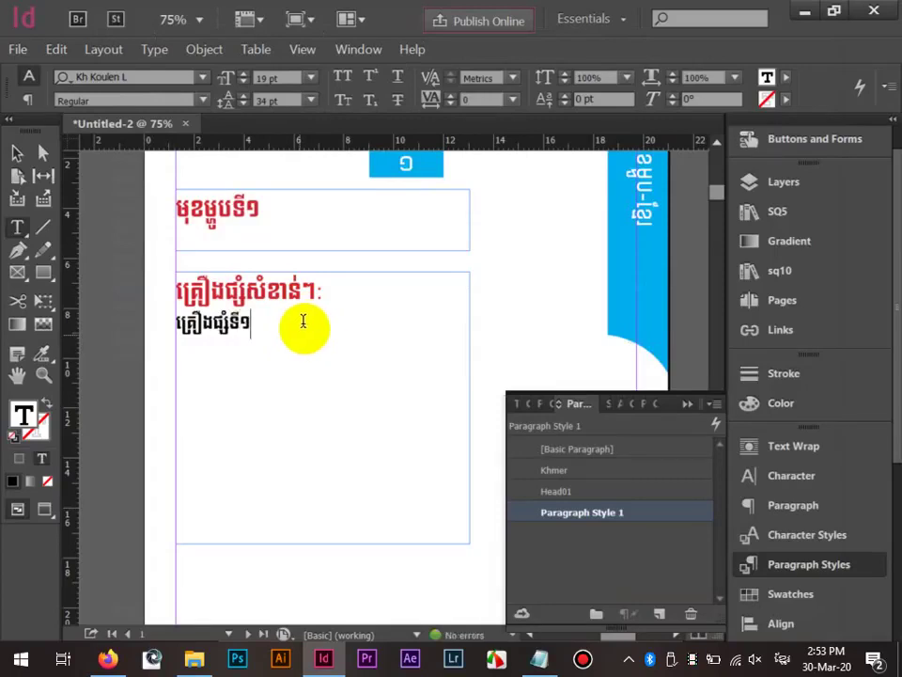
# Copy the ingredient line គ្រឿងផ្សំទី១ and repeat it on the four lines below, numbered ២, ៣, ៤ and ៥.
pyautogui.moveTo(262, 326); pyautogui.dragTo(175, 322)
pyautogui.hotkey('ctrl', 'c')
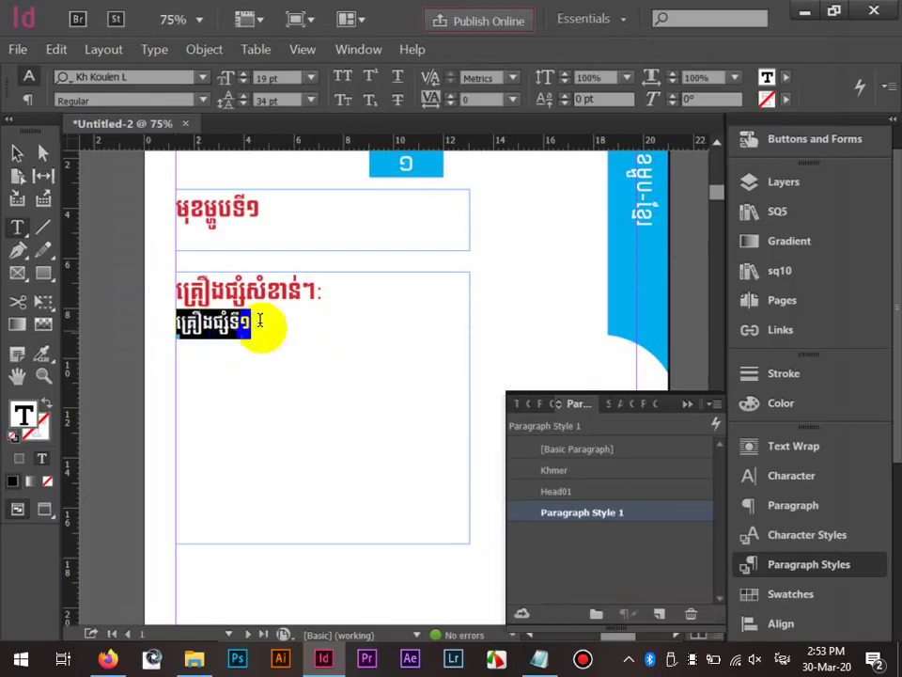
pyautogui.click(297, 318)
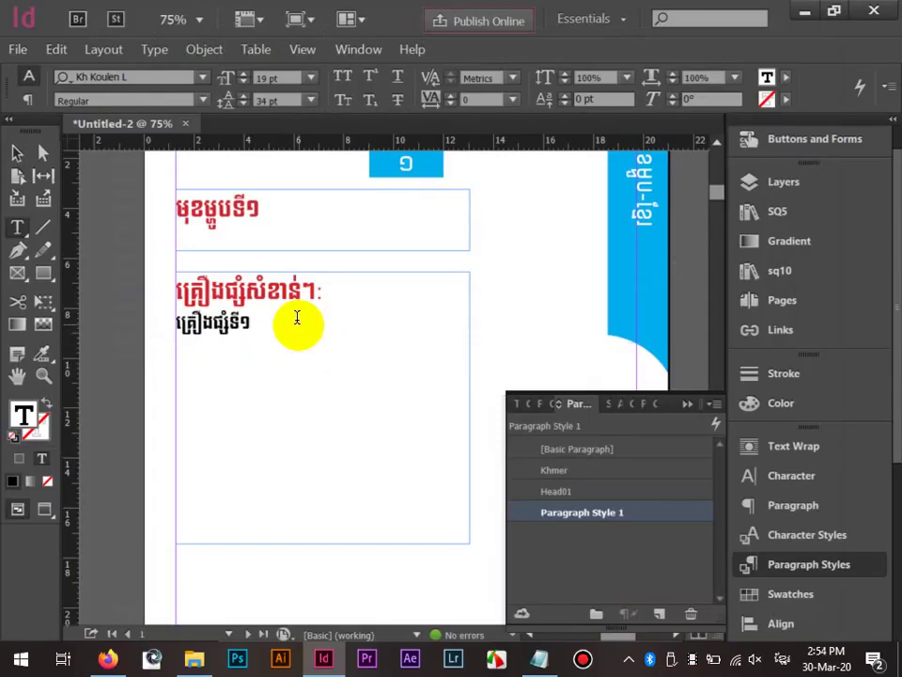
pyautogui.hotkey('ctrl', 'v')
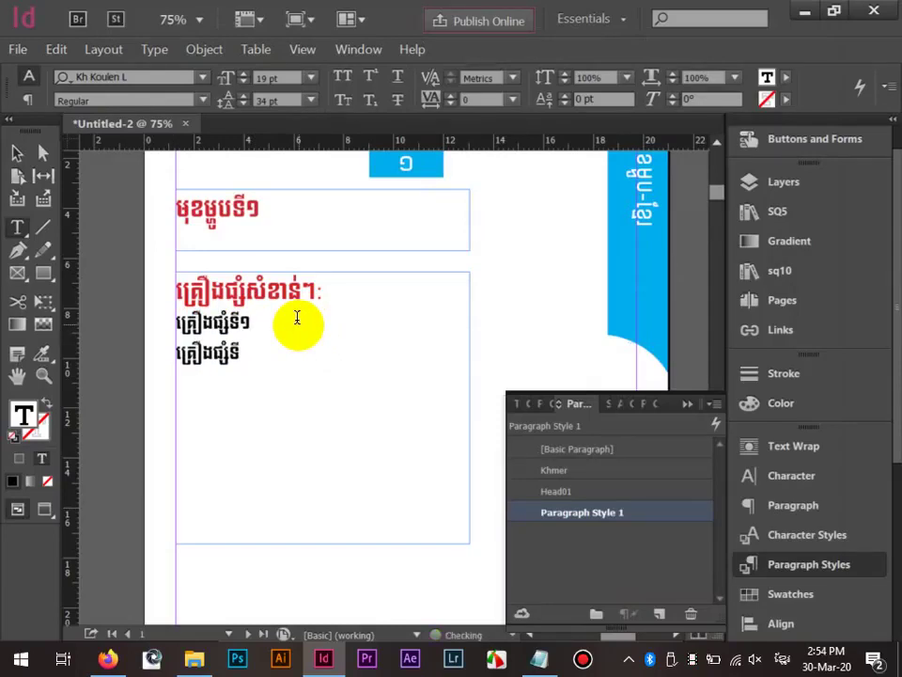
pyautogui.press('Return')
pyautogui.write('គ្រឿងផ្សំទី១')
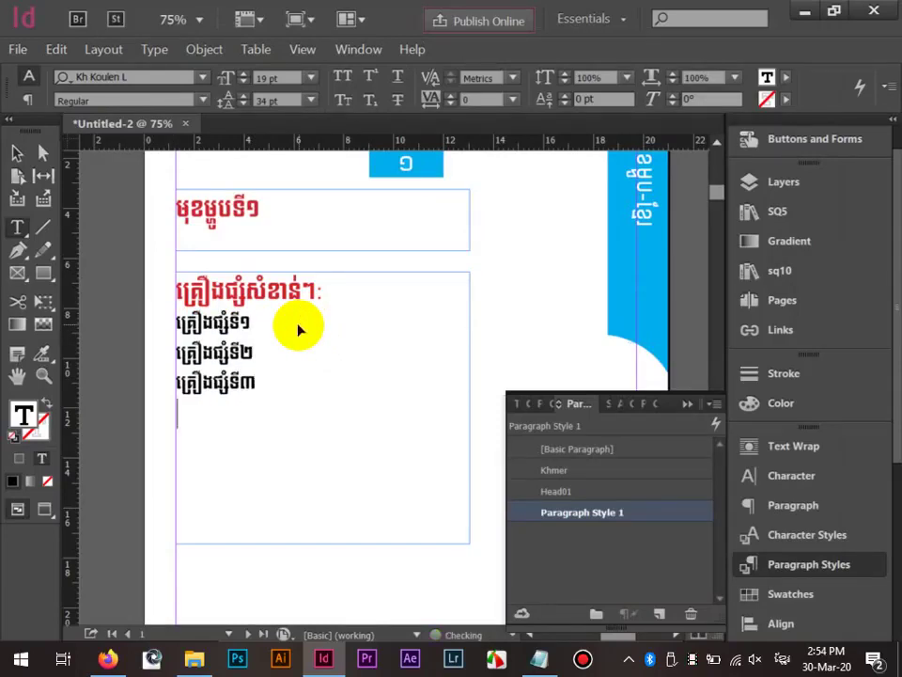
pyautogui.write('គ្រឿងផ្សំទី១')
pyautogui.press('BackSpace')
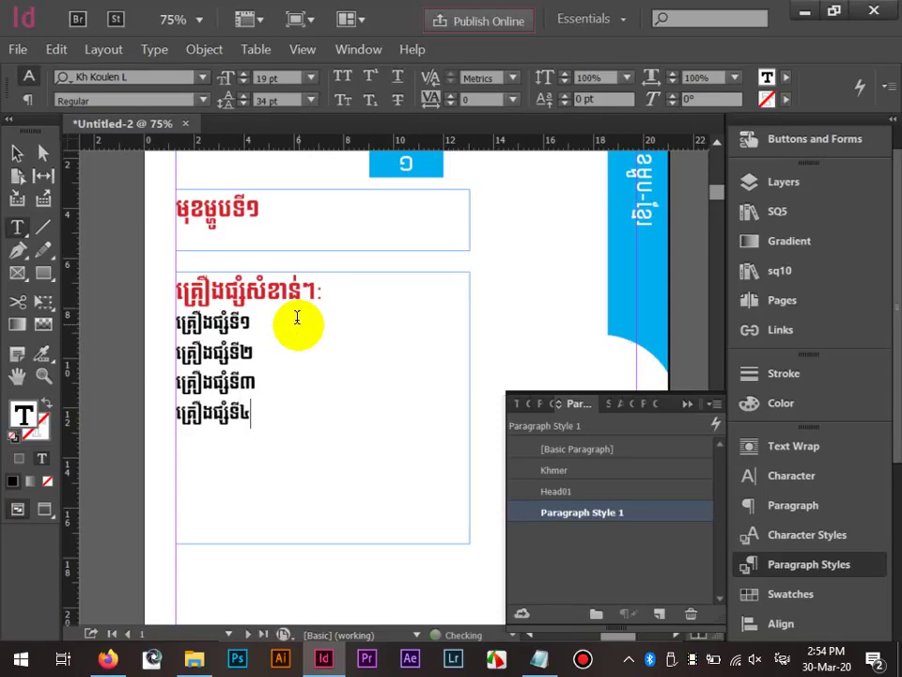
pyautogui.hotkey('ctrl', 'v')
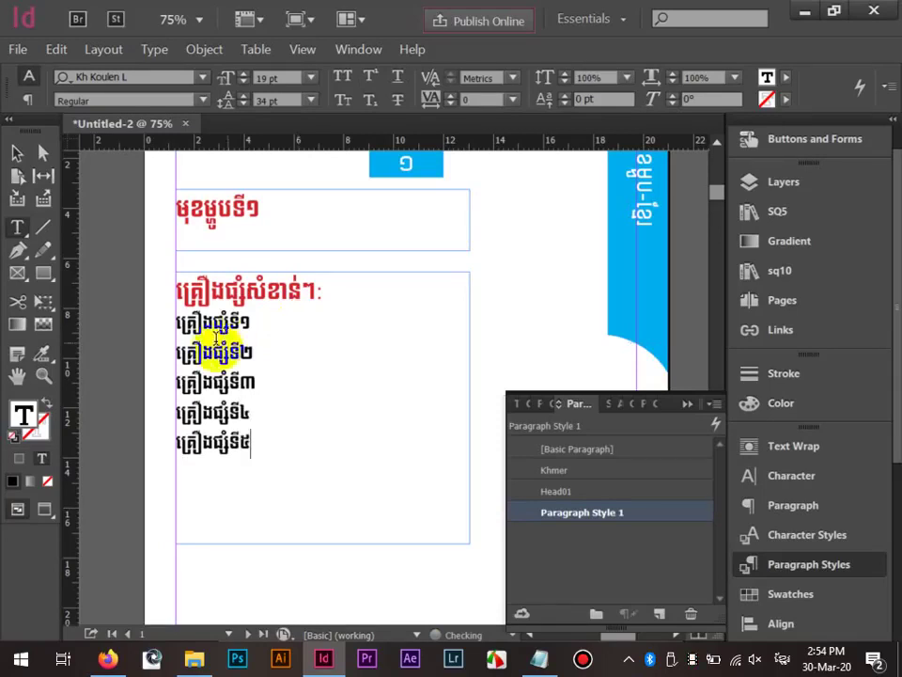
# Try indenting the first ingredient line with a tab and a leading hyphen.
pyautogui.click(281, 402)
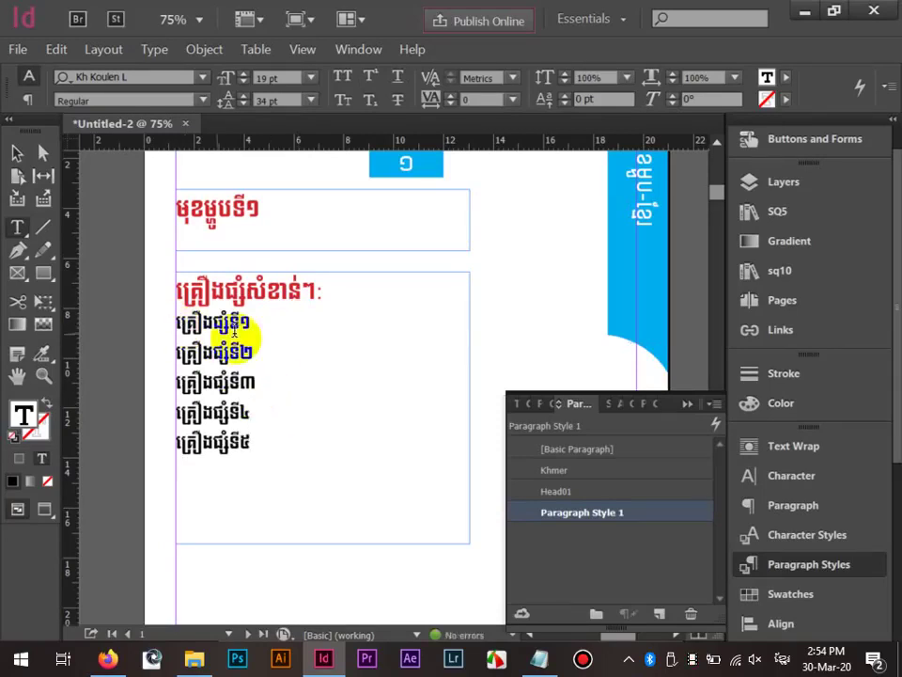
pyautogui.press('Tab')
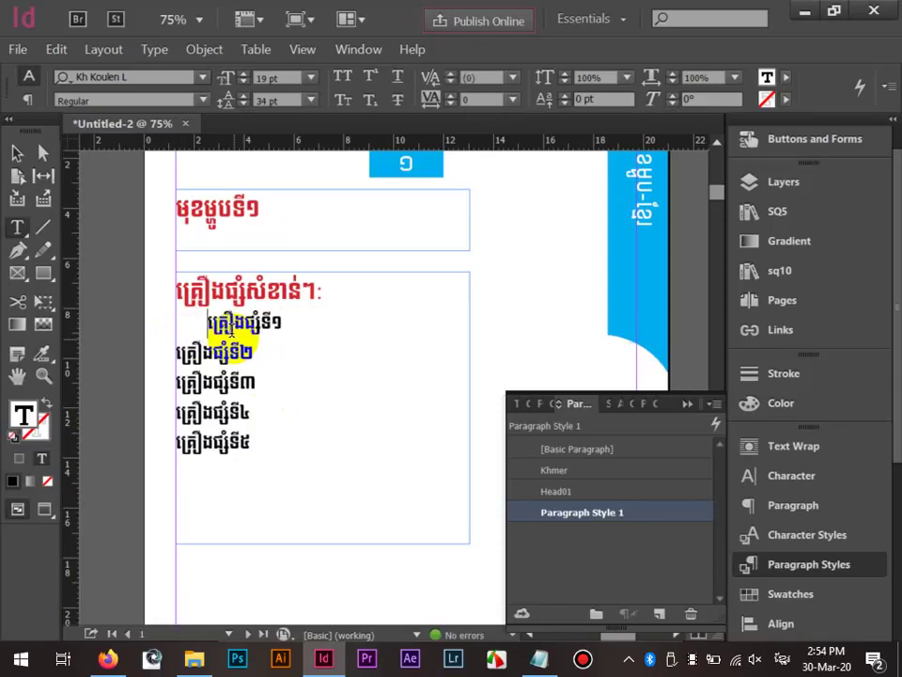
pyautogui.write('១.')
pyautogui.press('BackSpace')
pyautogui.press('BackSpace')
pyautogui.write('ក')
pyautogui.press('BackSpace')
pyautogui.write('-')
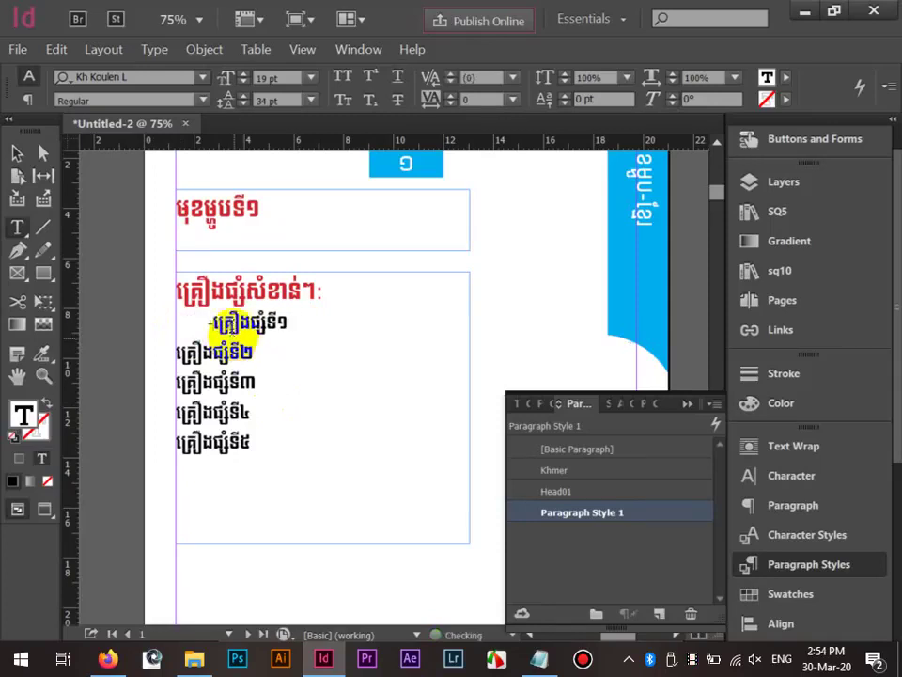
# Try the same manual indent on the second ingredient line, and remove the tabs and hyphen from both lines.
pyautogui.press('Down')
pyautogui.press('Home')
pyautogui.press('Tab')
pyautogui.write('ត')
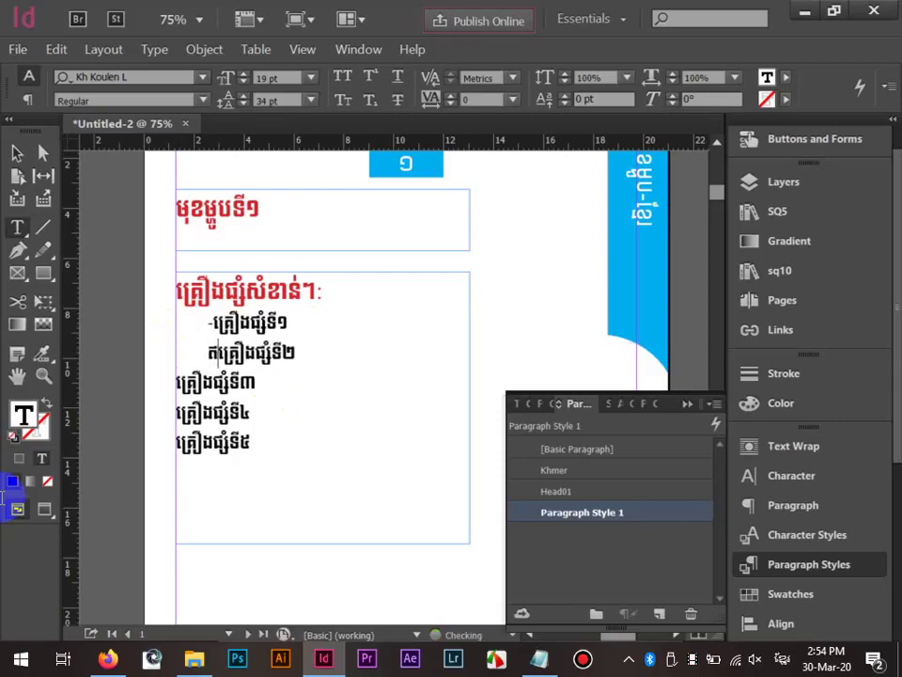
pyautogui.press('BackSpace')
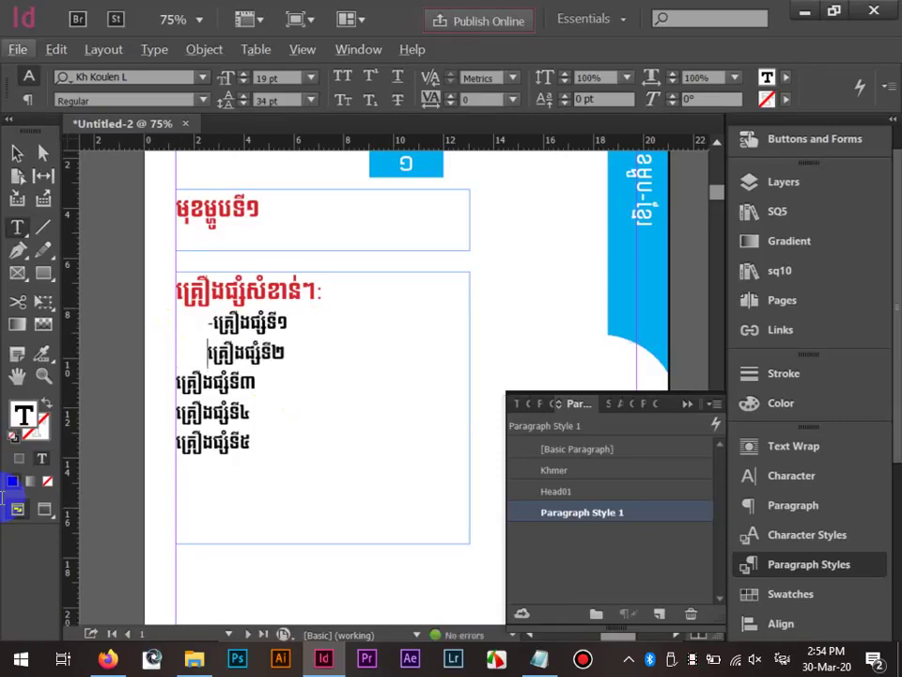
pyautogui.press('BackSpace')
pyautogui.click(212, 321)
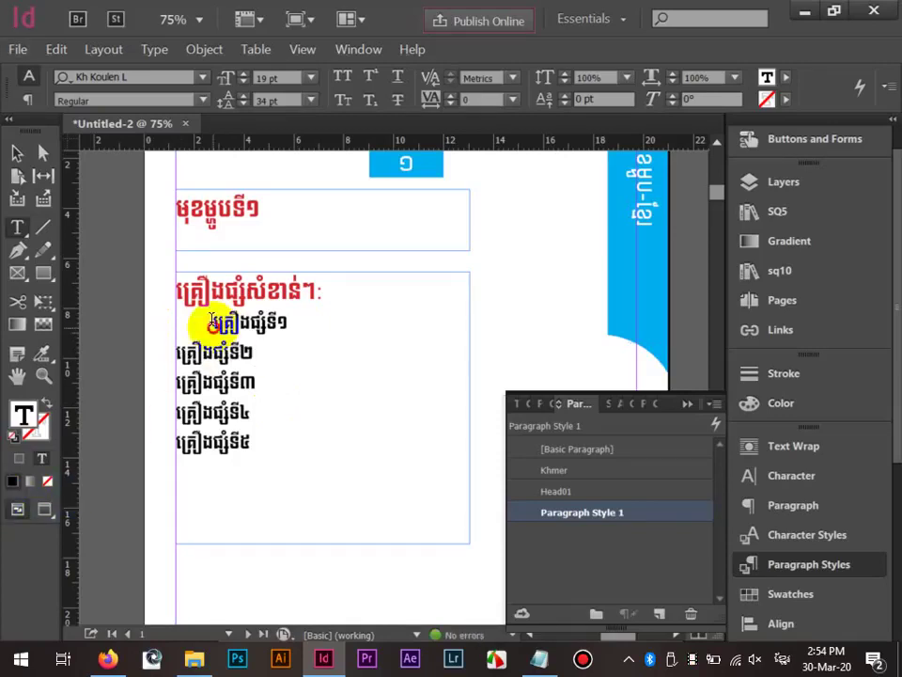
pyautogui.moveTo(212, 323); pyautogui.dragTo(175, 323)
pyautogui.press('BackSpace')
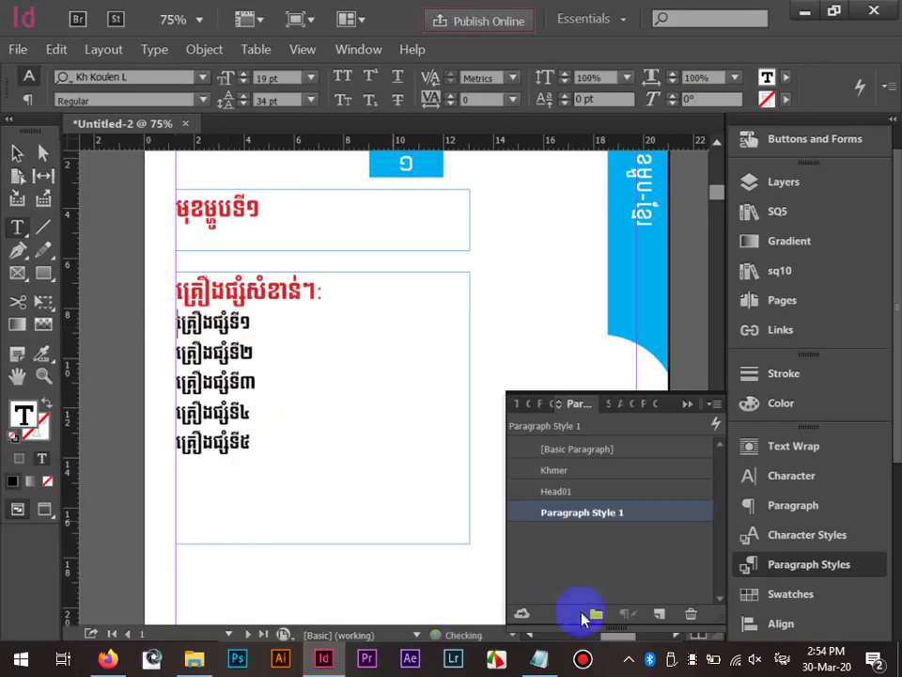
# Switch to the Lesson.txt notes in Notepad, point out the "4-Using Bullet" topic, and return to InDesign.
pyautogui.click(538, 657)
pyautogui.moveTo(237, 360); pyautogui.dragTo(115, 359)
pyautogui.click(271, 362)
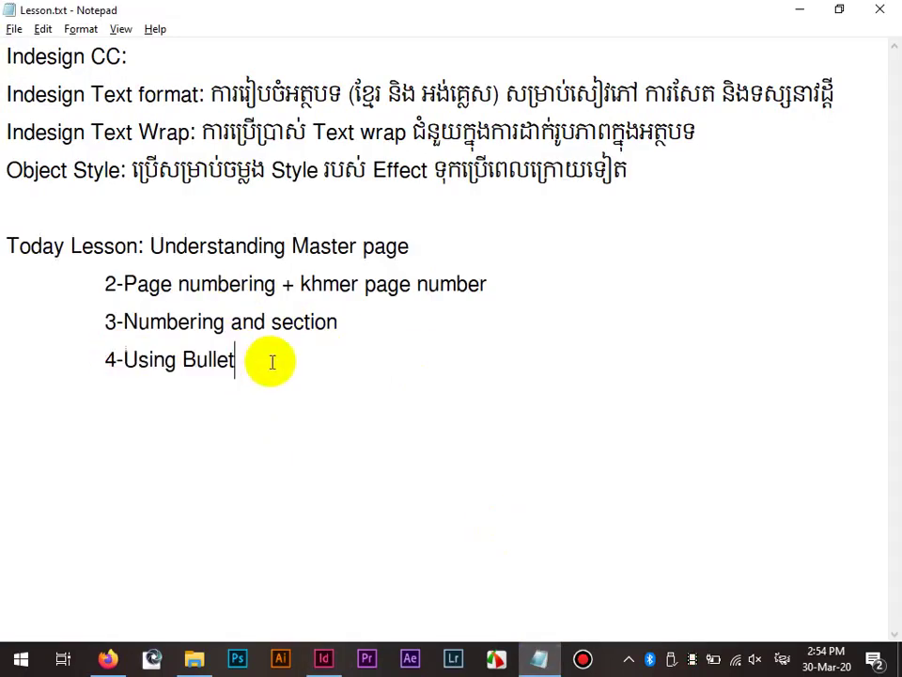
pyautogui.hotkey('alt', 'Tab')
# Apply bullets to the five ingredient lines under the គ្រឿងផ្សំសំខាន់ៗ heading.
pyautogui.moveTo(250, 441); pyautogui.dragTo(159, 334)
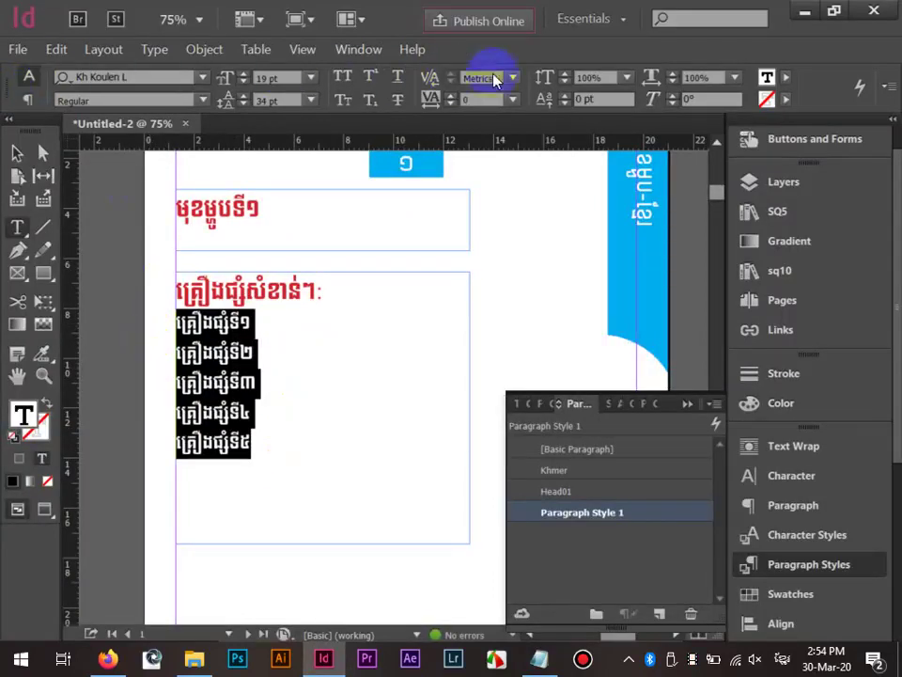
pyautogui.click(28, 99)
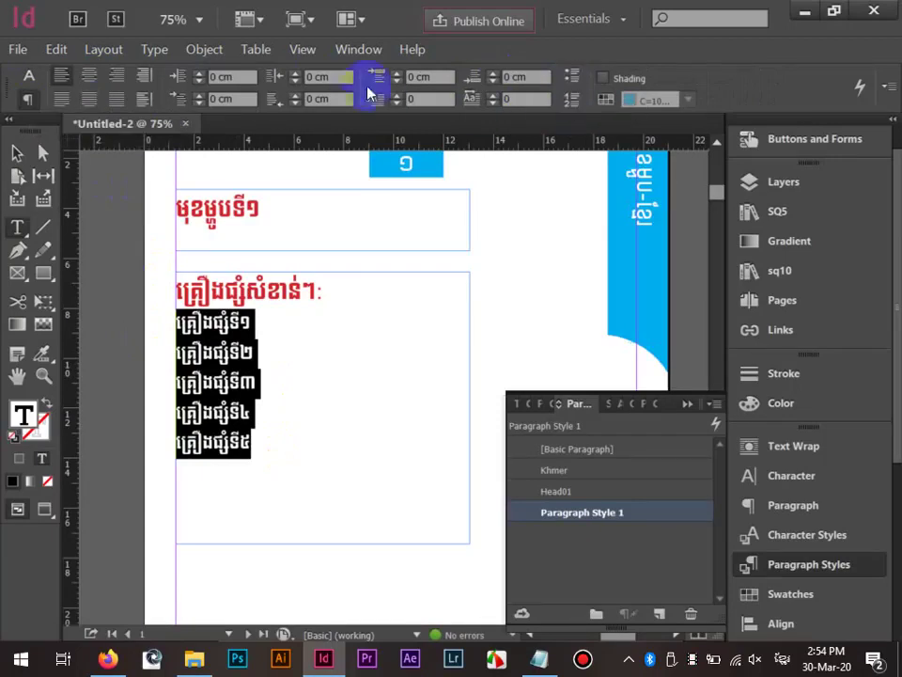
pyautogui.click(157, 50)
pyautogui.moveTo(103, 49)
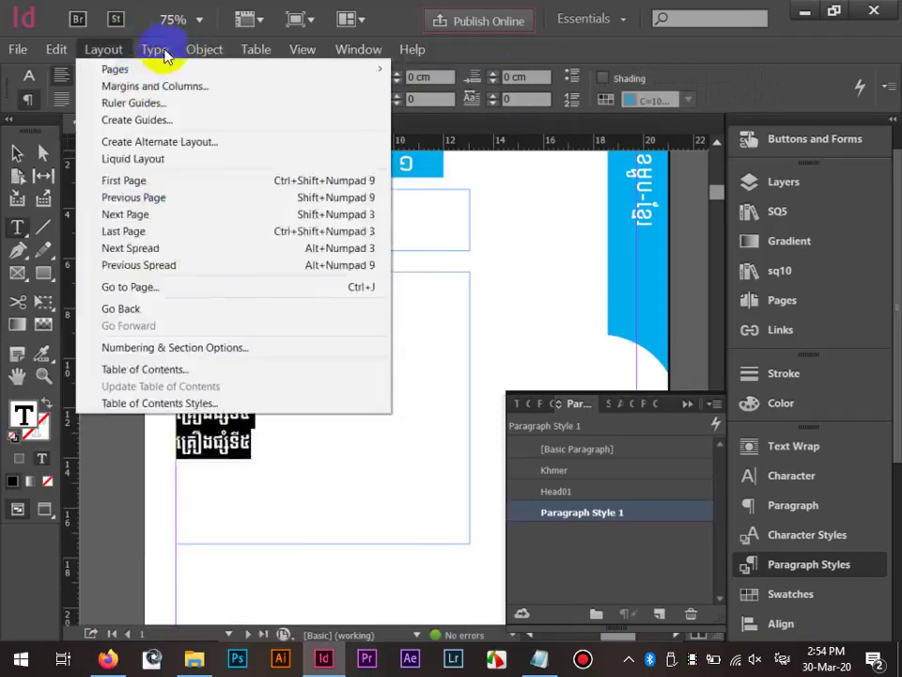
pyautogui.moveTo(154, 49)
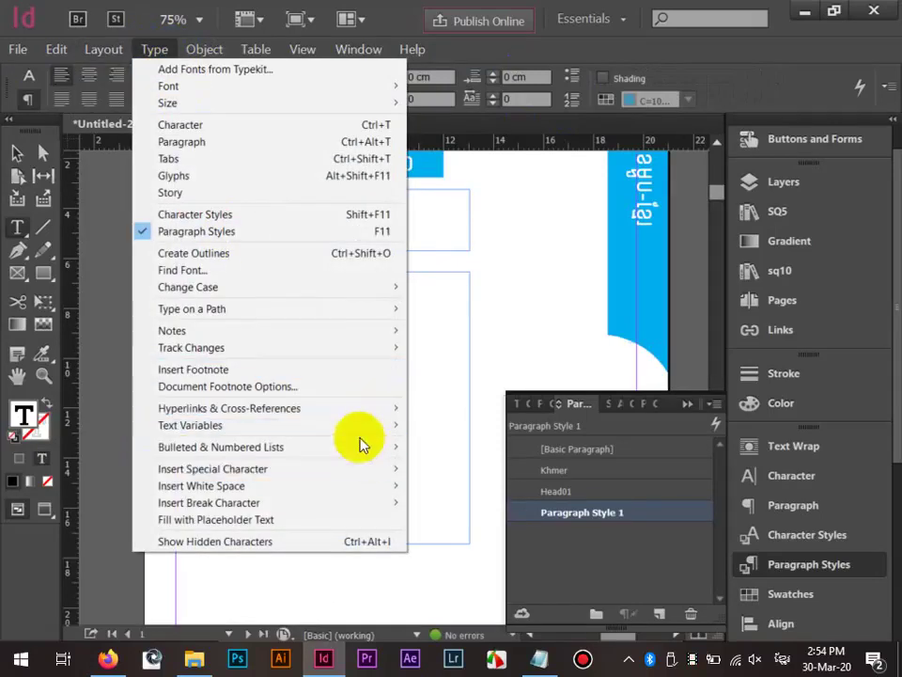
pyautogui.moveTo(356, 458)
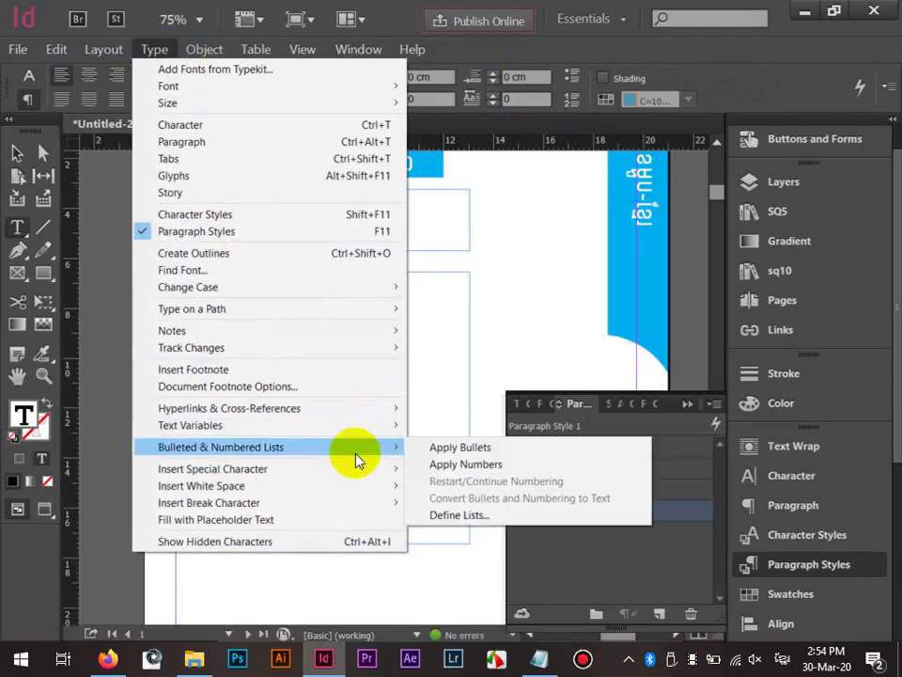
pyautogui.click(483, 449)
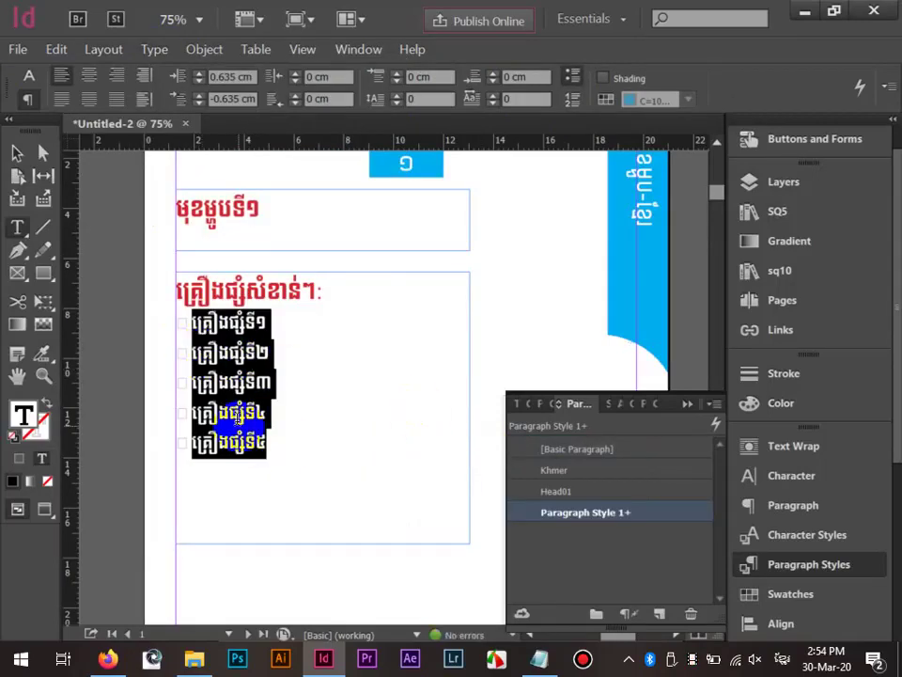
# Change the ingredient lines to a numbered list, try a 1 cm space before, and reset it to 0 cm.
pyautogui.click(153, 52)
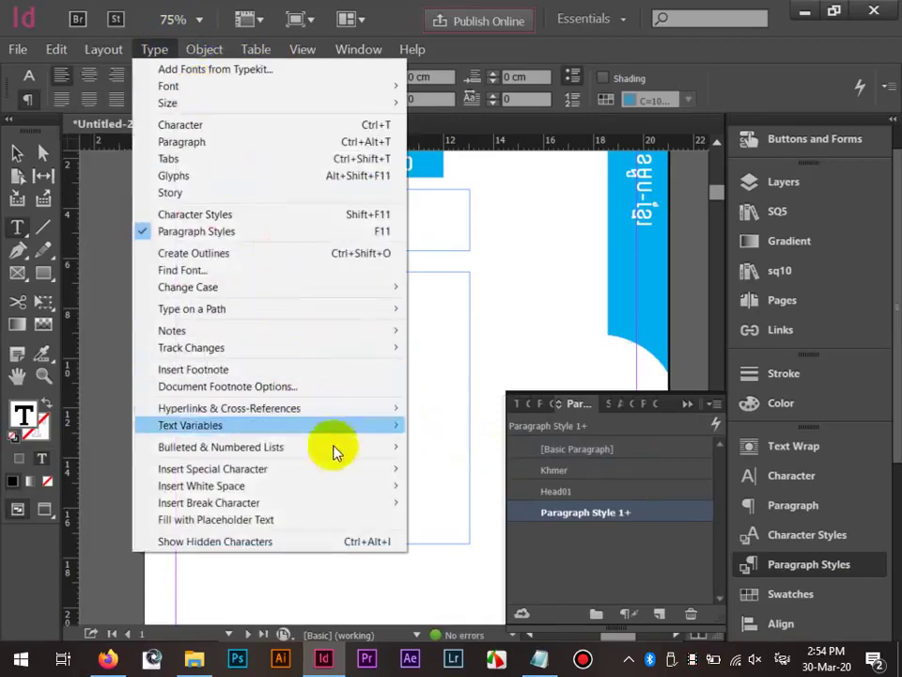
pyautogui.moveTo(340, 447)
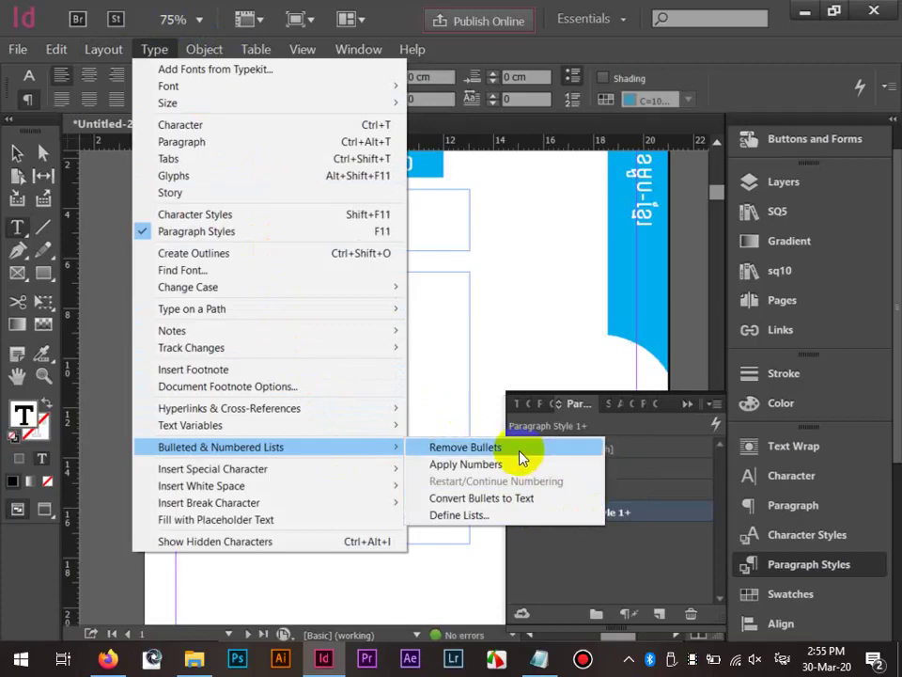
pyautogui.click(468, 461)
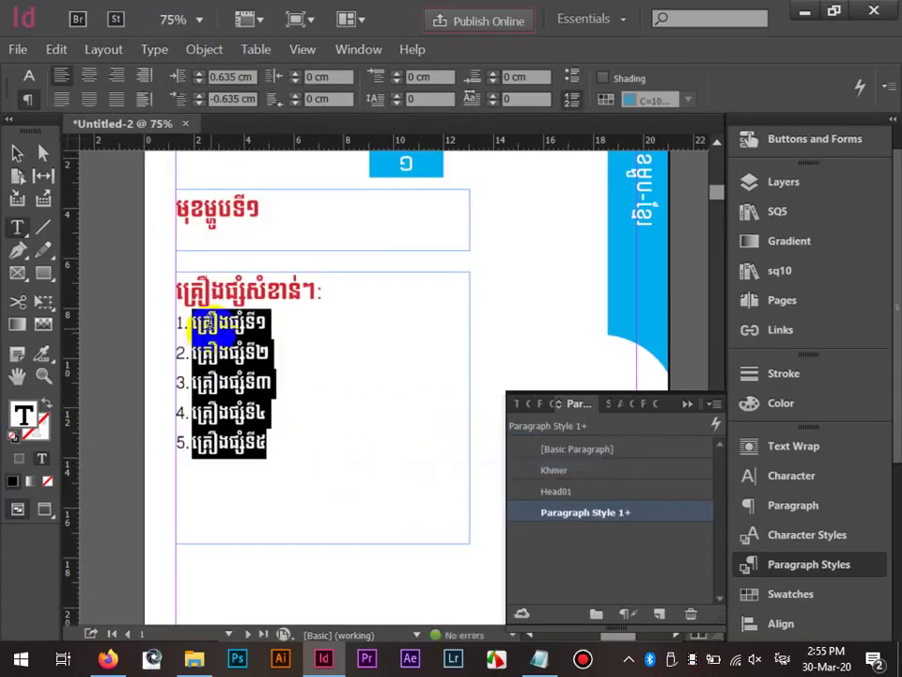
pyautogui.click(399, 74)
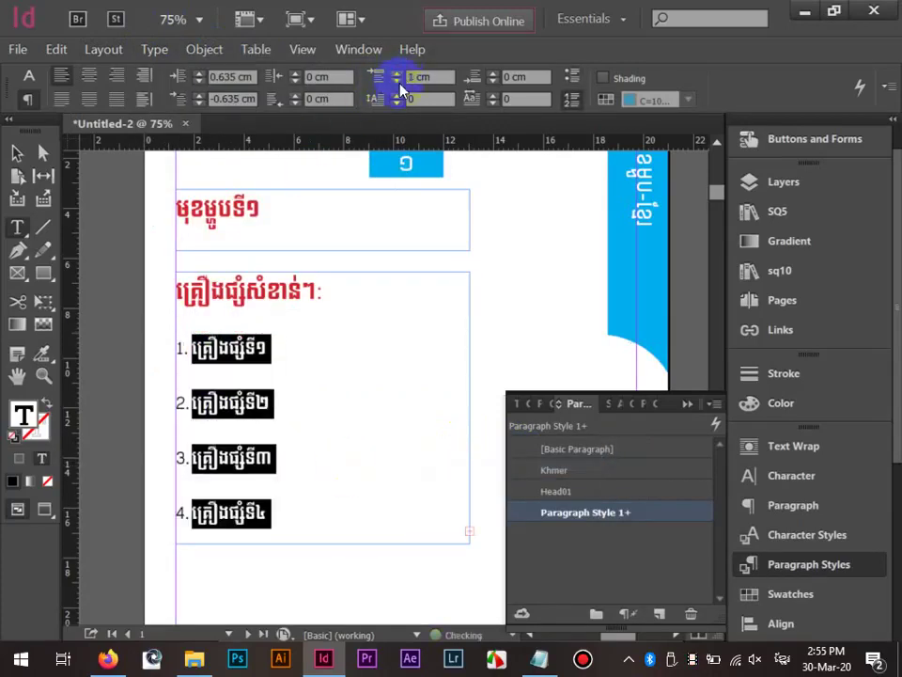
pyautogui.click(398, 82)
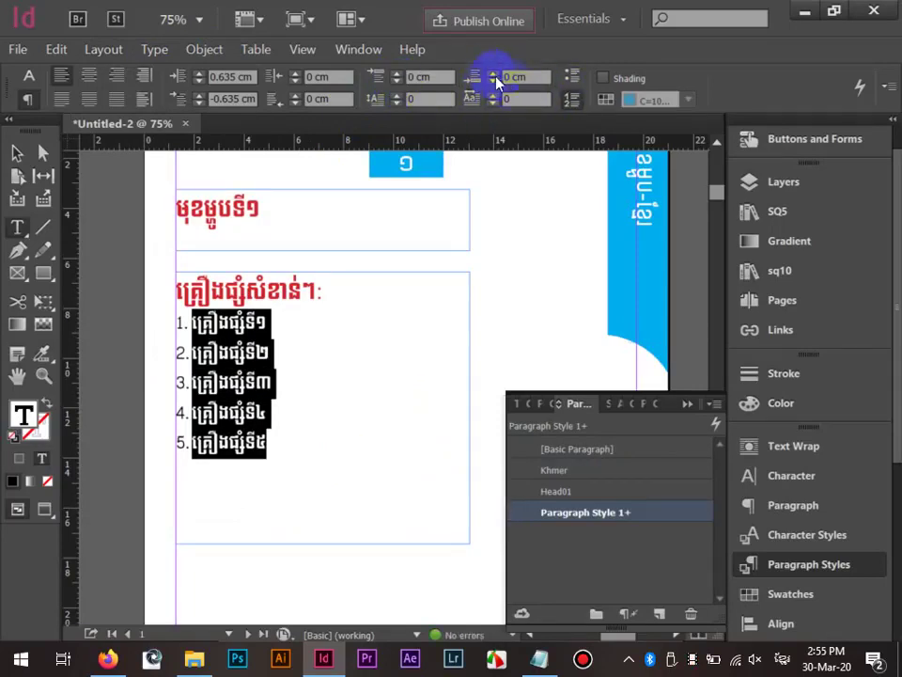
# Set the left indent of the five ingredient lines to 2 cm.
pyautogui.click(201, 77)
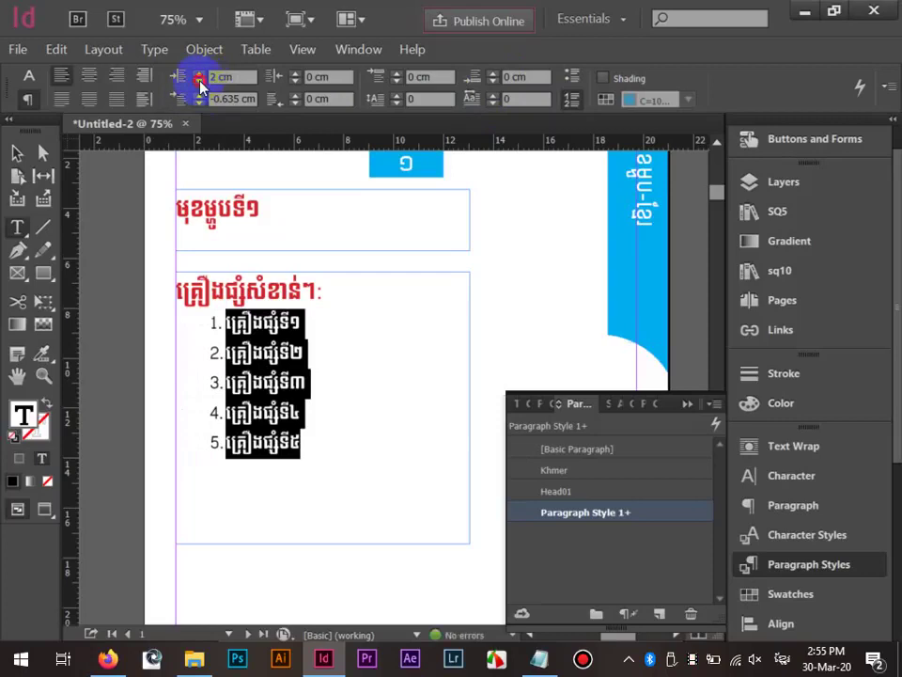
pyautogui.click(201, 83)
pyautogui.click(200, 74)
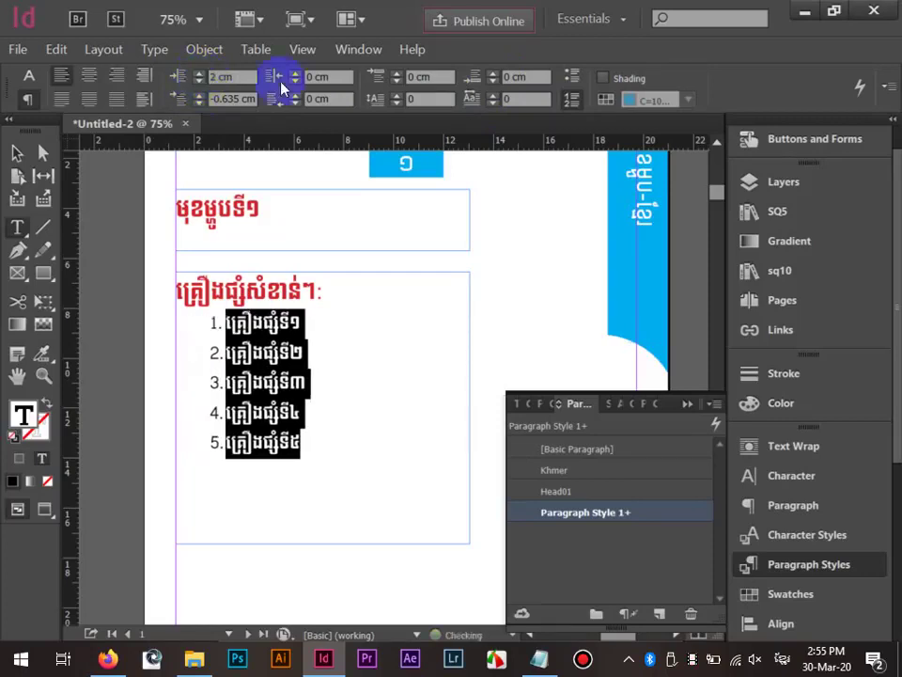
# Switch the ingredient list to bullets and back to numbers, and deselect the text.
pyautogui.click(571, 76)
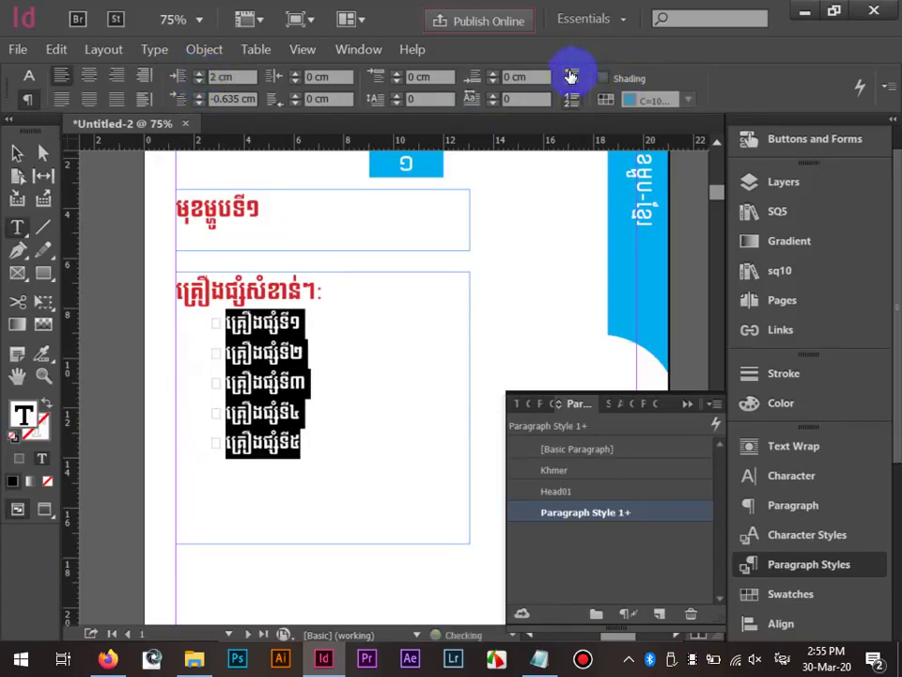
pyautogui.click(571, 98)
pyautogui.click(334, 428)
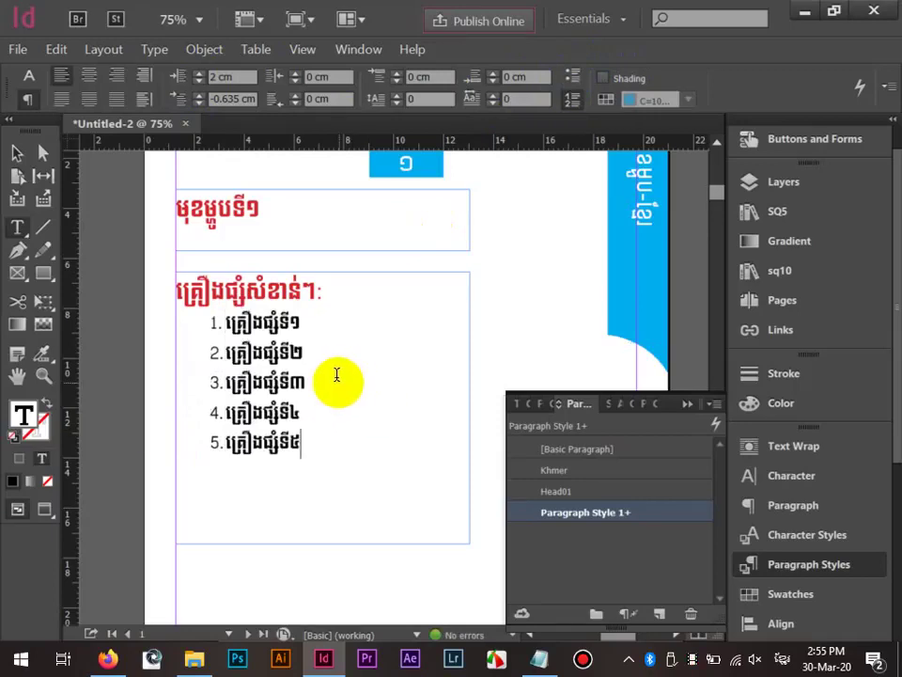
# Turn the five ingredient lines into a bulleted list and open their Bullets and Numbering options from the Paragraph settings.
pyautogui.moveTo(356, 439); pyautogui.dragTo(199, 324)
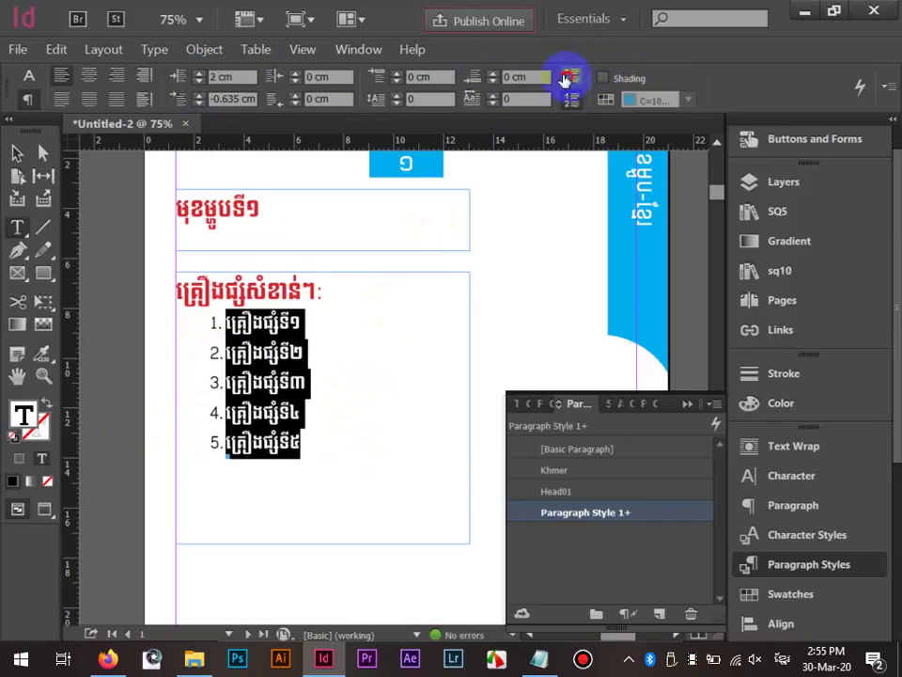
pyautogui.click(566, 78)
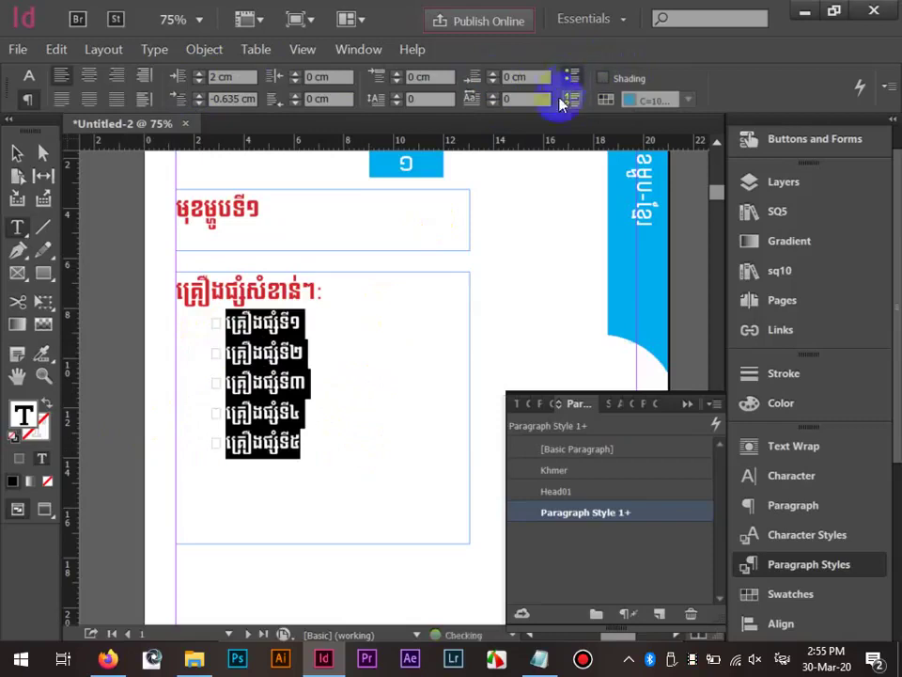
pyautogui.click(795, 567)
pyautogui.moveTo(897, 429); pyautogui.dragTo(889, 517)
pyautogui.click(799, 382)
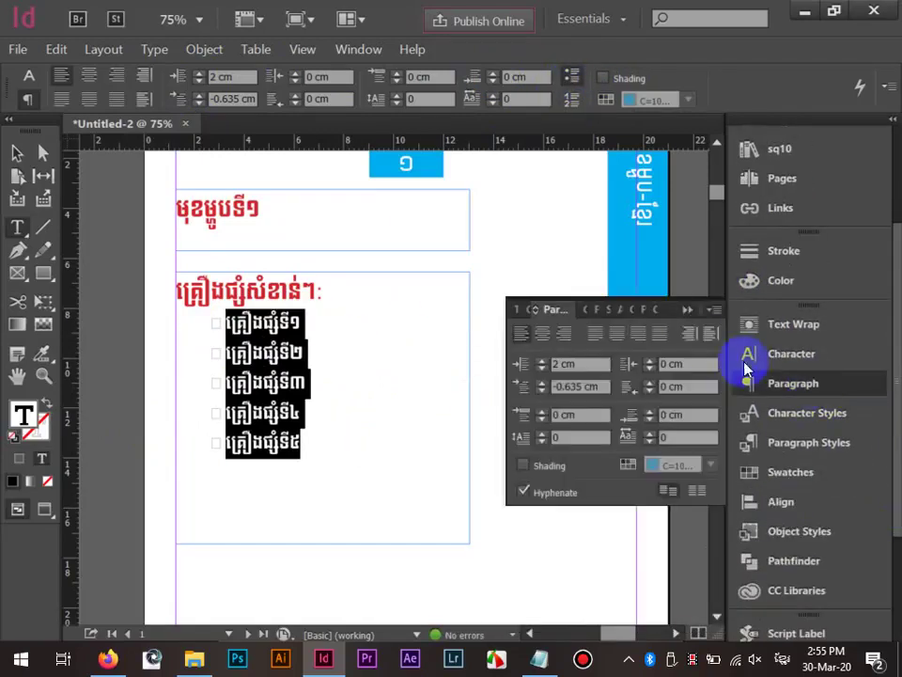
pyautogui.click(713, 312)
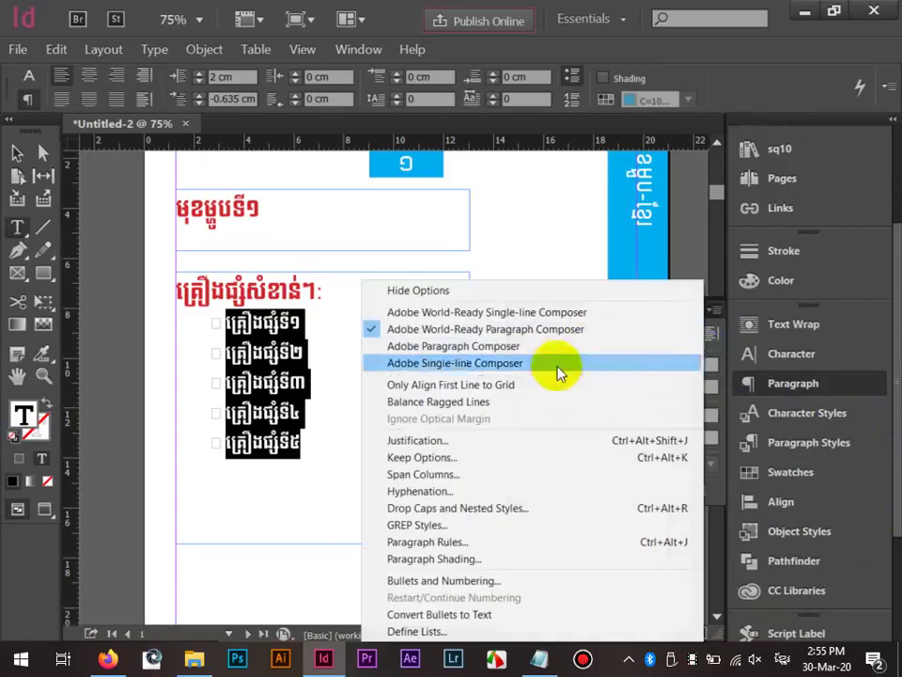
pyautogui.click(459, 581)
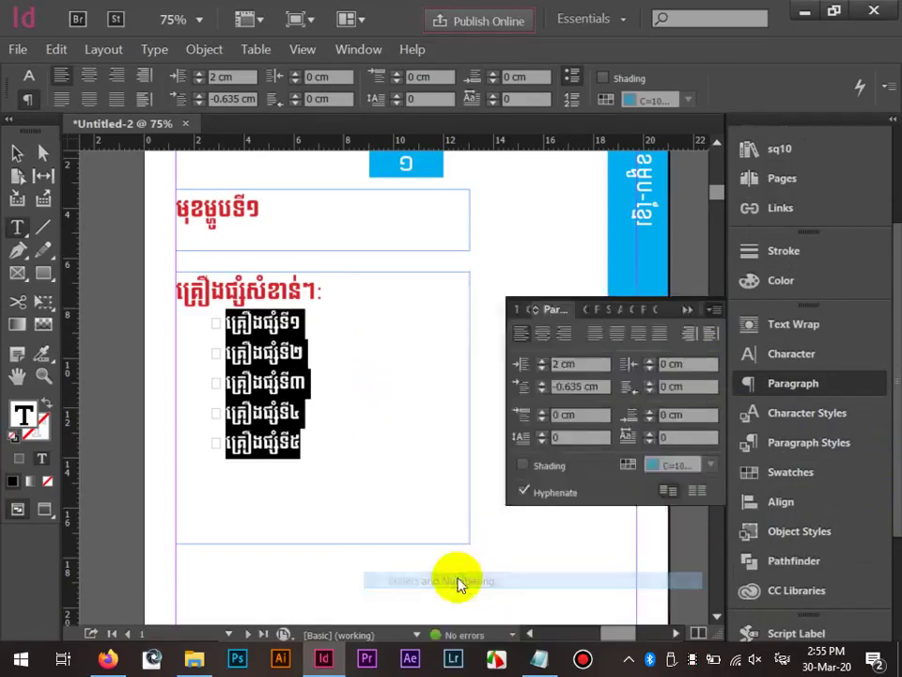
pyautogui.moveTo(519, 74); pyautogui.dragTo(508, 116)
# Try the list type None and return it to Bullets, keeping the bullet character style at [None].
pyautogui.click(539, 137)
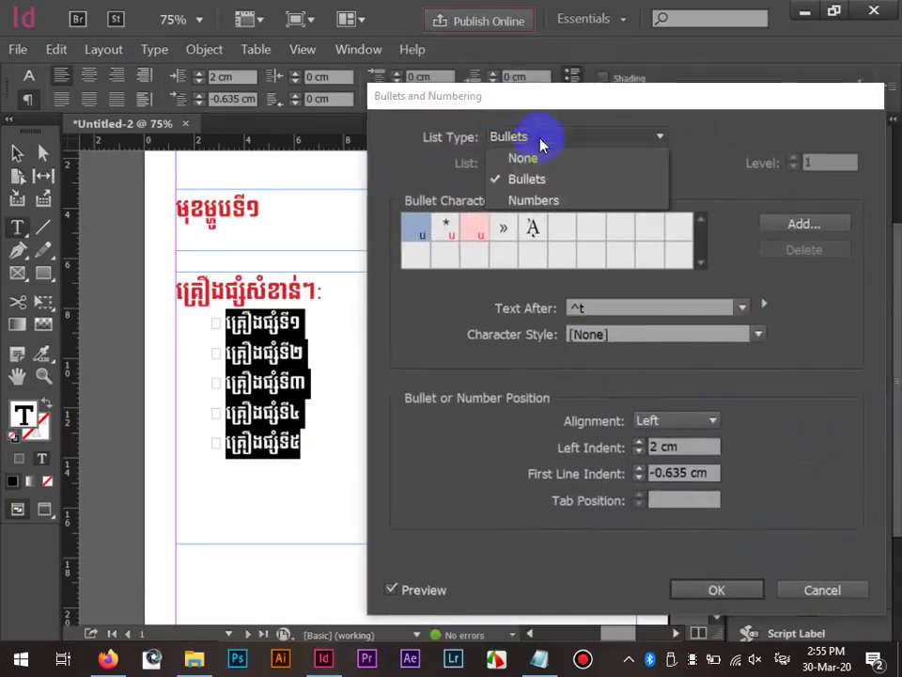
pyautogui.click(542, 180)
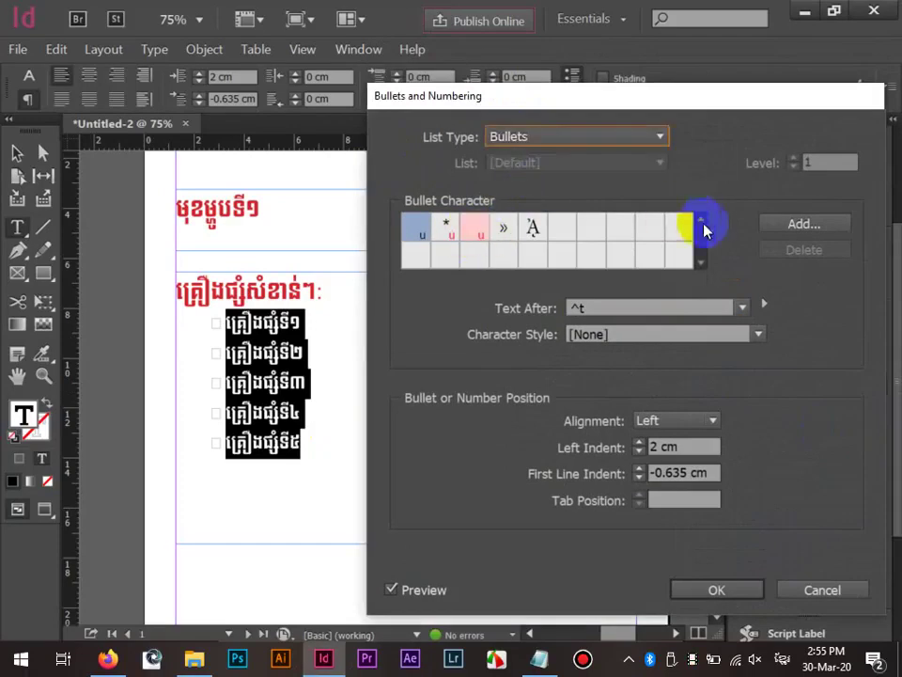
pyautogui.click(741, 334)
pyautogui.click(601, 356)
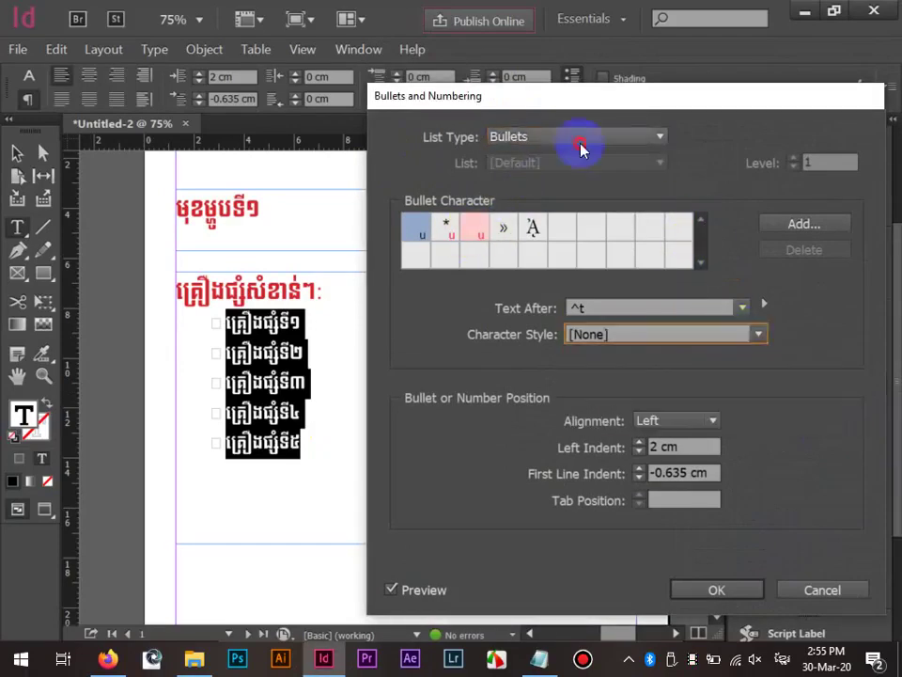
pyautogui.click(580, 146)
pyautogui.click(566, 158)
pyautogui.click(566, 141)
pyautogui.click(554, 178)
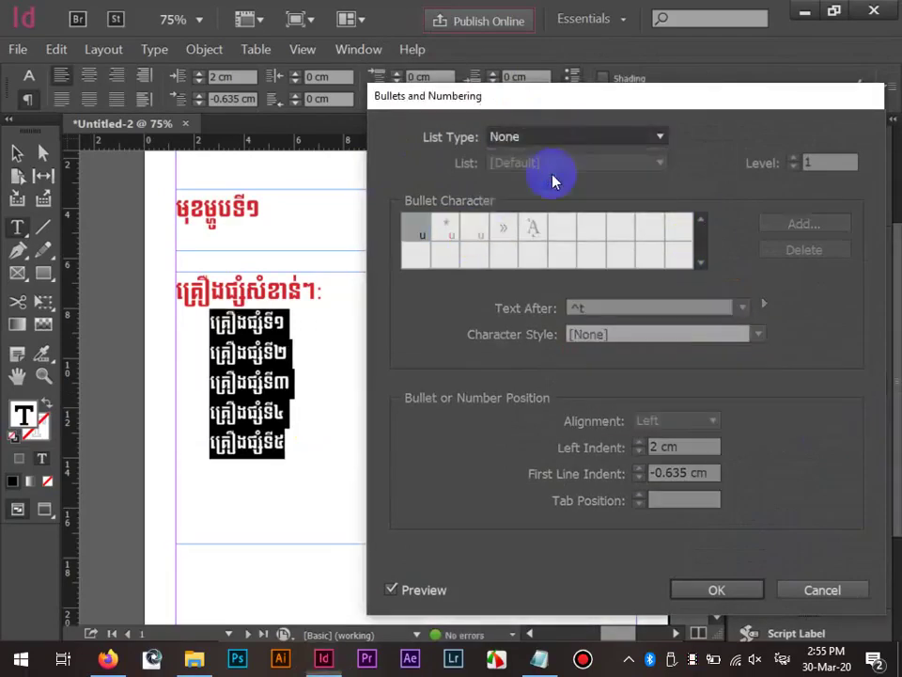
# Try the available bullet characters on the ingredient list and choose the » character.
pyautogui.click(447, 231)
pyautogui.click(418, 241)
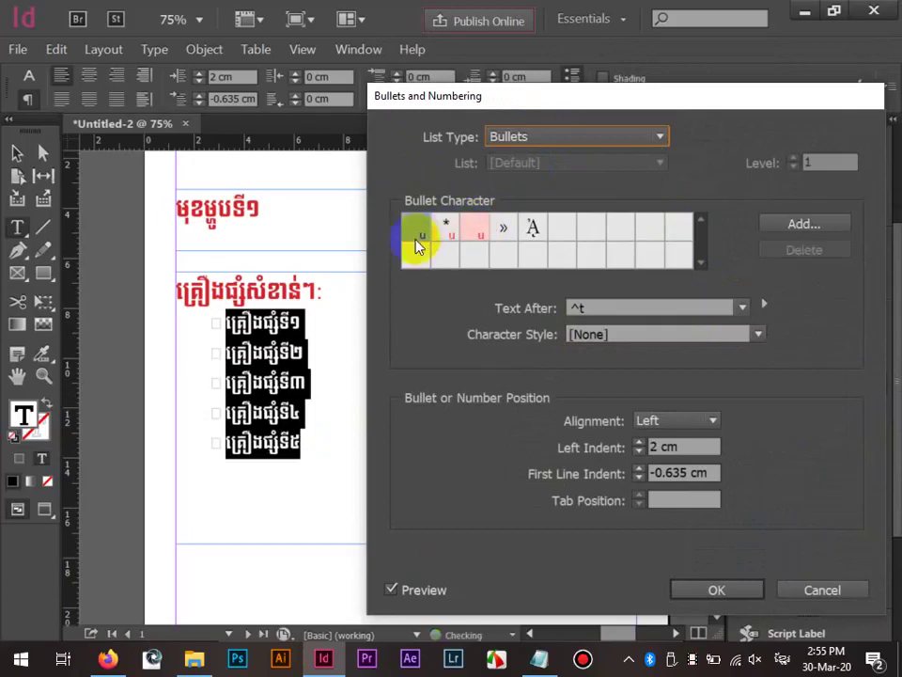
pyautogui.click(505, 232)
pyautogui.click(534, 231)
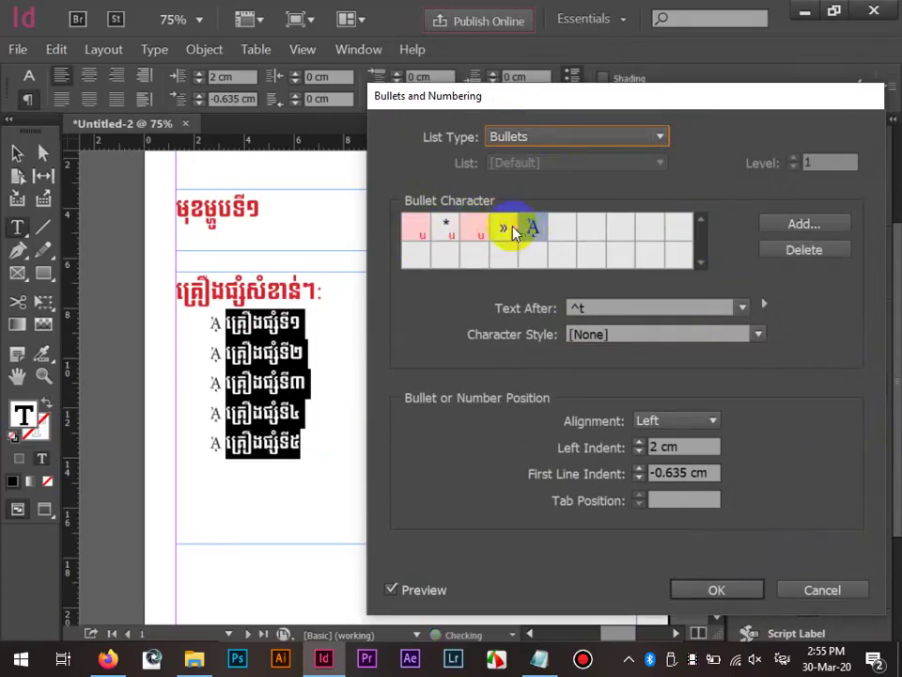
pyautogui.click(512, 231)
# Start adding a bullet character, look through the Kh Koulen L glyphs and set the glyph font family to Symbol.
pyautogui.click(845, 224)
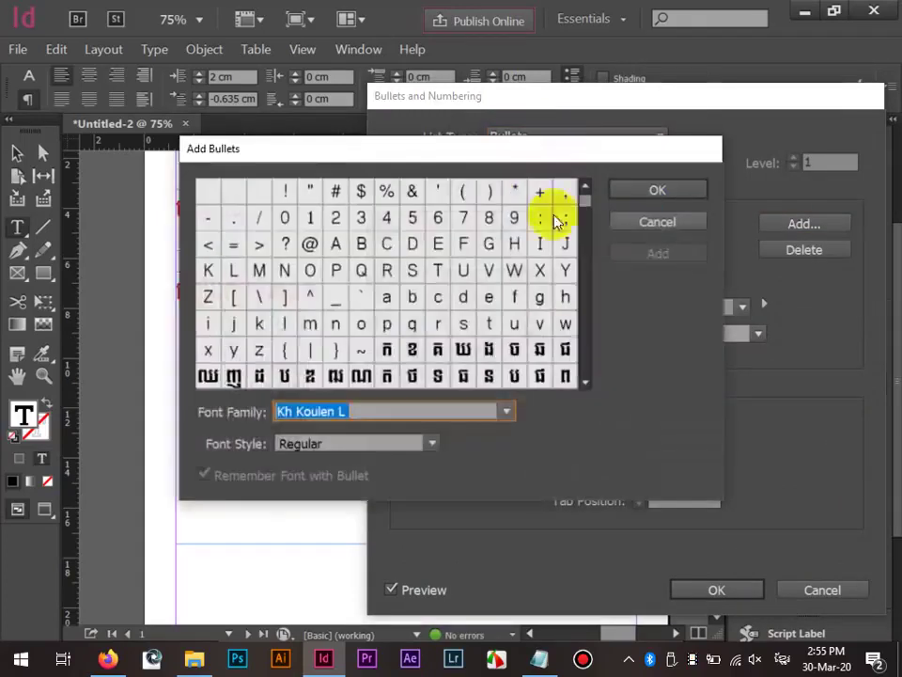
pyautogui.moveTo(469, 141); pyautogui.dragTo(663, 129)
pyautogui.click(767, 176)
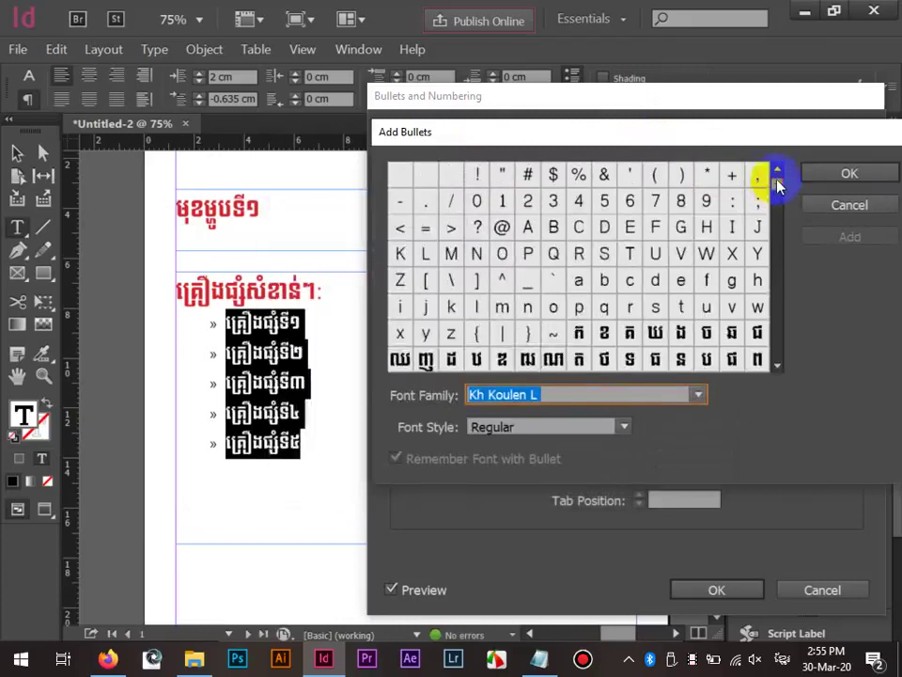
pyautogui.moveTo(776, 185); pyautogui.dragTo(749, 381)
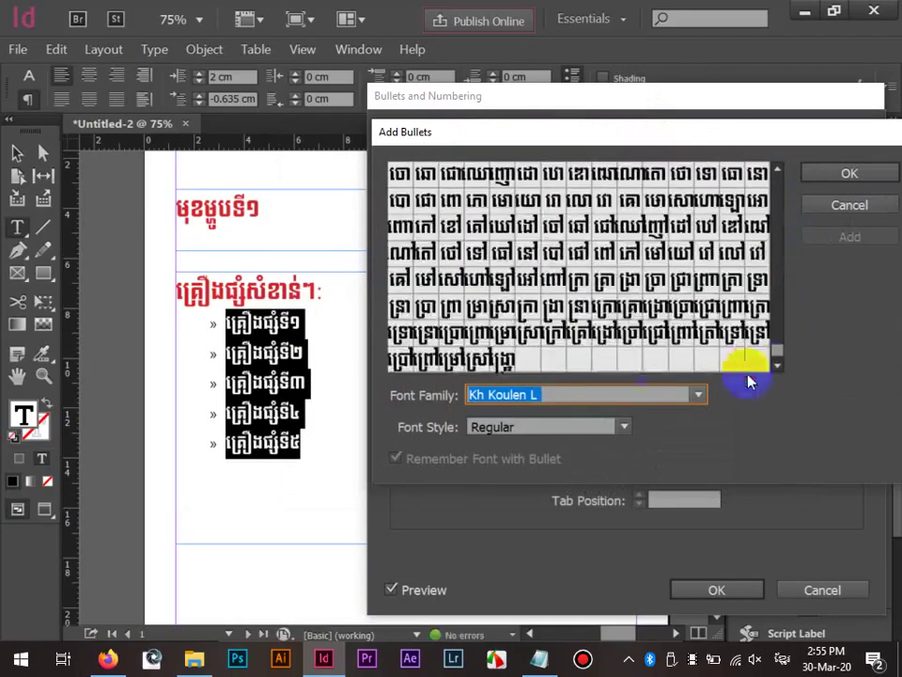
pyautogui.click(622, 434)
pyautogui.click(700, 399)
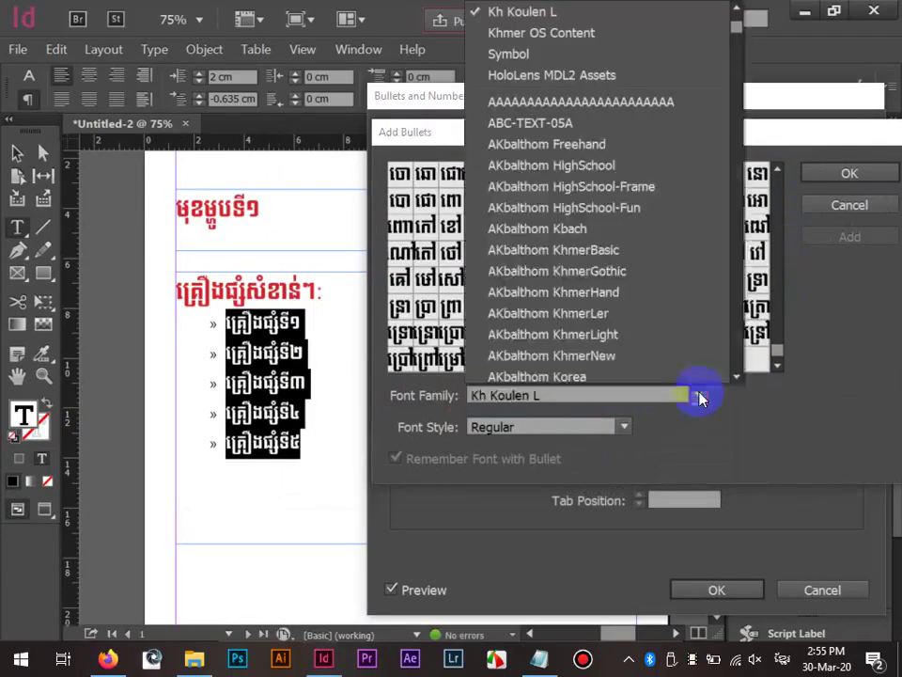
pyautogui.moveTo(739, 39); pyautogui.dragTo(753, 312)
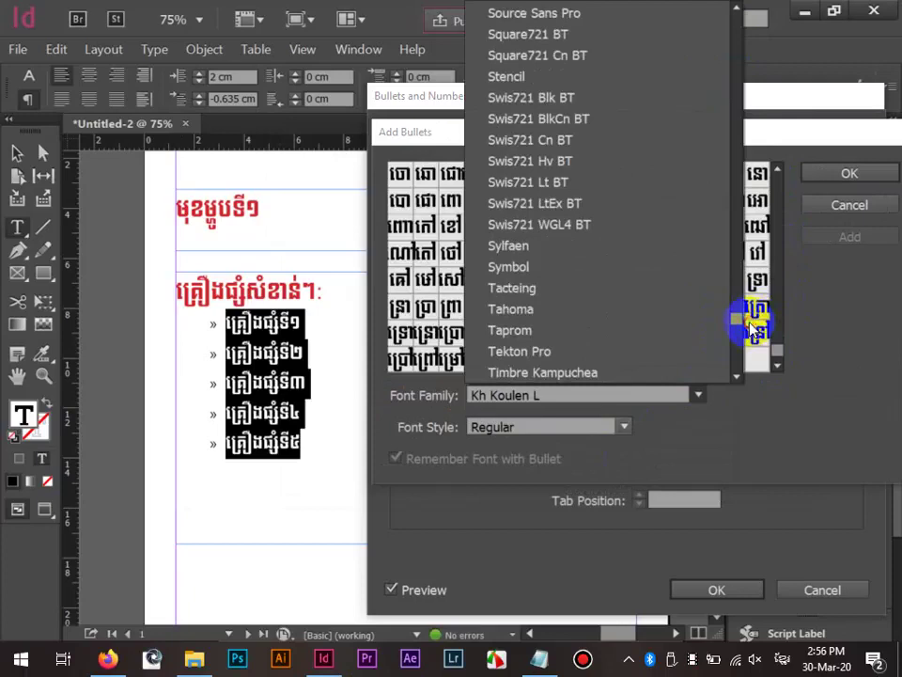
pyautogui.click(634, 265)
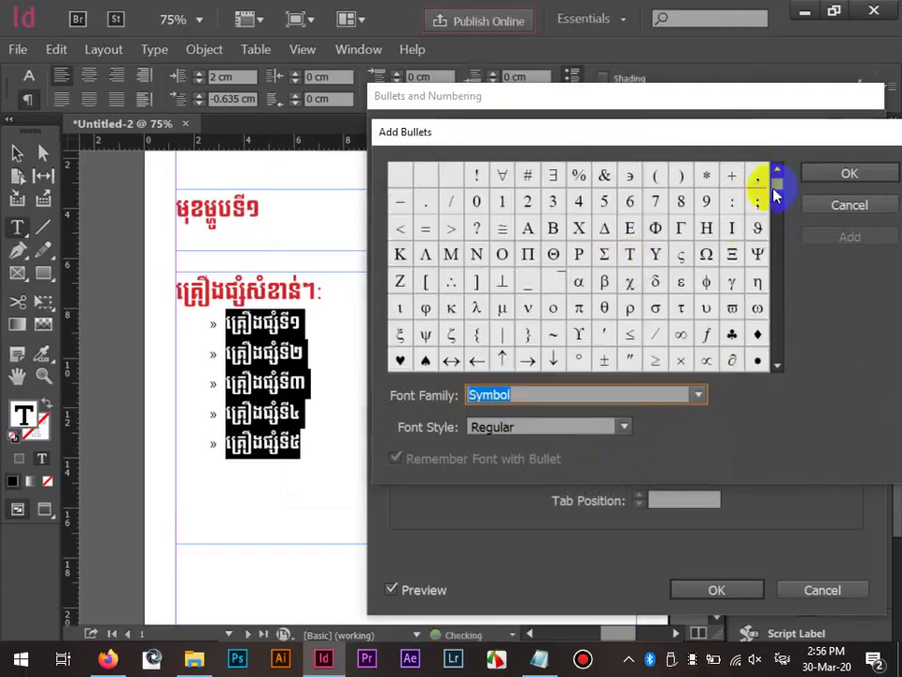
# Add the Symbol font's apple glyph to the bullet characters and choose it for the ingredient list.
pyautogui.click(758, 339)
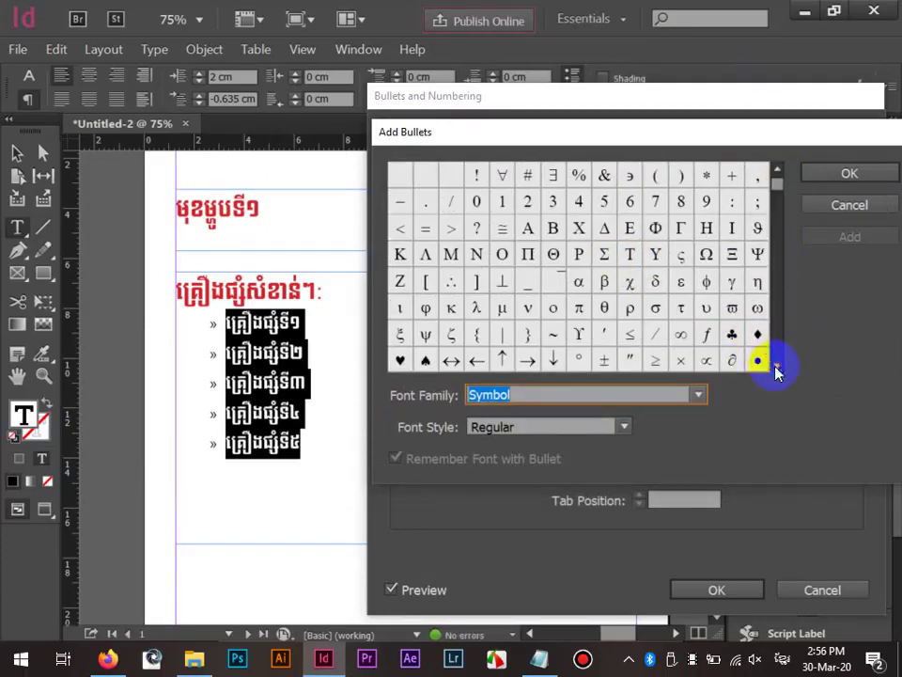
pyautogui.click(776, 366)
pyautogui.click(776, 367)
pyautogui.click(775, 366)
pyautogui.click(776, 367)
pyautogui.click(775, 366)
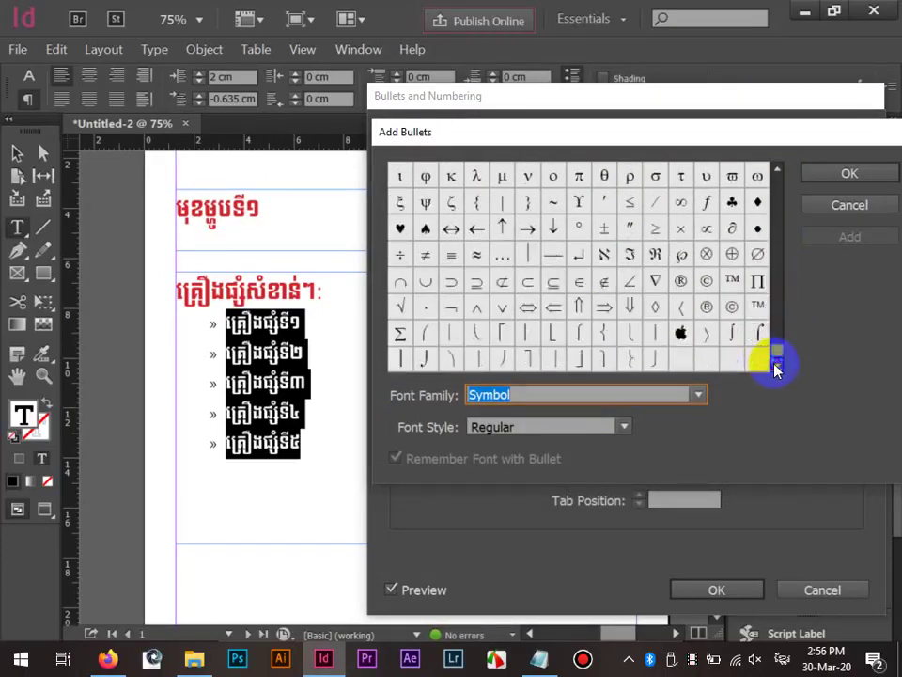
pyautogui.click(683, 338)
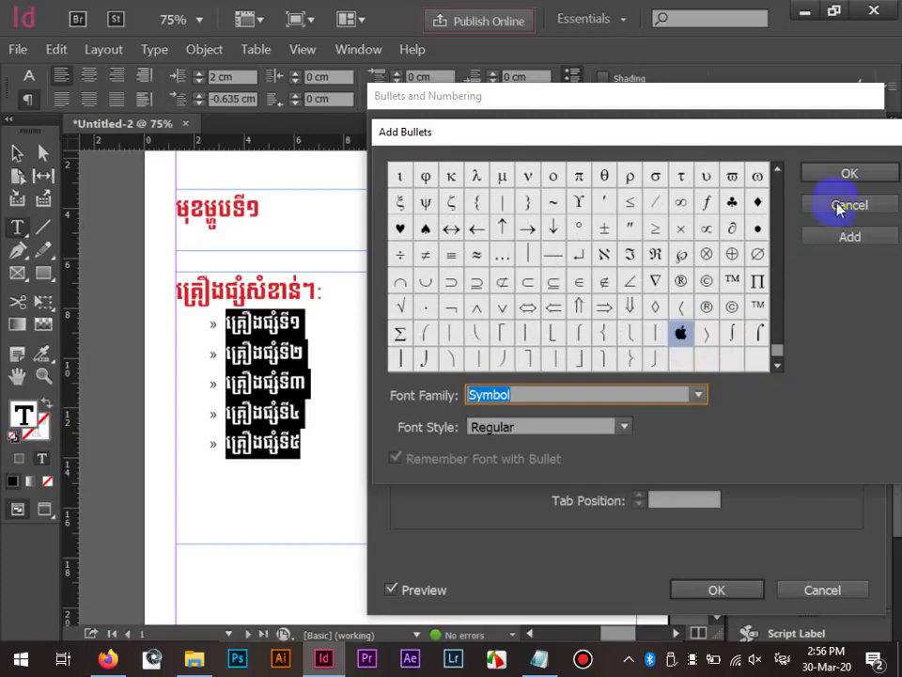
pyautogui.click(850, 236)
pyautogui.click(849, 175)
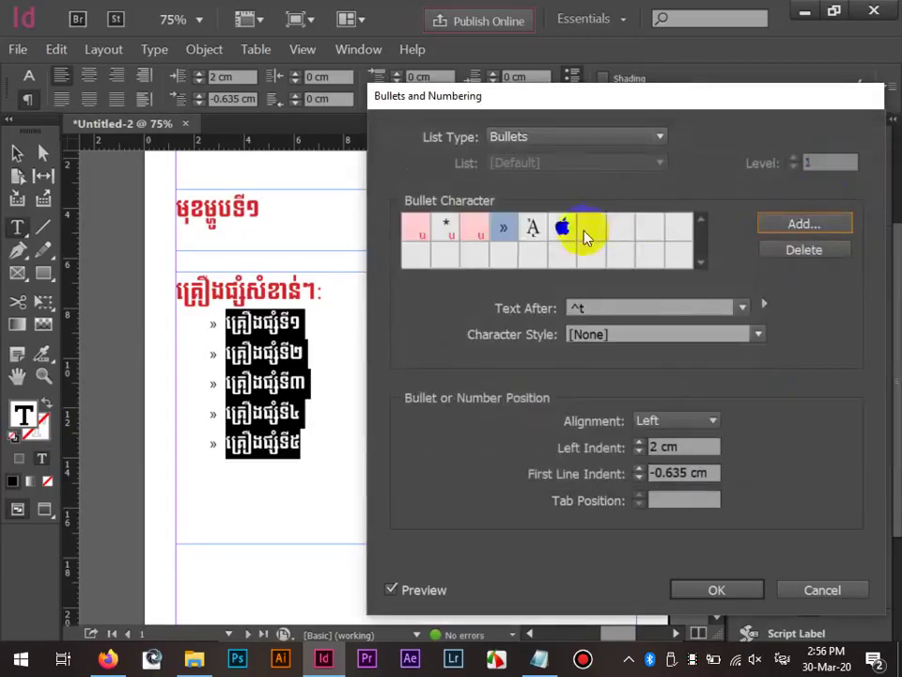
pyautogui.click(564, 228)
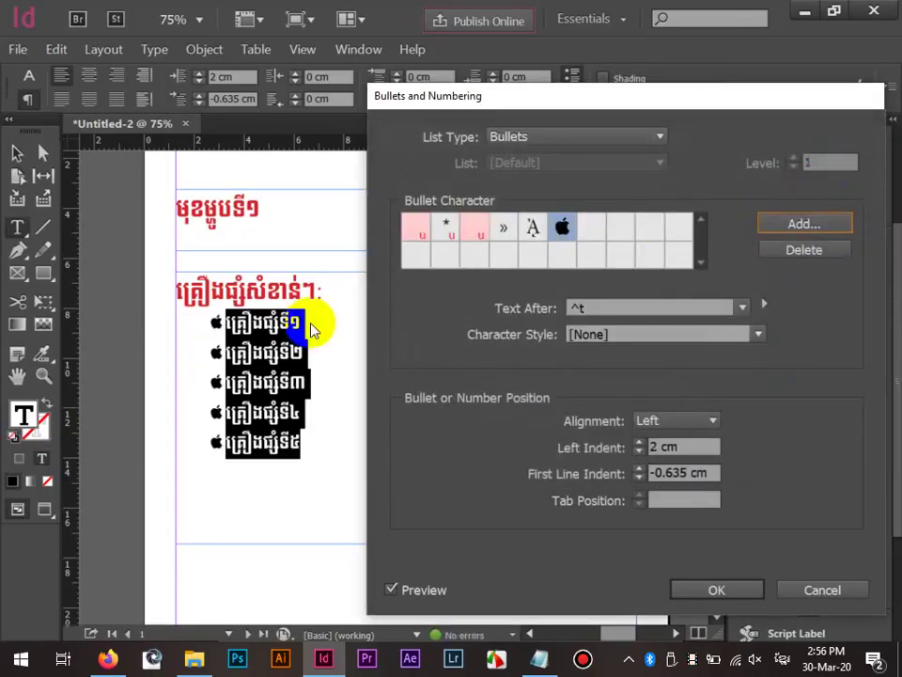
# Set the bullets' first line indent to -1 cm with a left indent of 2 cm and apply the list settings.
pyautogui.click(640, 452)
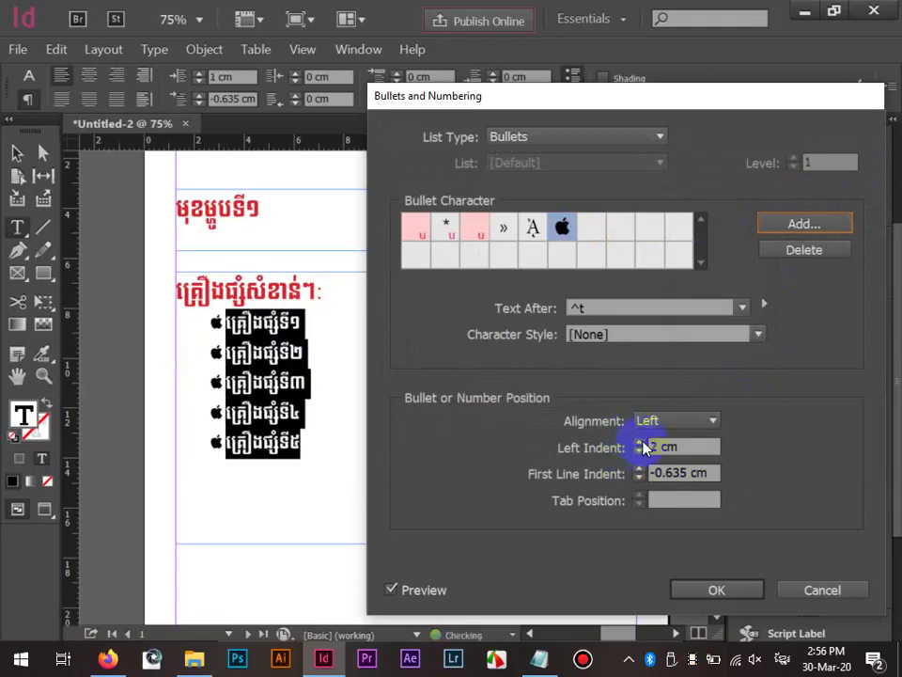
pyautogui.click(639, 469)
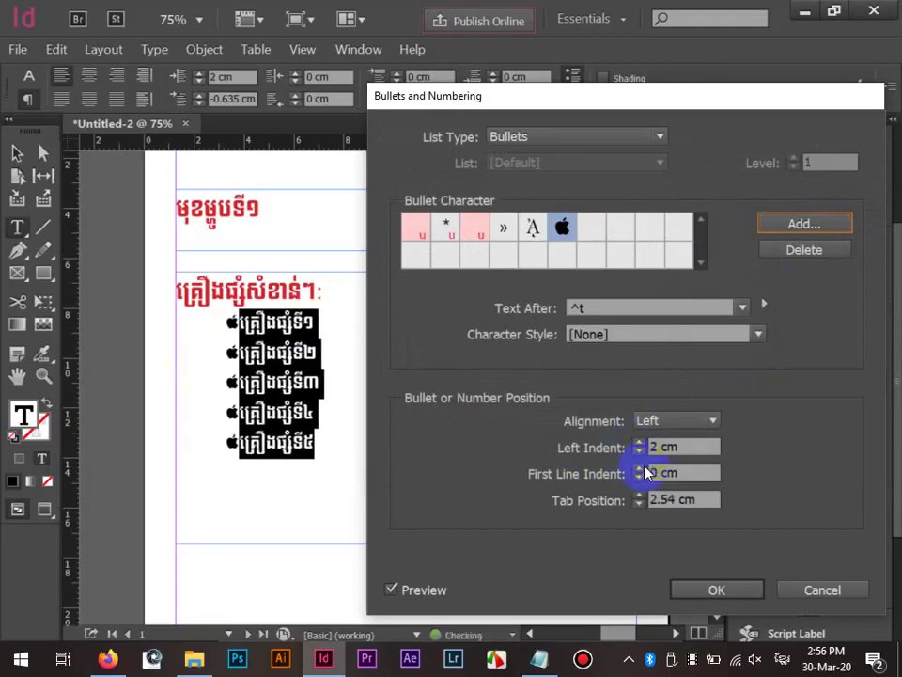
pyautogui.click(640, 478)
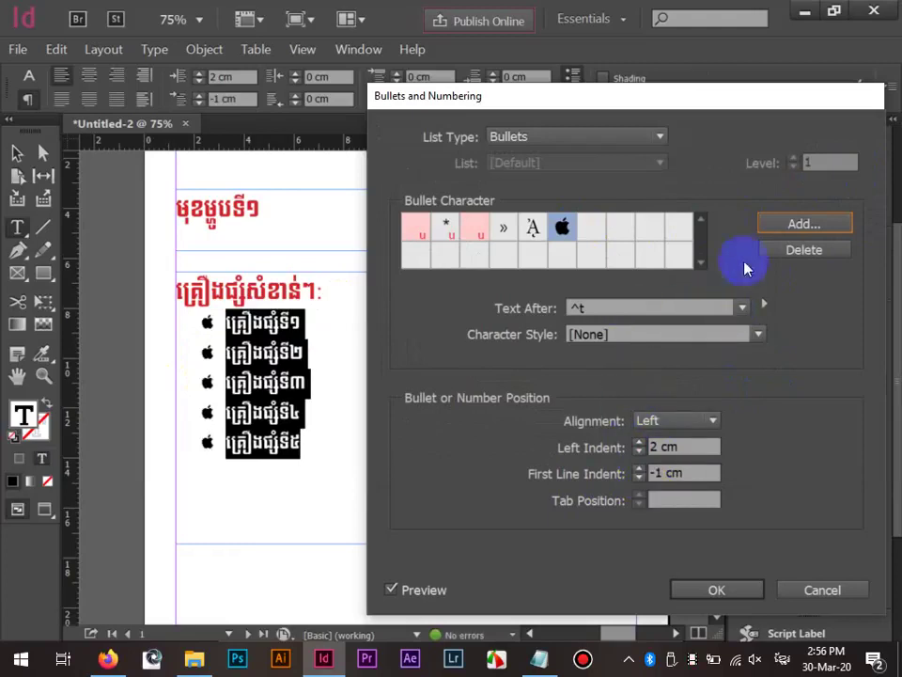
pyautogui.click(613, 218)
pyautogui.click(707, 590)
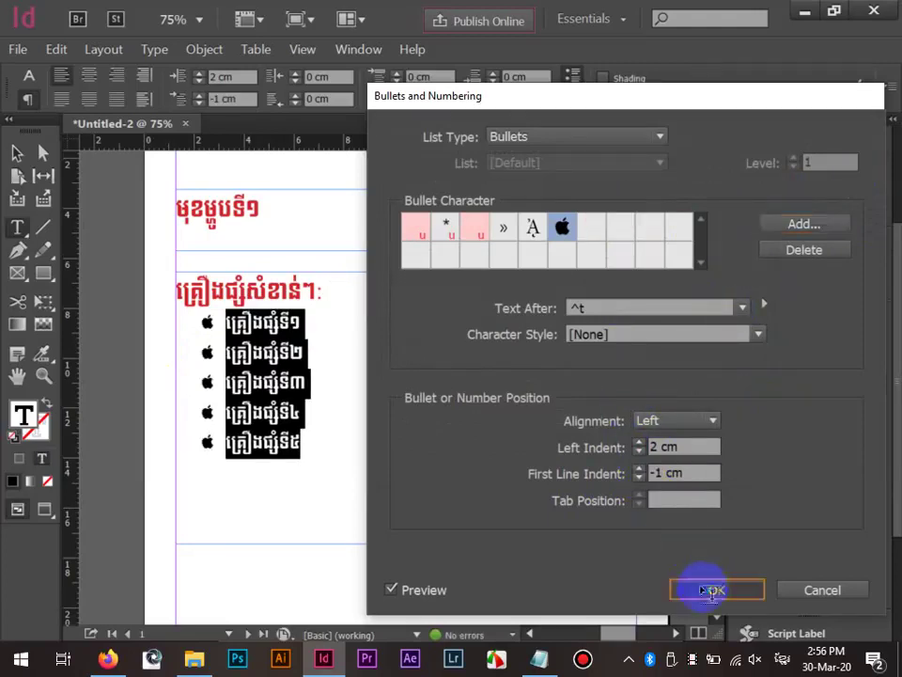
# Deselect the ingredient text with the Selection tool and review the bulleted list on the page.
pyautogui.click(278, 229)
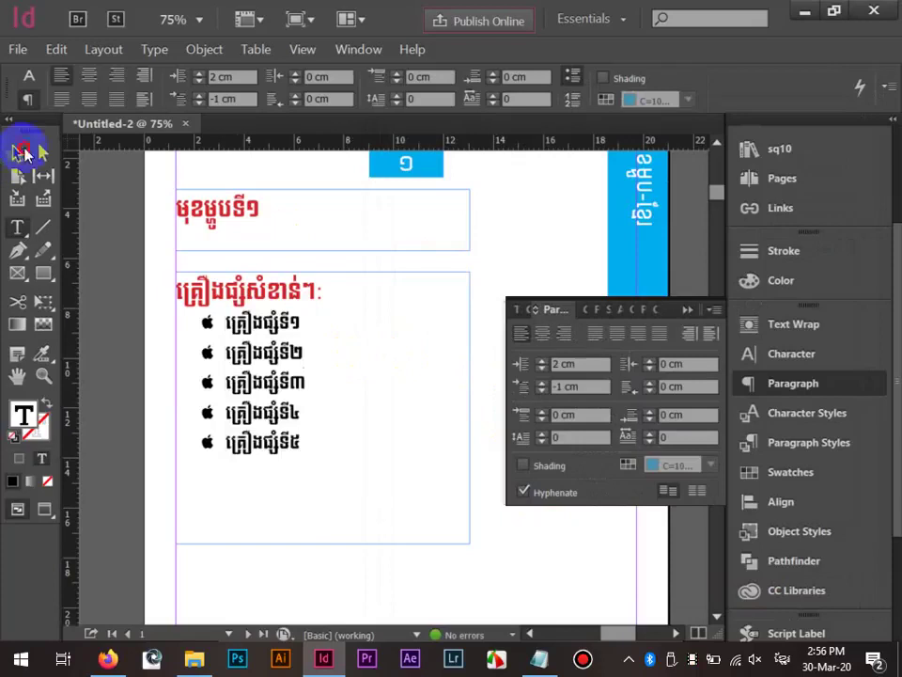
pyautogui.click(20, 152)
pyautogui.click(475, 247)
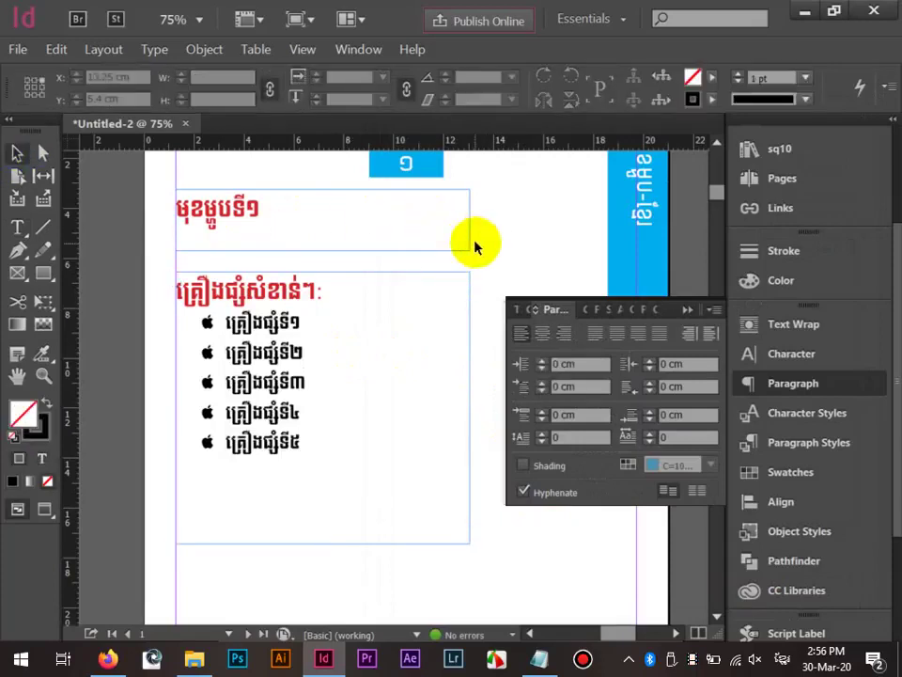
pyautogui.scroll(-1, 439, 178)
pyautogui.scroll(1, 396, 292)
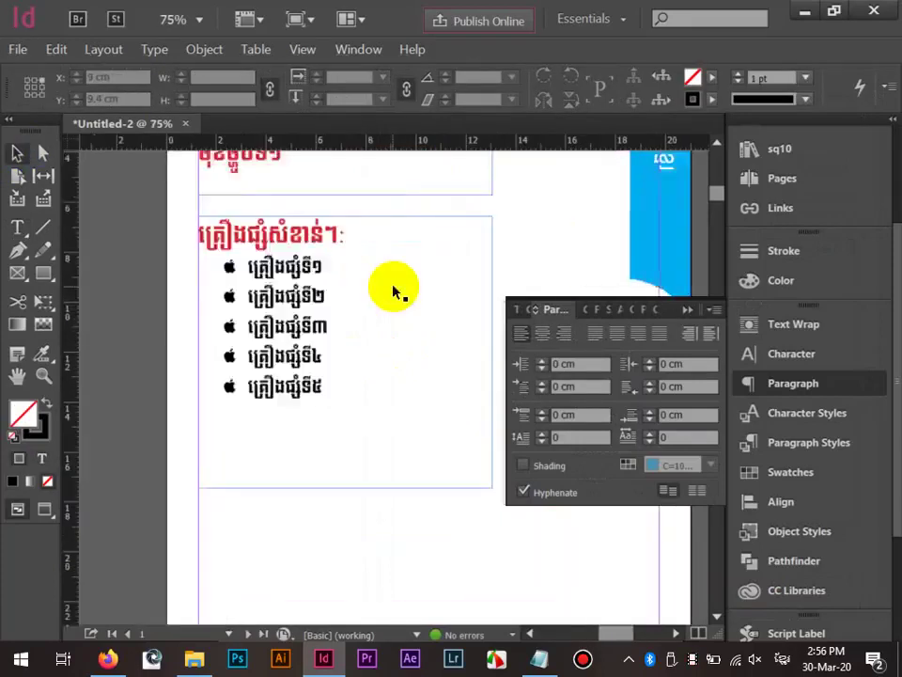
pyautogui.moveTo(394, 292); pyautogui.dragTo(288, 377)
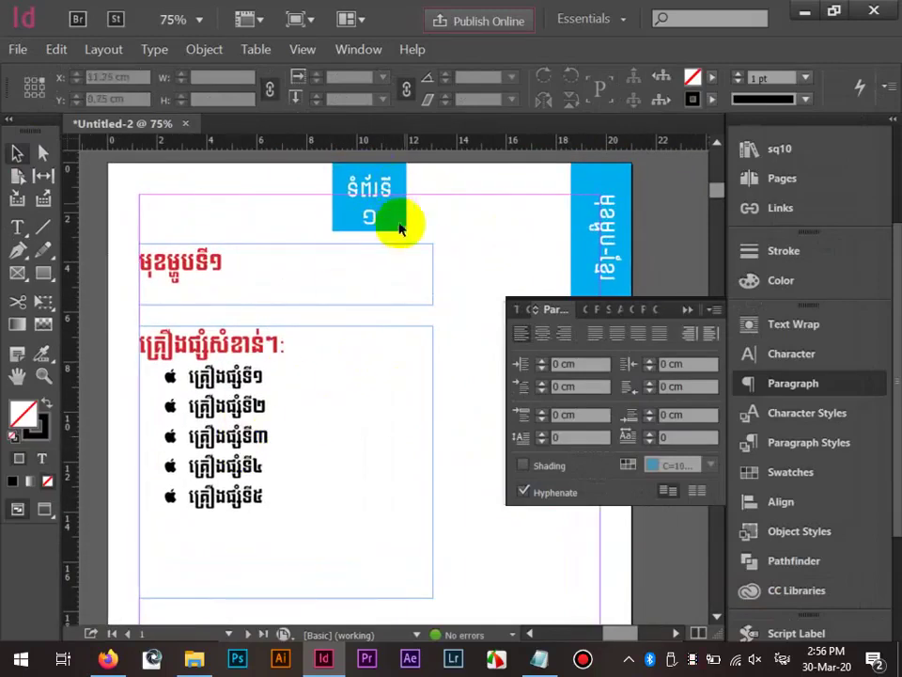